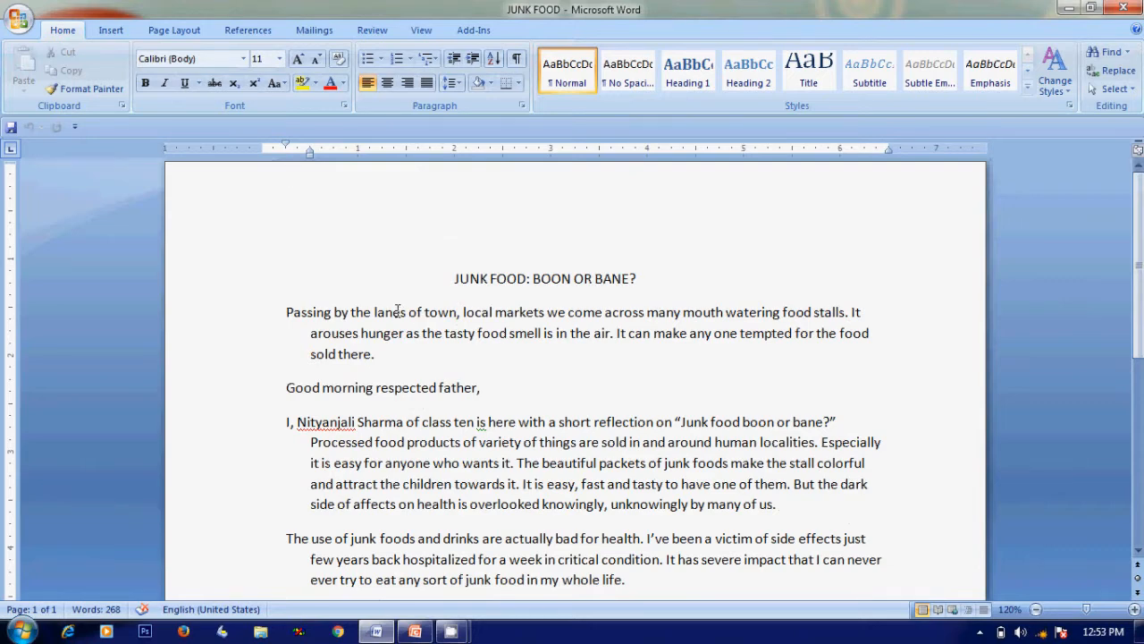
Put an outside border around all the text, from the title to the end of the last paragraph
drag(448, 267, 822, 258)
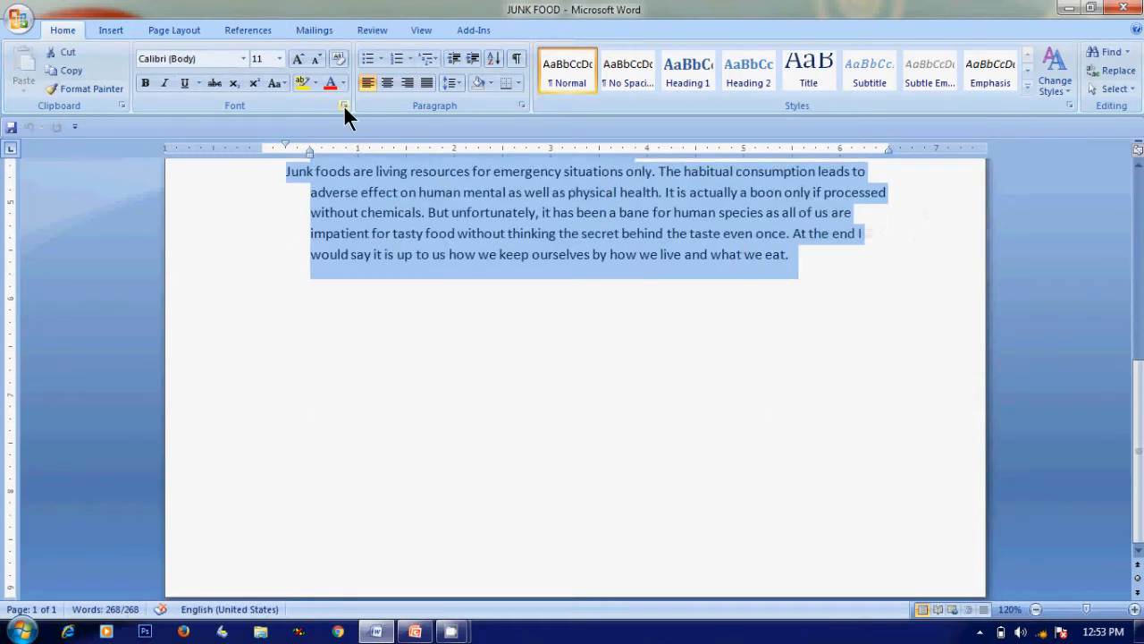
click(516, 78)
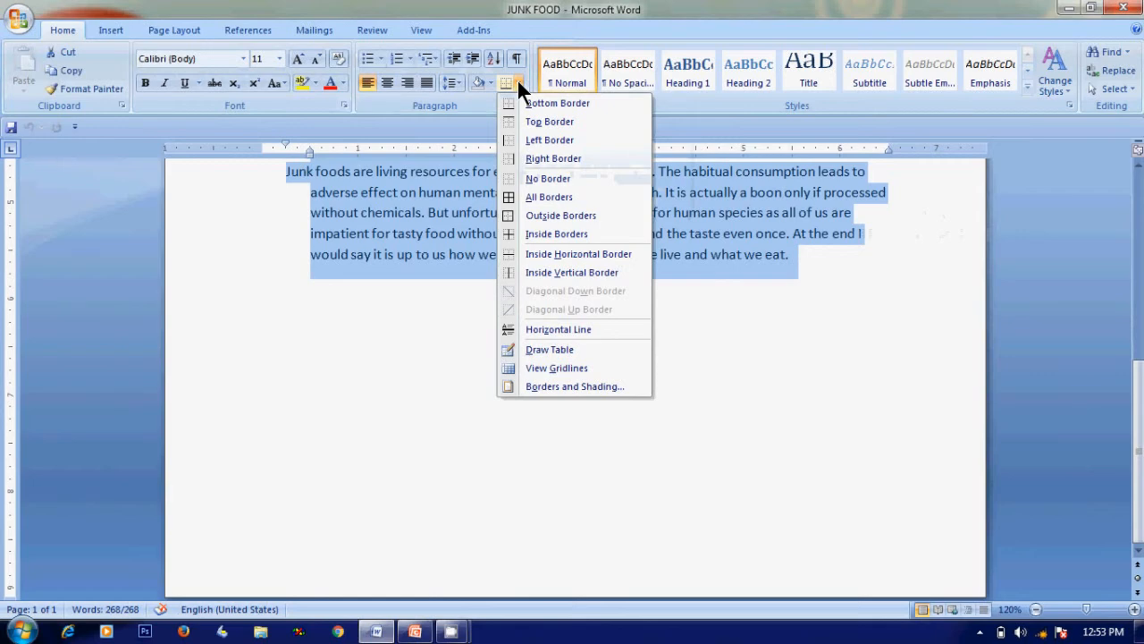
click(546, 217)
click(522, 391)
key(Up)
key(Up)
key(Up)
key(Up)
key(Up)
key(Up)
key(Up)
key(Up)
key(Up)
key(Up)
key(Up)
key(Up)
key(Up)
key(Up)
key(Up)
key(Up)
key(Up)
key(Up)
key(Up)
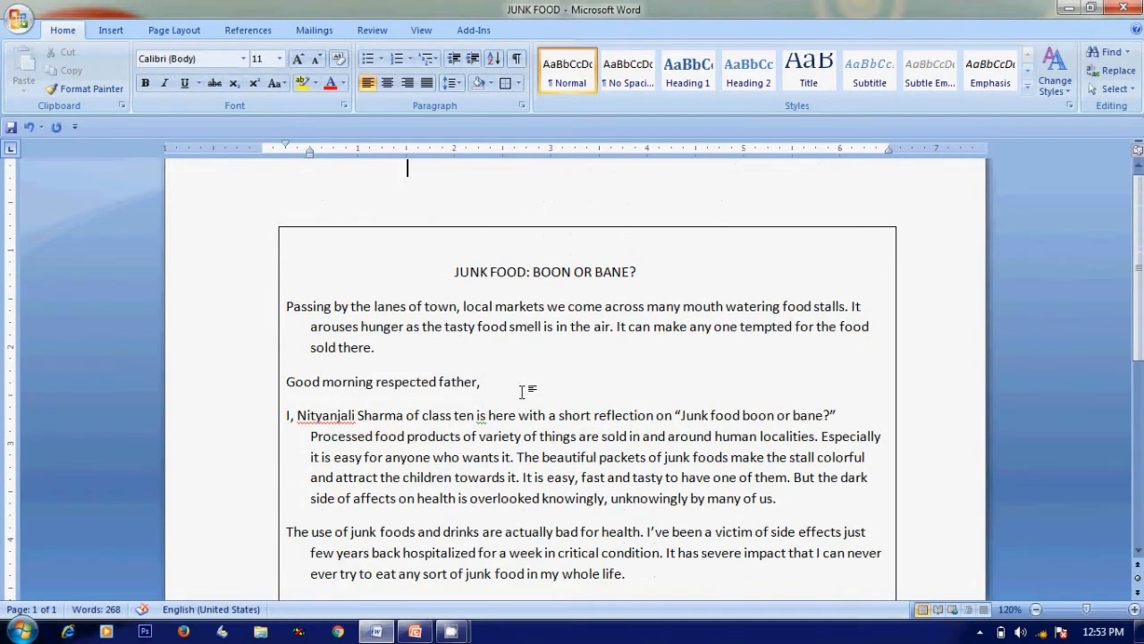
Undo the text border, and apply outside borders again to the text from the title to the last paragraph
key(ctrl+a)
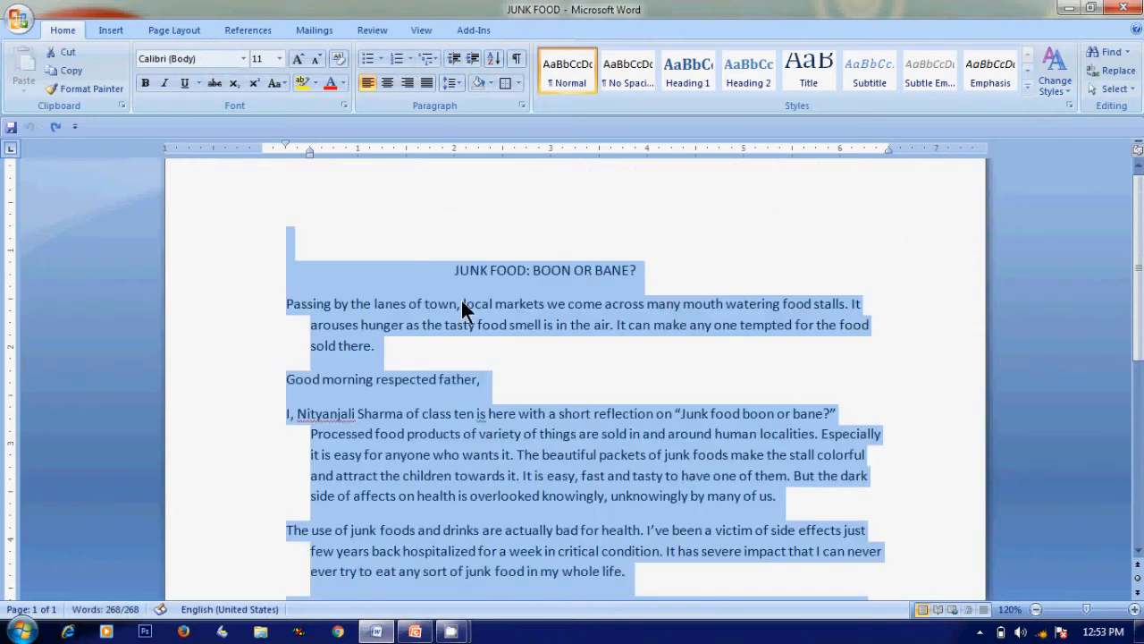
click(470, 256)
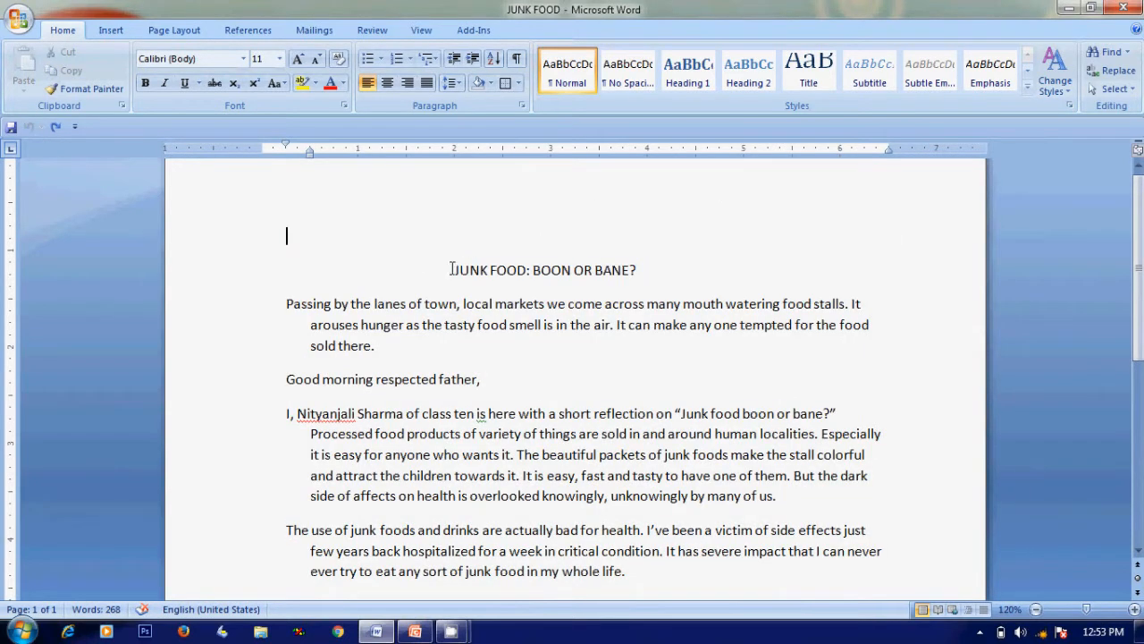
drag(452, 269, 796, 542)
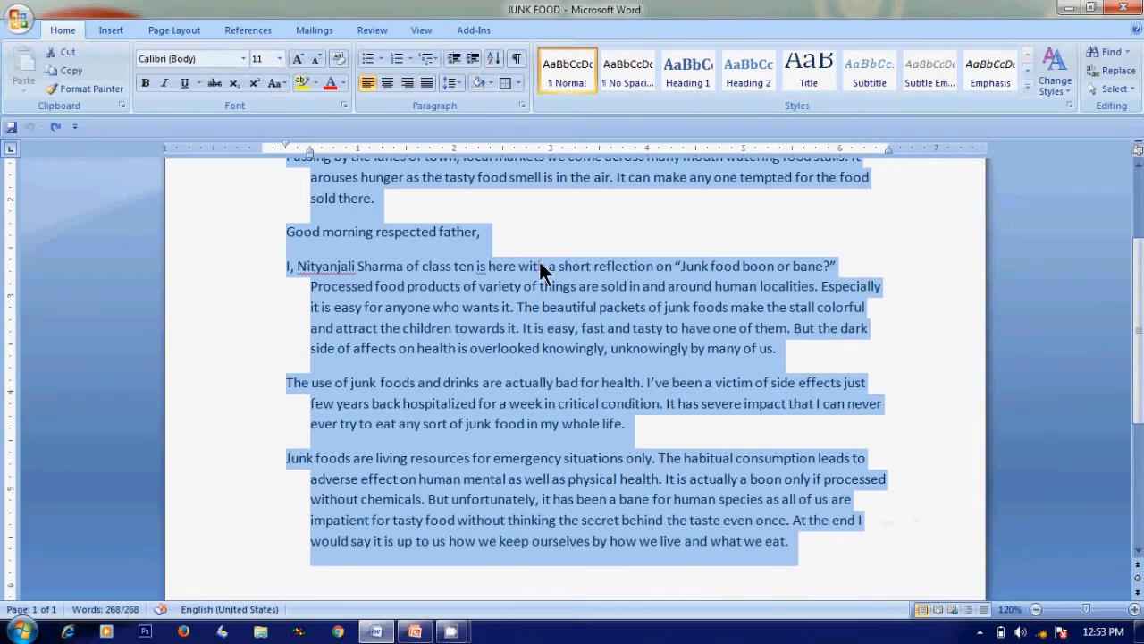
click(518, 82)
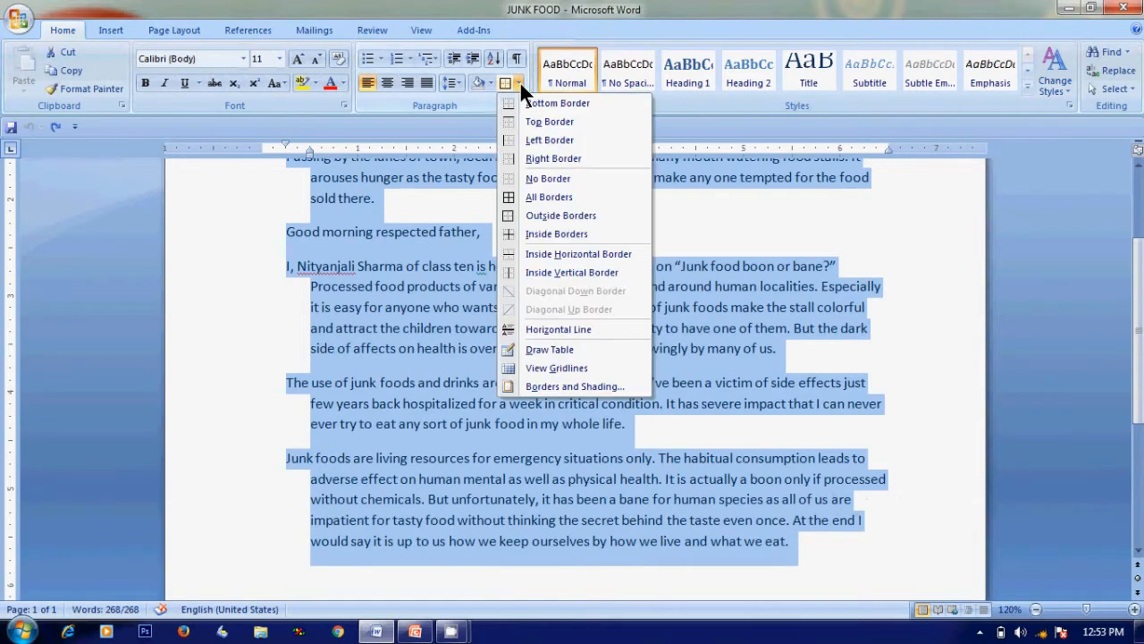
click(533, 216)
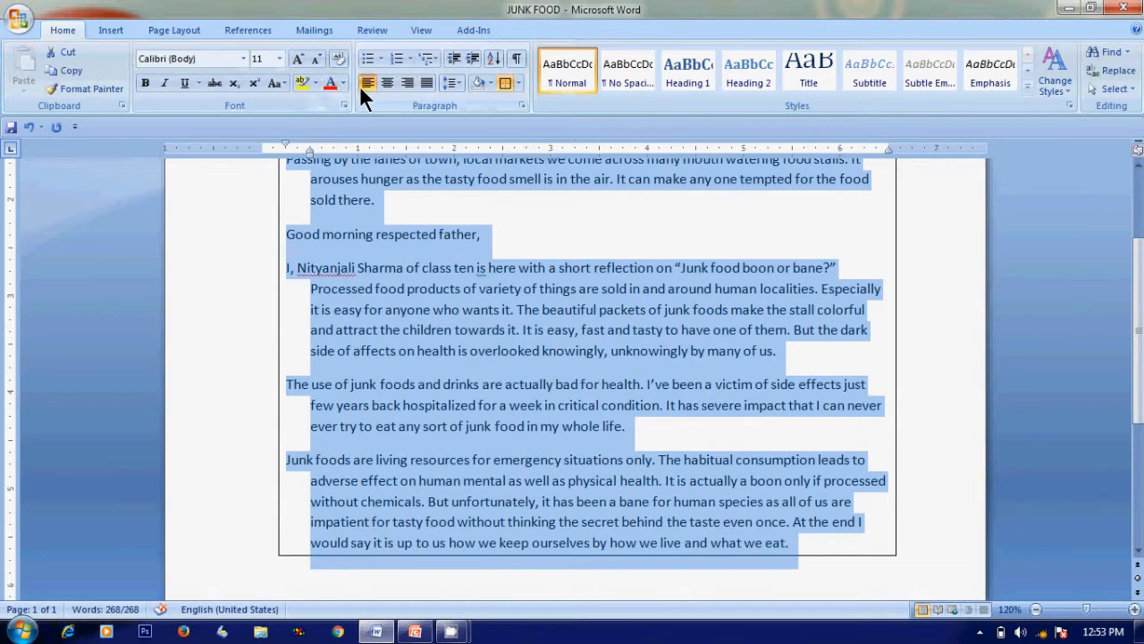
Restyle the box border around the selected text as a blue thin-and-thick double line with a width of ¾ pt
click(489, 82)
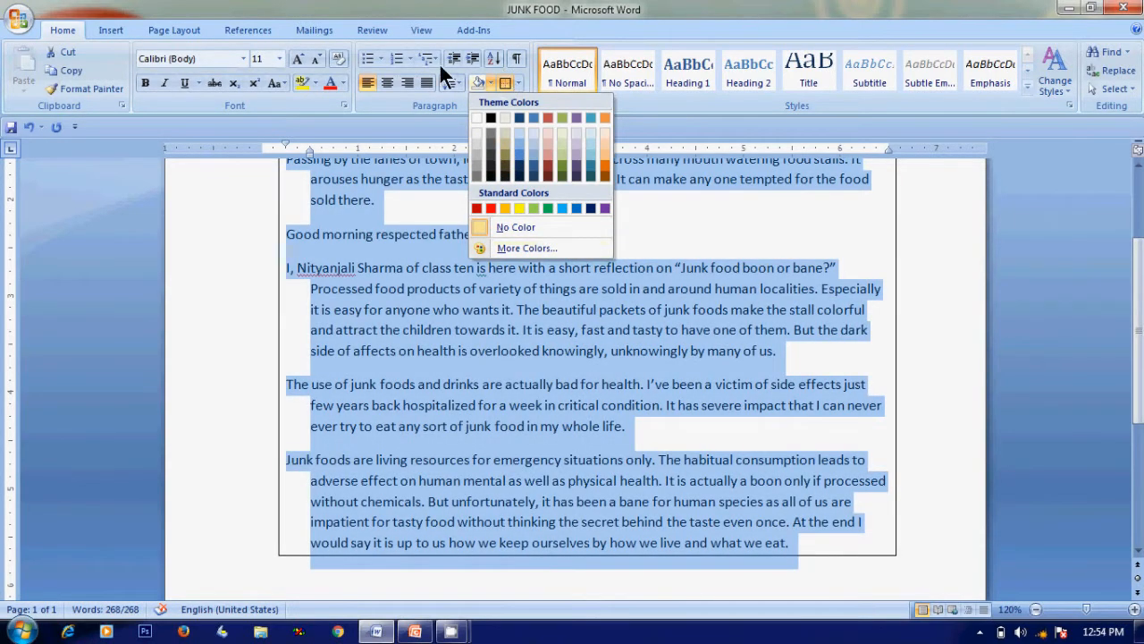
click(516, 81)
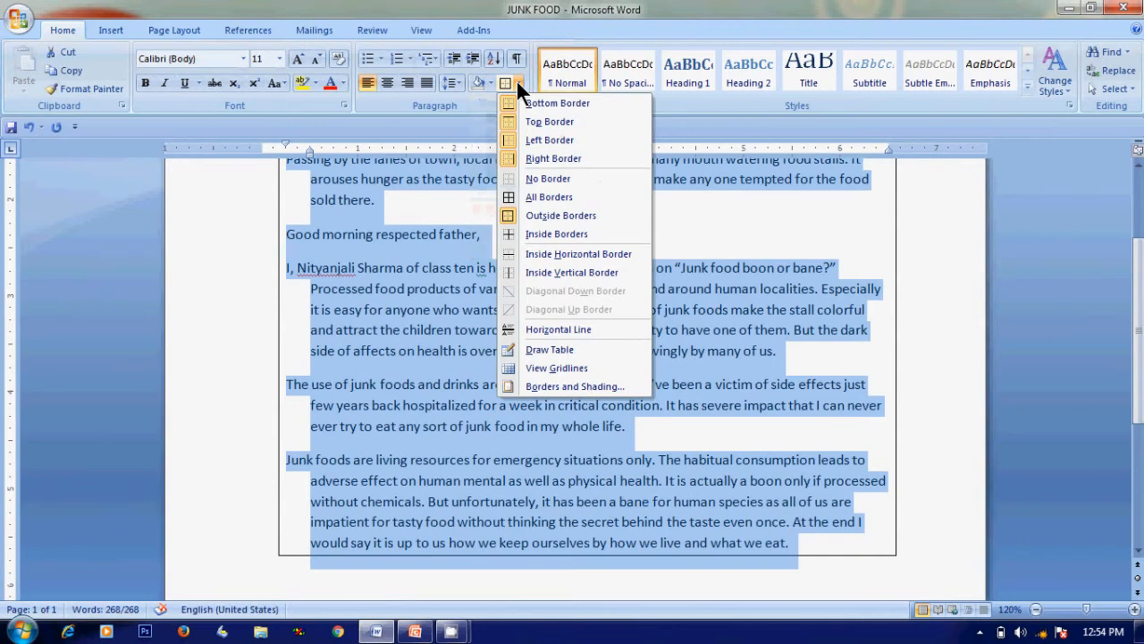
click(571, 387)
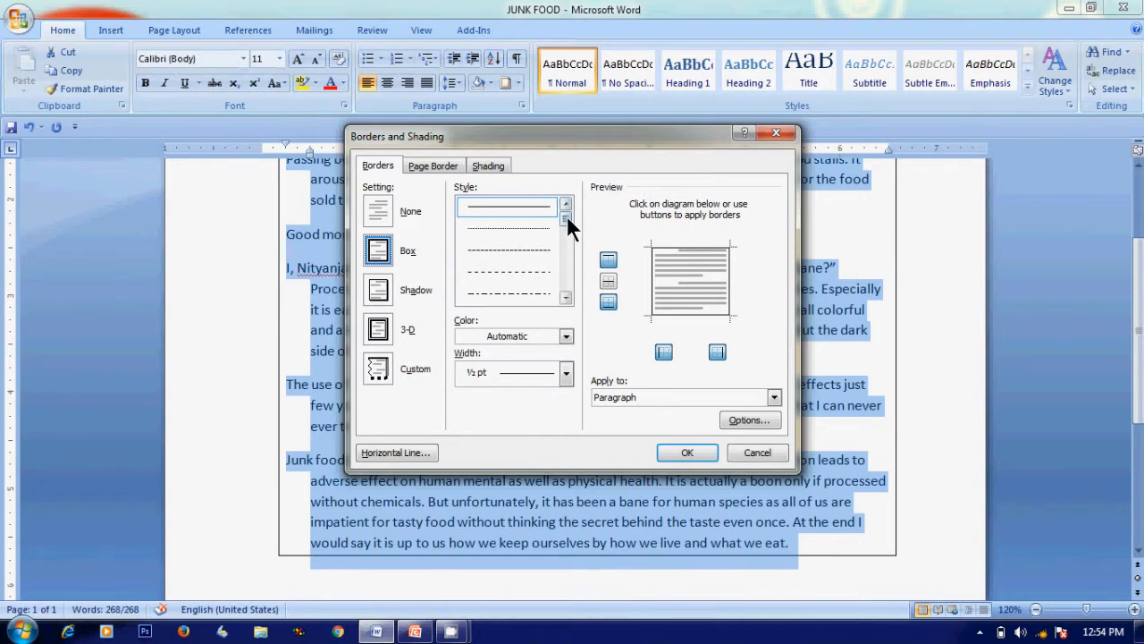
drag(566, 217, 566, 250)
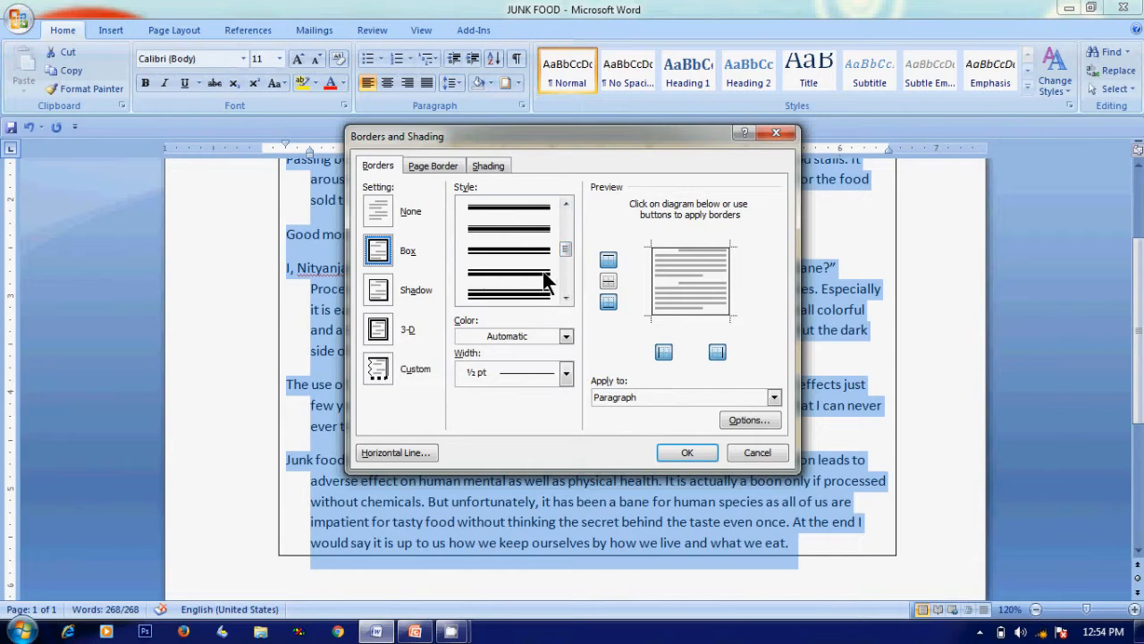
click(542, 273)
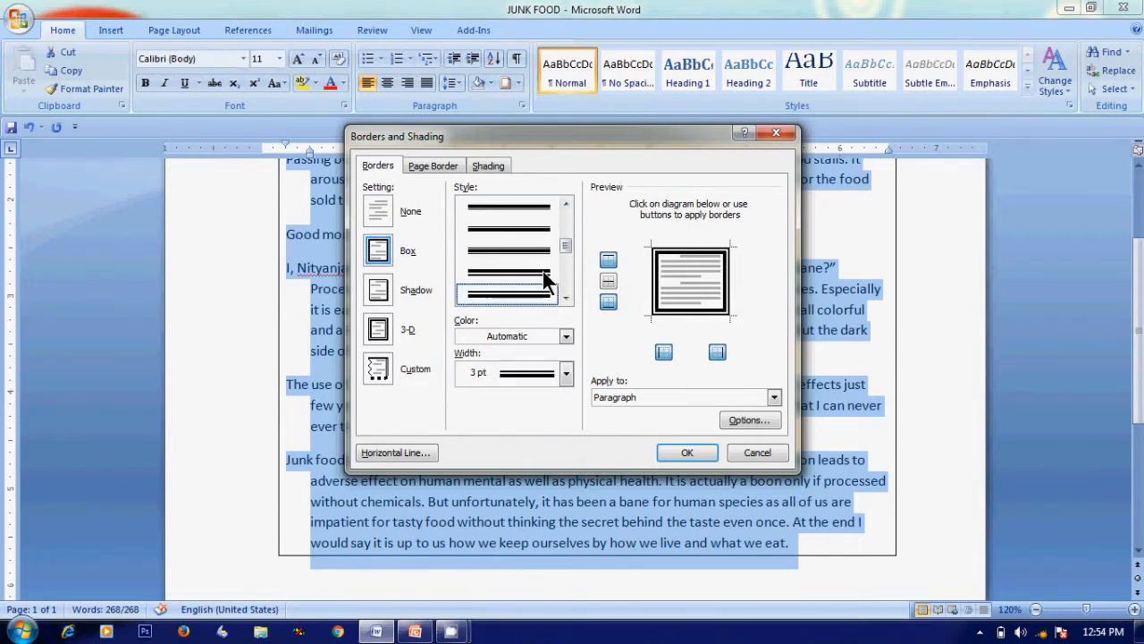
click(565, 337)
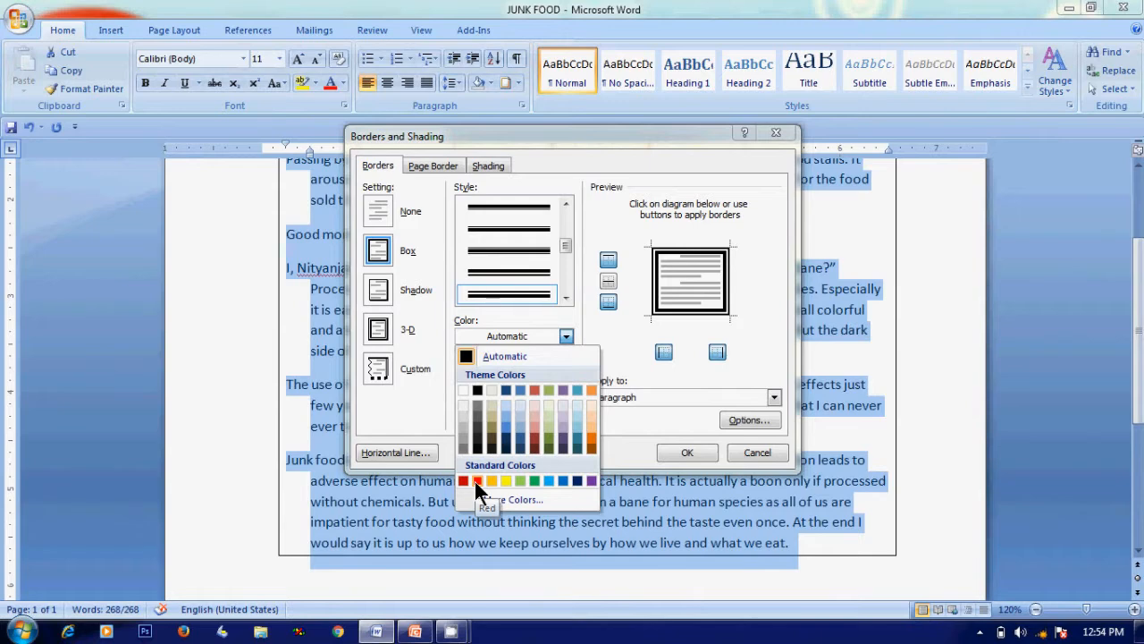
click(562, 480)
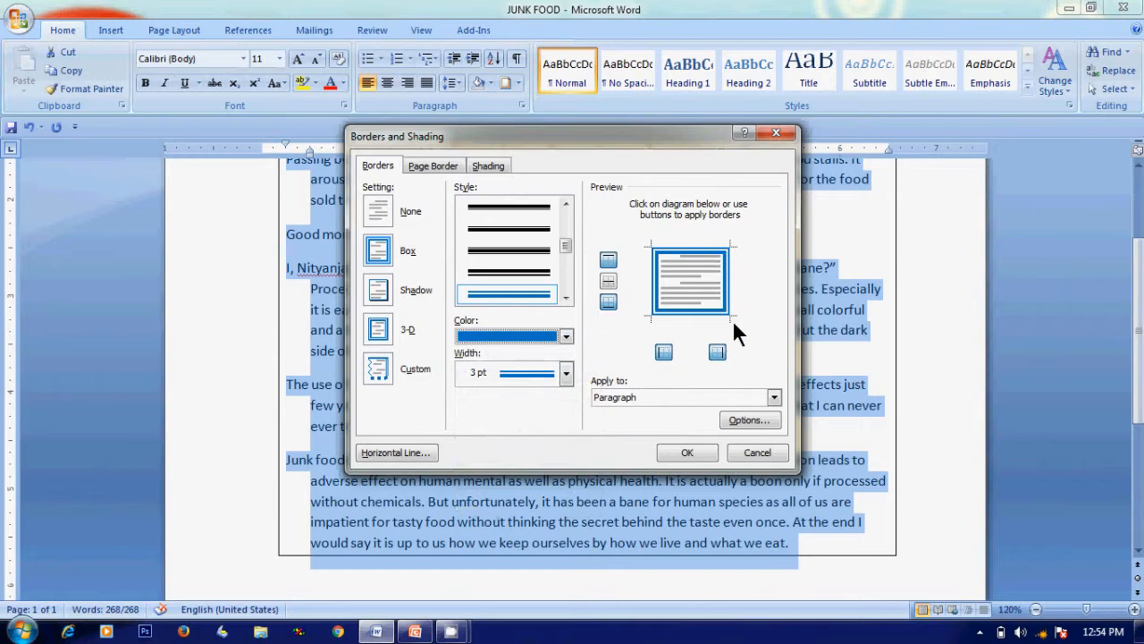
click(566, 373)
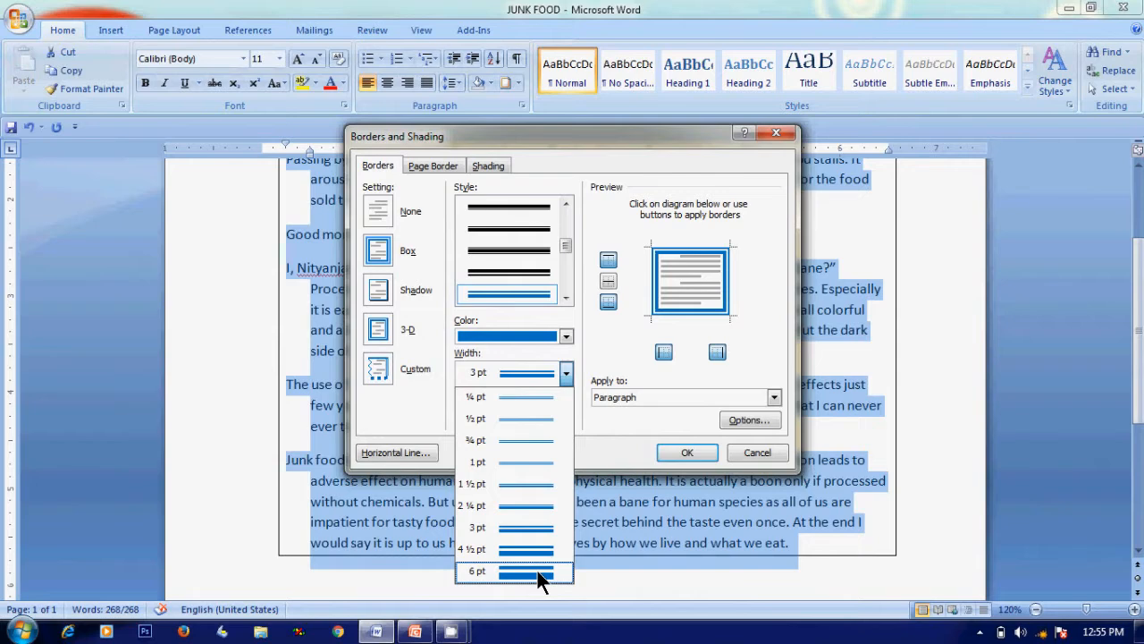
click(522, 451)
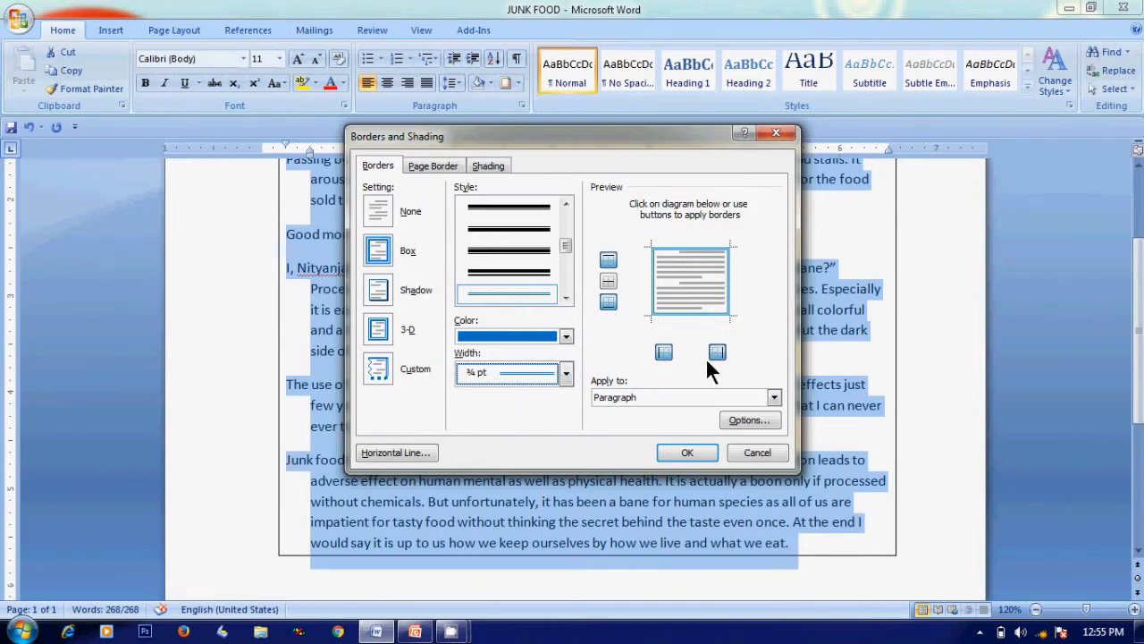
click(687, 451)
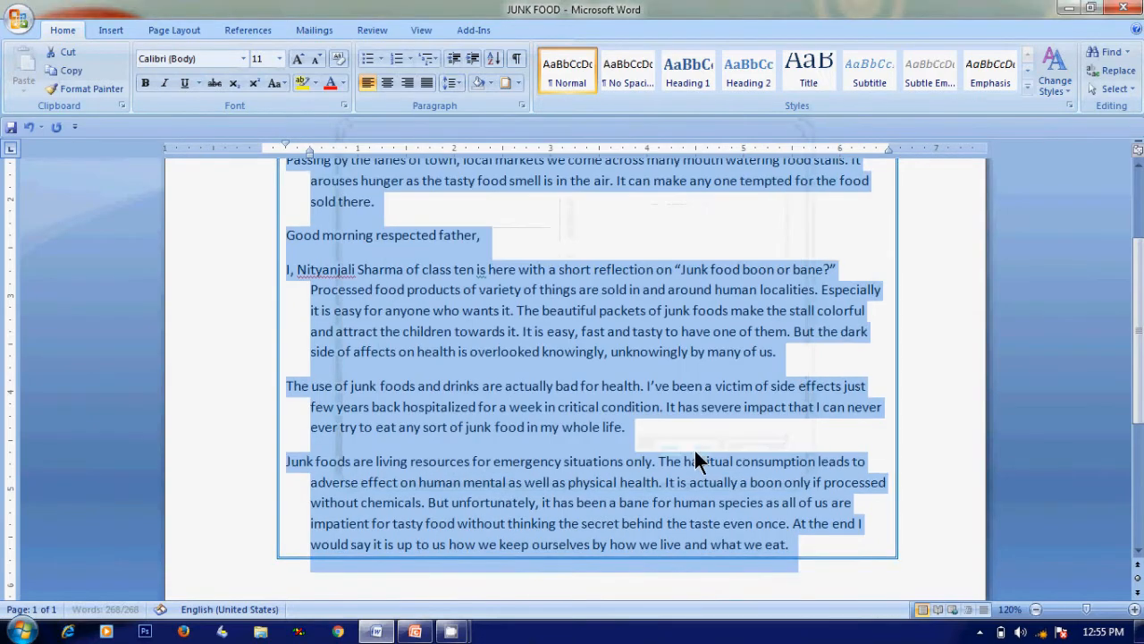
click(909, 403)
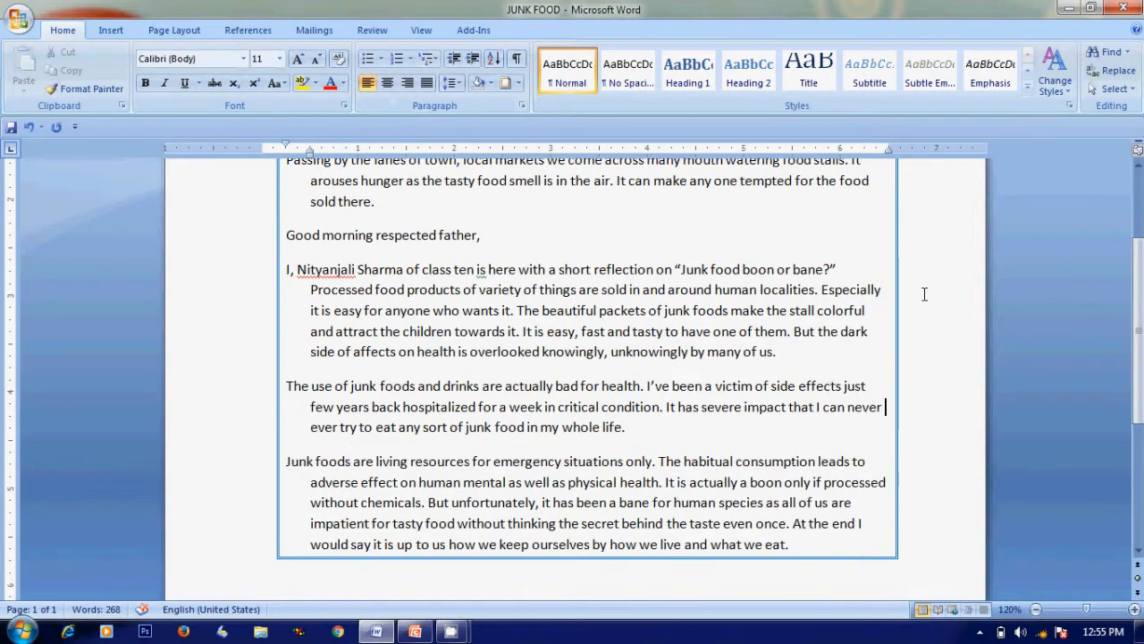
Undo the blue double-line border and the outside border, and return to the start of the document
key(ctrl+a)
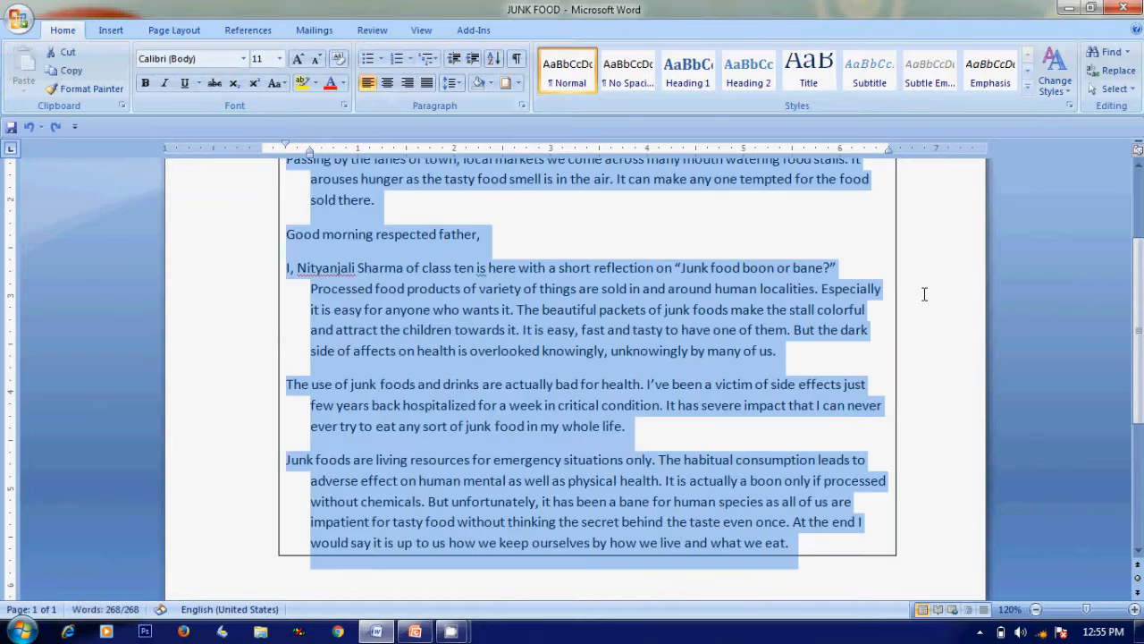
key(ctrl+z)
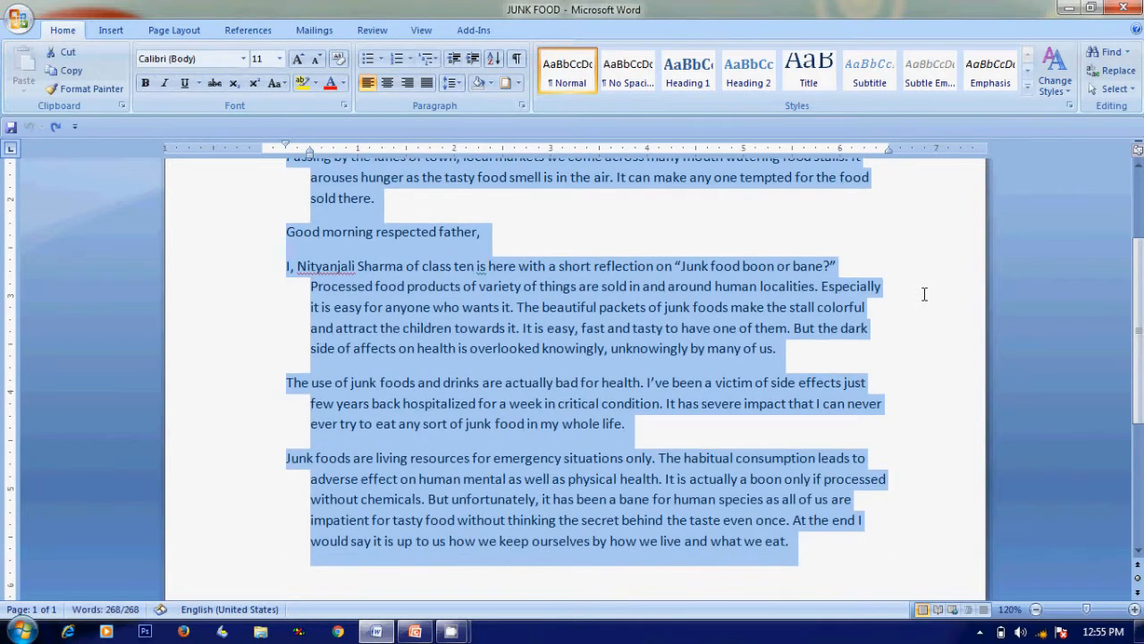
click(865, 235)
key(Up)
key(Up)
key(Up)
key(Up)
key(Up)
key(Up)
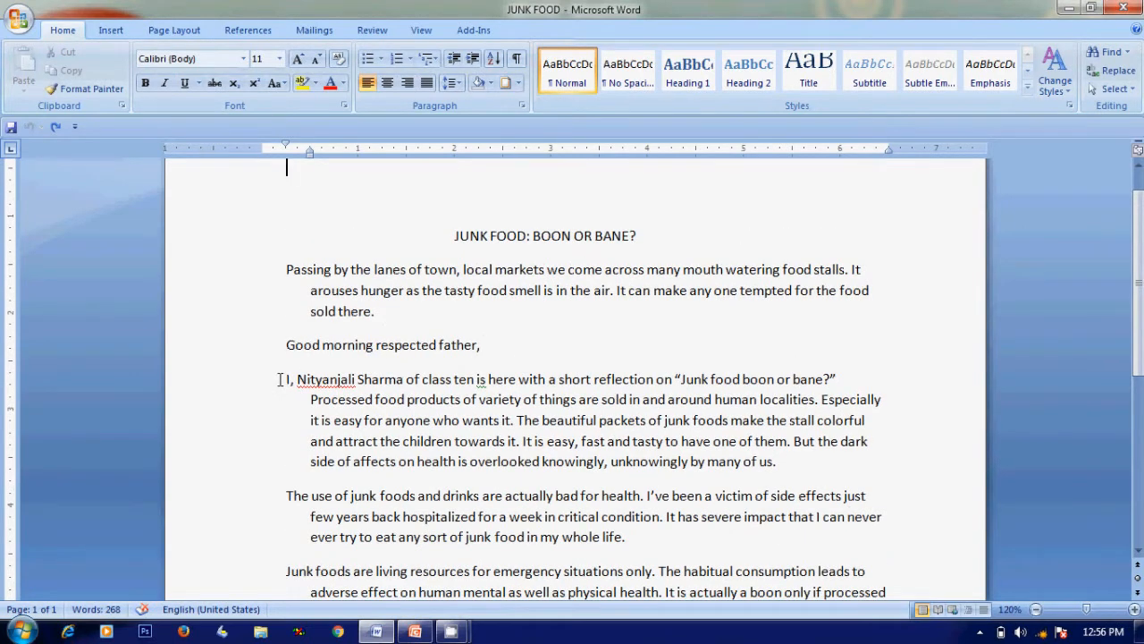
Put a 3 pt orange box border in a shaded line style around the self-introduction paragraph about processed food
drag(280, 379, 833, 465)
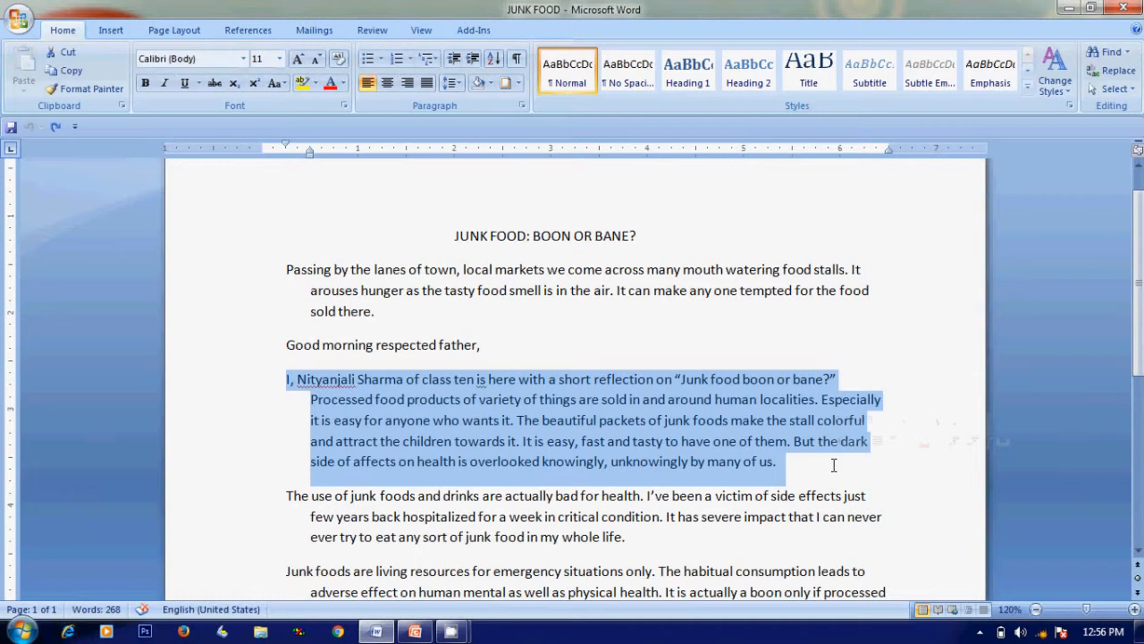
click(517, 79)
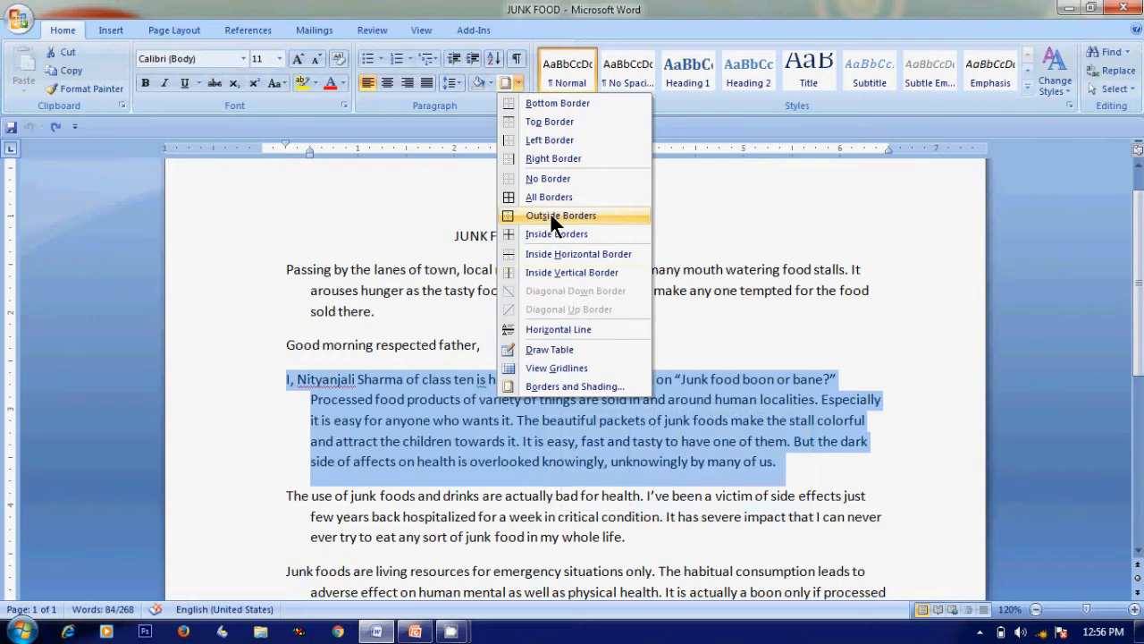
click(542, 385)
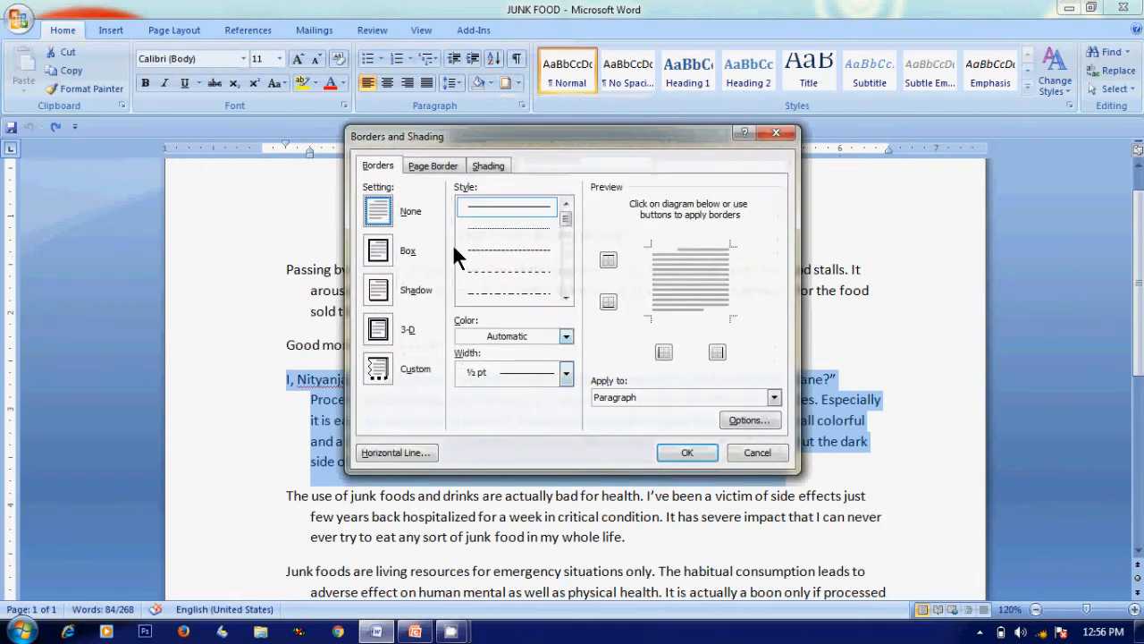
mouse_move(566, 219)
mouse_down()
mouse_move(565, 282)
mouse_move(566, 266)
mouse_up()
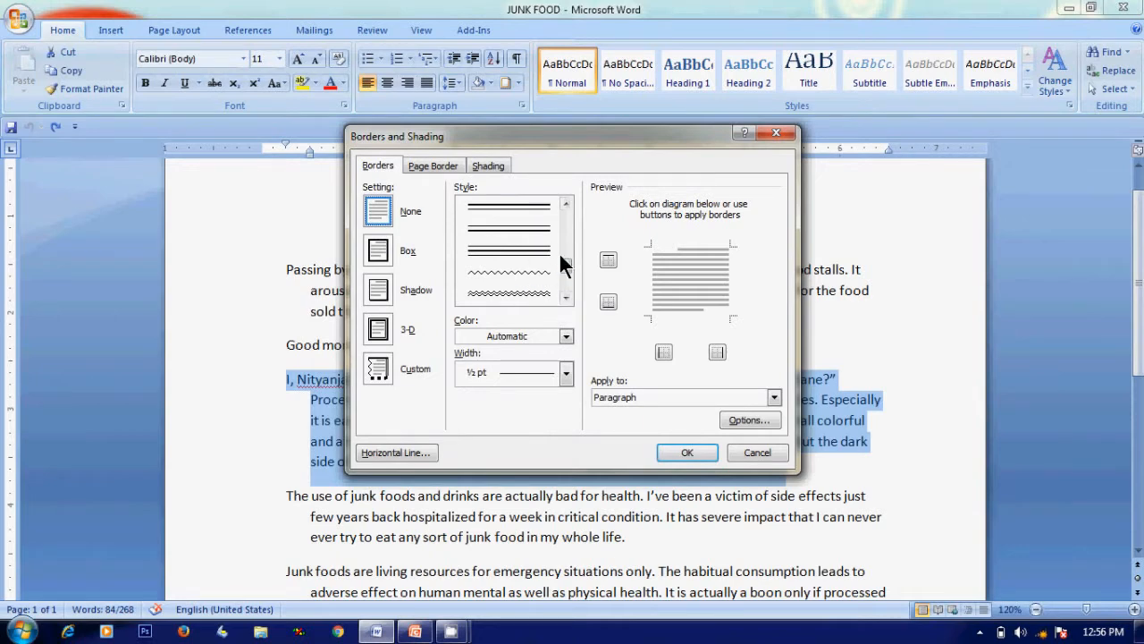
drag(564, 265, 564, 286)
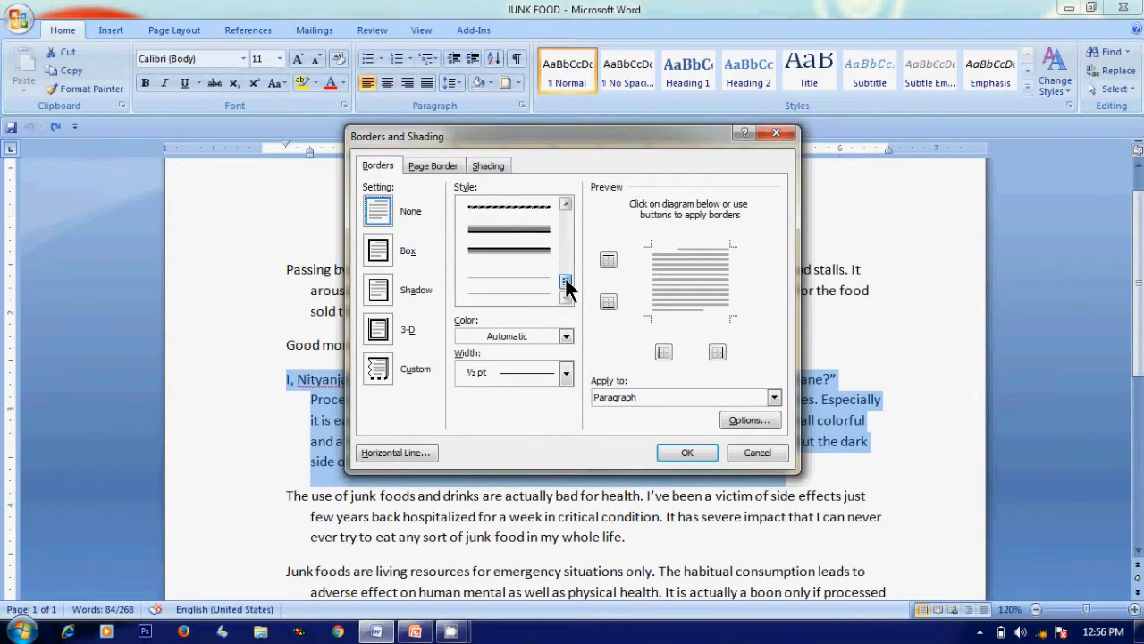
click(530, 226)
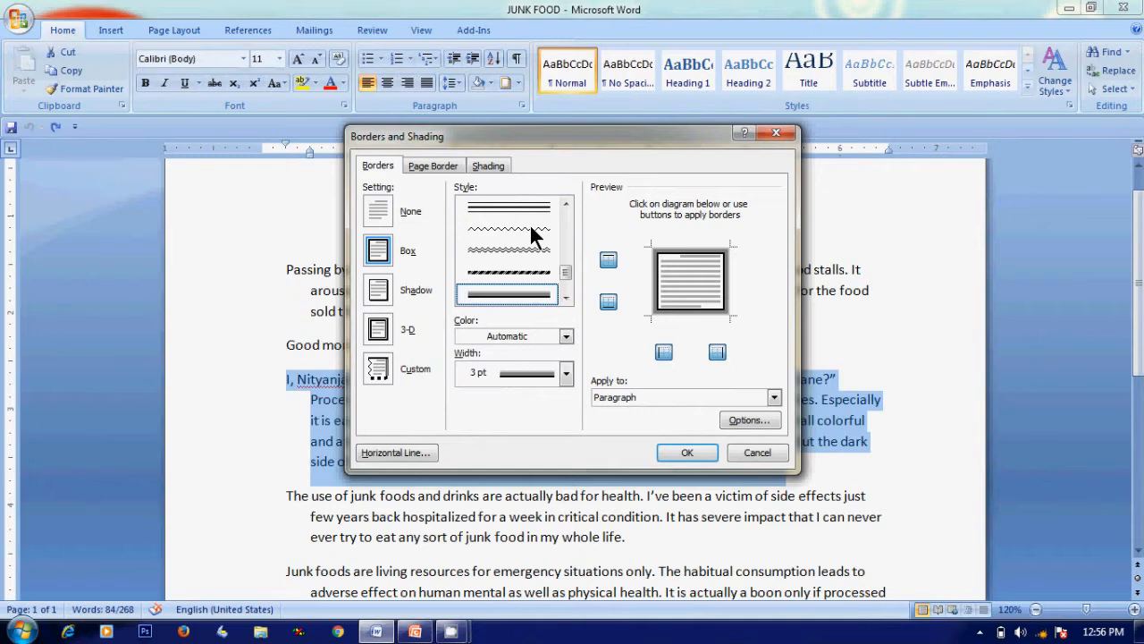
click(565, 335)
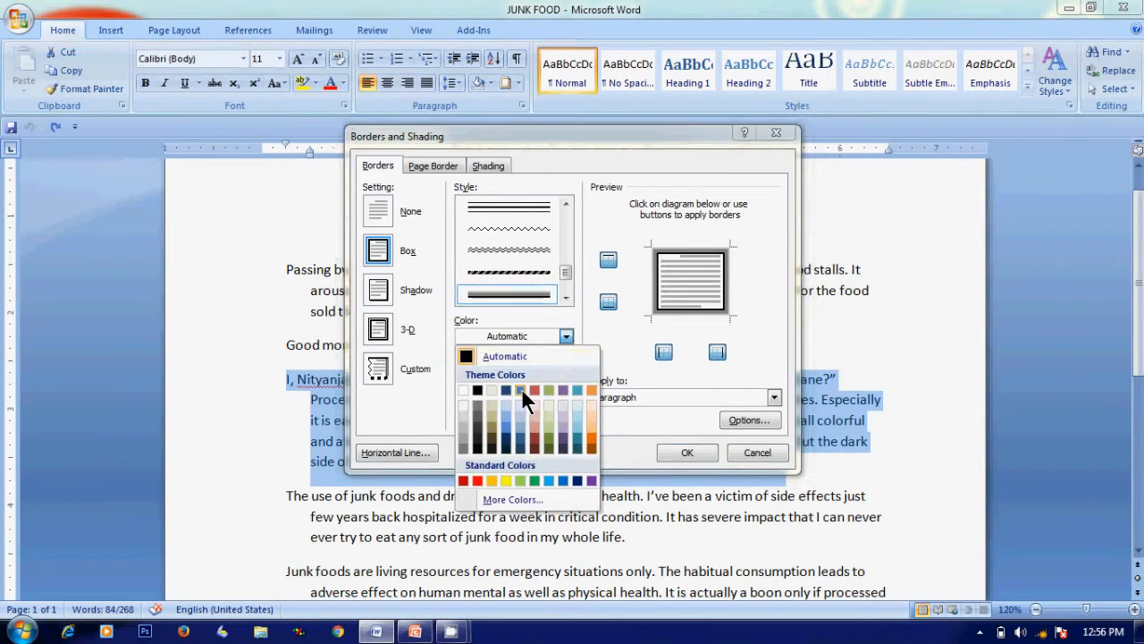
click(591, 389)
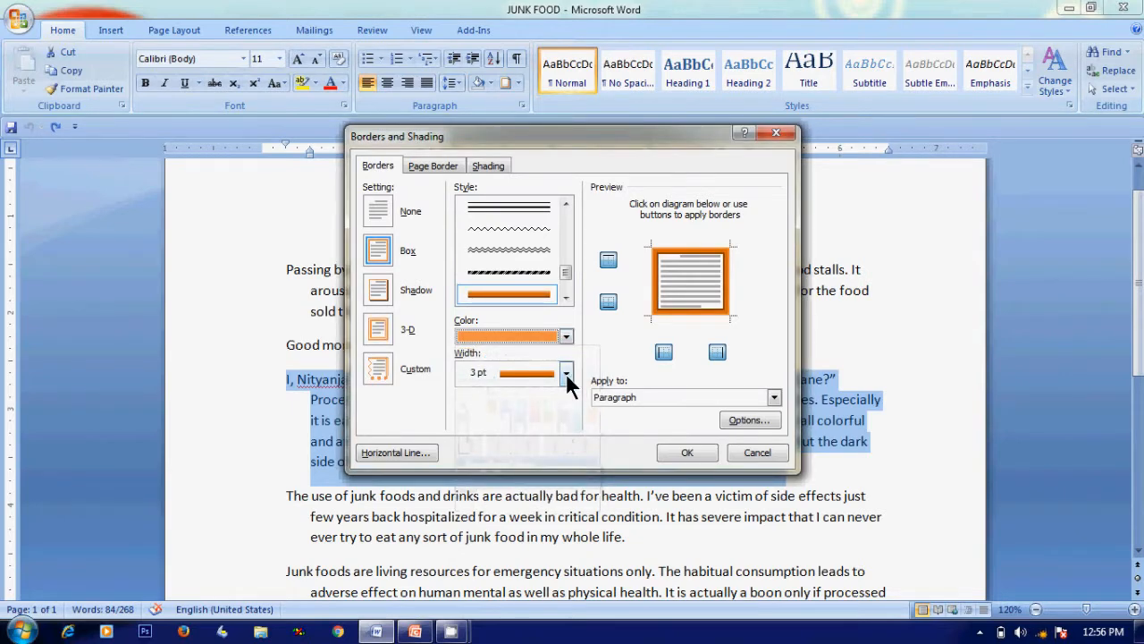
click(682, 453)
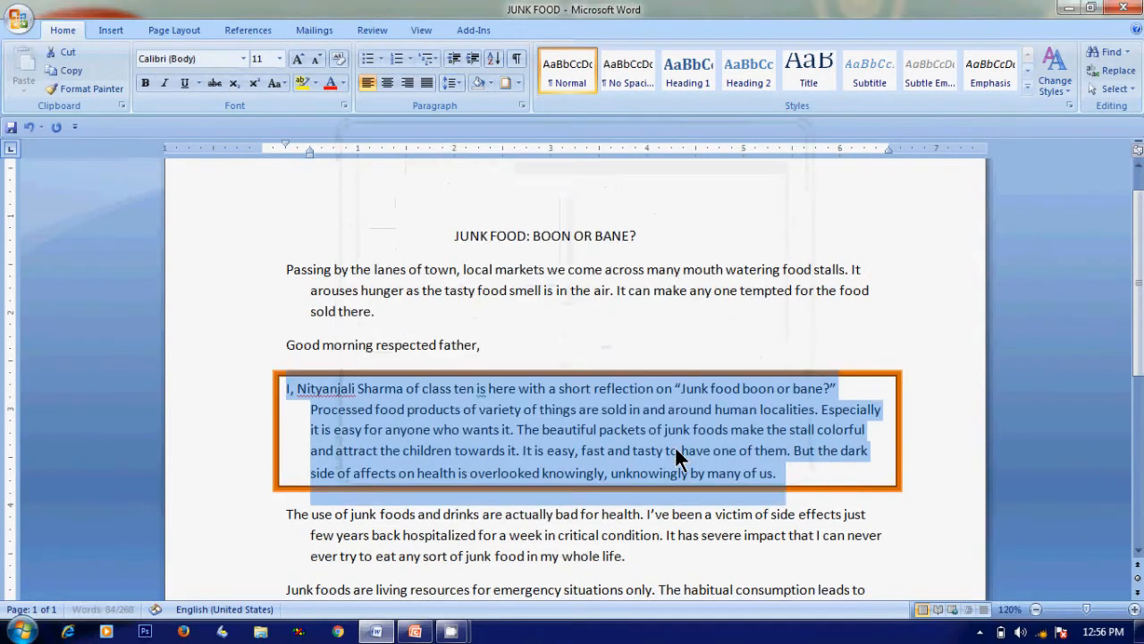
Move the left and first-line indents of the bordered paragraph out to the left margin
click(959, 380)
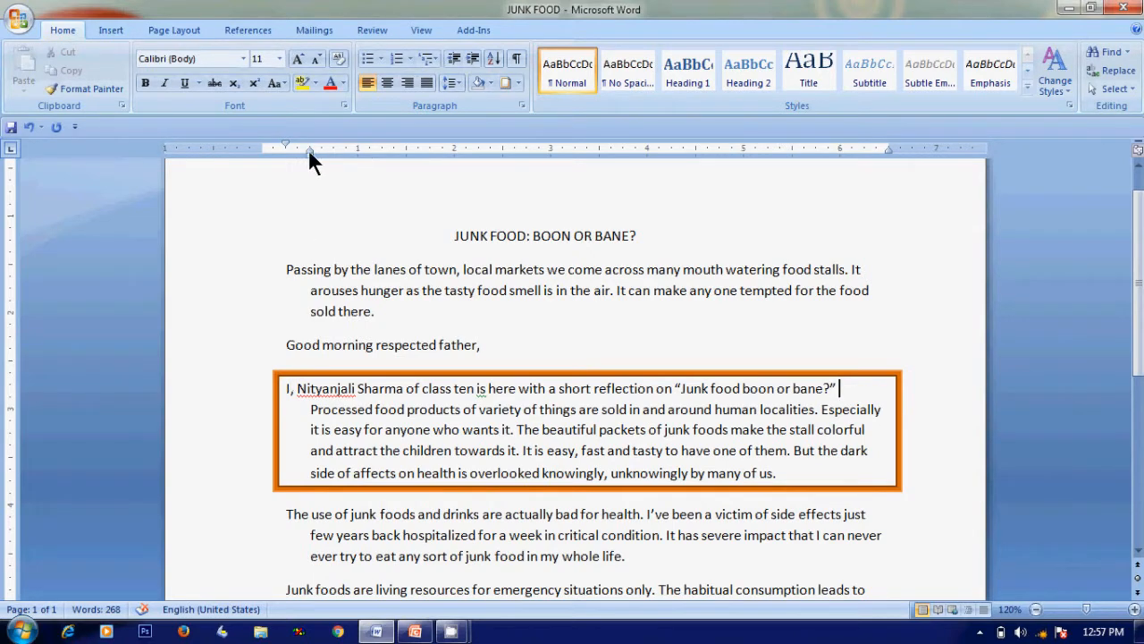
mouse_move(307, 151)
mouse_down()
mouse_move(260, 155)
mouse_move(237, 141)
mouse_move(260, 145)
mouse_up()
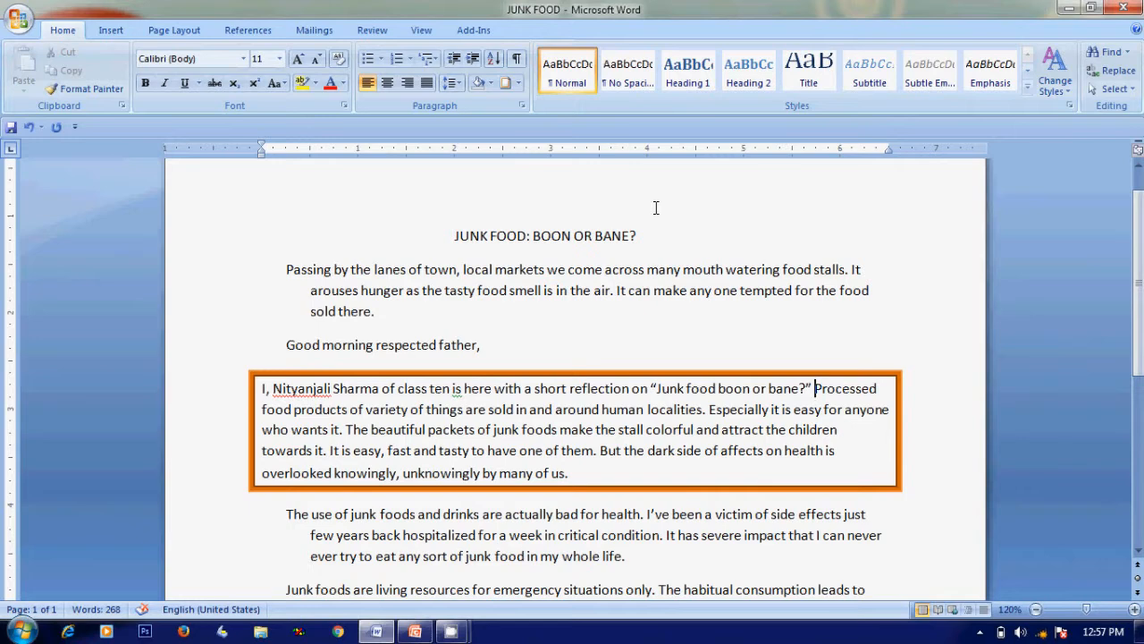
Examine the page border options, including the available line styles and the art border designs
click(518, 82)
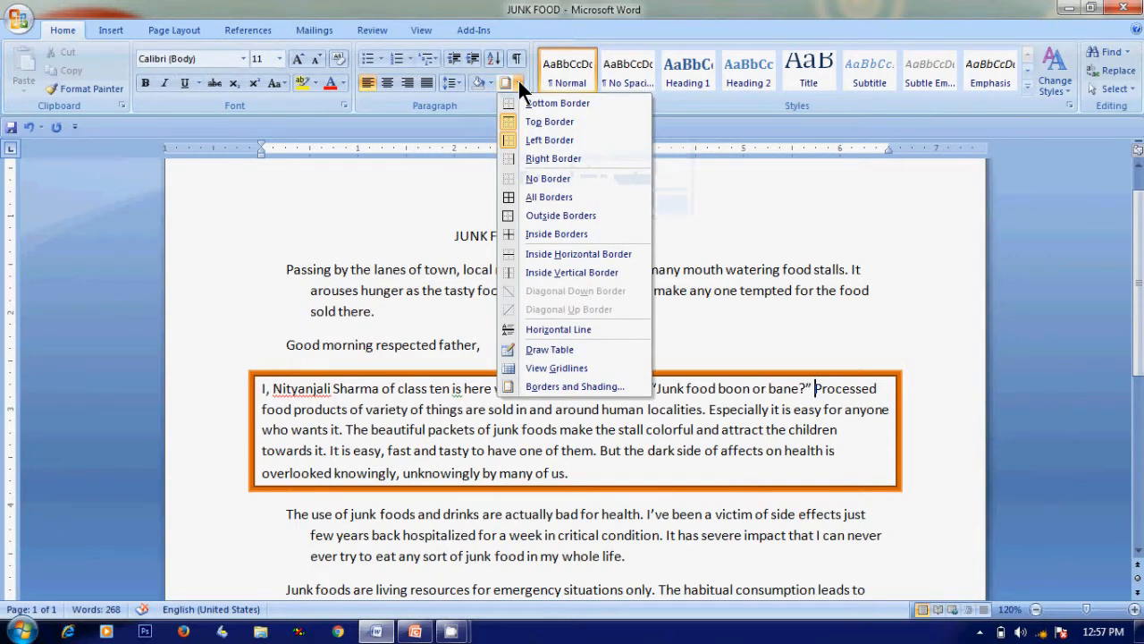
click(549, 390)
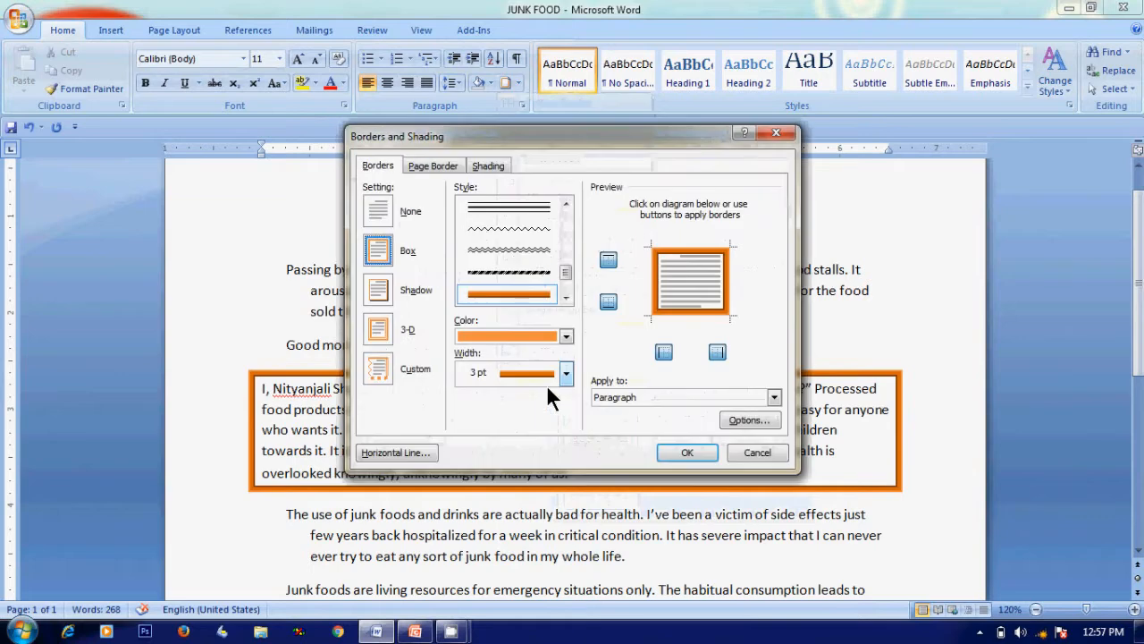
click(427, 165)
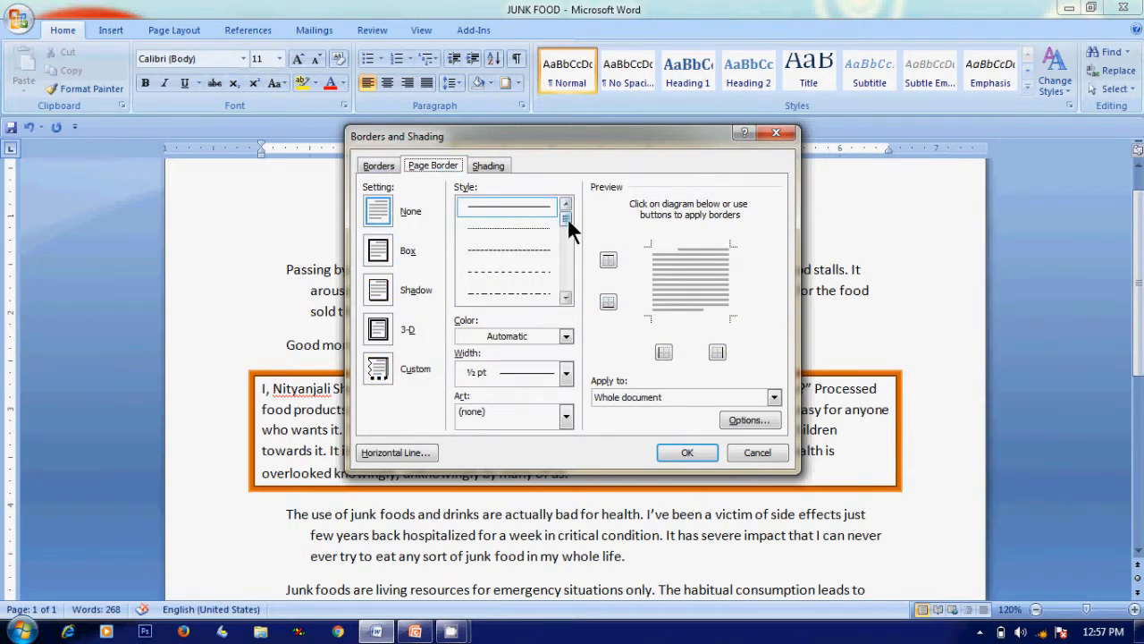
drag(565, 216, 564, 327)
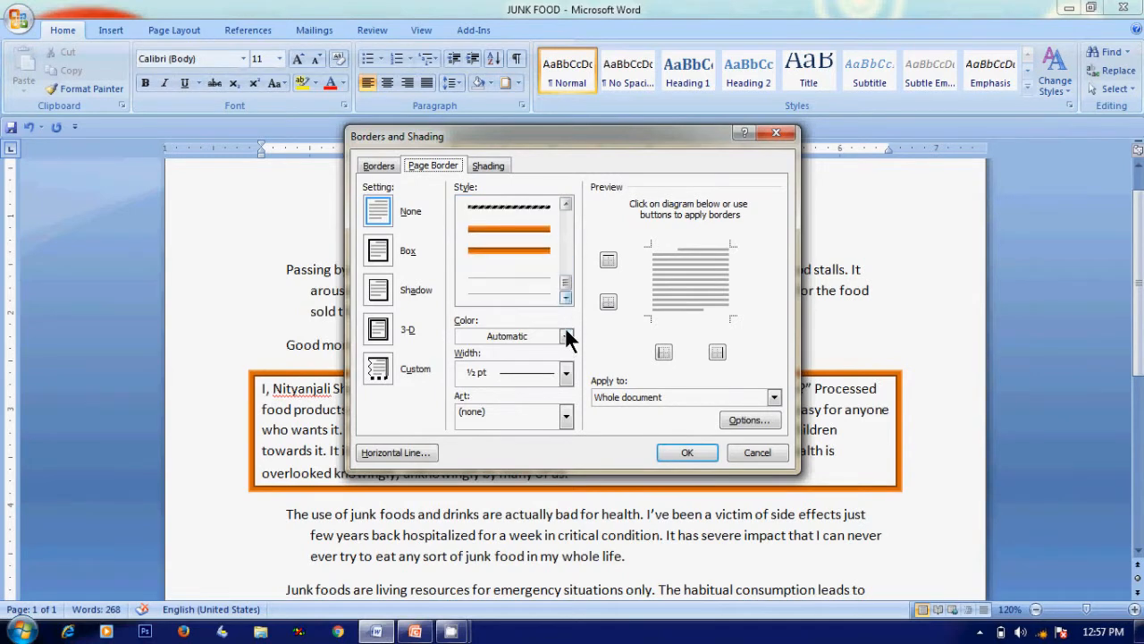
click(567, 414)
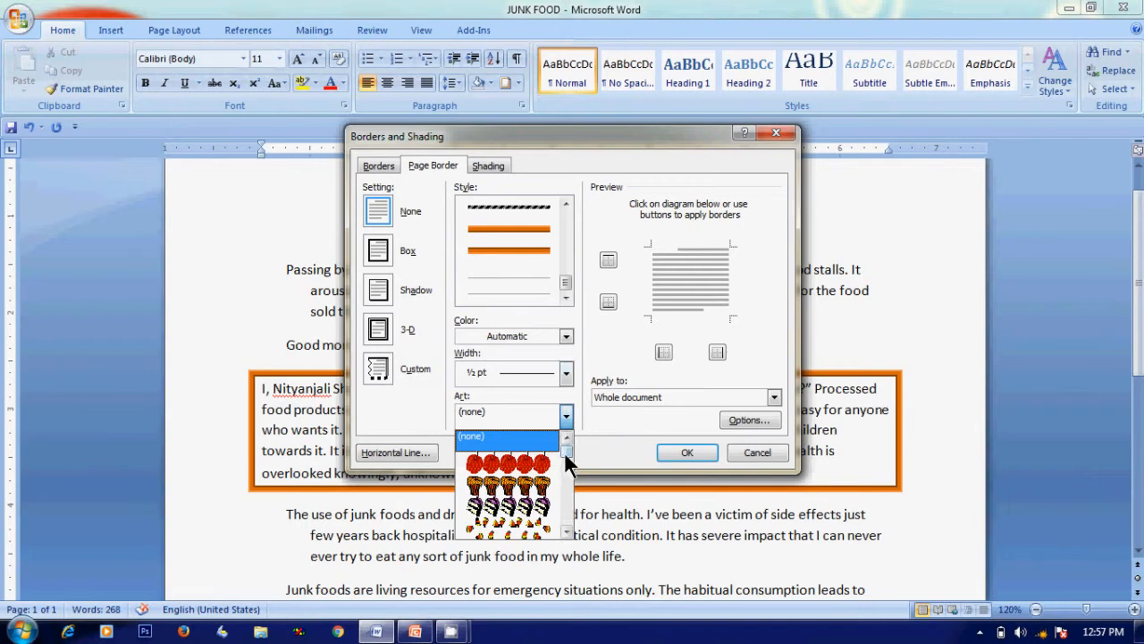
scroll(565, 483, down, 2)
scroll(567, 499, down, 2)
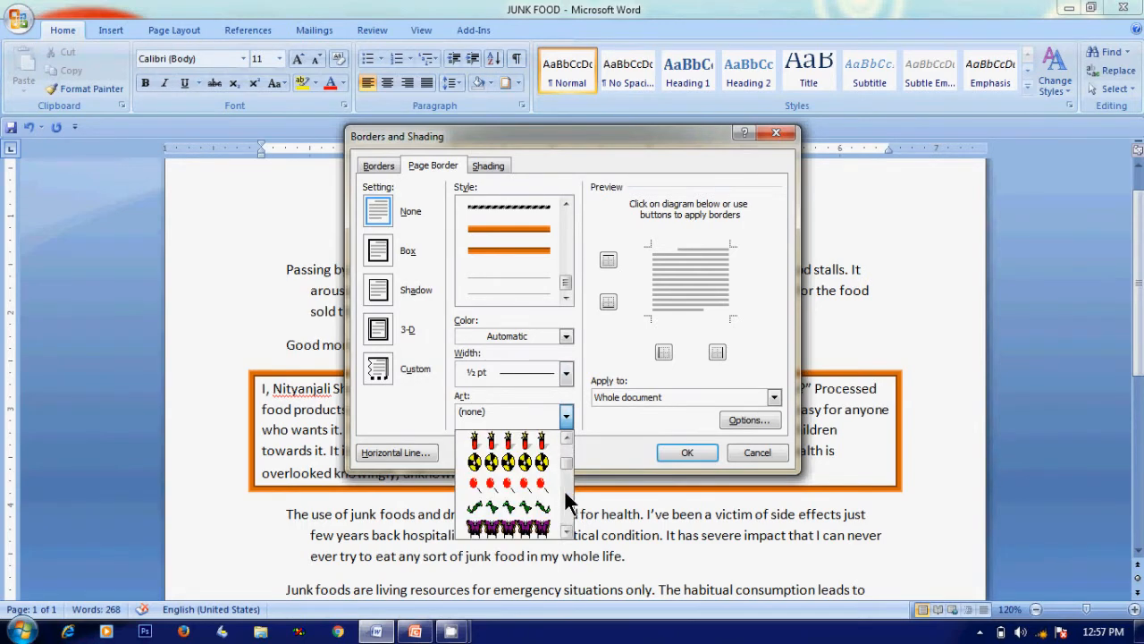
scroll(567, 498, down, 3)
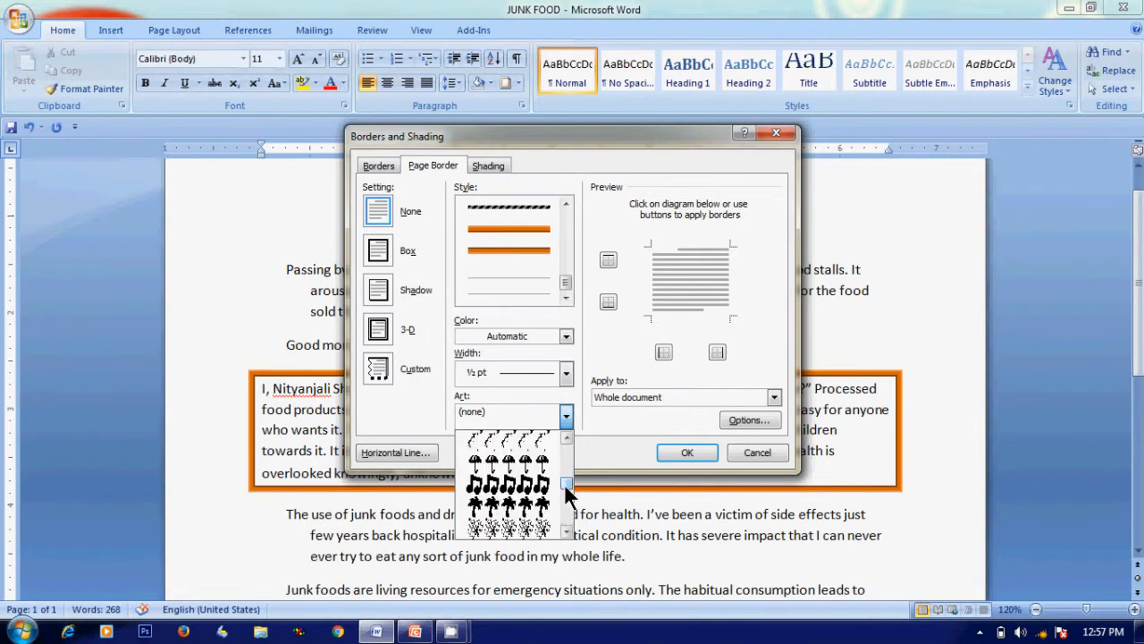
drag(566, 488, 567, 521)
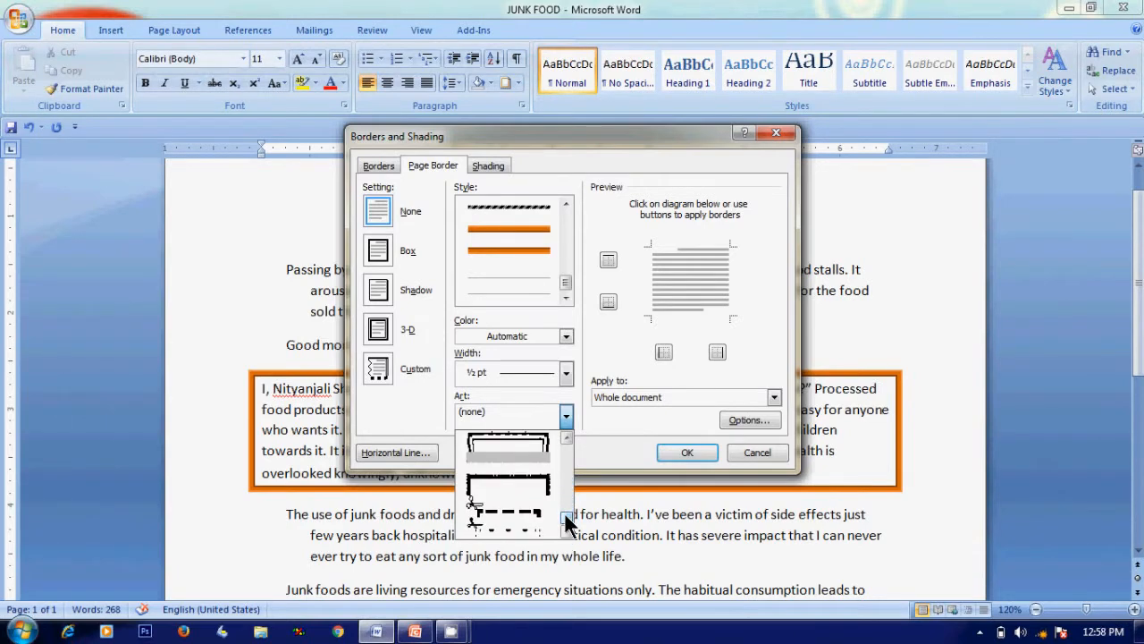
click(565, 488)
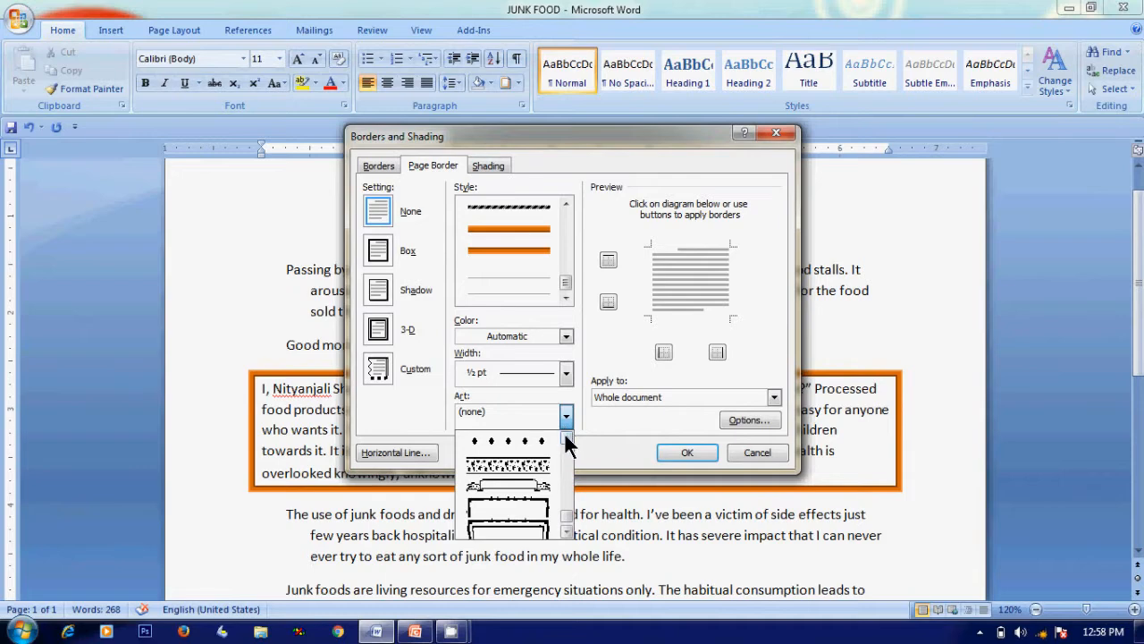
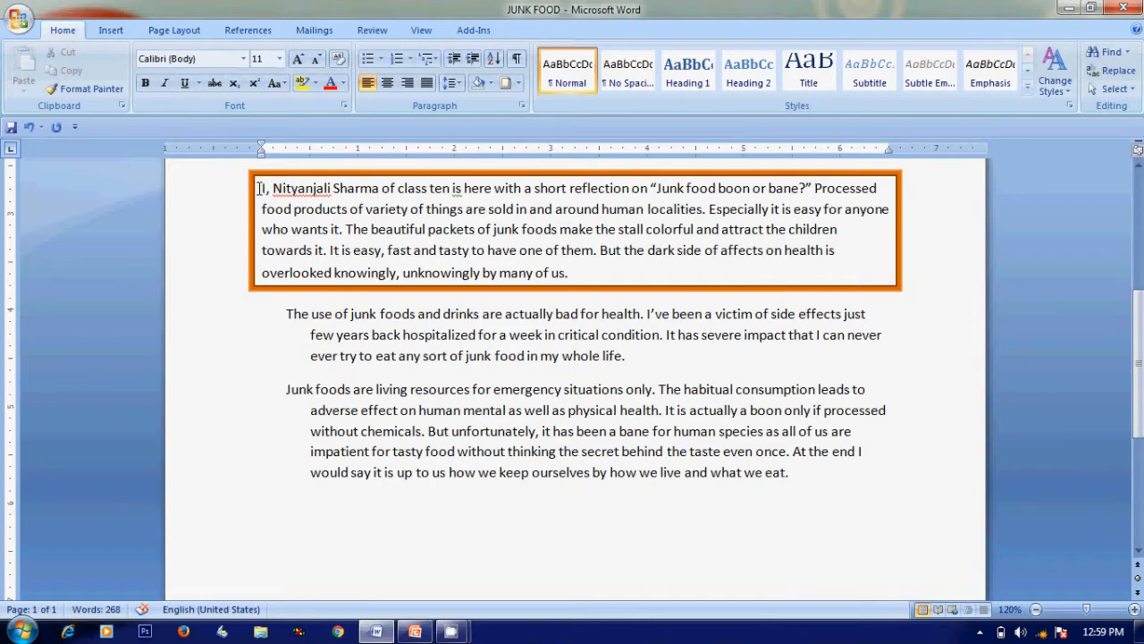
Remove the orange box border from the self-introduction paragraph by setting its paragraph border to None
drag(259, 188, 603, 269)
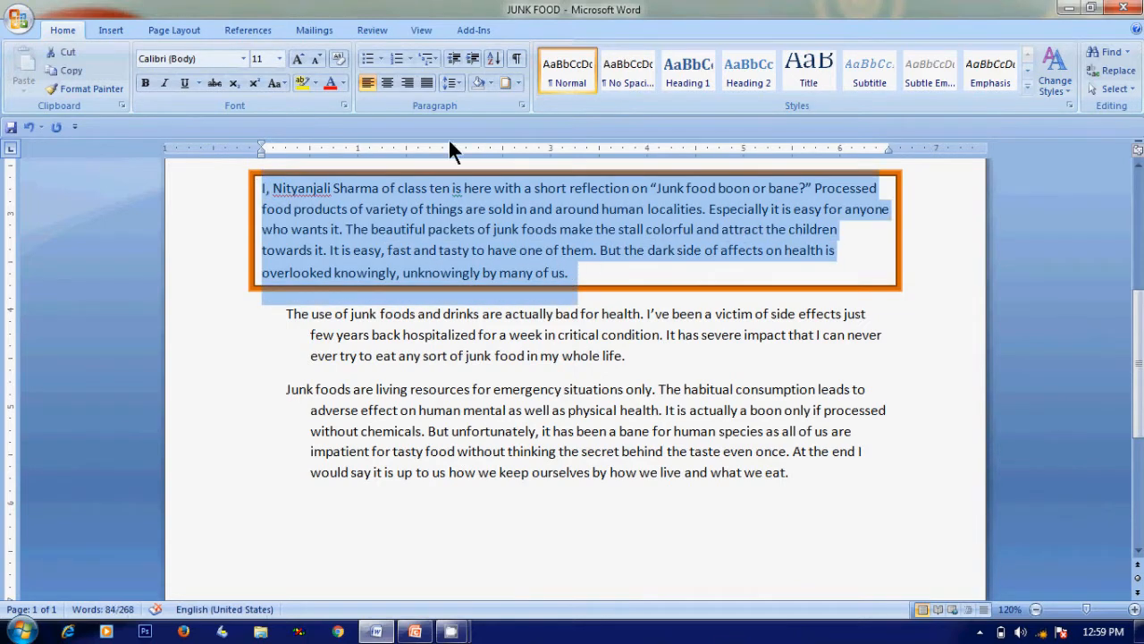
click(516, 80)
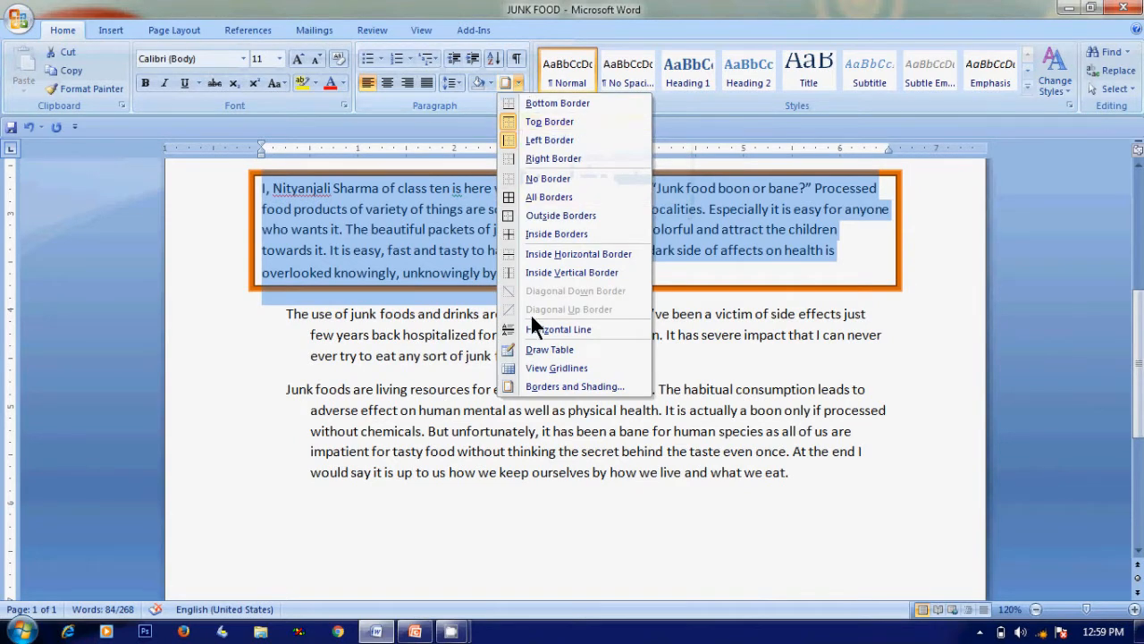
click(538, 387)
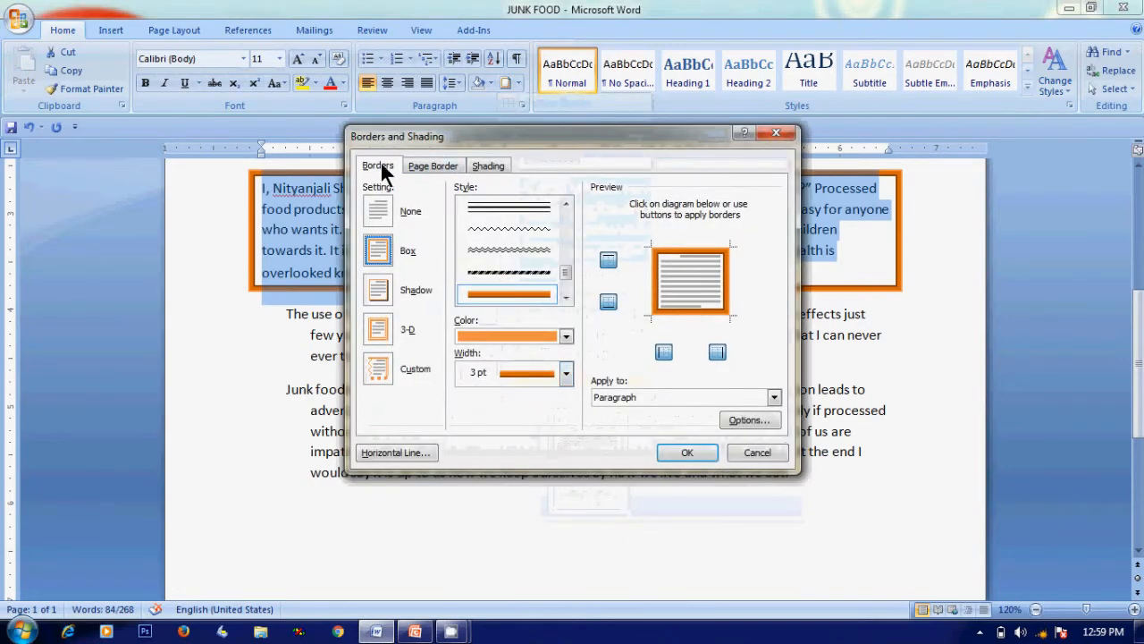
click(386, 213)
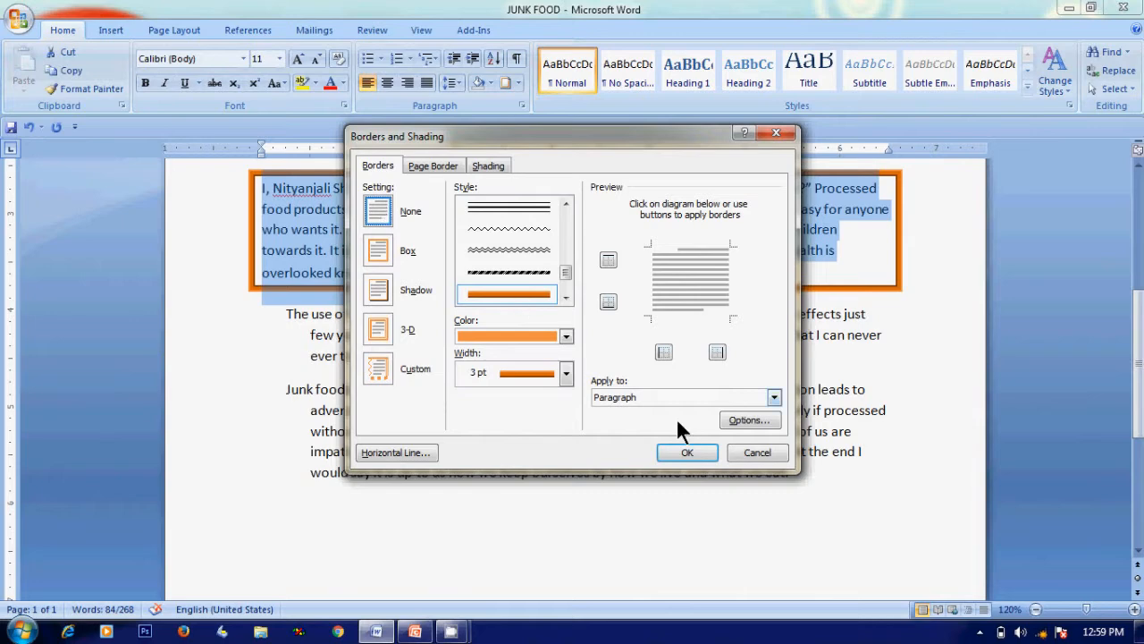
click(687, 453)
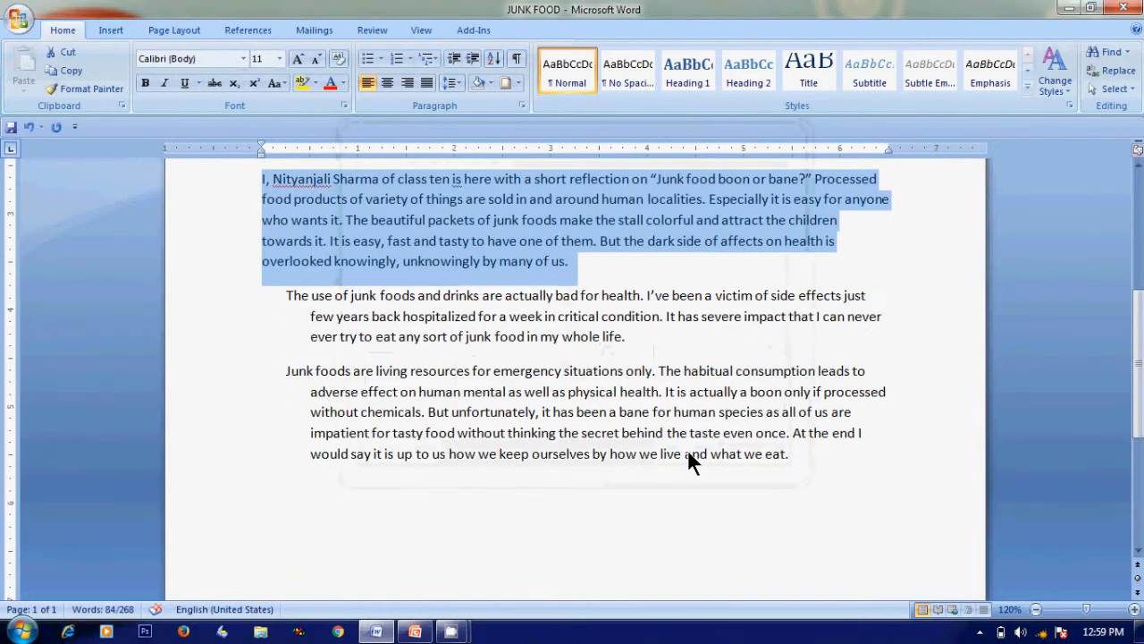
click(890, 296)
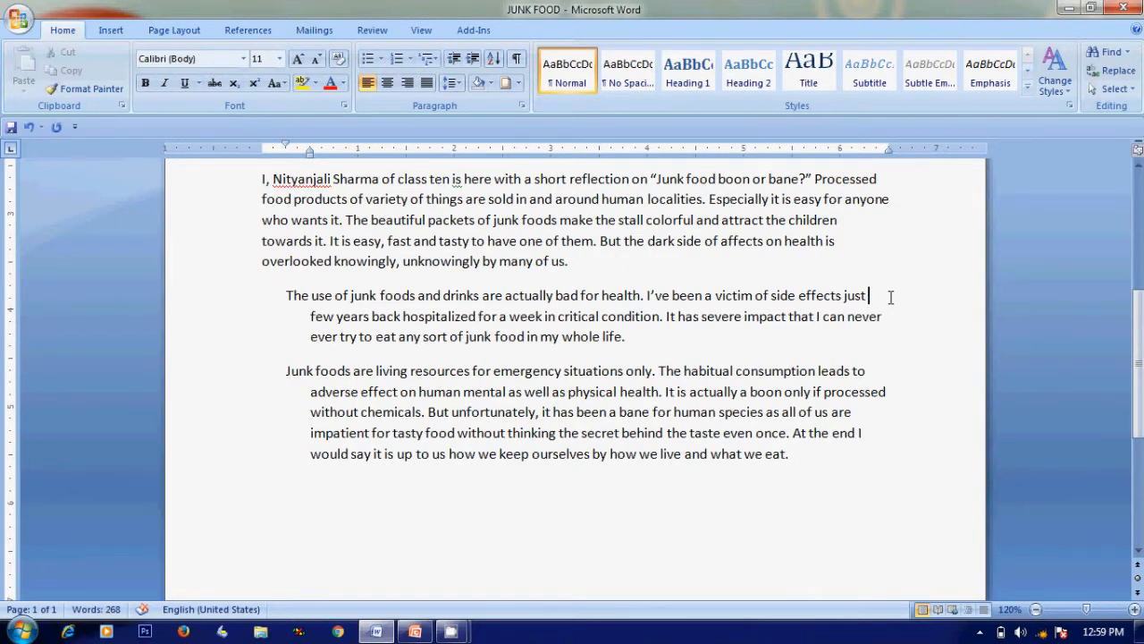
Switch to the slideshow, advance to the Subscript and Superscript slide, and return to the JUNK FOOD document
key(alt+Tab)
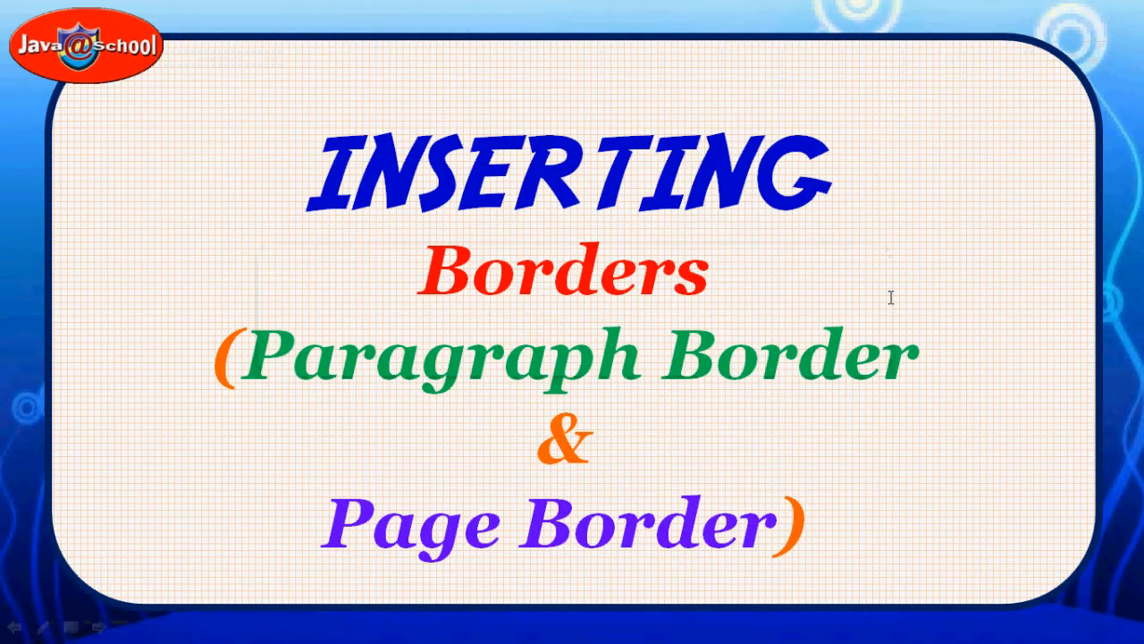
key(Right)
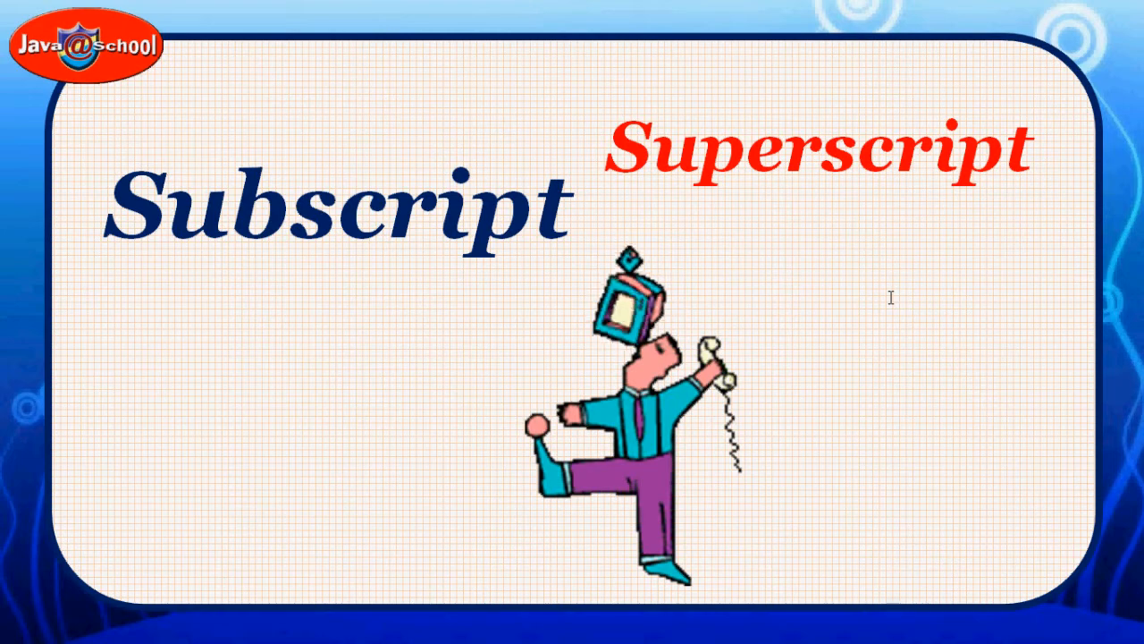
key(alt+Tab)
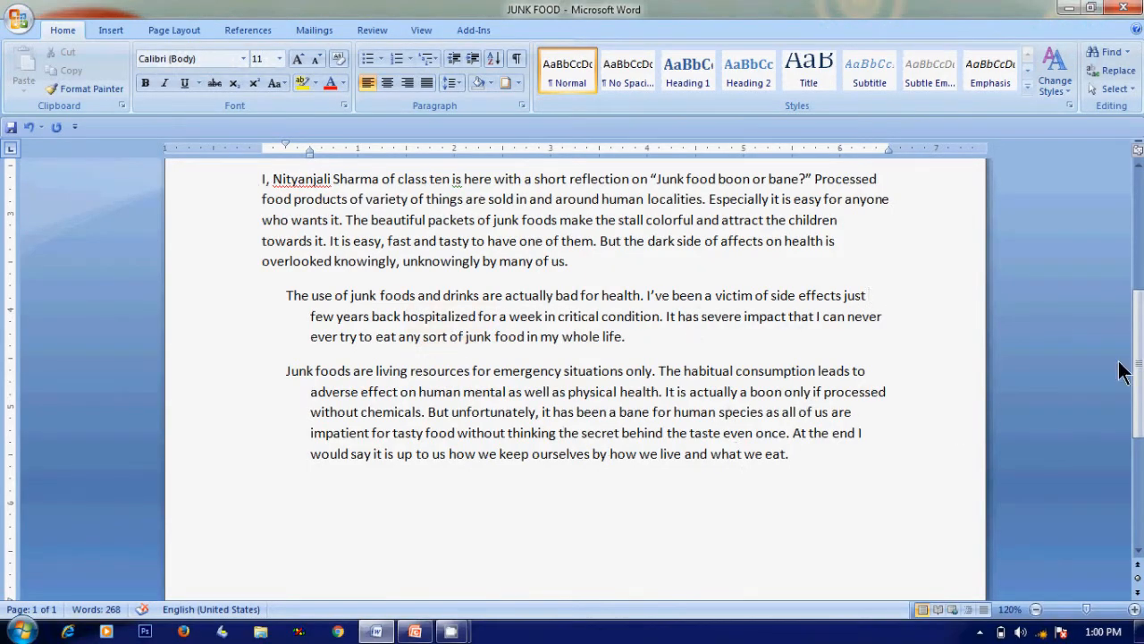
Add blank lines after the last paragraph and enter CO2 and H20 on separate lines
drag(1139, 367, 1134, 475)
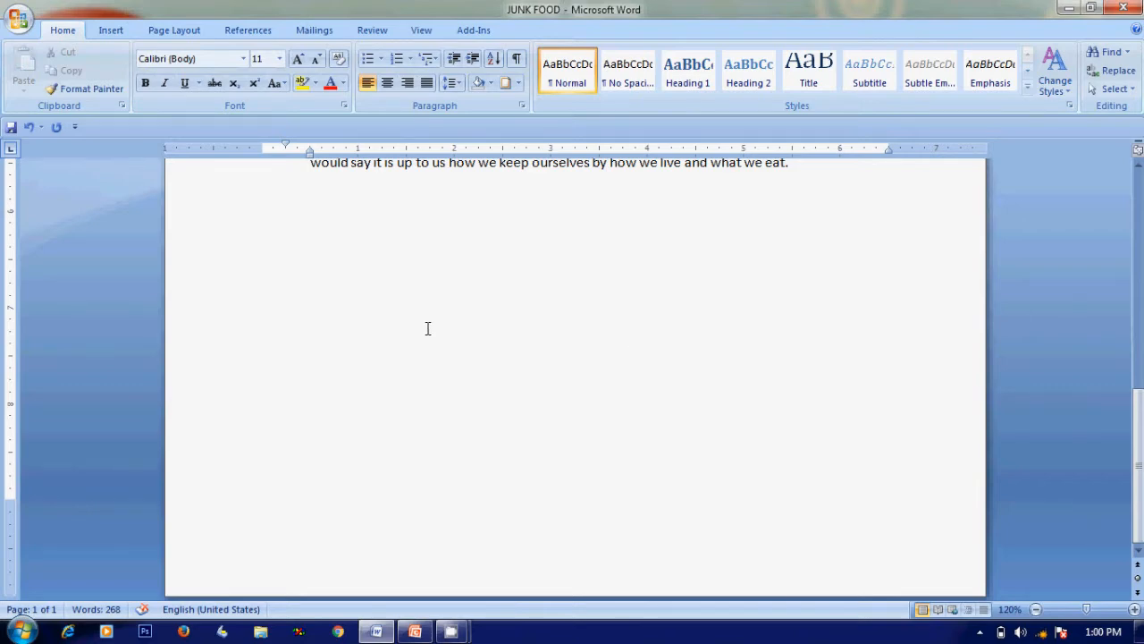
scroll(427, 328, up, 1)
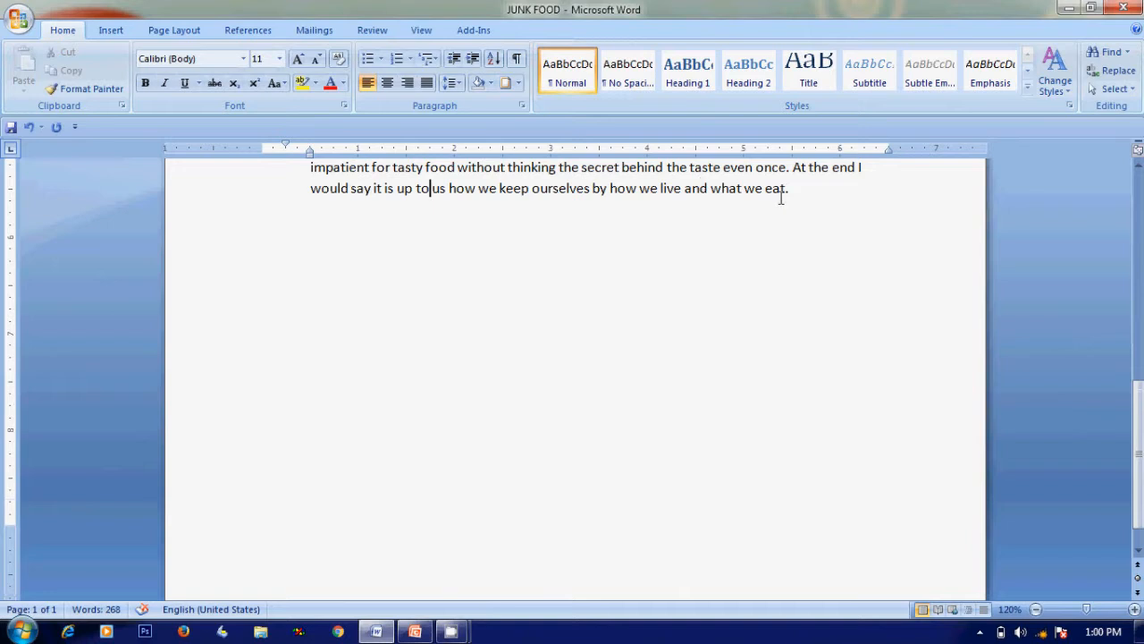
key(Return)
key(Return)
key(Return)
text(co)
key(BackSpace)
key(BackSpace)
text(co)
key(BackSpace)
key(BackSpace)
text(CO2HEO)
key(BackSpace)
key(BackSpace)
text(20)
Enlarge the CO2 and H20 lines to a font size of 48
drag(285, 288, 337, 336)
key(ctrl+shift+period)
key(ctrl+shift+period)
key(ctrl+shift+period)
key(ctrl+shift+period)
key(ctrl+shift+period)
key(ctrl+shift+period)
key(ctrl+shift+period)
key(ctrl+shift+period)
key(ctrl+shift+period)
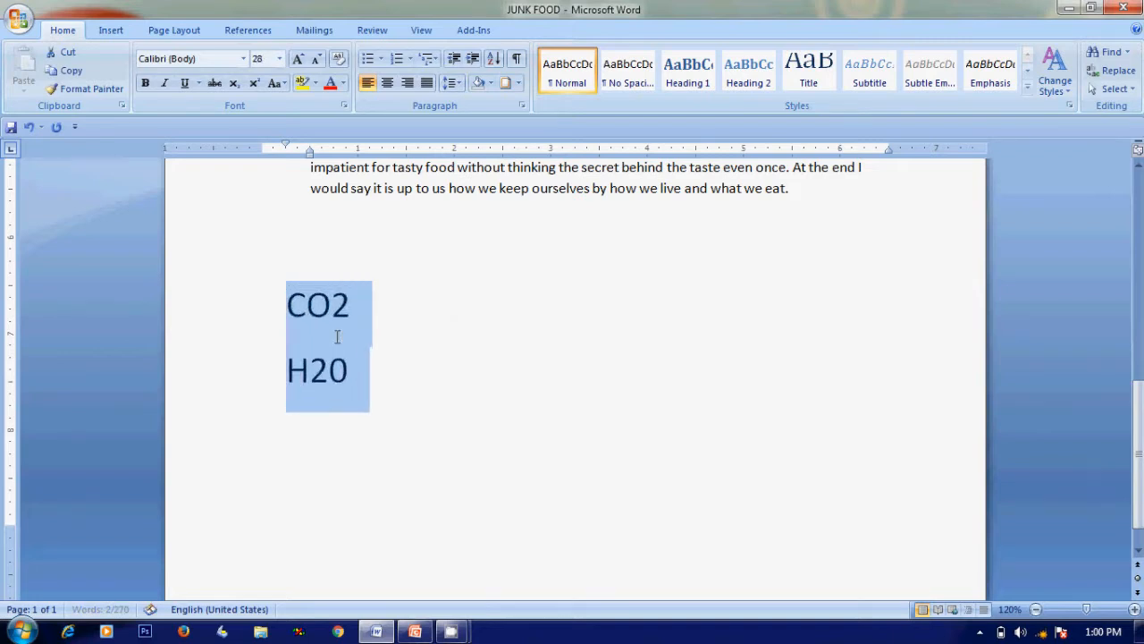
key(ctrl+shift+period)
key(ctrl+shift+period)
click(495, 391)
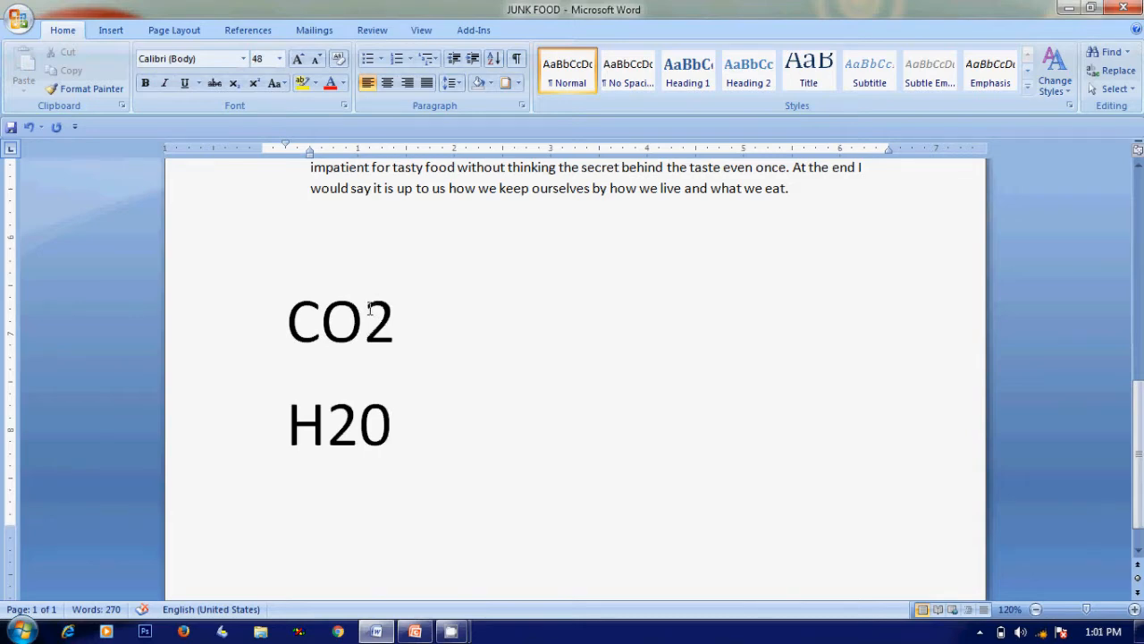
Format the 2 in both CO2 and H20 as subscript, and add blank lines below H20 onto the second page
click(369, 307)
drag(369, 308, 390, 314)
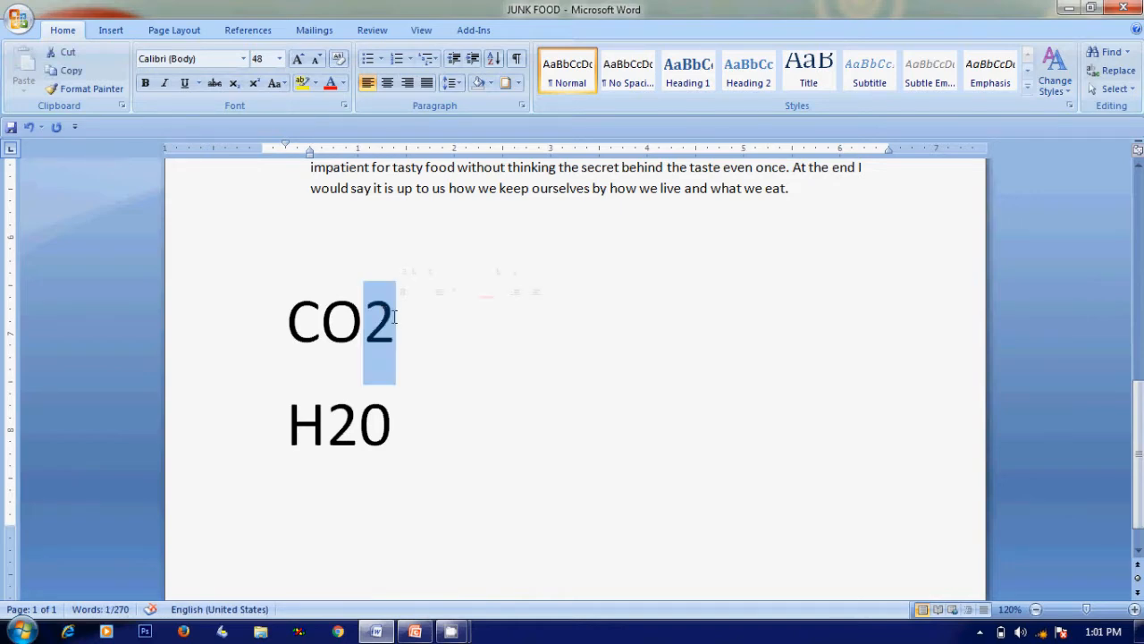
click(236, 83)
click(444, 328)
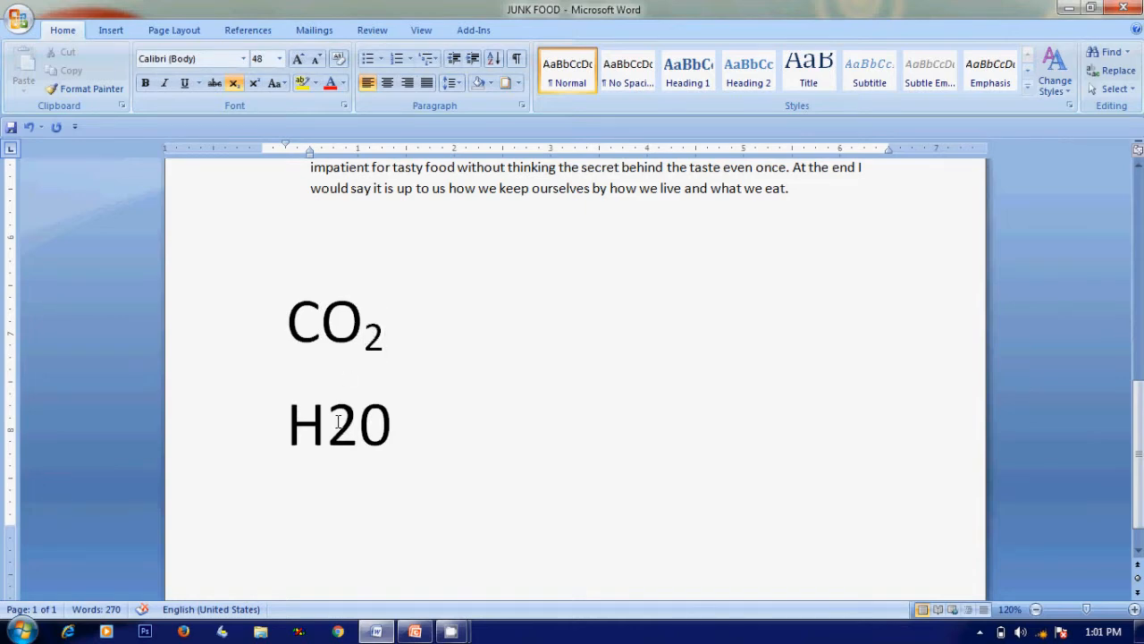
drag(338, 421, 350, 423)
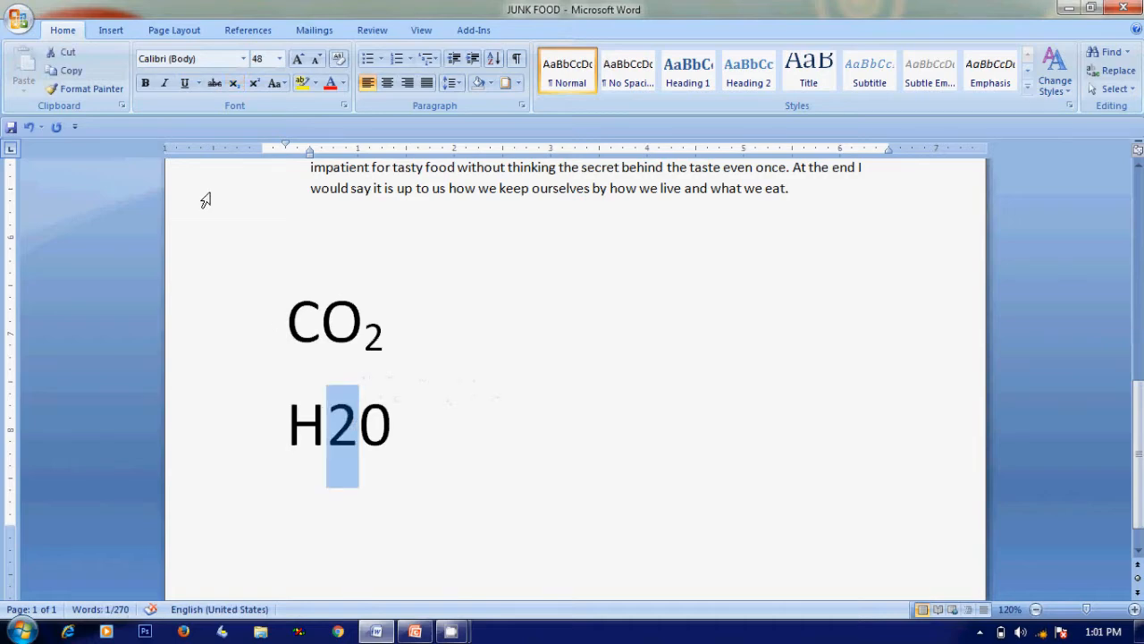
click(234, 82)
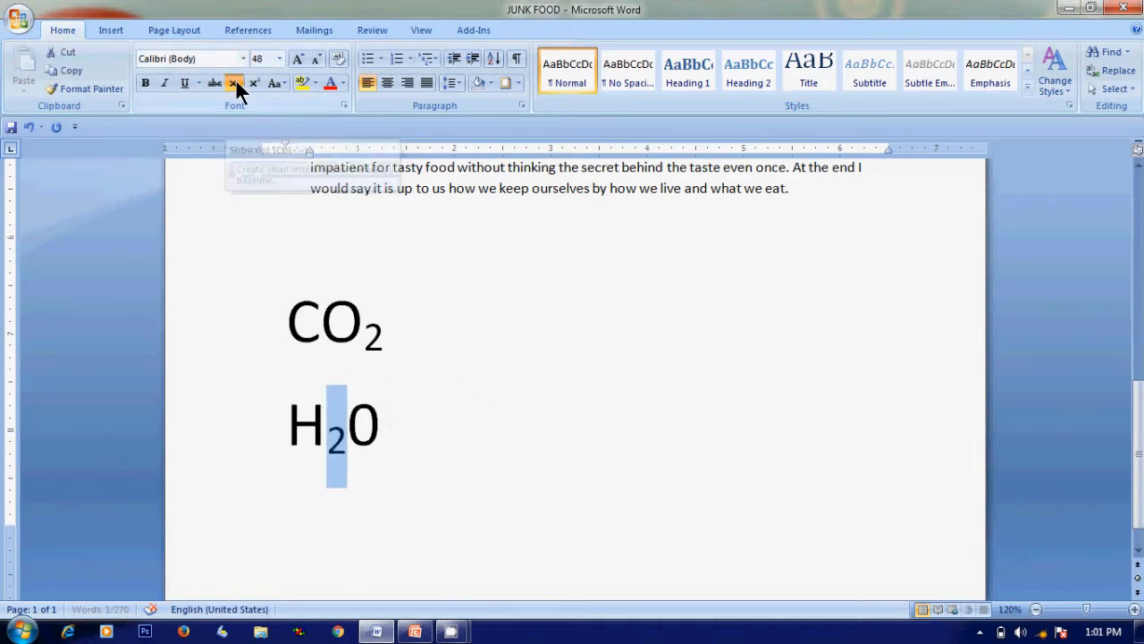
click(413, 386)
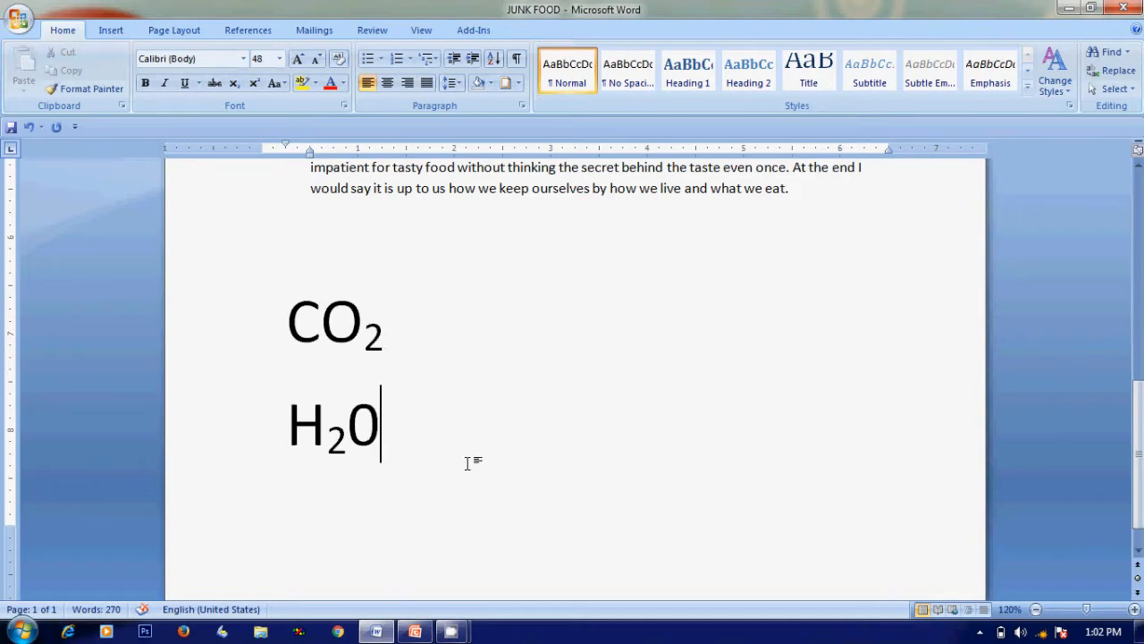
key(Return)
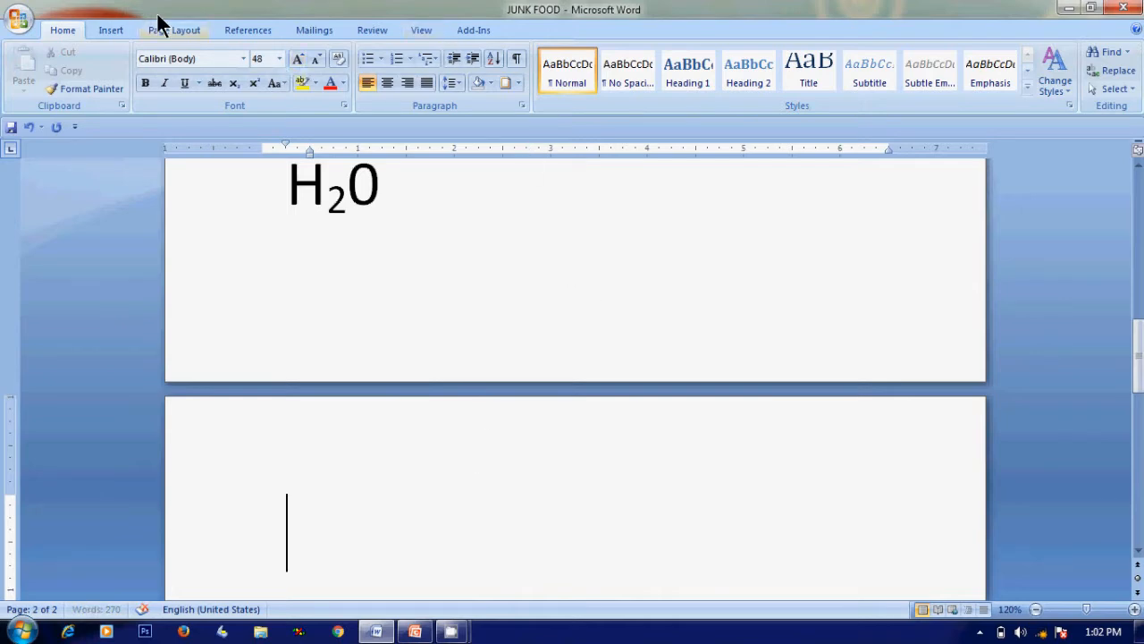
click(100, 31)
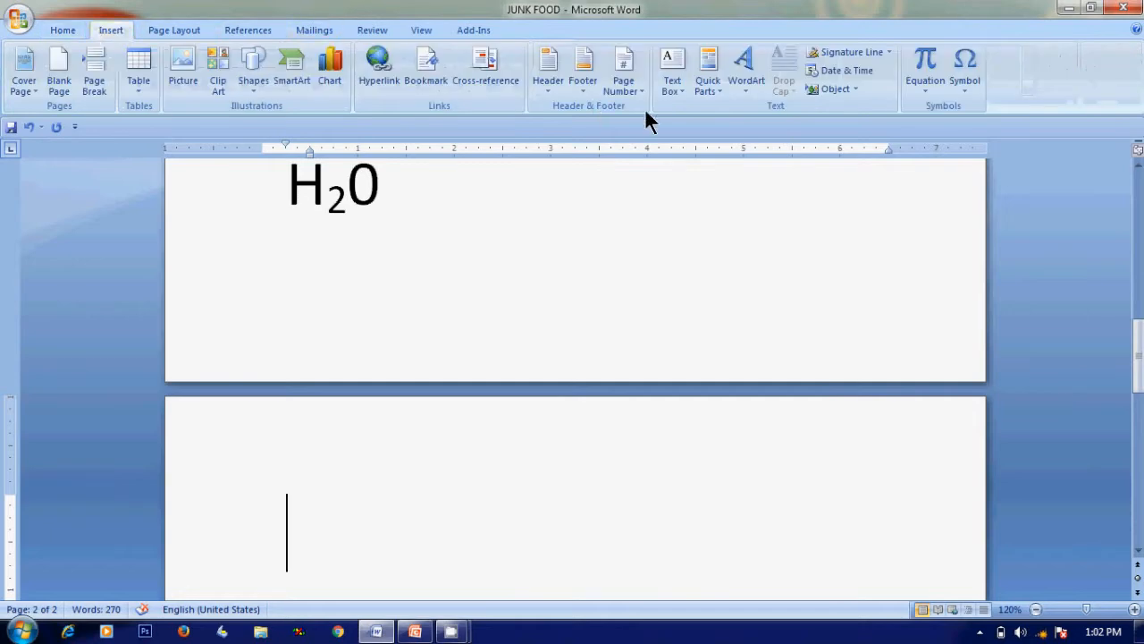
click(925, 50)
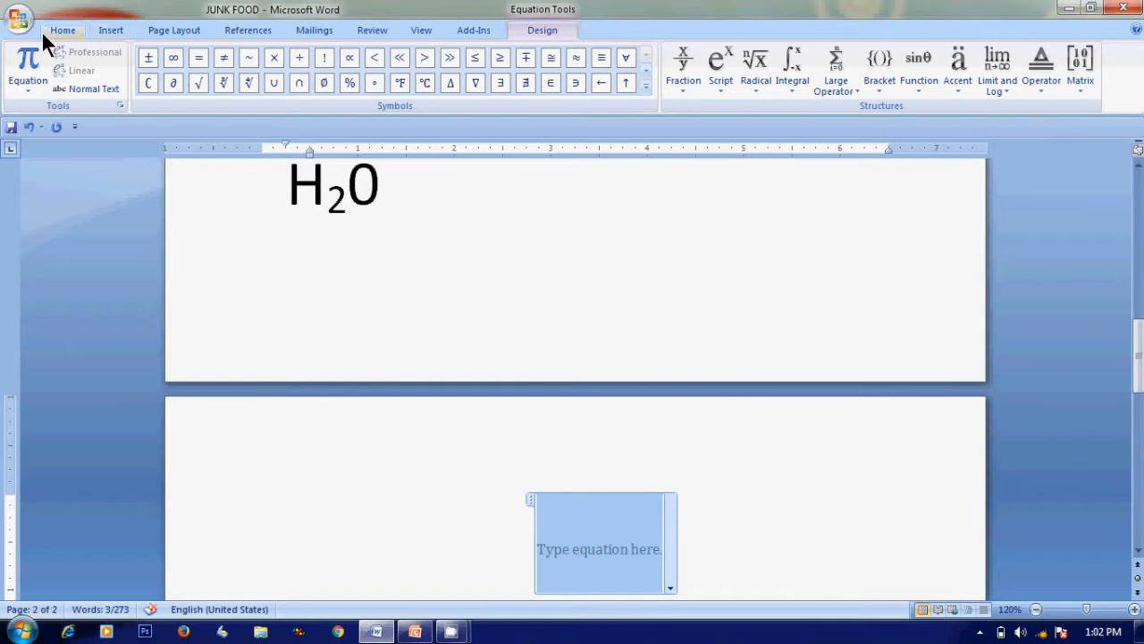
key(ctrl+z)
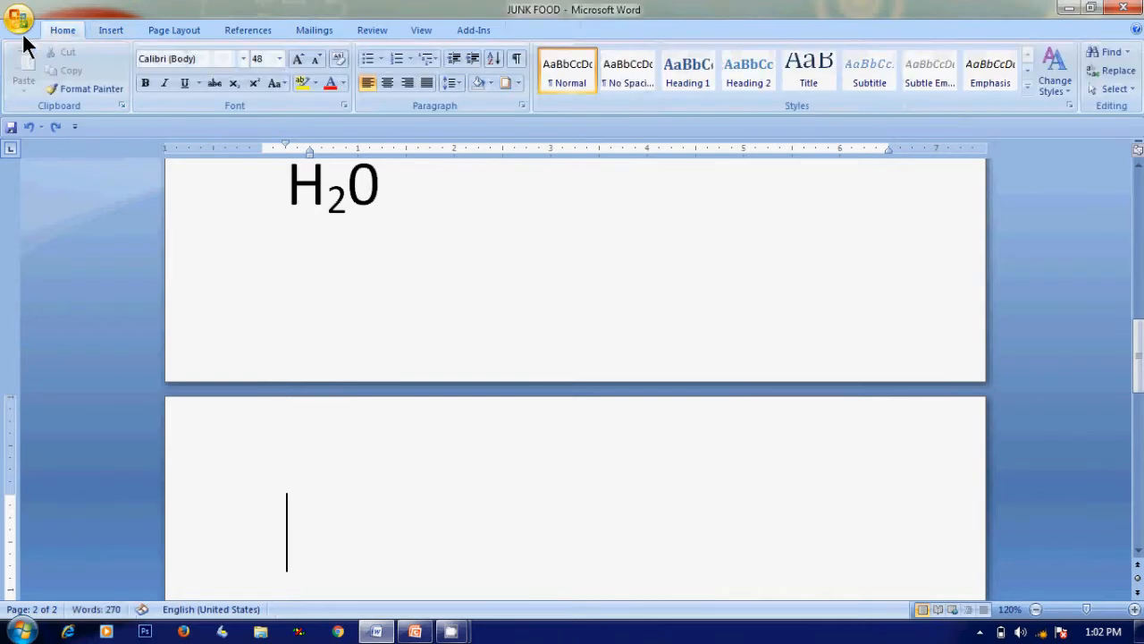
Insert the ∏ symbol from the Symbol font on the second page and close the symbol dialog
click(107, 27)
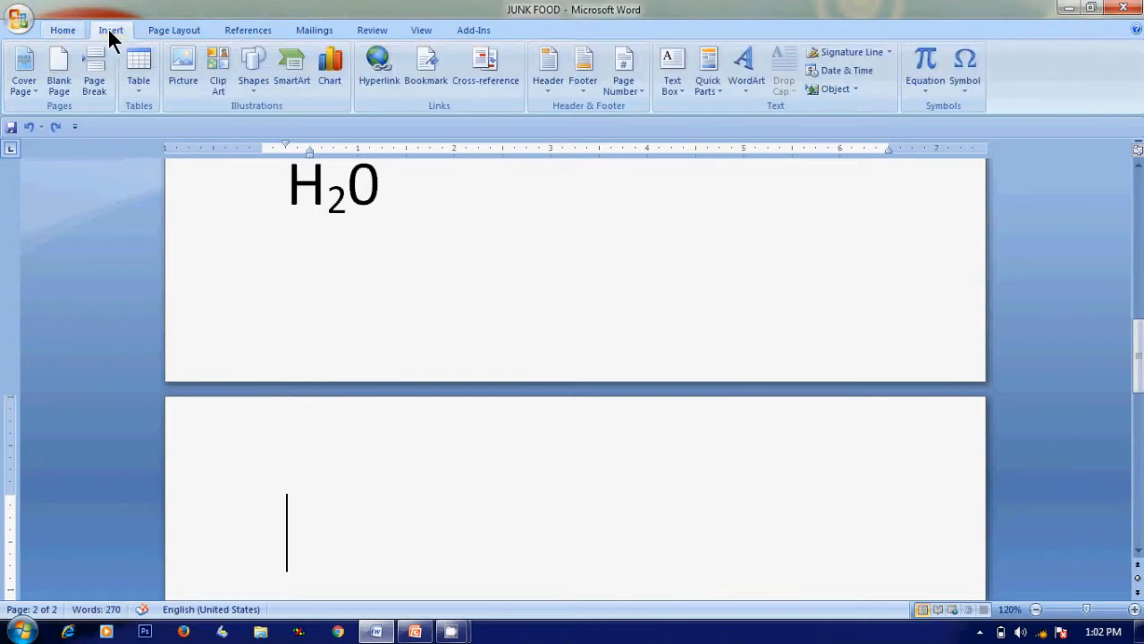
click(972, 83)
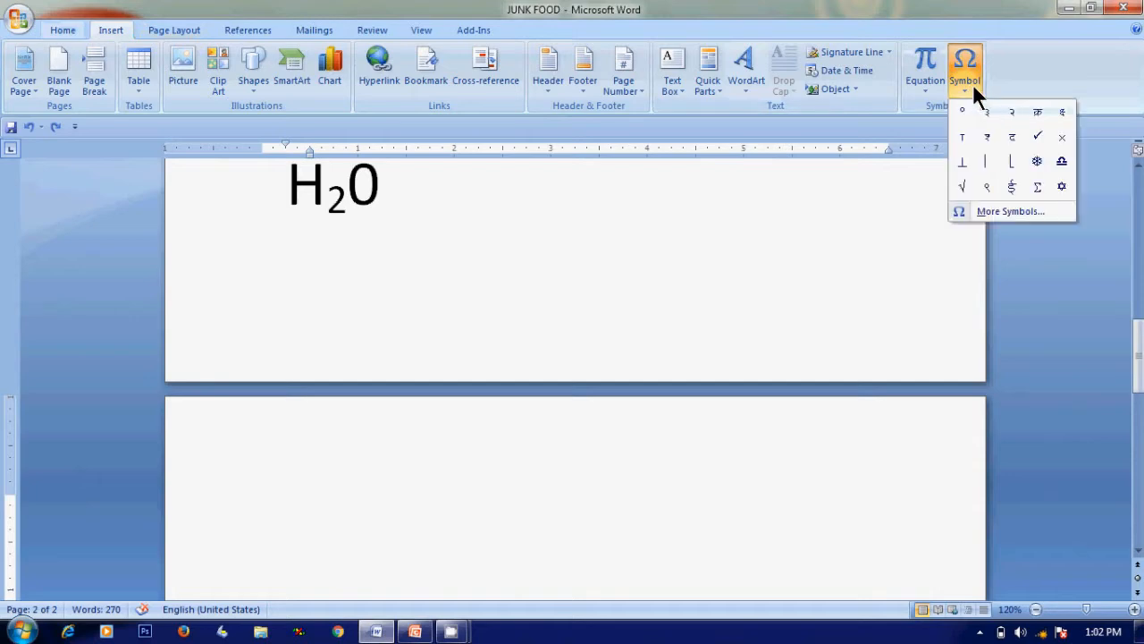
click(1008, 211)
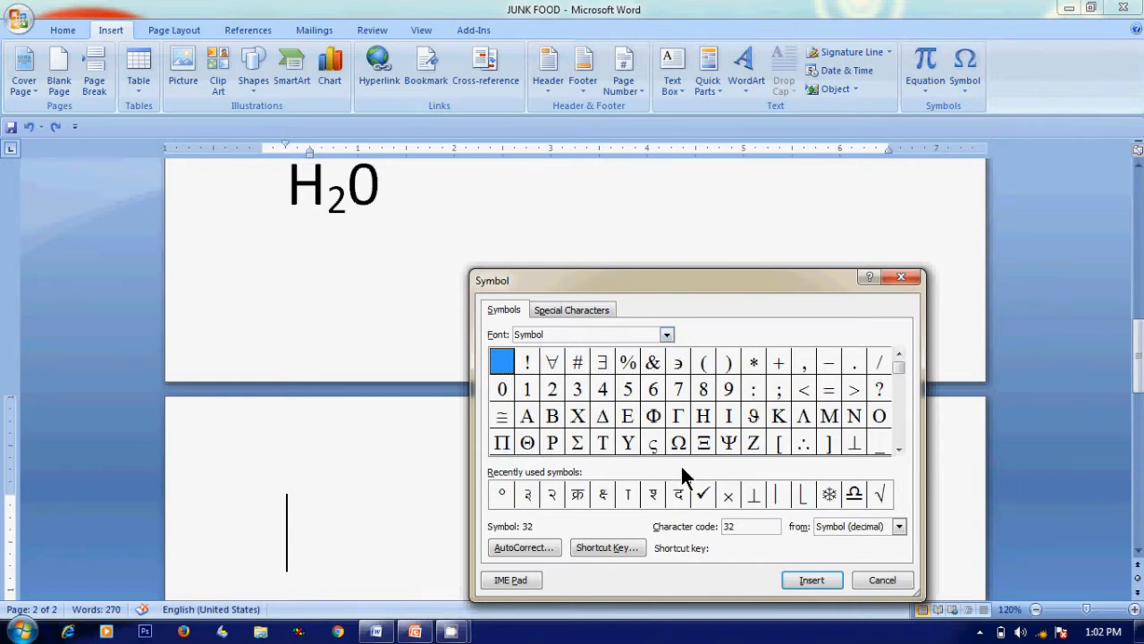
click(899, 446)
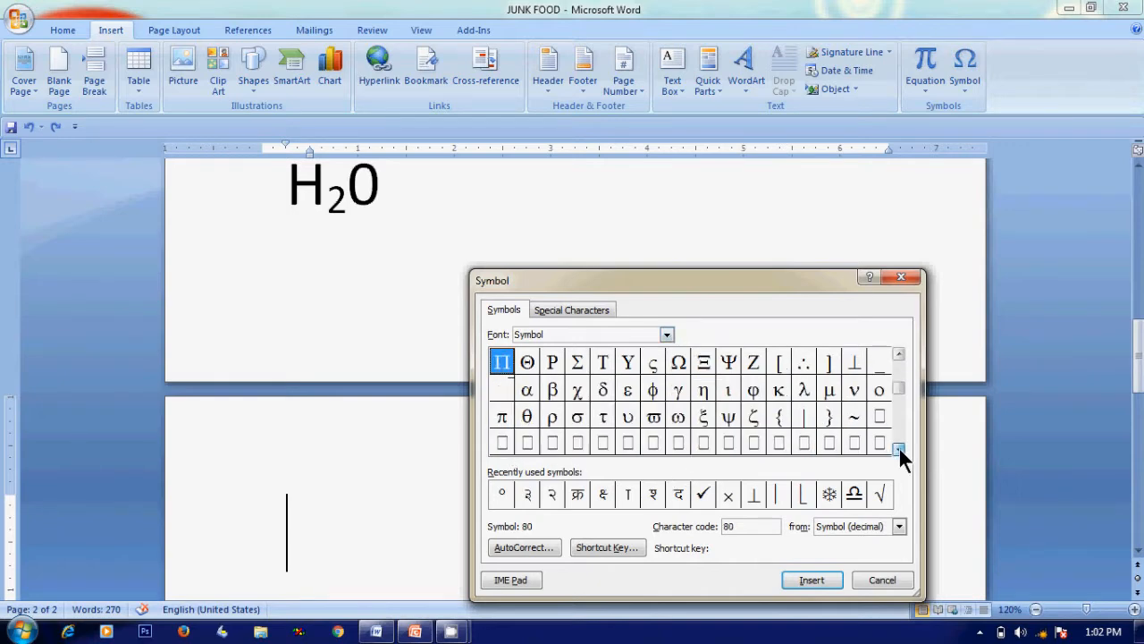
drag(899, 446, 898, 446)
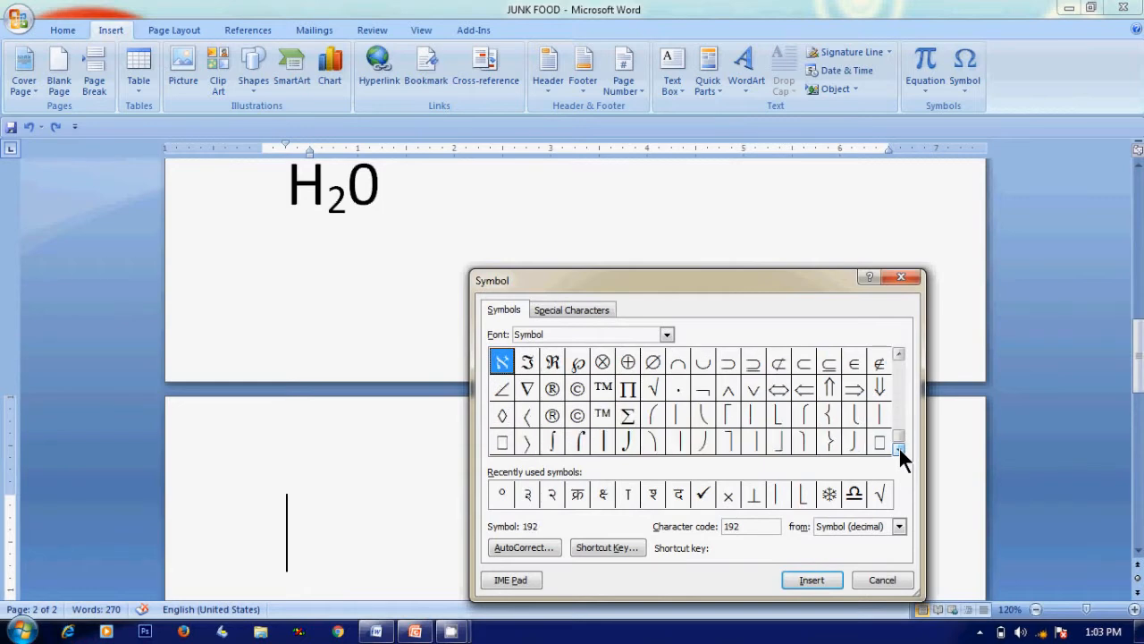
click(899, 354)
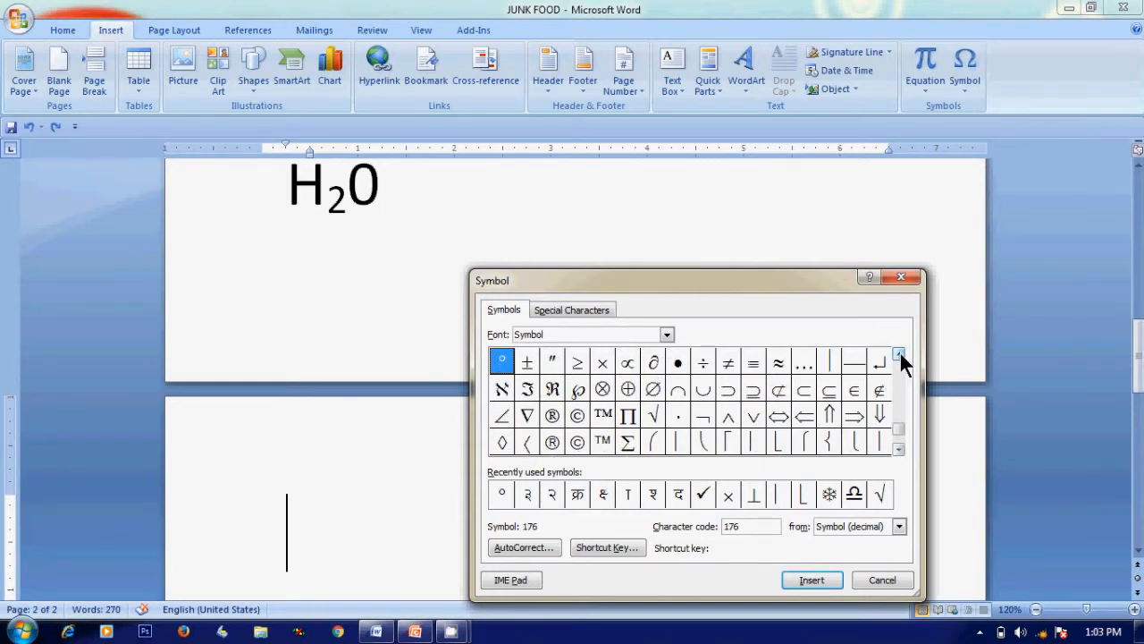
double_click(628, 420)
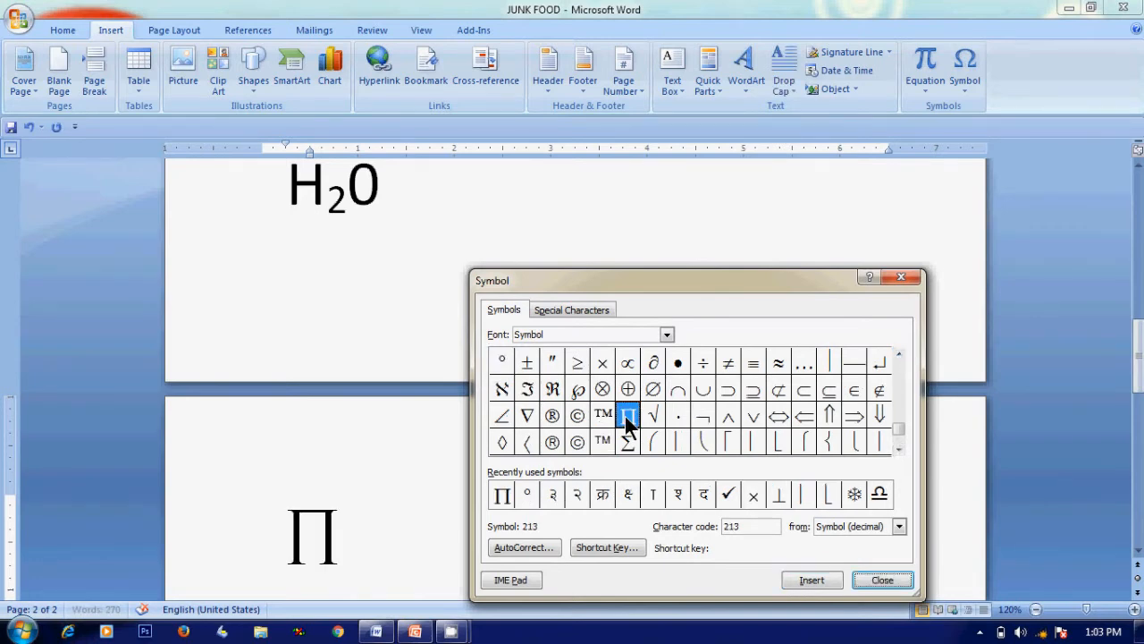
click(352, 532)
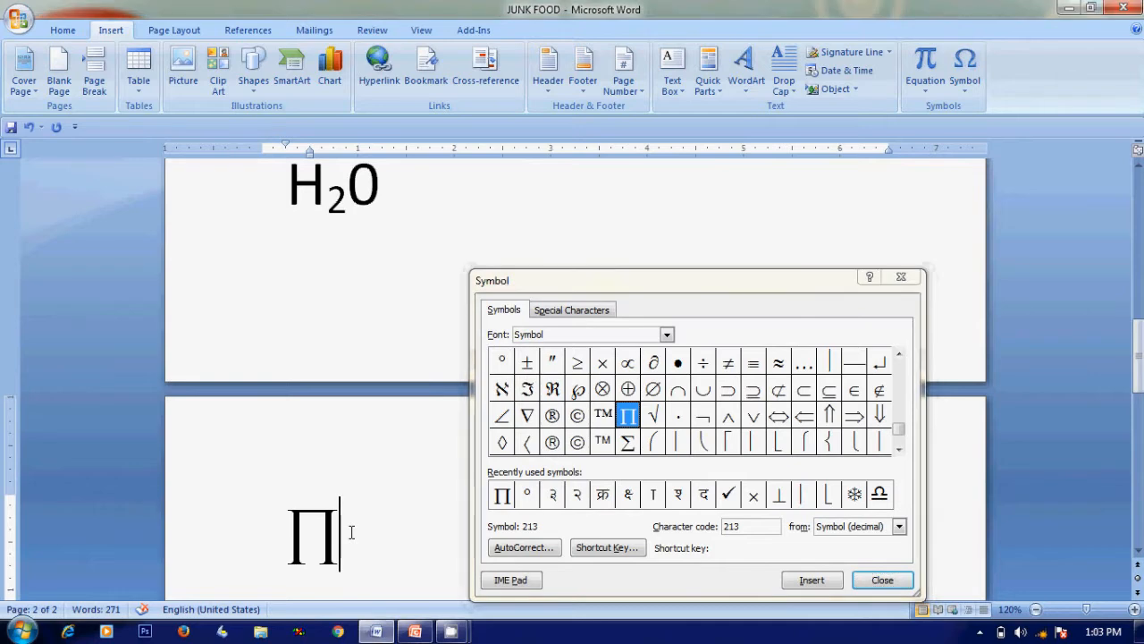
click(890, 577)
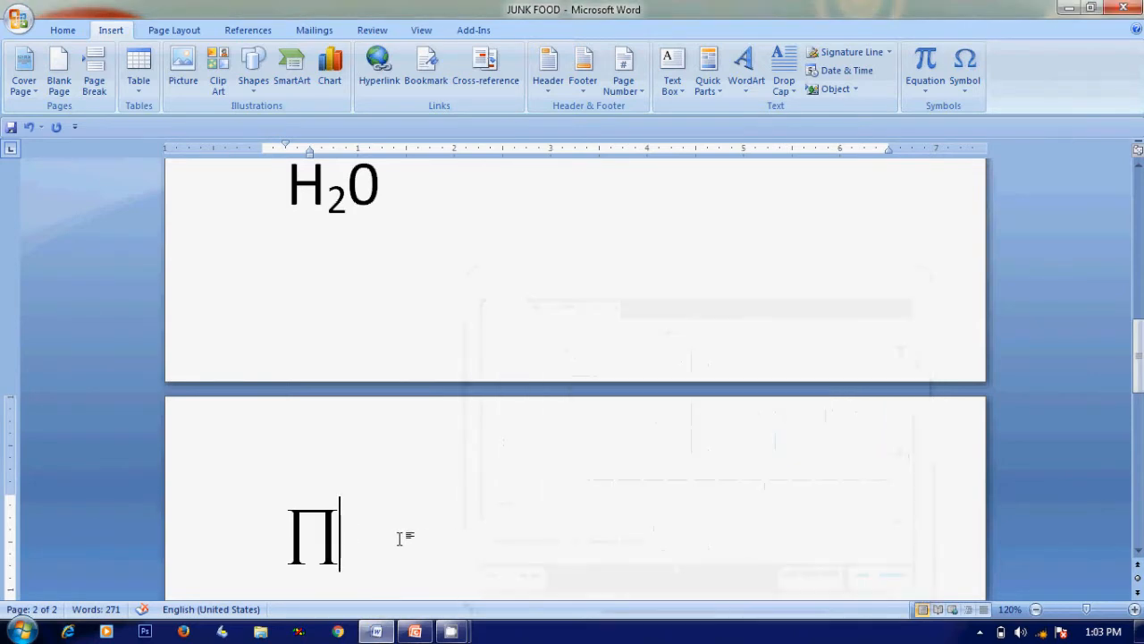
Enter R2 after the ∏ symbol and format its 2 as superscript
text(R)
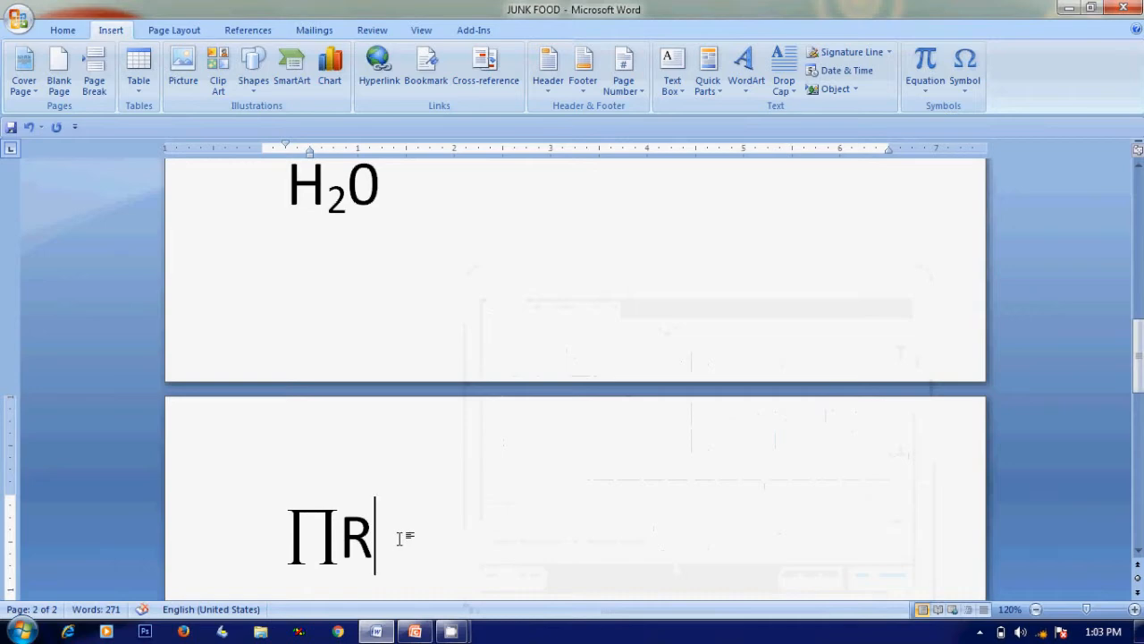
text(2)
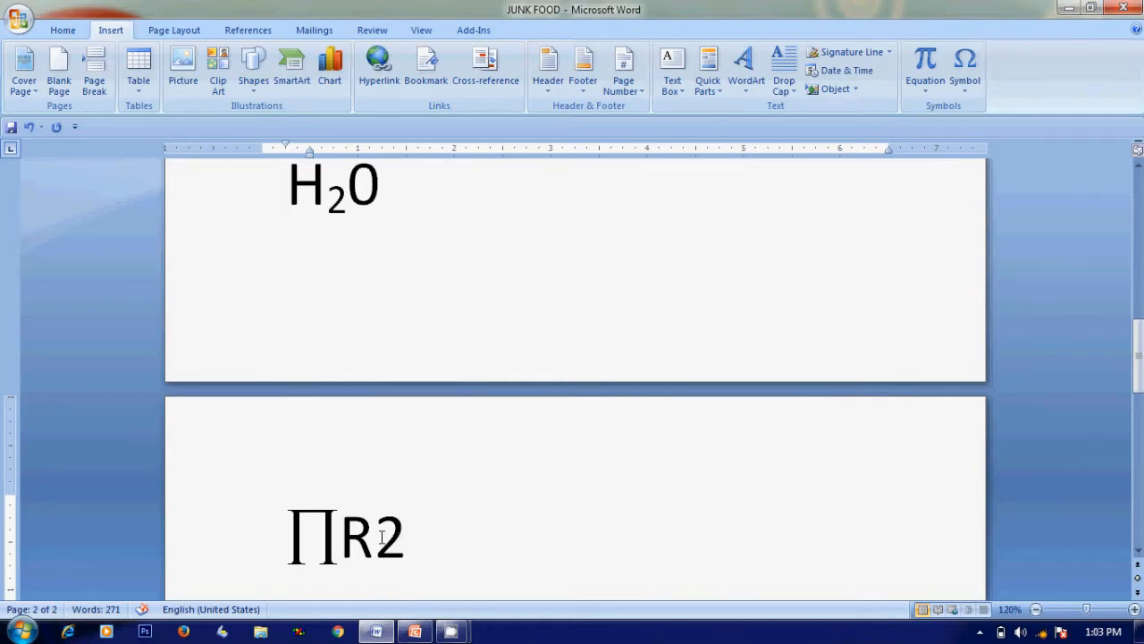
drag(381, 536, 401, 536)
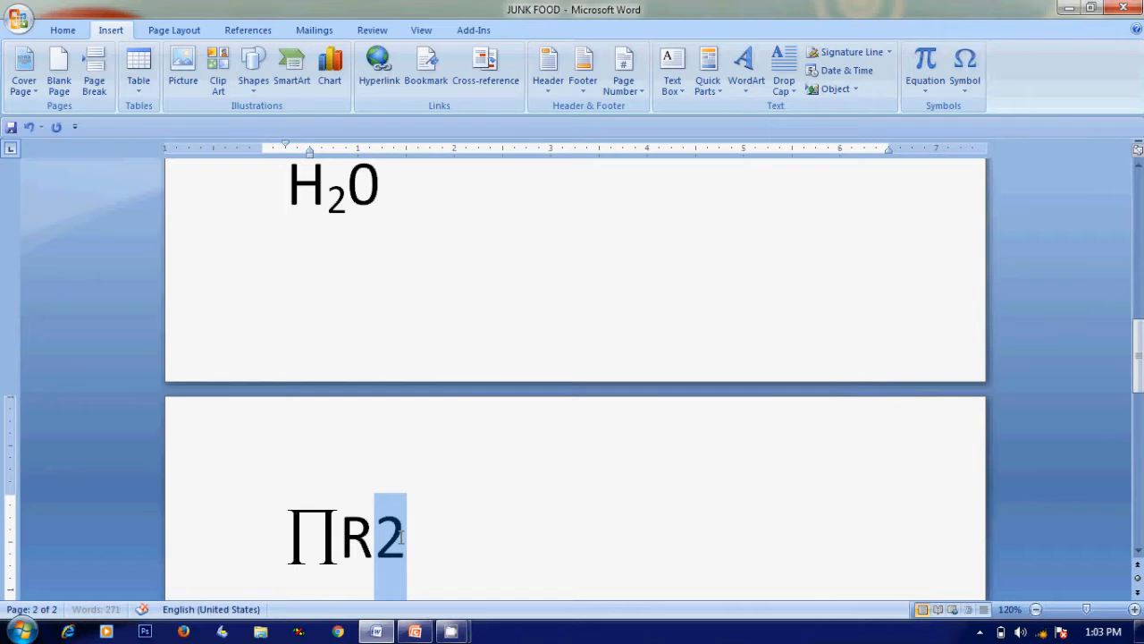
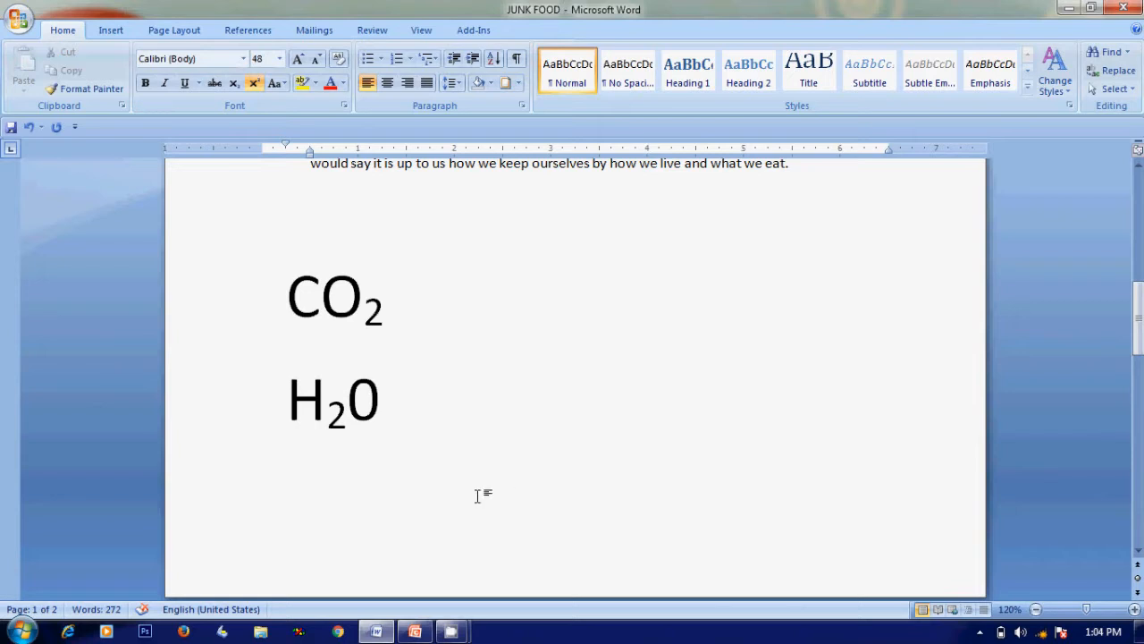
mouse_move(379, 633)
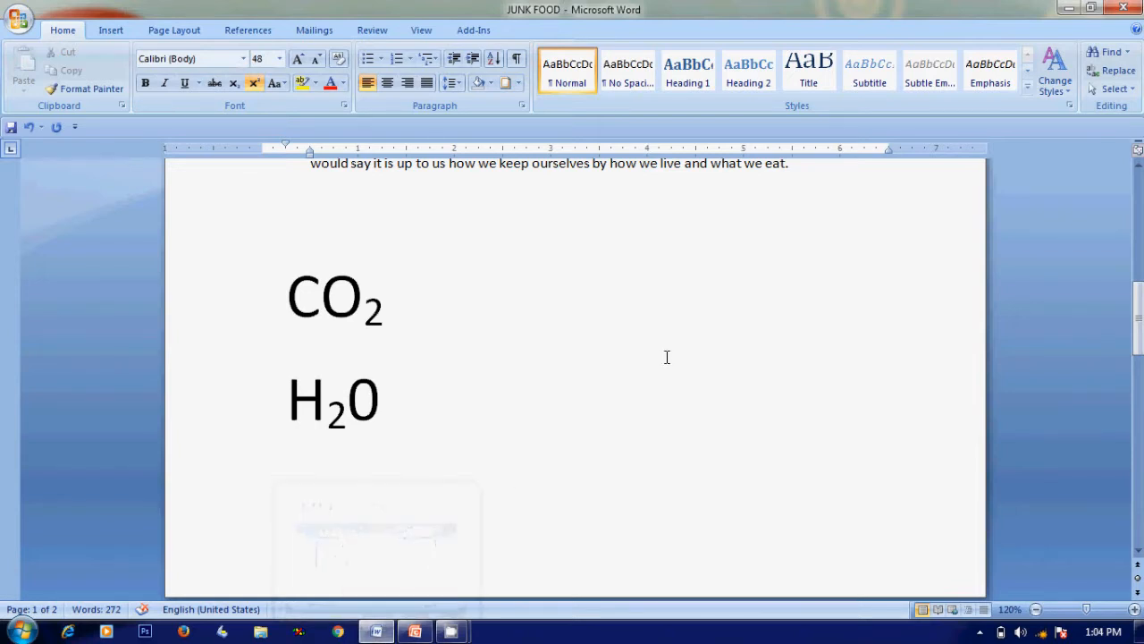
key(alt)
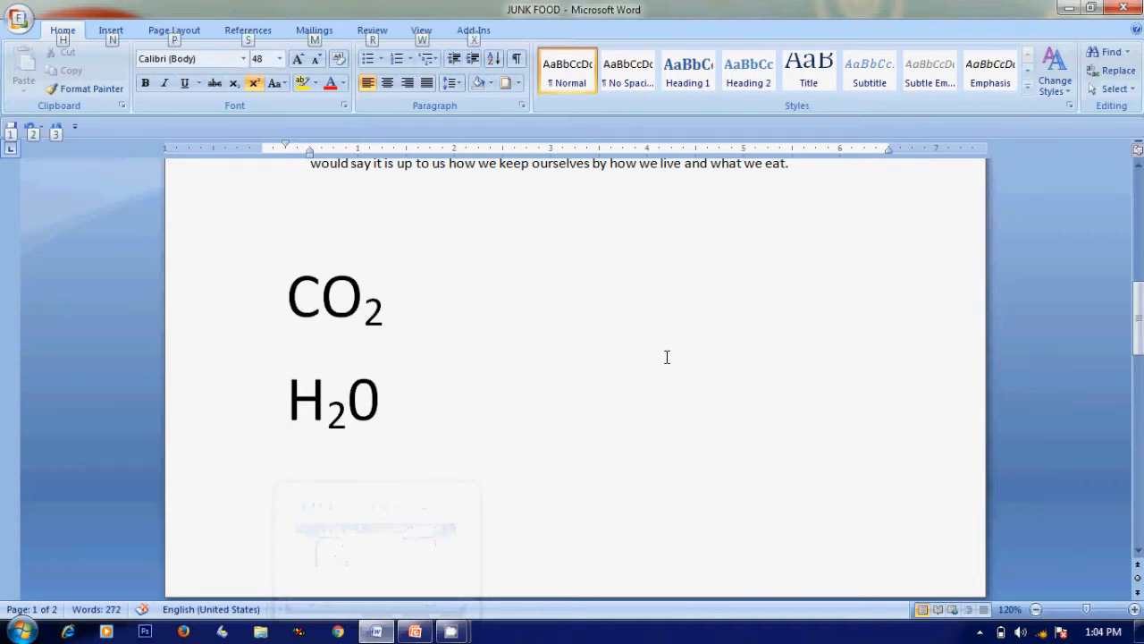
key(alt+Tab)
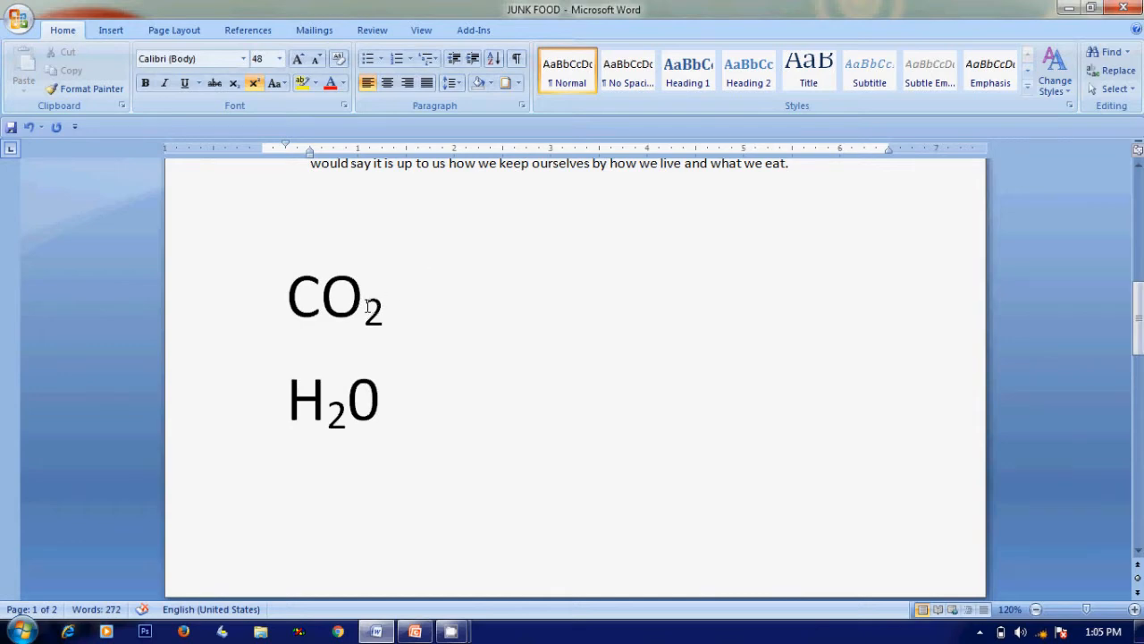
Enter H2SO4 on the blank line above the CO2 formula
drag(367, 305, 386, 305)
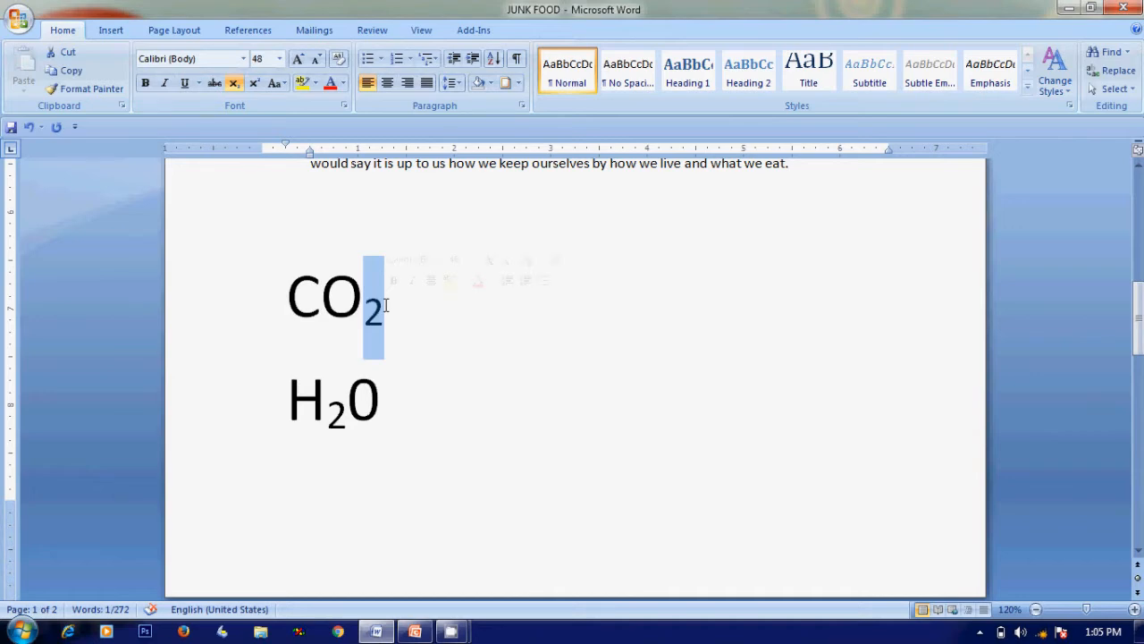
click(332, 229)
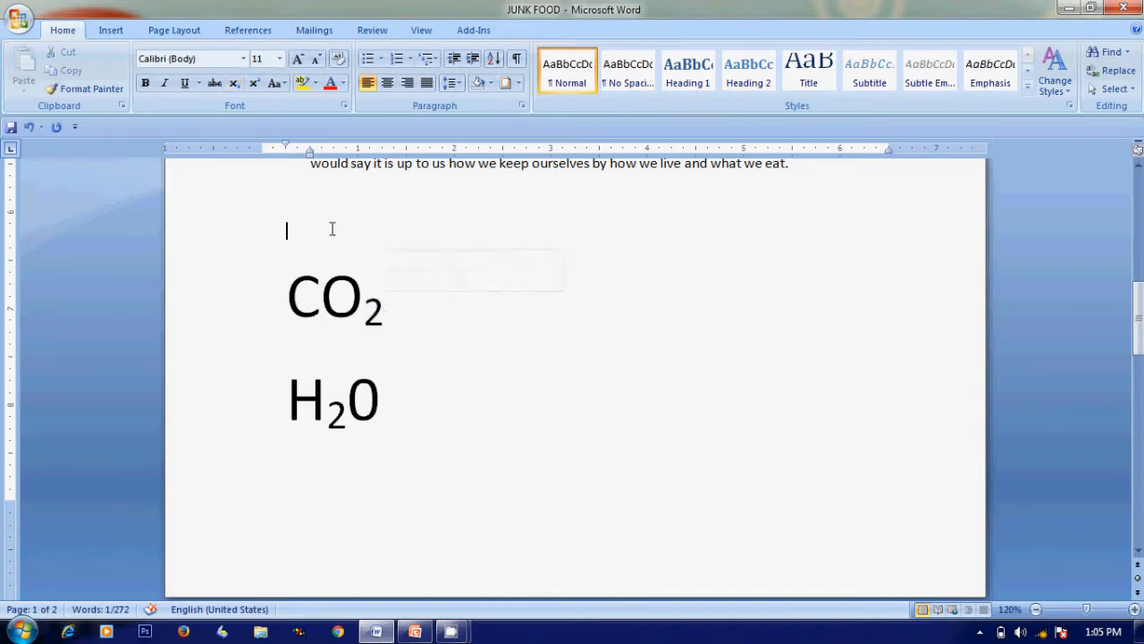
text(H2SO)
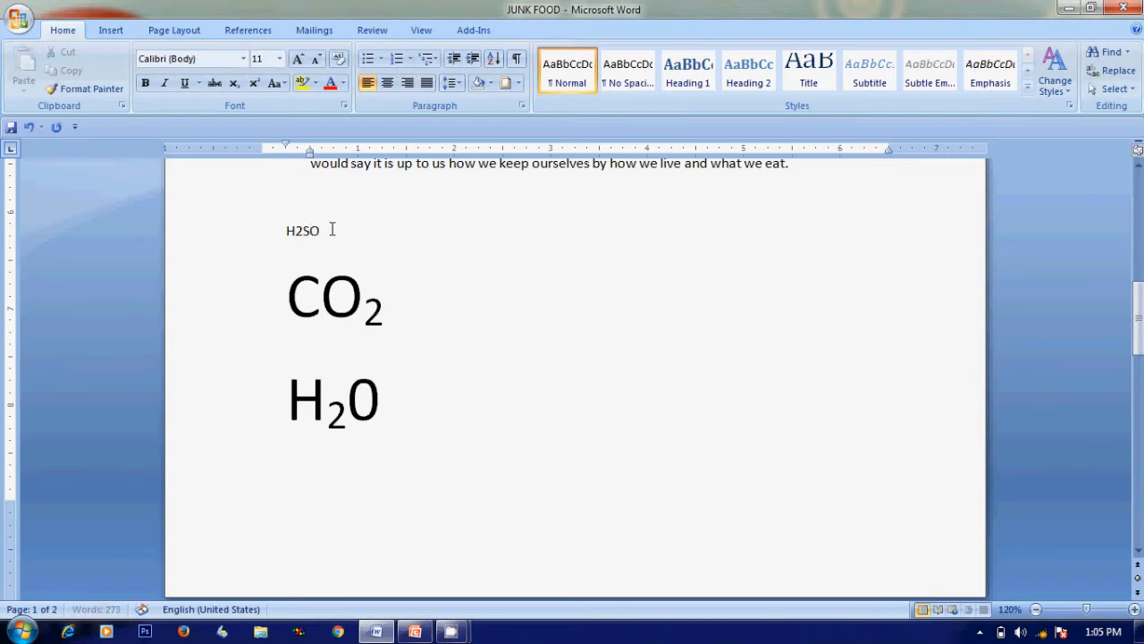
text(4)
Enlarge the H2SO4 line to a font size of 48 and deselect it
drag(345, 225, 246, 225)
key(ctrl+shift+period)
key(ctrl+shift+period)
key(ctrl+shift+period)
key(ctrl+shift+period)
key(ctrl+shift+period)
key(ctrl+shift+period)
key(ctrl+shift+period)
key(ctrl+shift+period)
key(ctrl+shift+period)
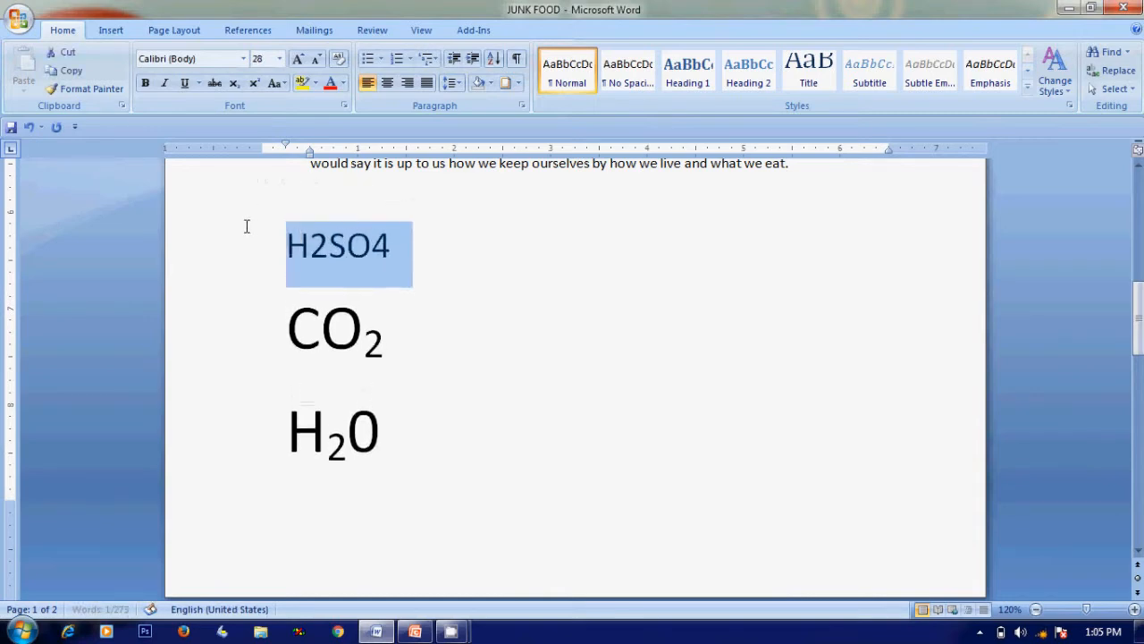
key(ctrl+shift+period)
key(ctrl+shift+period)
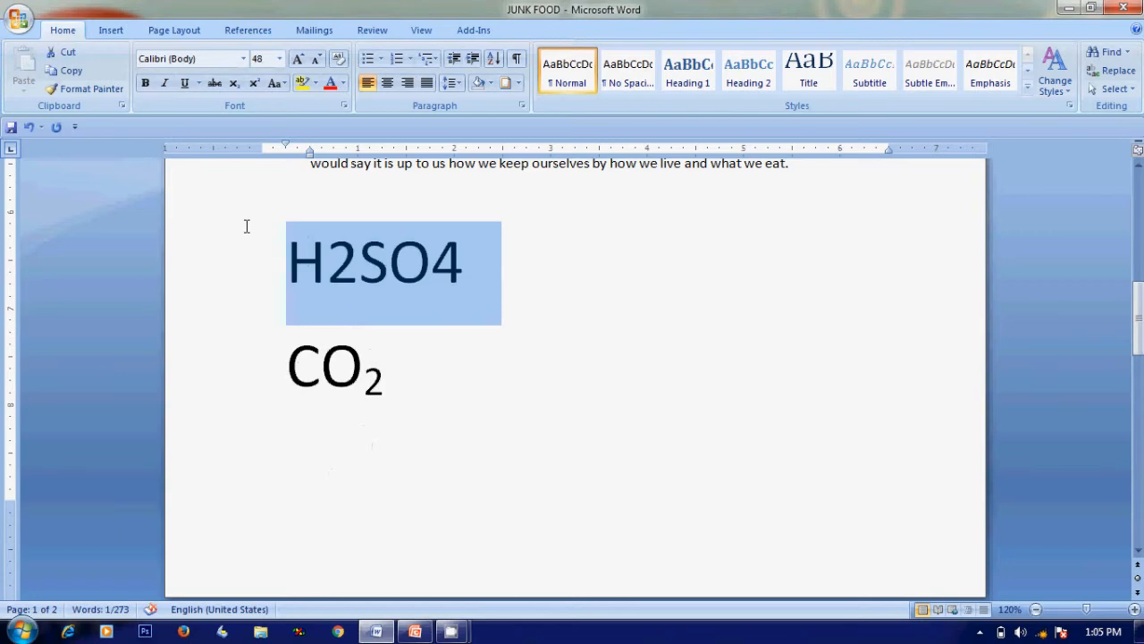
click(590, 336)
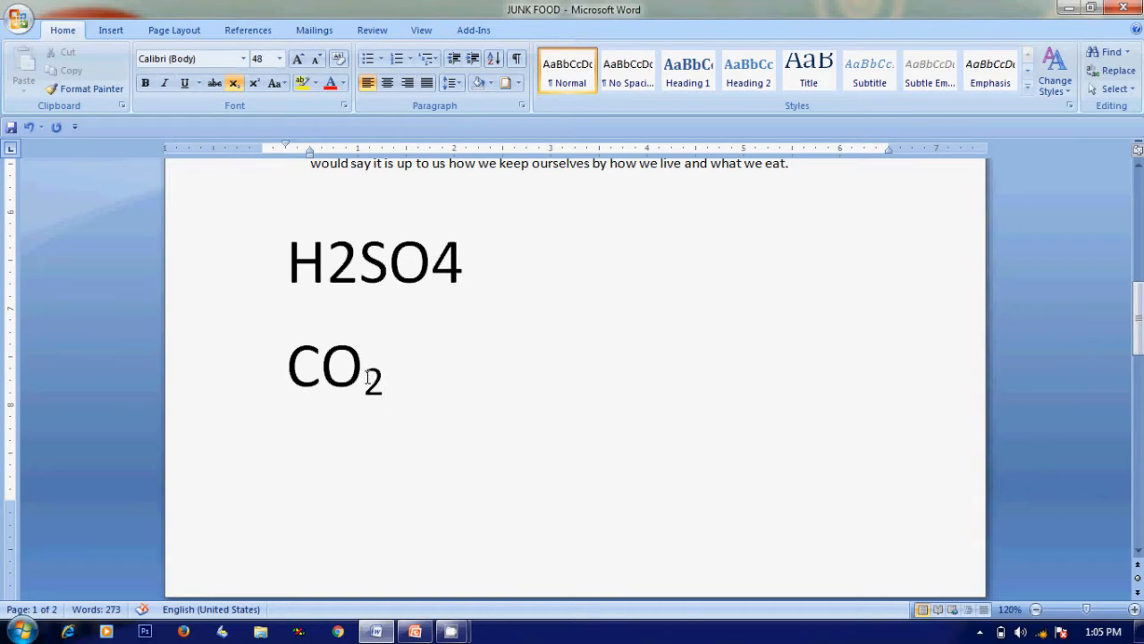
Copy the subscript formatting from the 2 in CO2 to the 2 in H2SO4 with Format Painter
drag(368, 378, 378, 377)
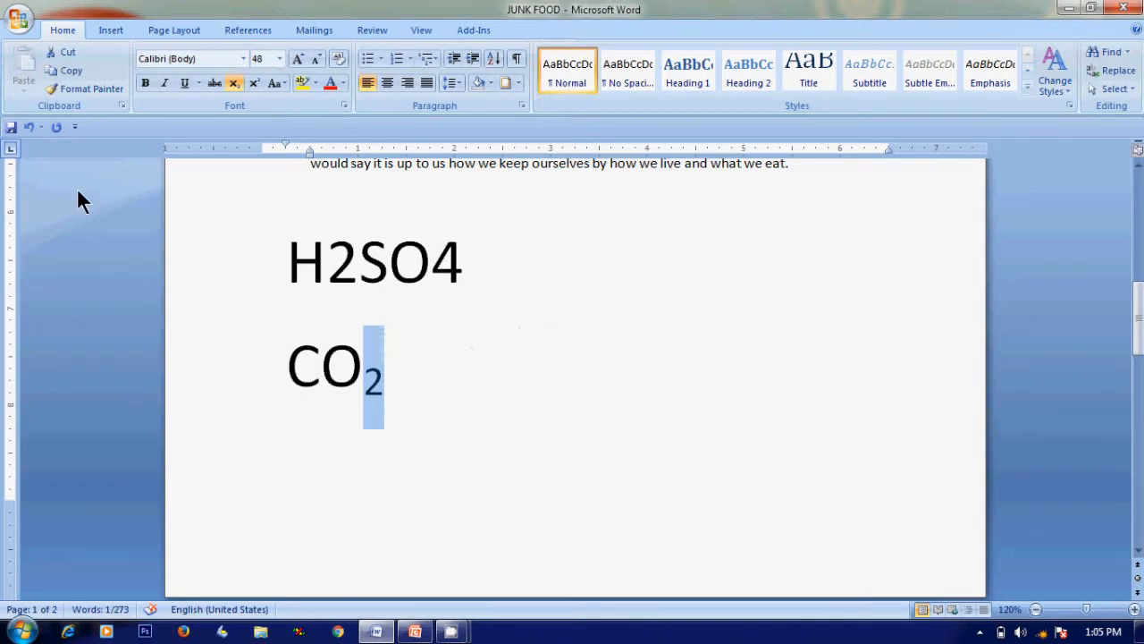
click(87, 90)
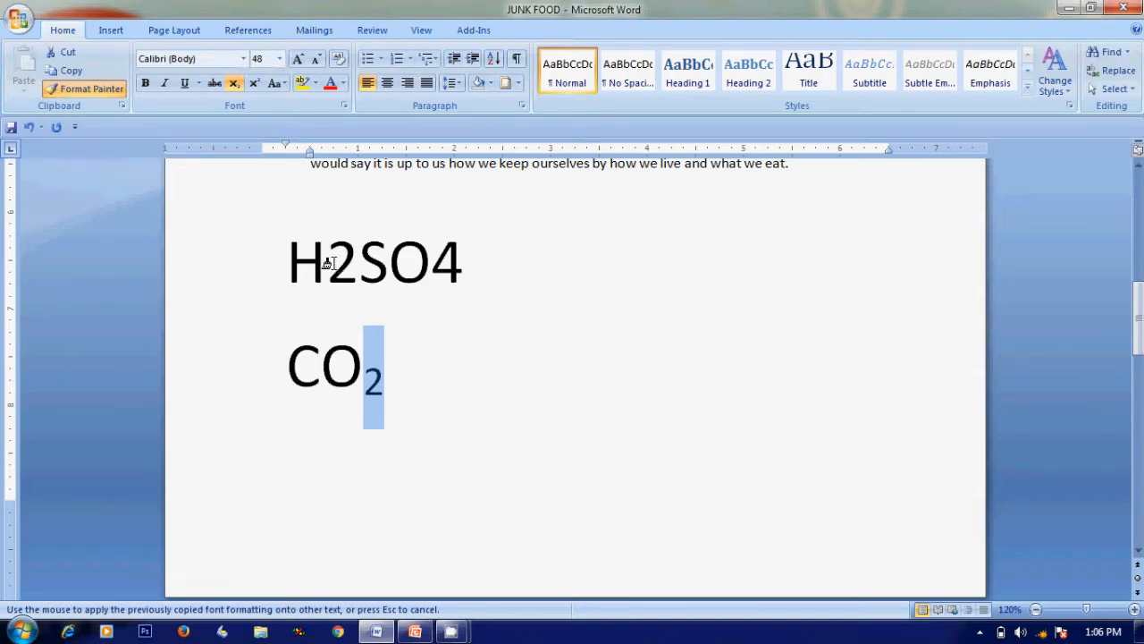
drag(326, 262, 345, 264)
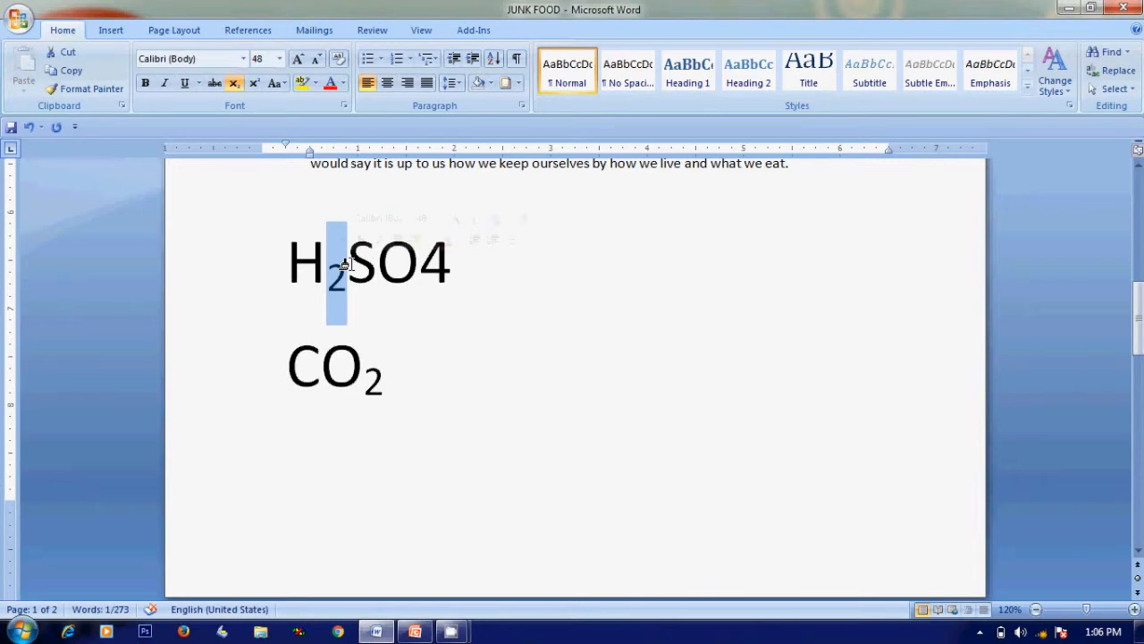
click(465, 350)
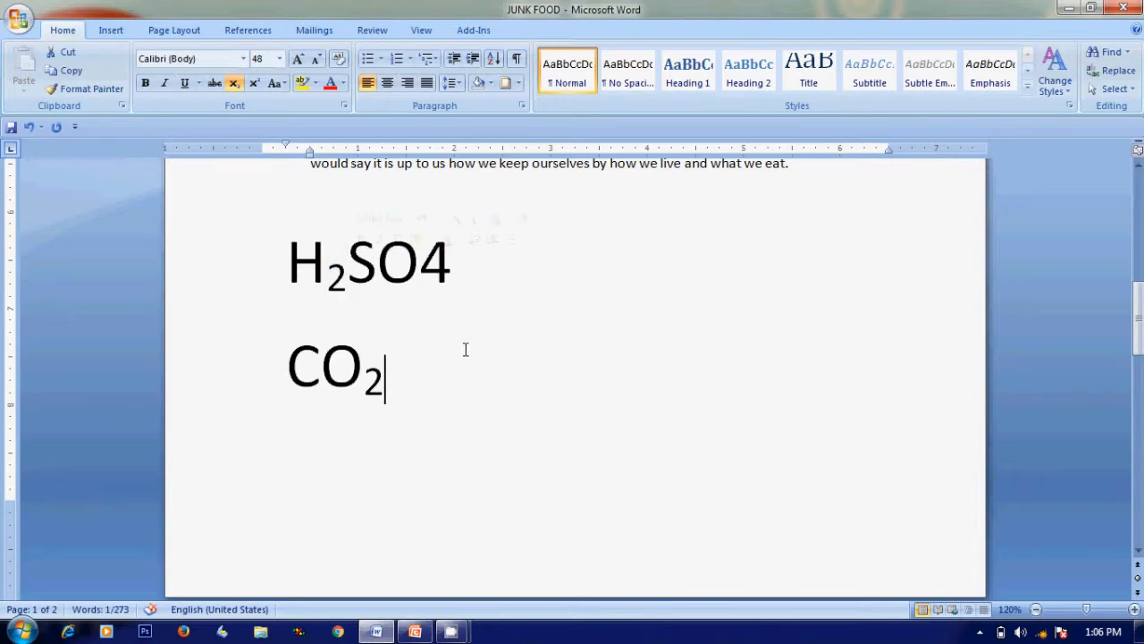
Apply the subscript formatting of the 2 in CO2 to the 4 in H2SO4 with Format Painter
click(369, 378)
key(shift+Right)
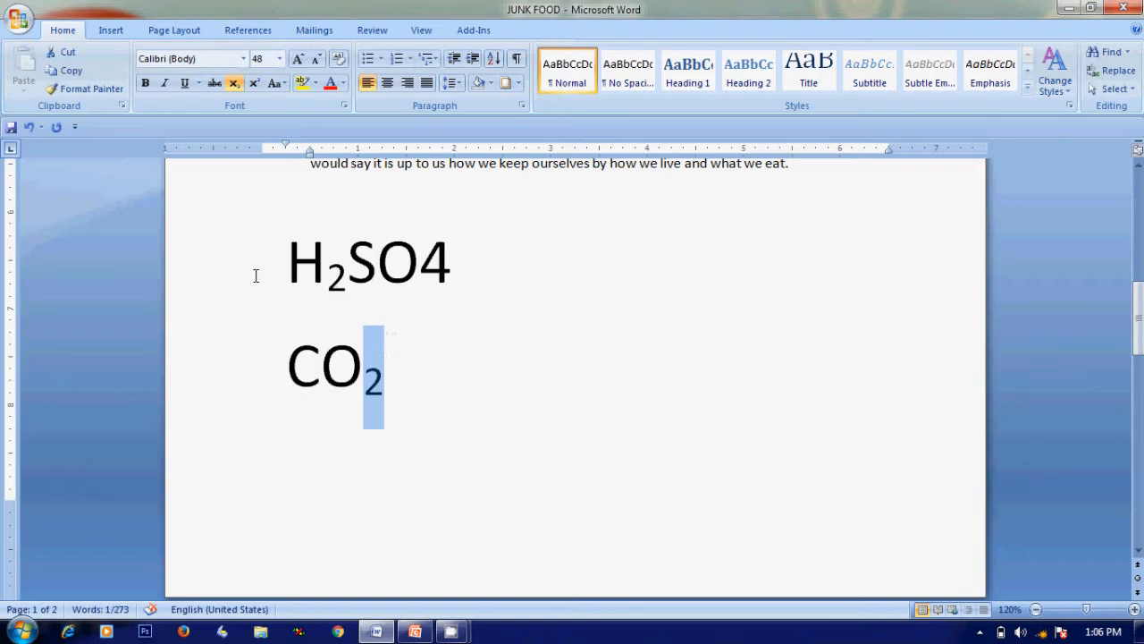
click(93, 89)
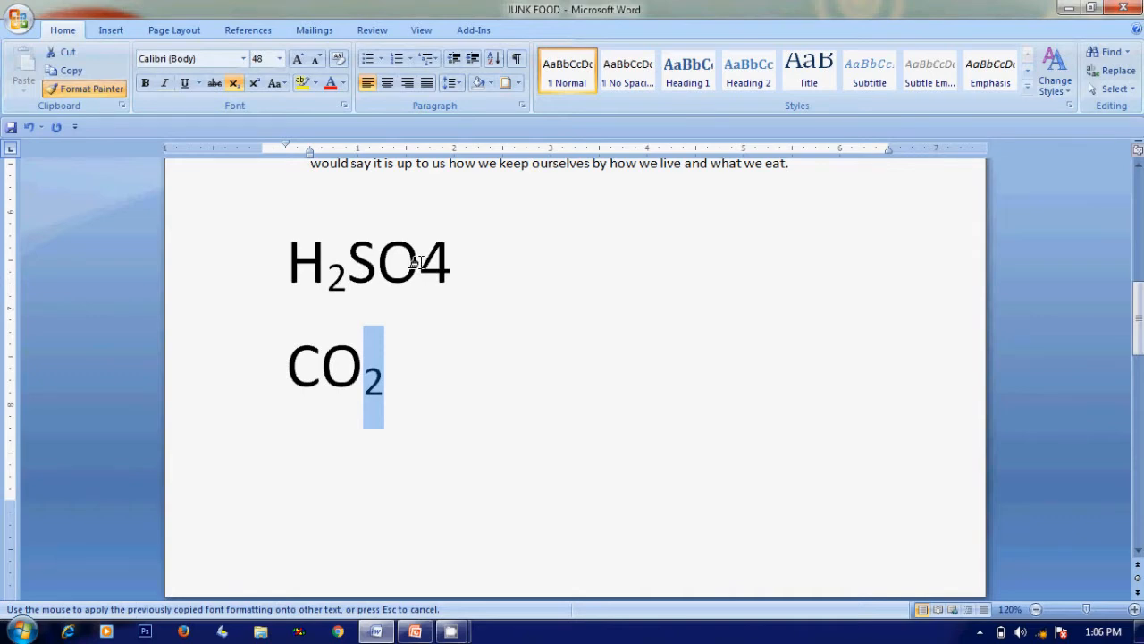
drag(414, 262, 447, 259)
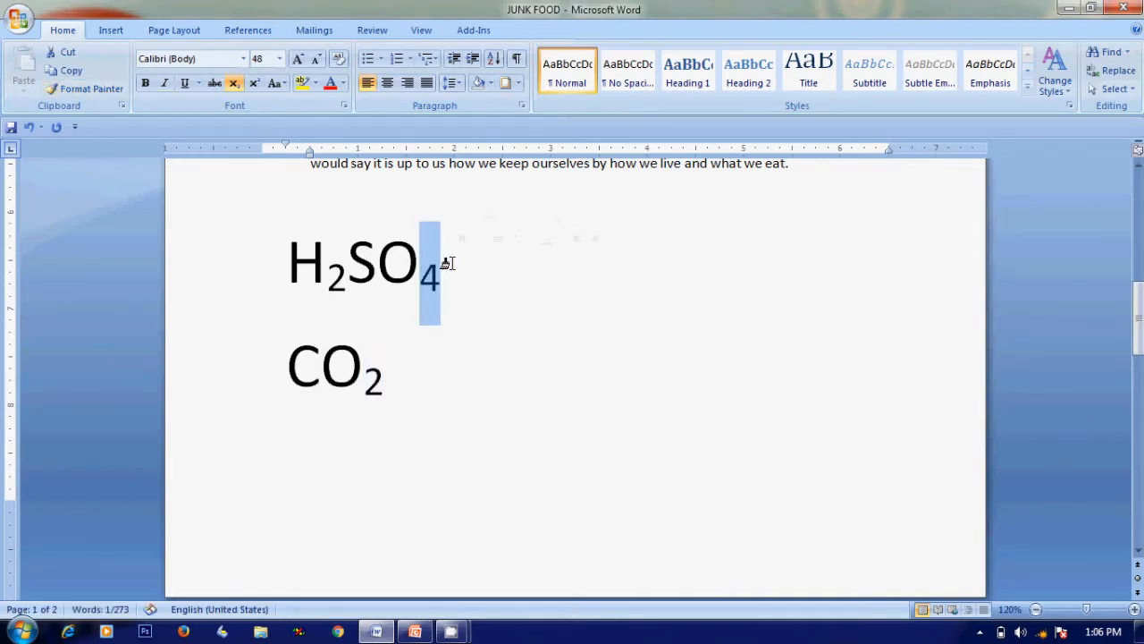
click(492, 288)
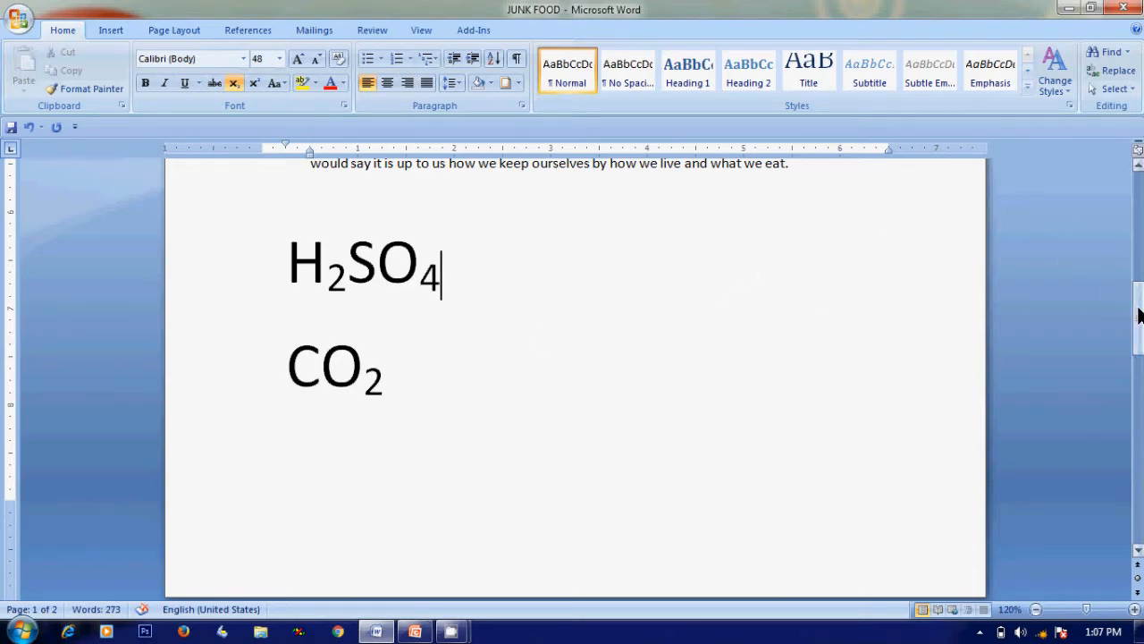
Format "of things are sold in and around" in the Good morning paragraph as underlined, bold, red and size 14
drag(1139, 315, 1142, 256)
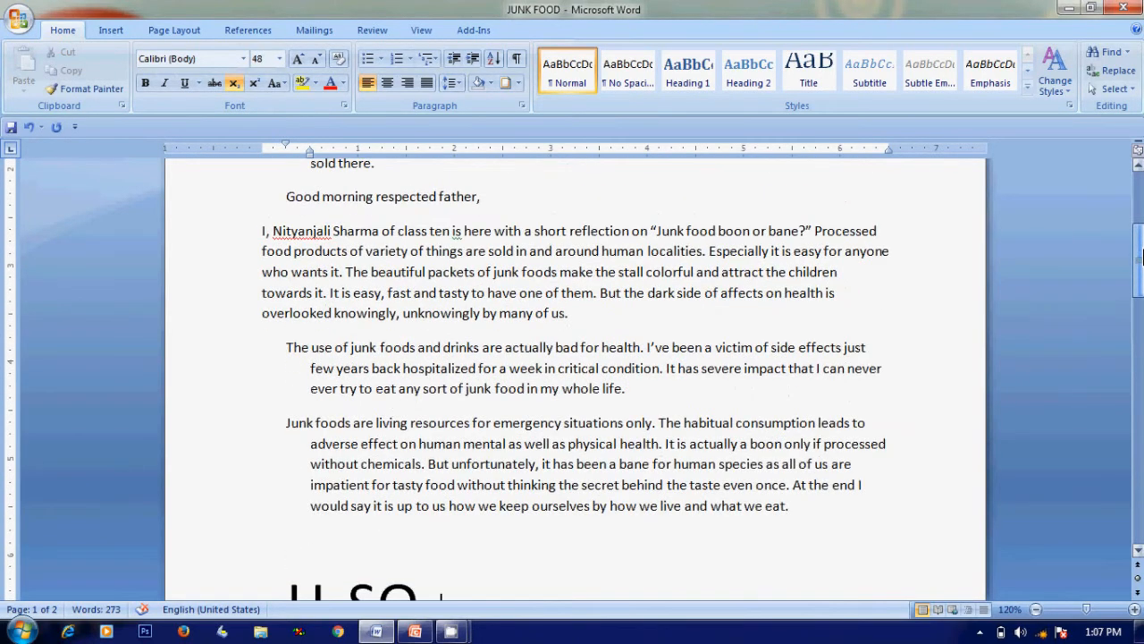
drag(410, 255, 599, 254)
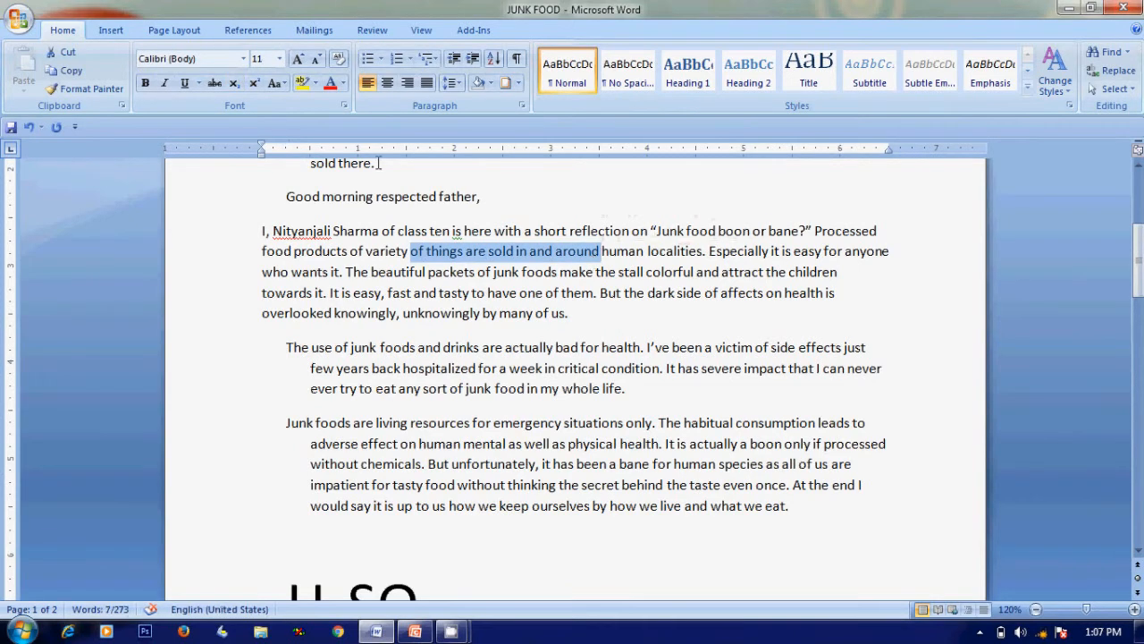
click(179, 81)
click(147, 79)
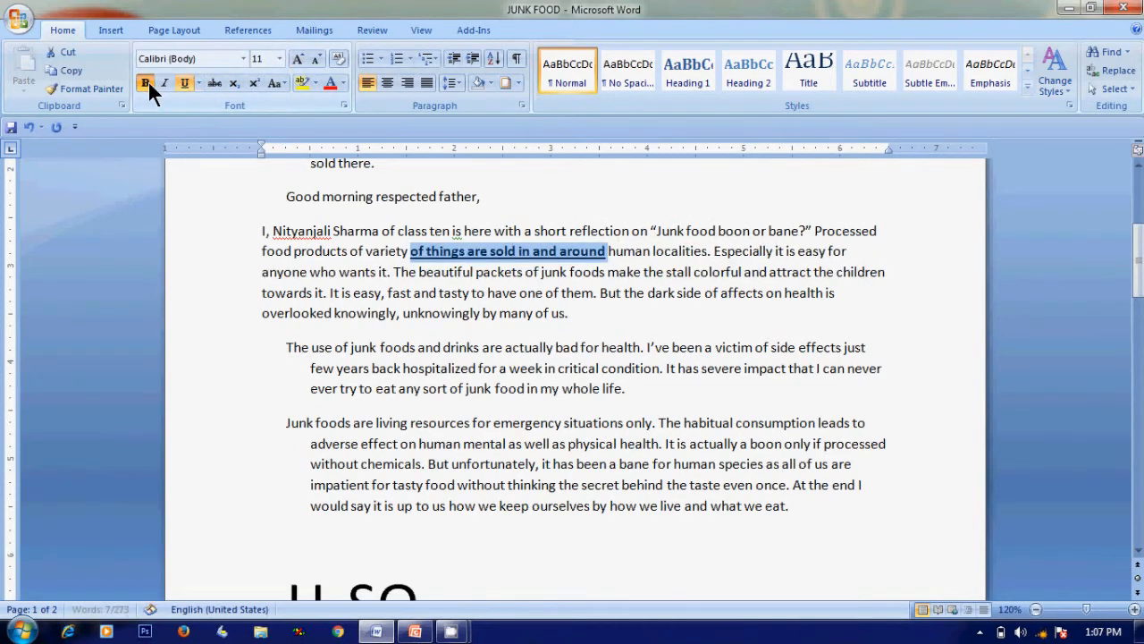
click(331, 81)
key(ctrl+shift+period)
key(ctrl+shift+period)
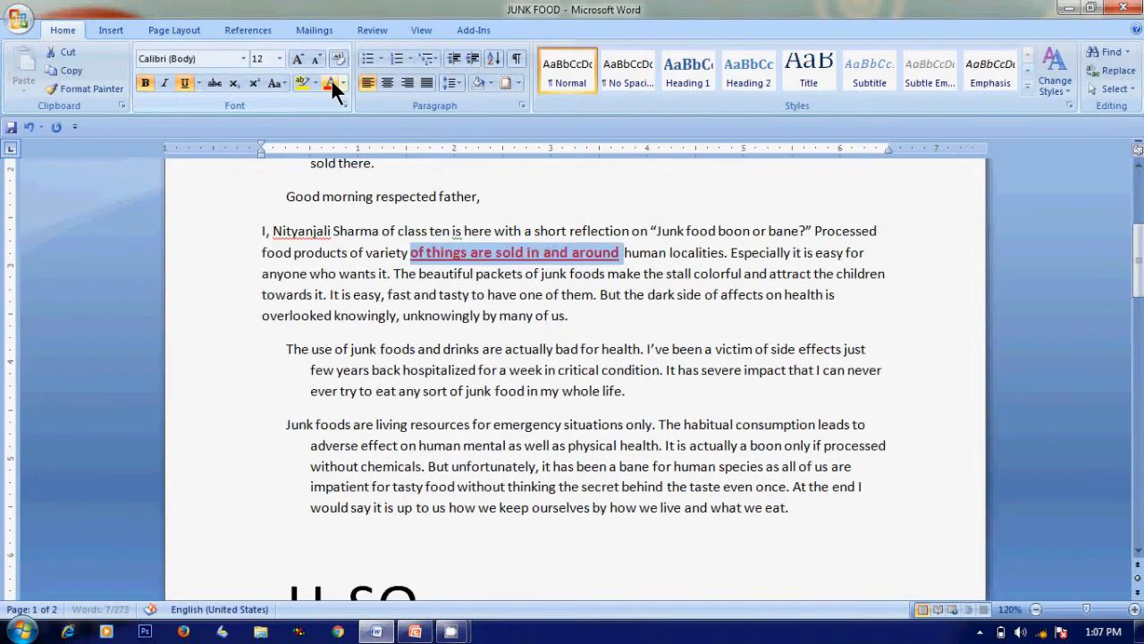
Set the font of the underlined red phrase to BatmanForeverAlternate and deselect it
click(243, 58)
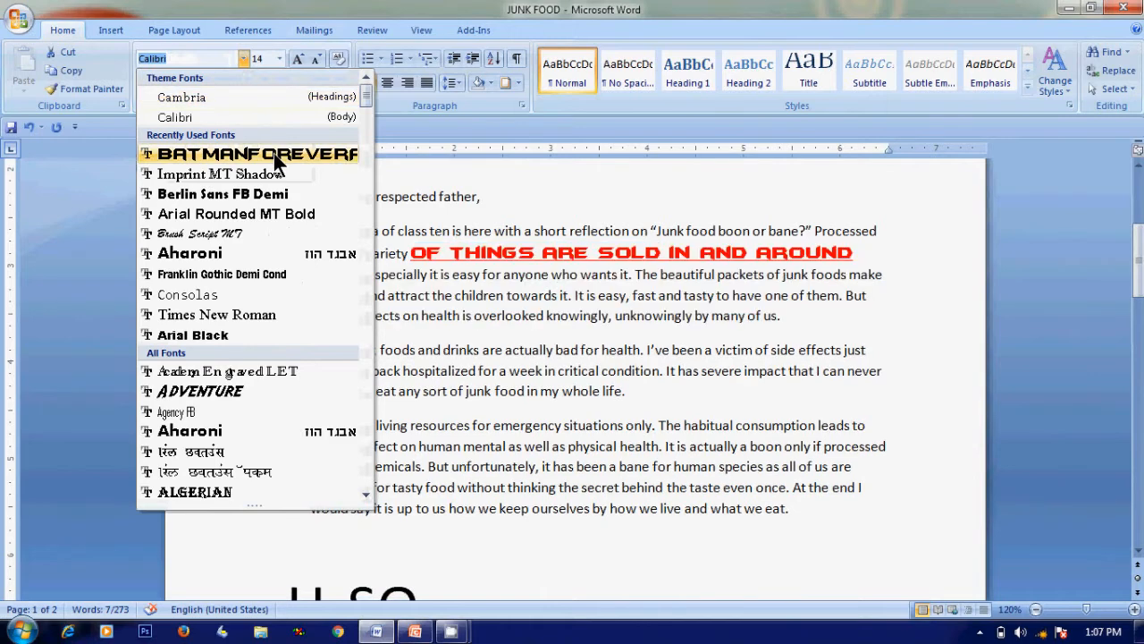
click(274, 153)
click(891, 533)
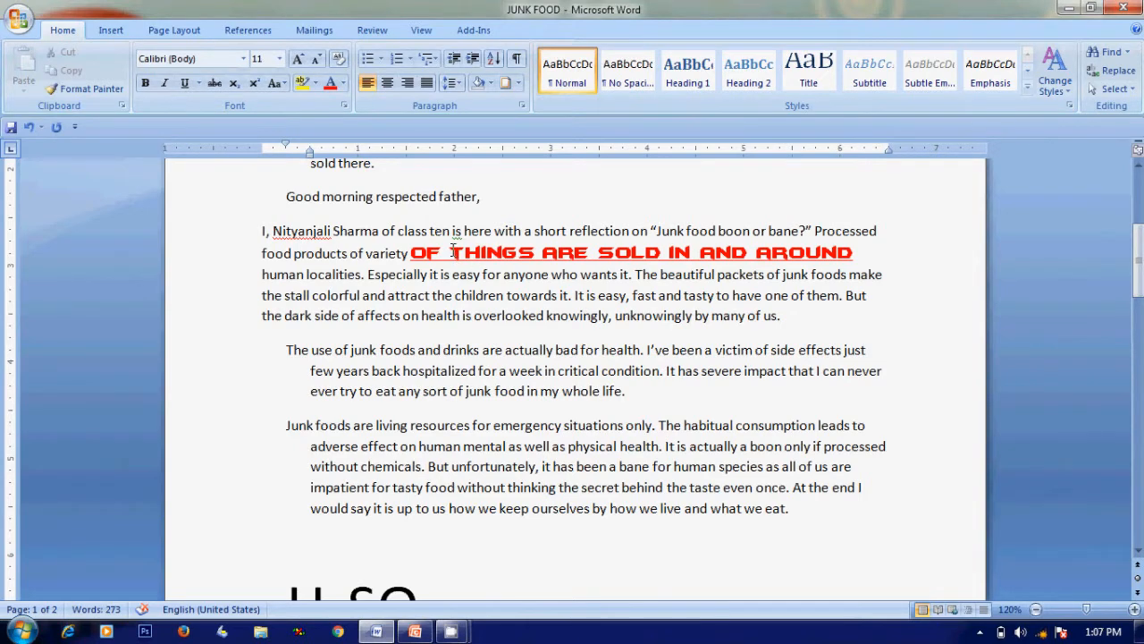
Copy the red phrase's formatting to the sentence "Junk foods are living resources for emergency situations only." with Format Painter
drag(450, 252, 487, 253)
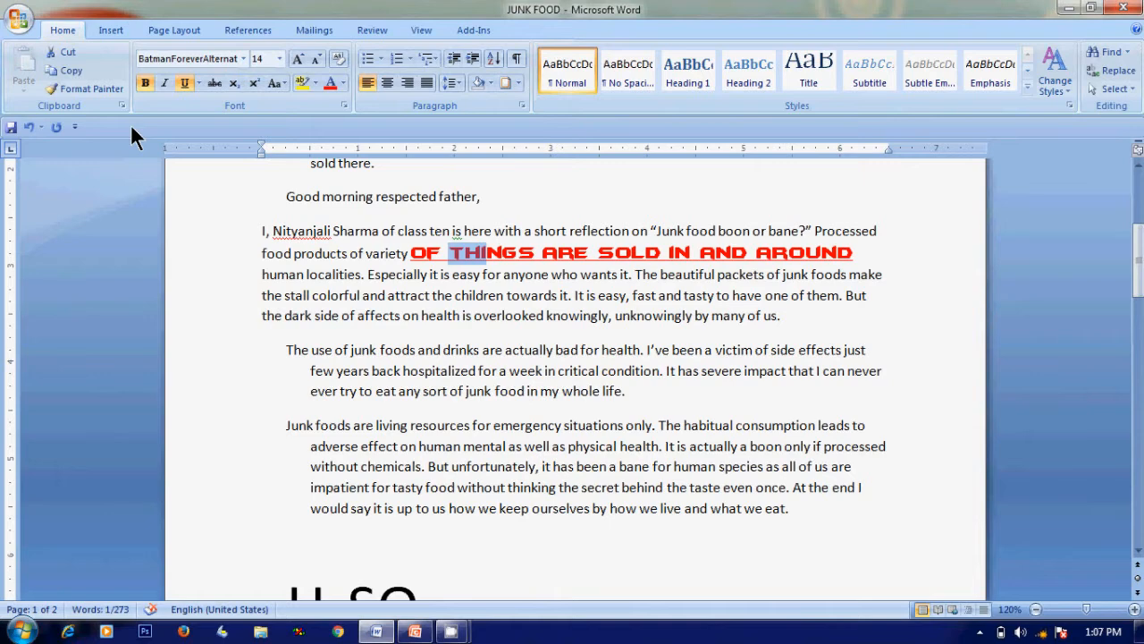
click(87, 89)
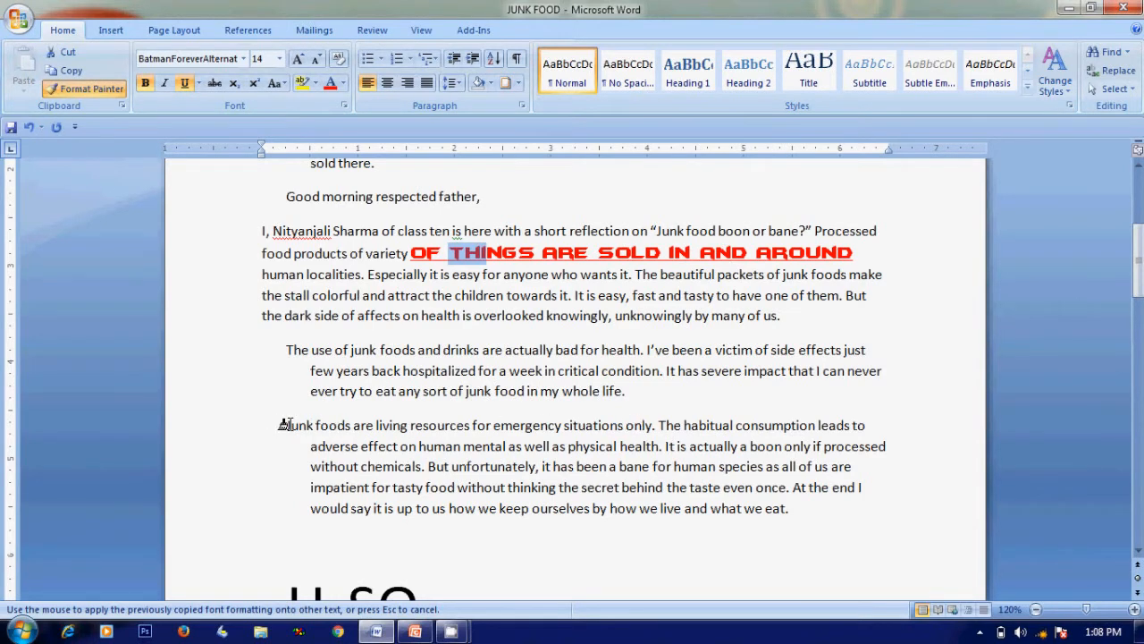
mouse_move(277, 424)
mouse_down()
mouse_move(472, 428)
mouse_move(546, 412)
mouse_move(650, 428)
mouse_up()
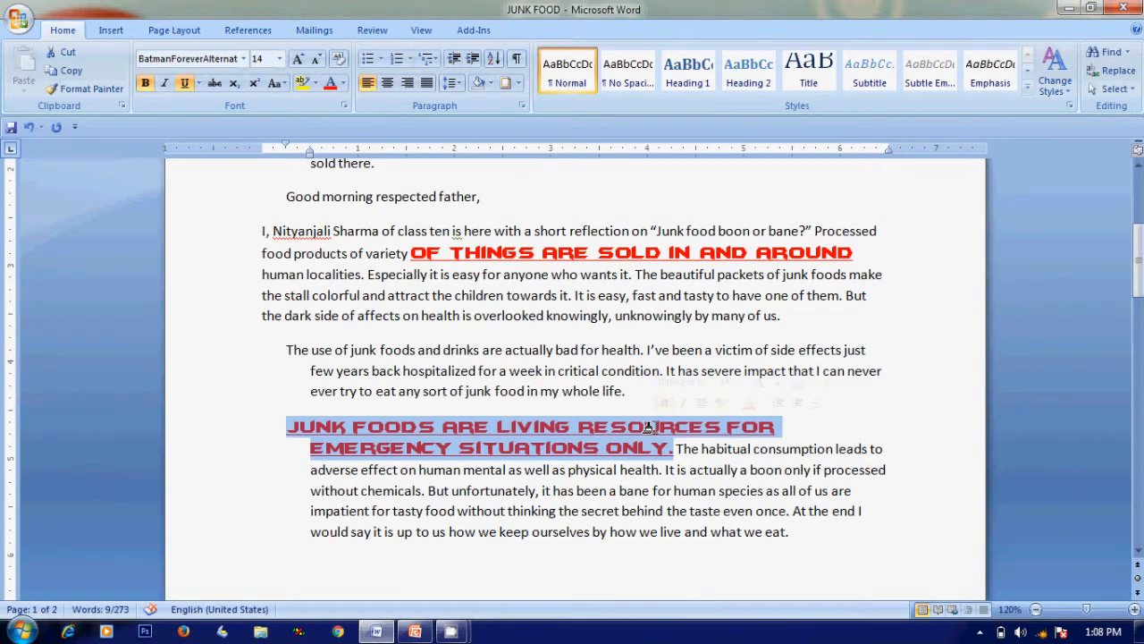
click(875, 425)
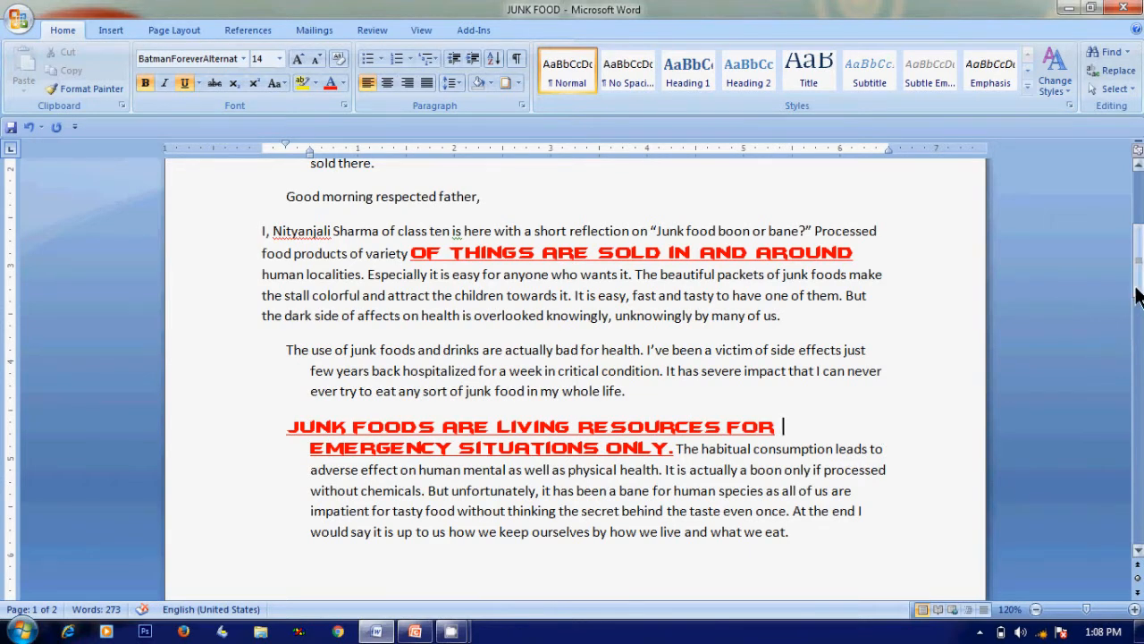
drag(1140, 272, 1116, 462)
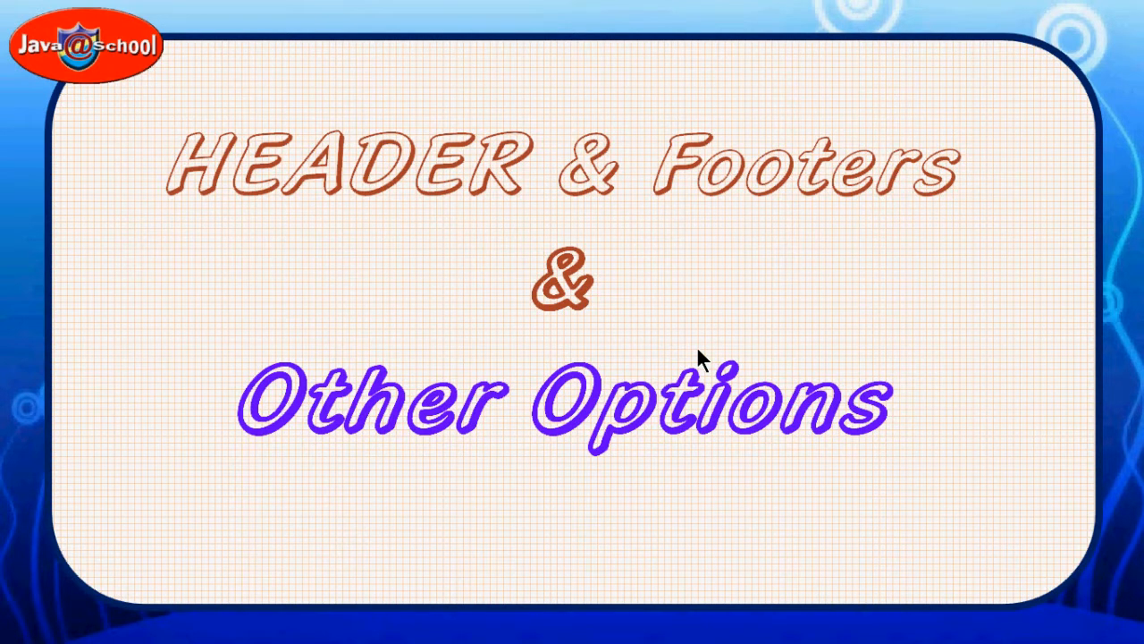
key(alt+Tab)
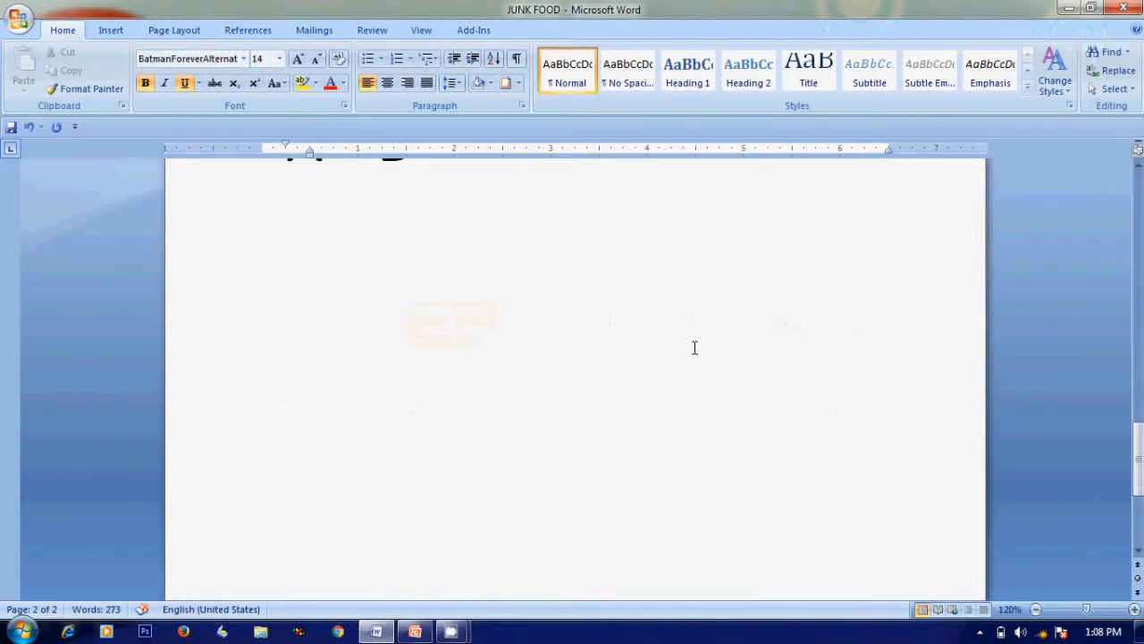
drag(1136, 467, 1137, 217)
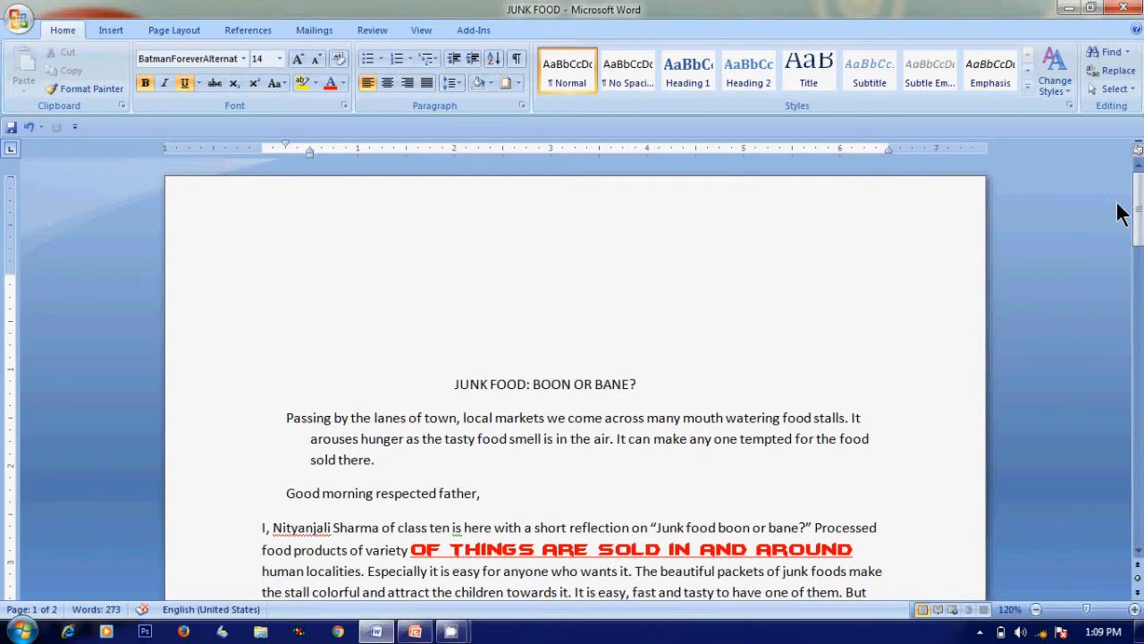
drag(1139, 210, 1140, 453)
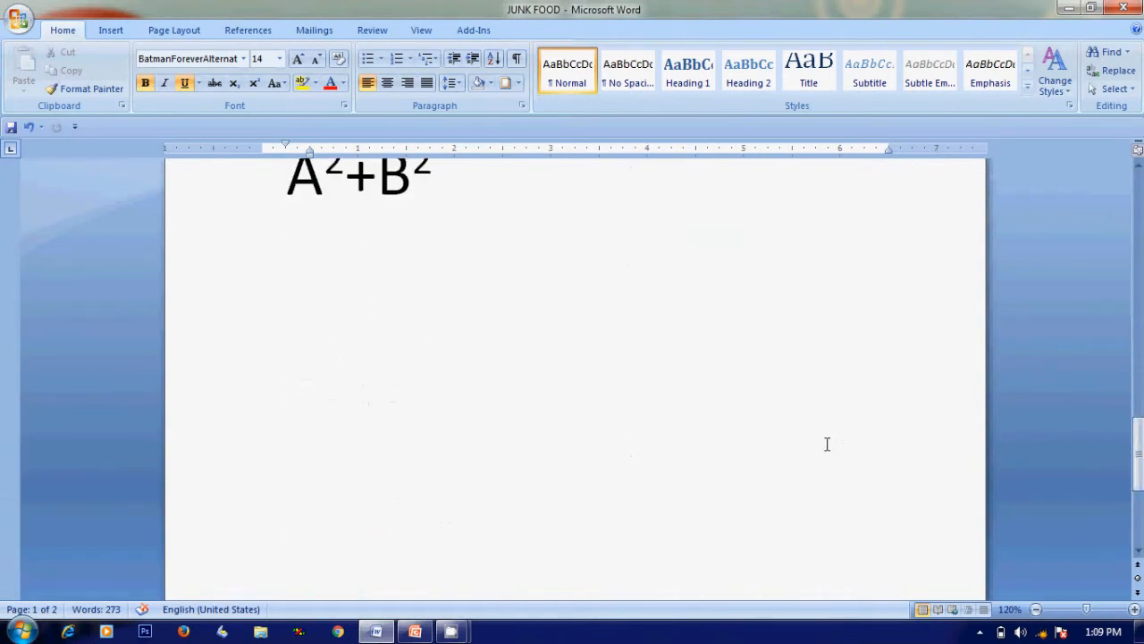
click(1141, 456)
drag(1140, 455, 1141, 463)
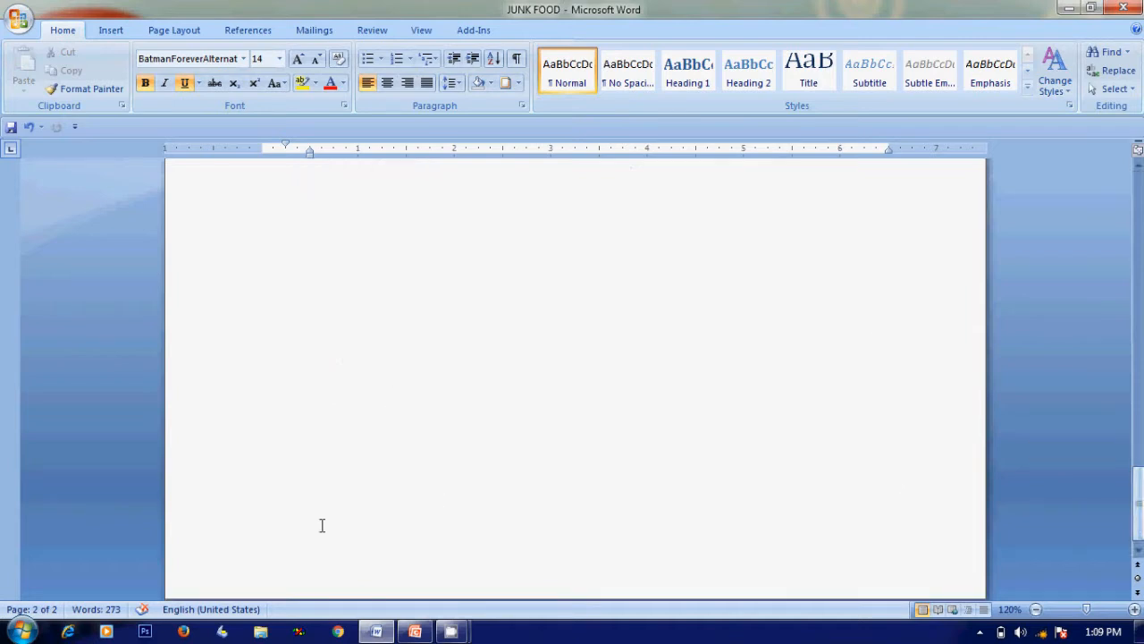
click(239, 484)
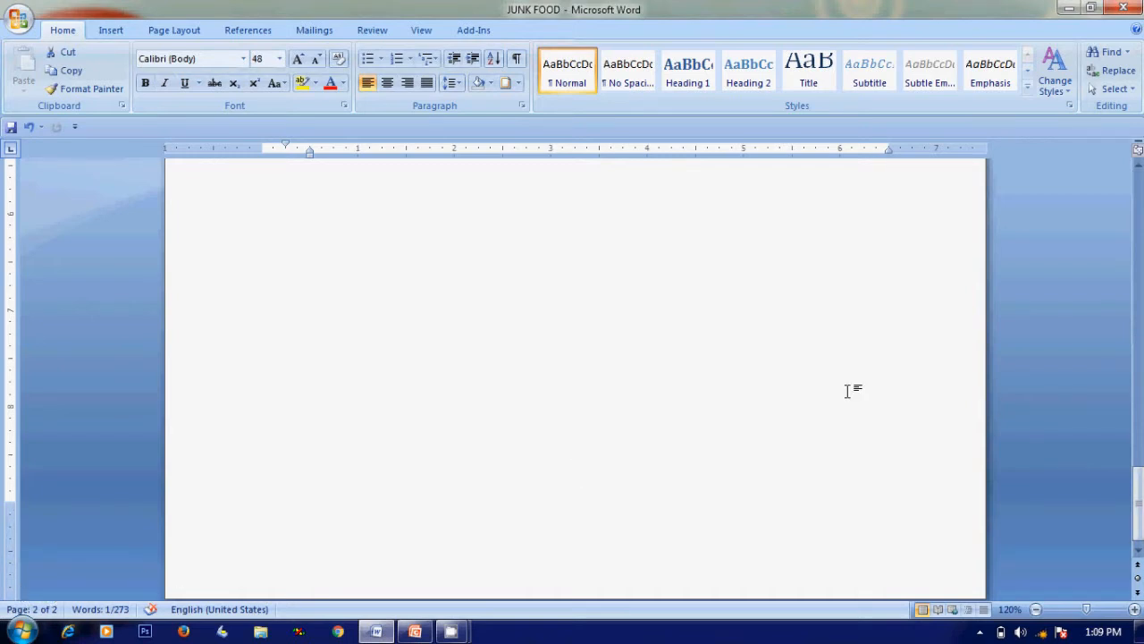
Insert the built-in Mod (Even Page) header into the document
drag(1141, 501, 1142, 205)
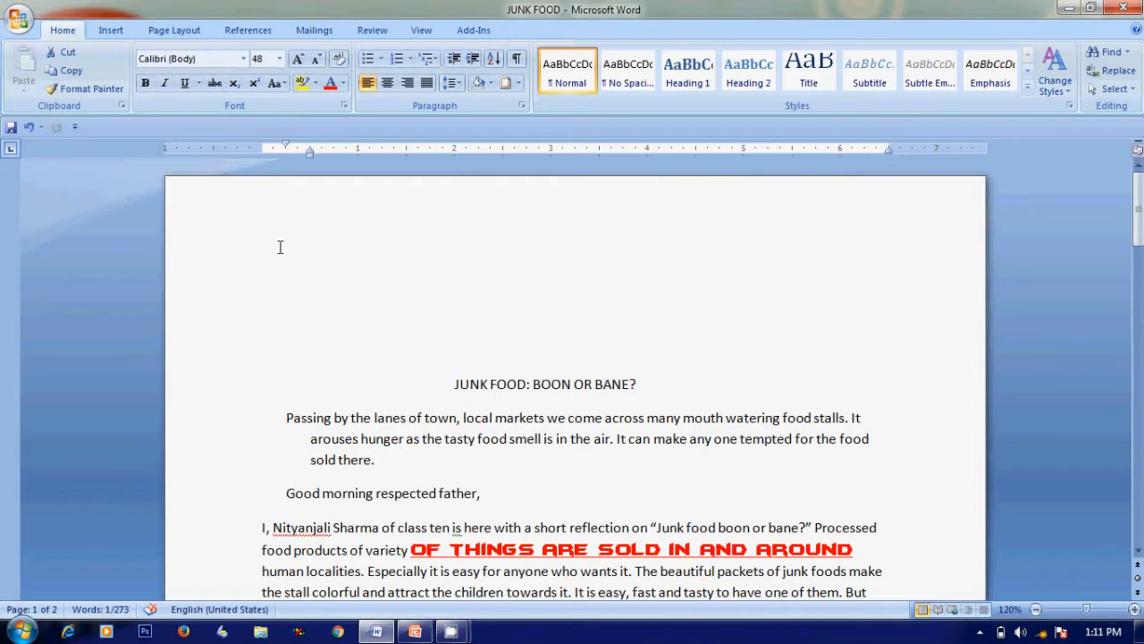
click(110, 25)
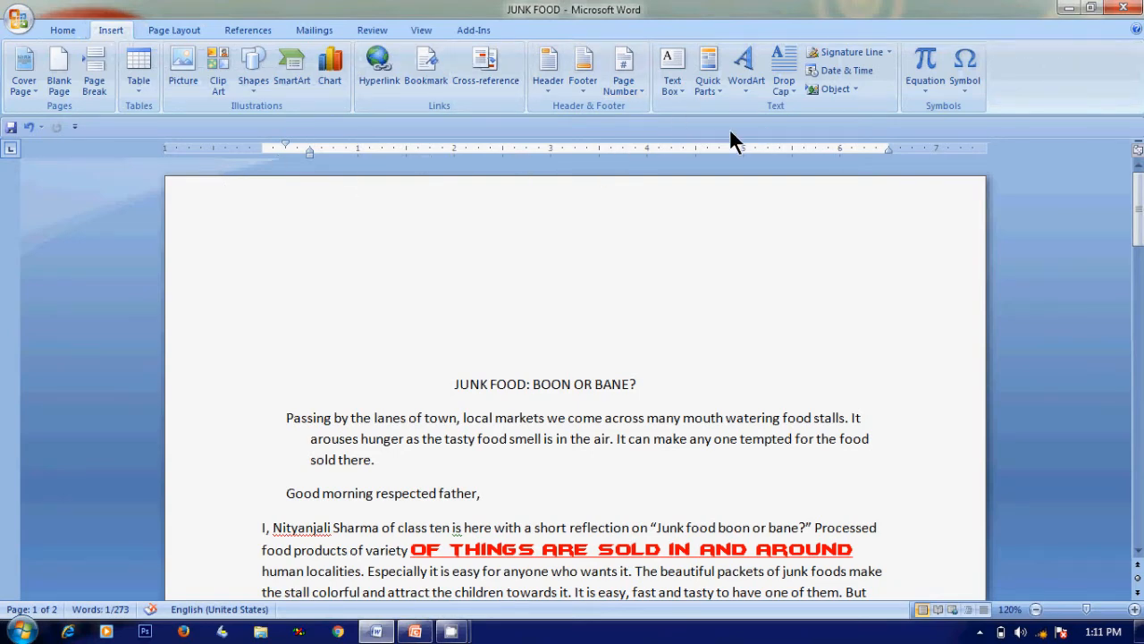
click(548, 76)
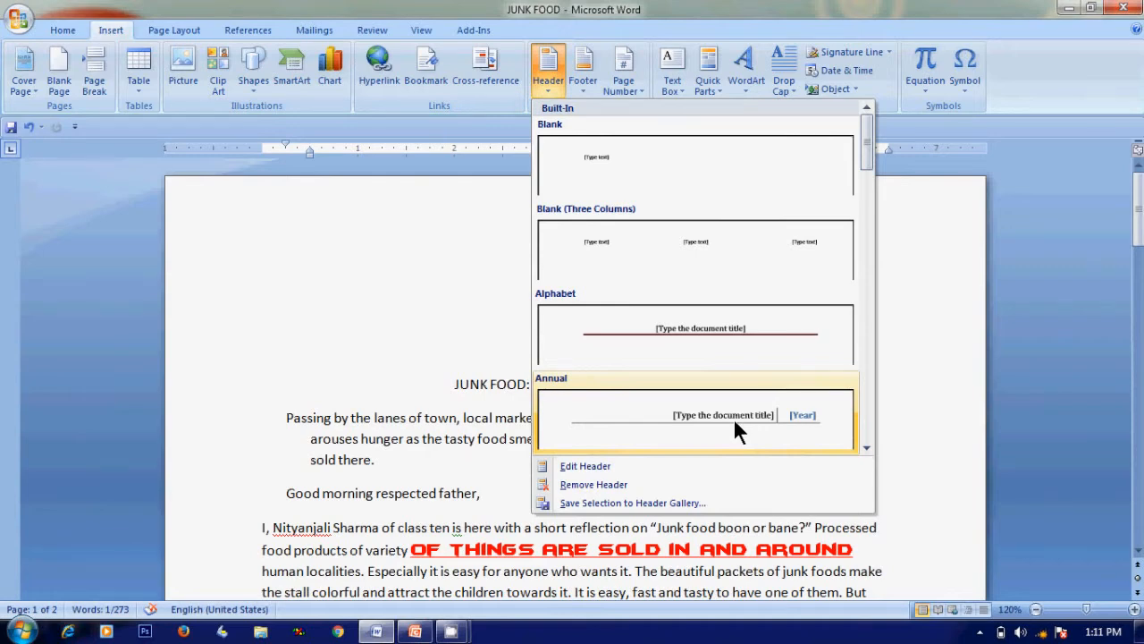
click(870, 445)
drag(871, 445, 871, 445)
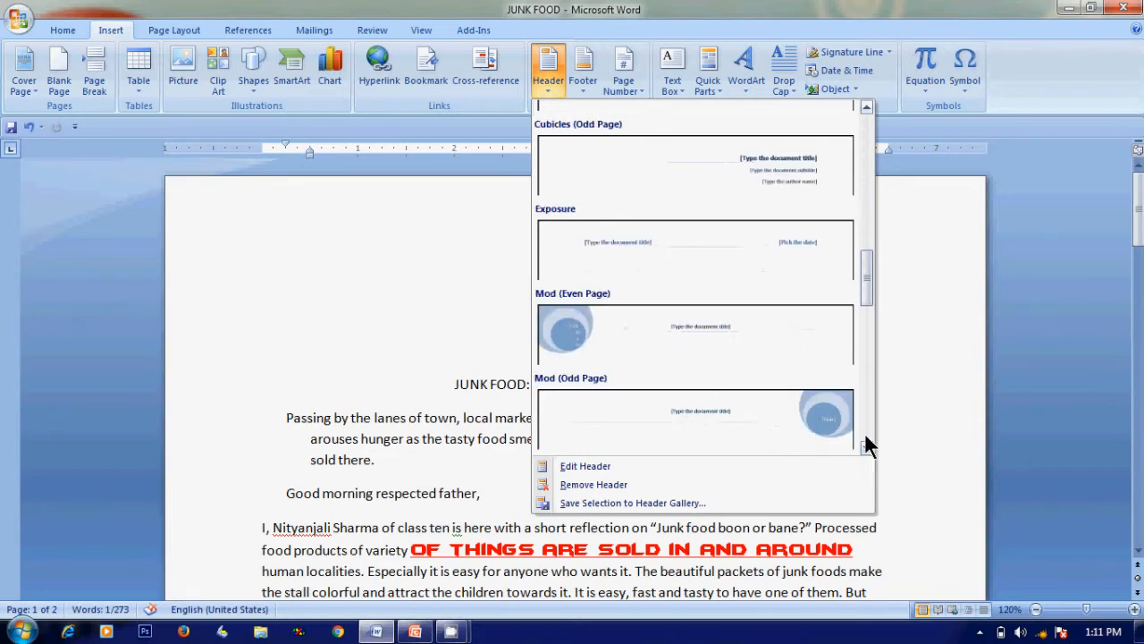
click(567, 334)
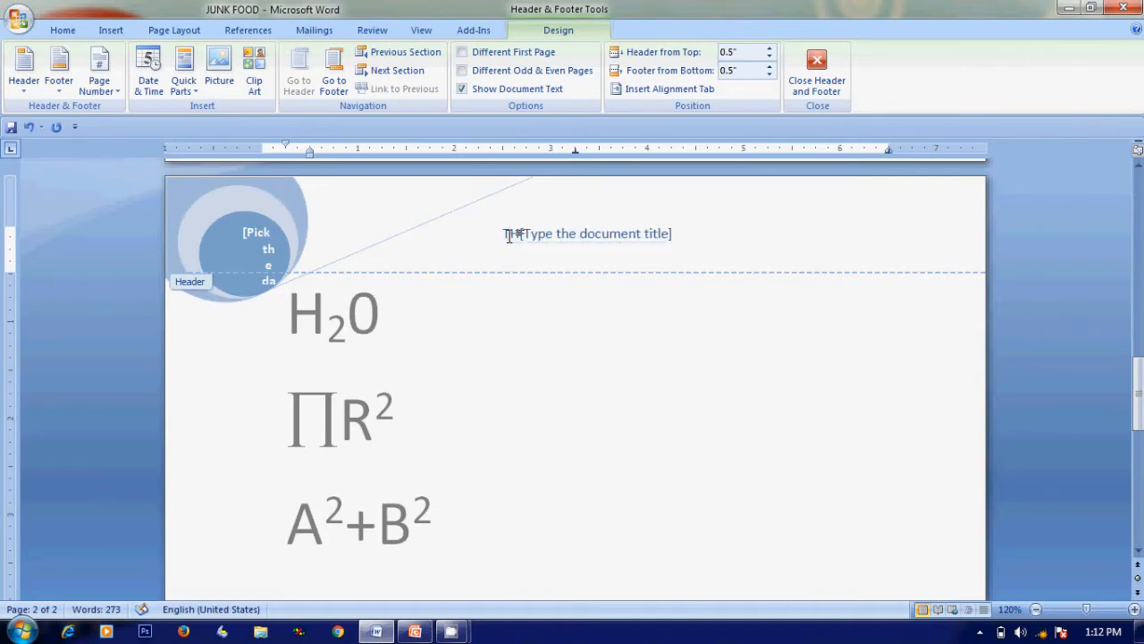
Replace the document title placeholder in the header with MY FIRST FILE
key(ctrl+l)
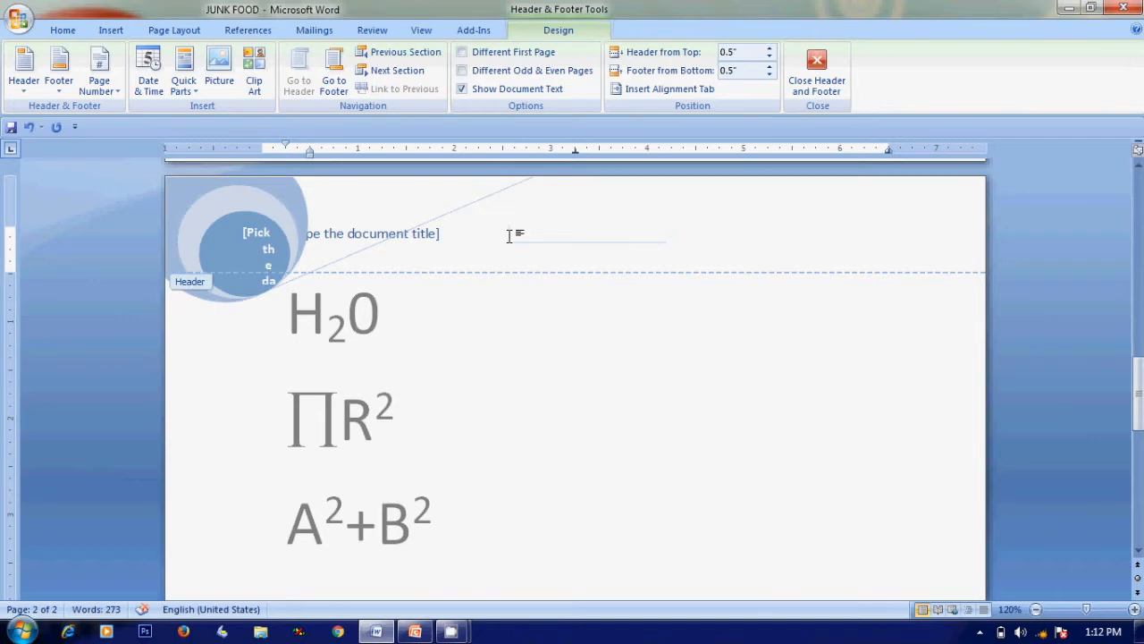
key(ctrl+z)
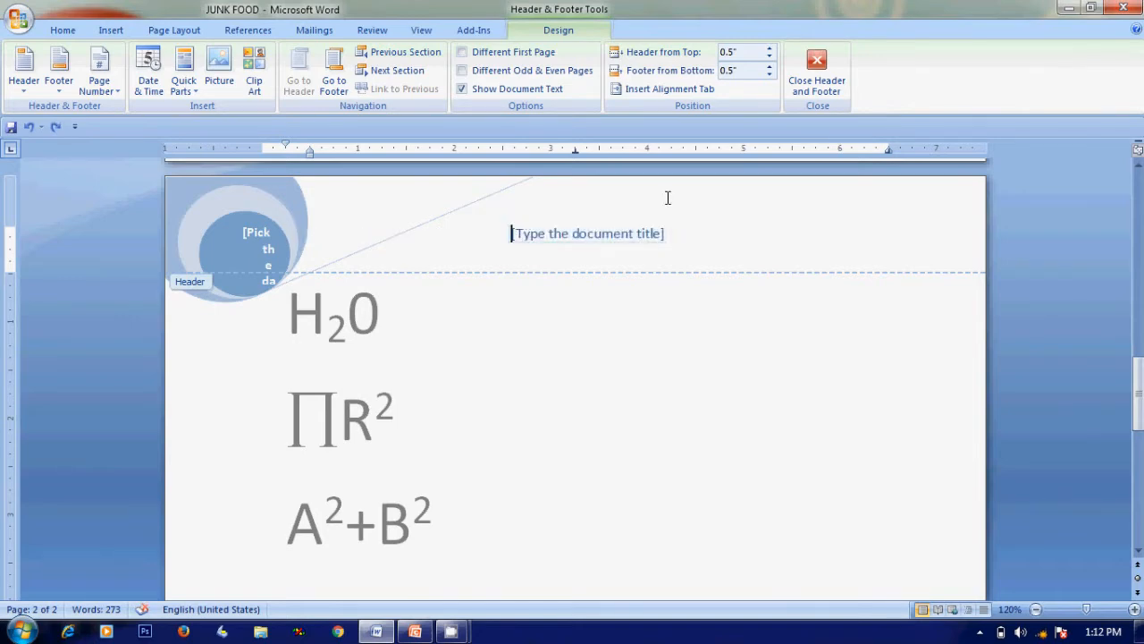
click(667, 233)
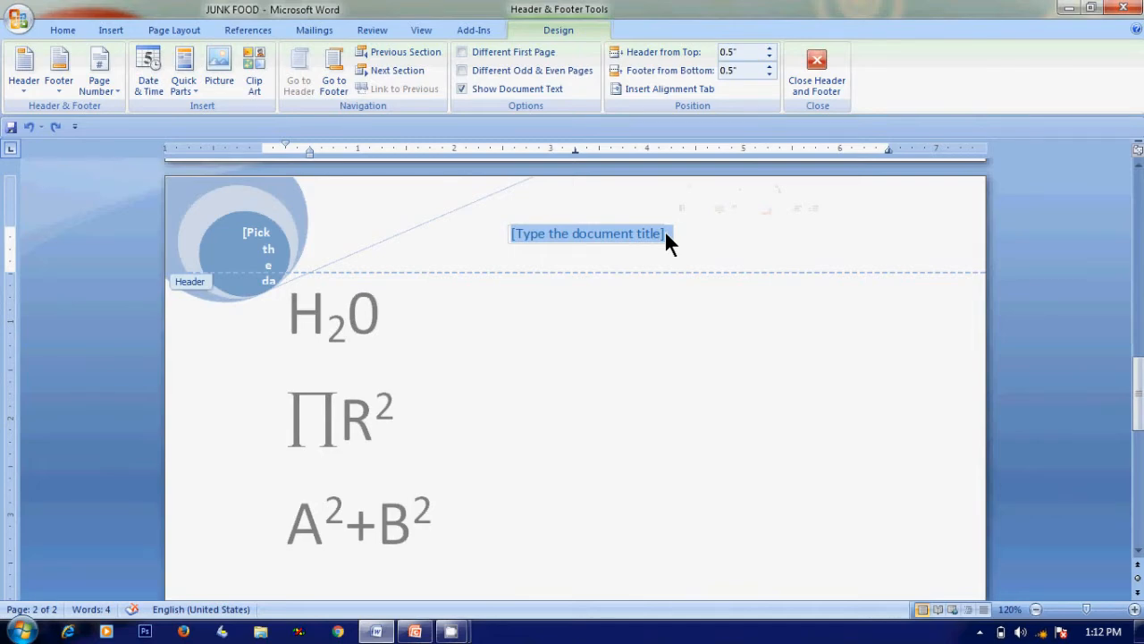
text(MY DO)
key(BackSpace)
key(BackSpace)
text(FIRST FILE)
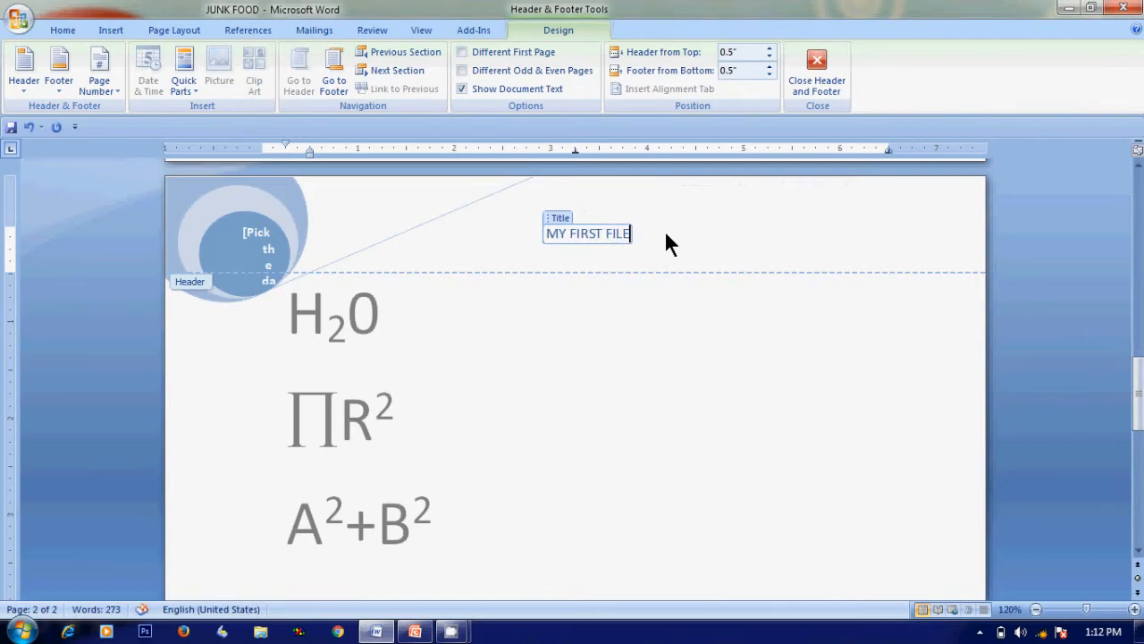
click(250, 254)
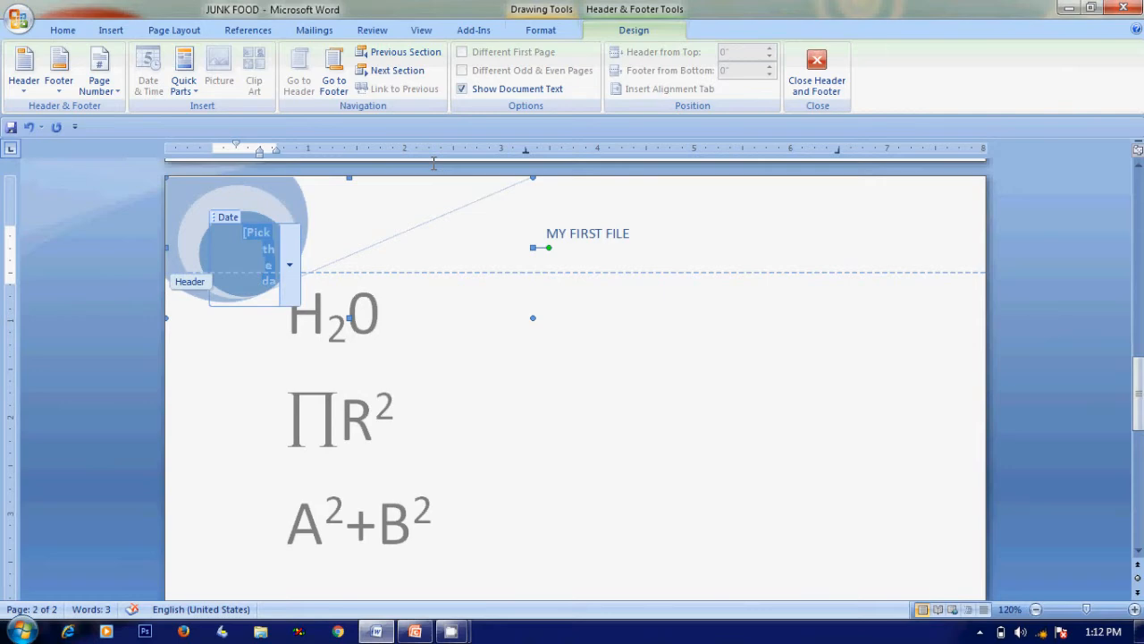
triple_click(588, 242)
click(588, 242)
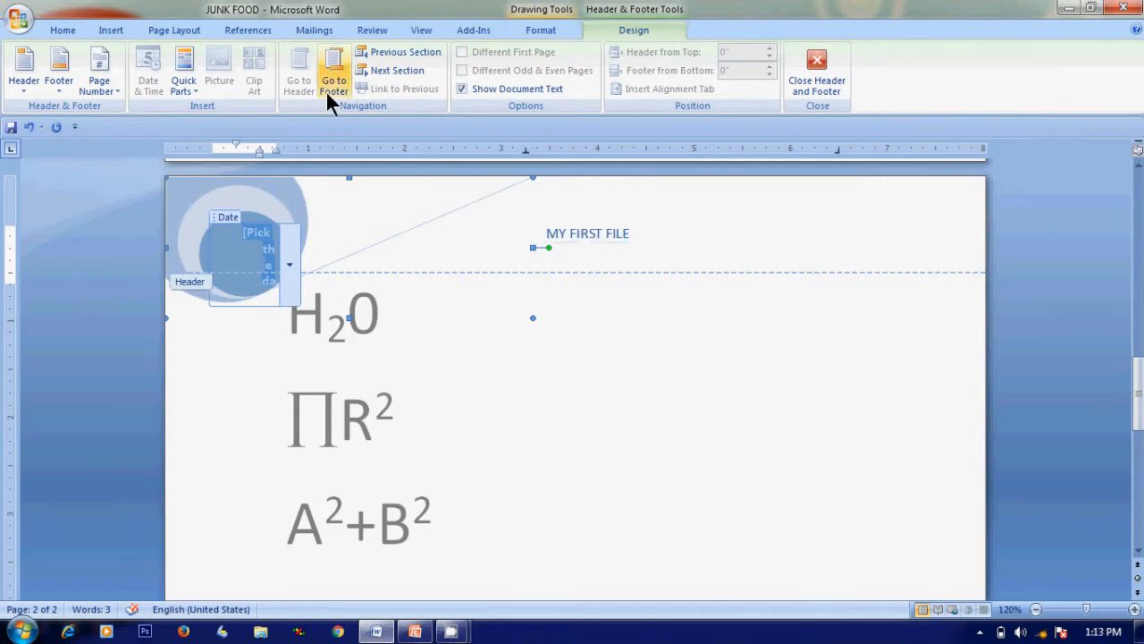
Enter PAGE in the footer and insert the Bold Numbers 1 page number at the bottom of the page
click(333, 67)
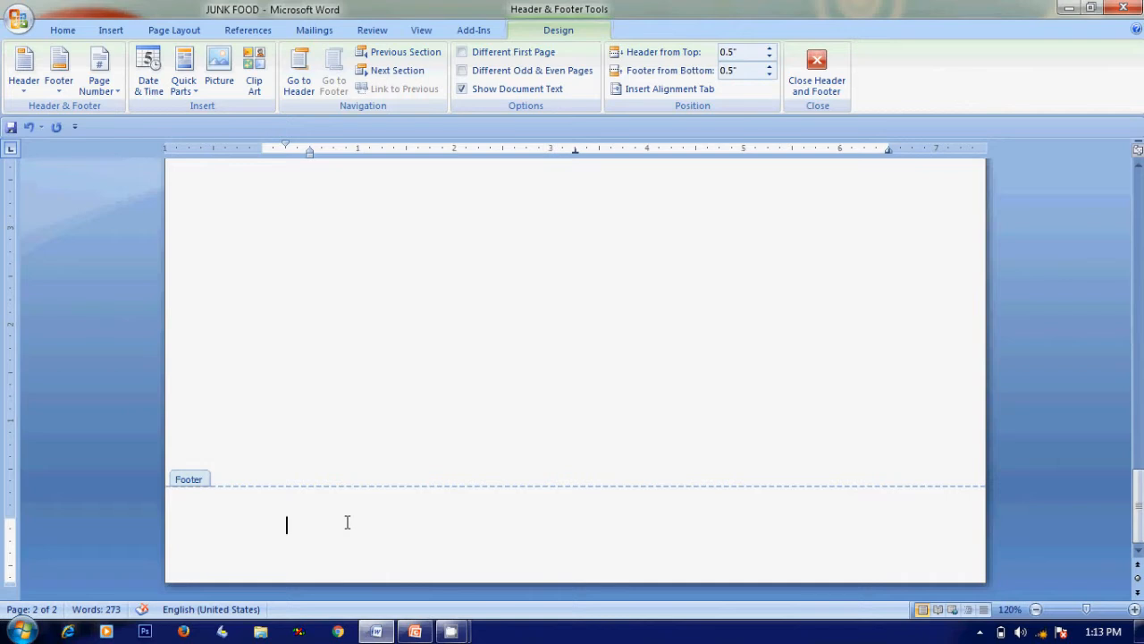
text(PAGE)
click(112, 85)
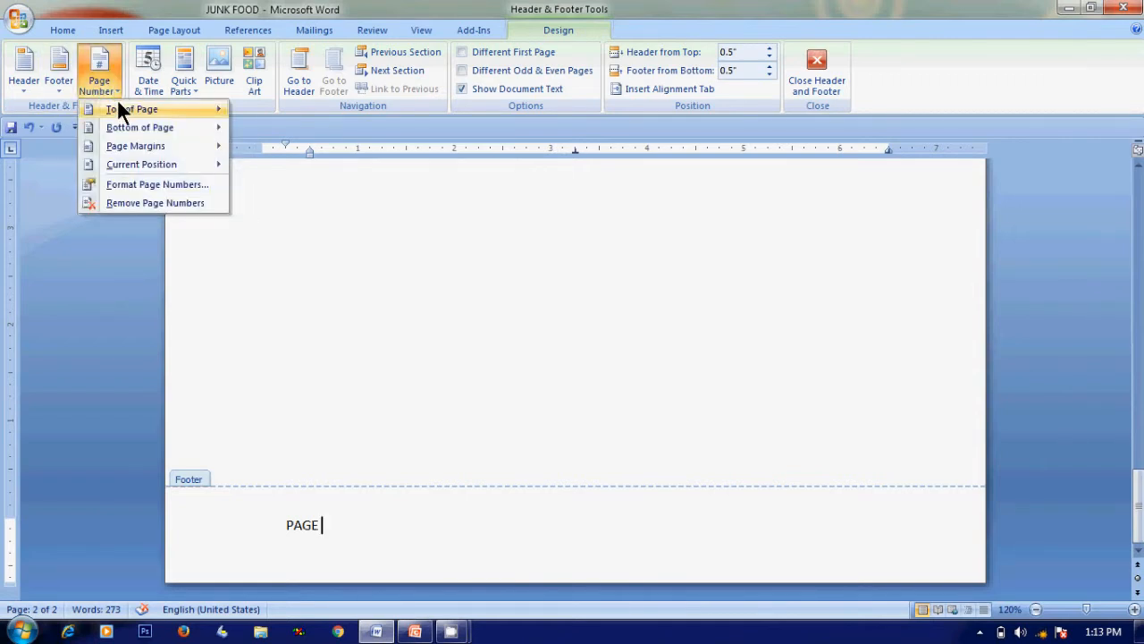
mouse_move(119, 107)
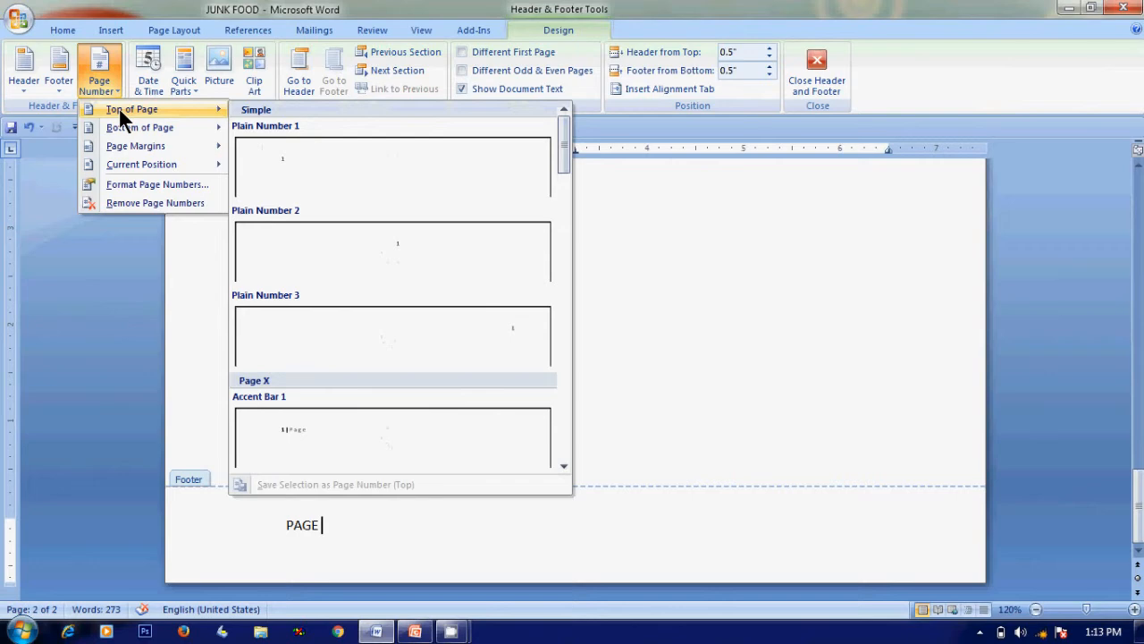
mouse_move(138, 127)
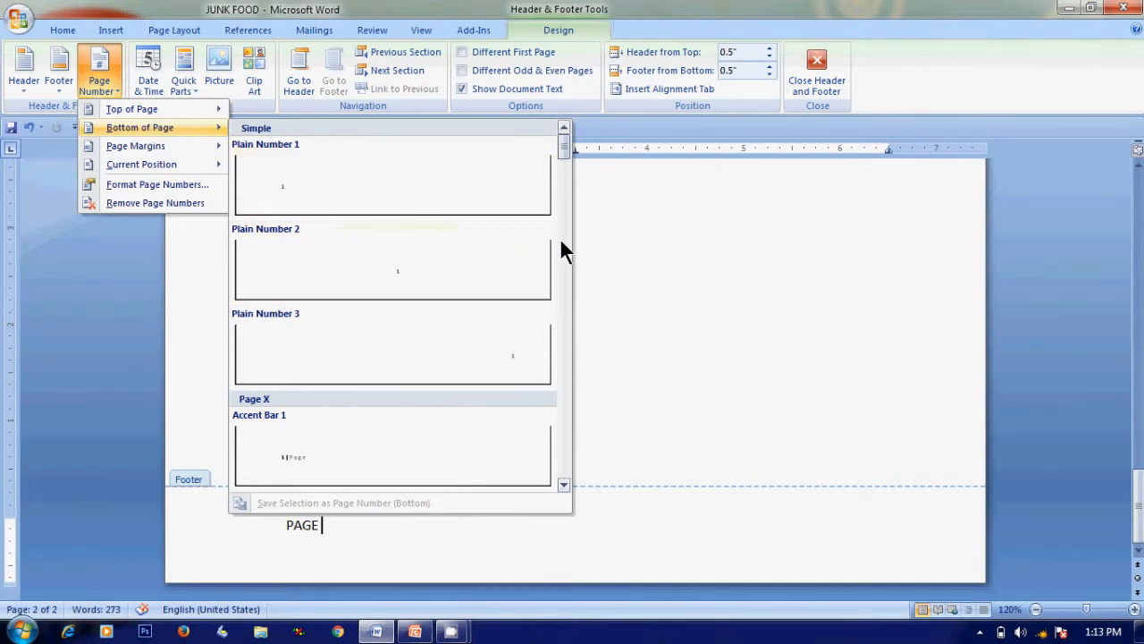
drag(564, 145, 568, 200)
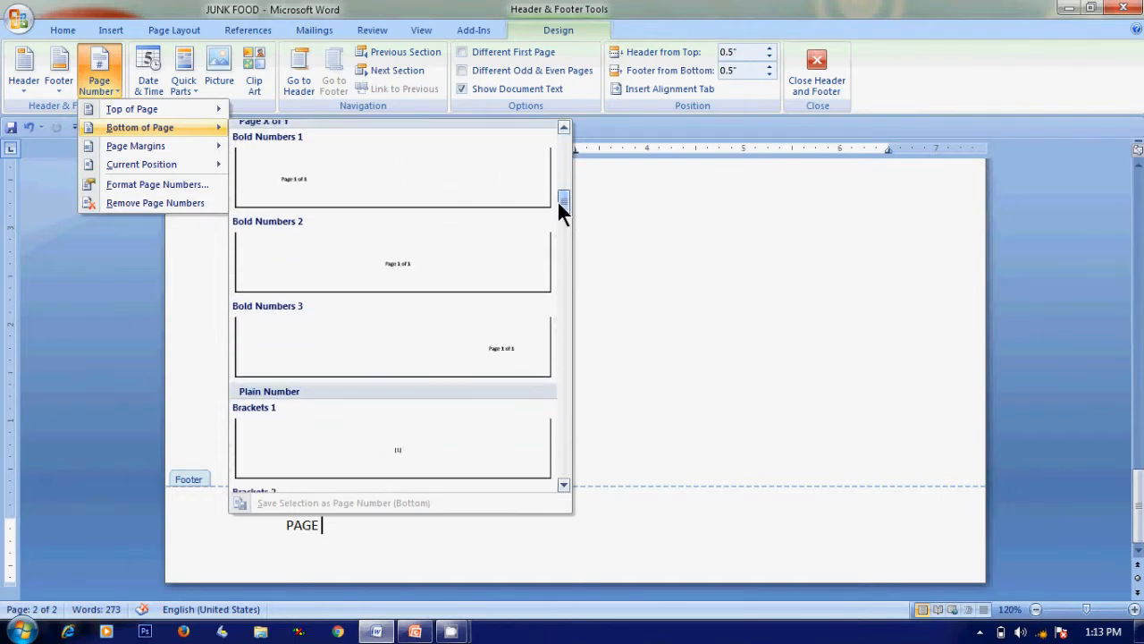
click(361, 177)
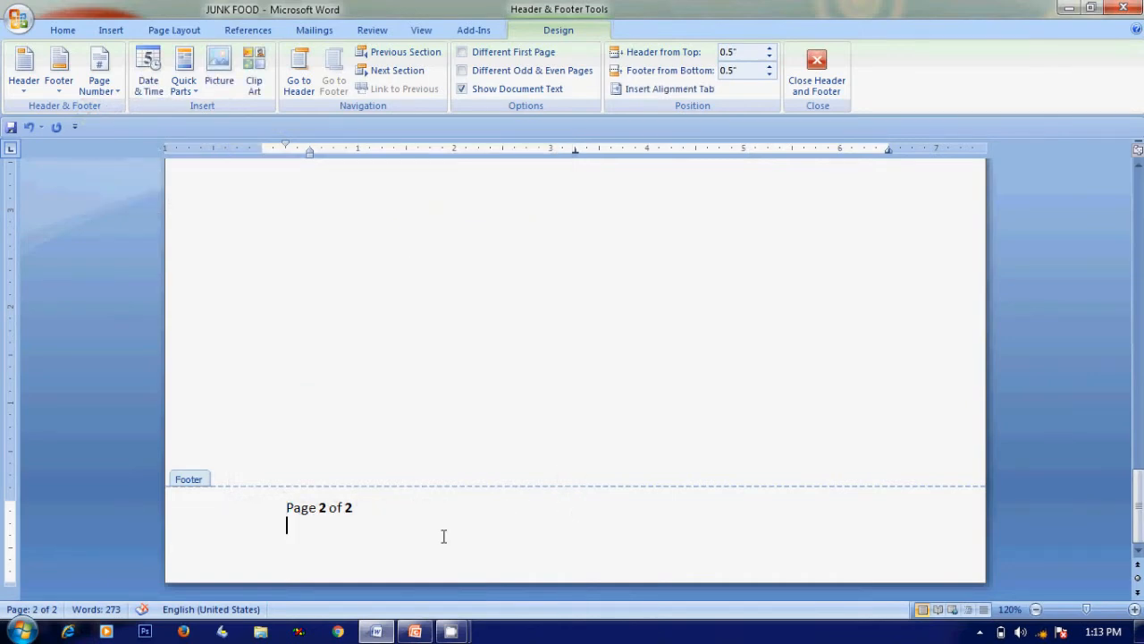
scroll(443, 537, up, 20)
scroll(443, 536, down, 20)
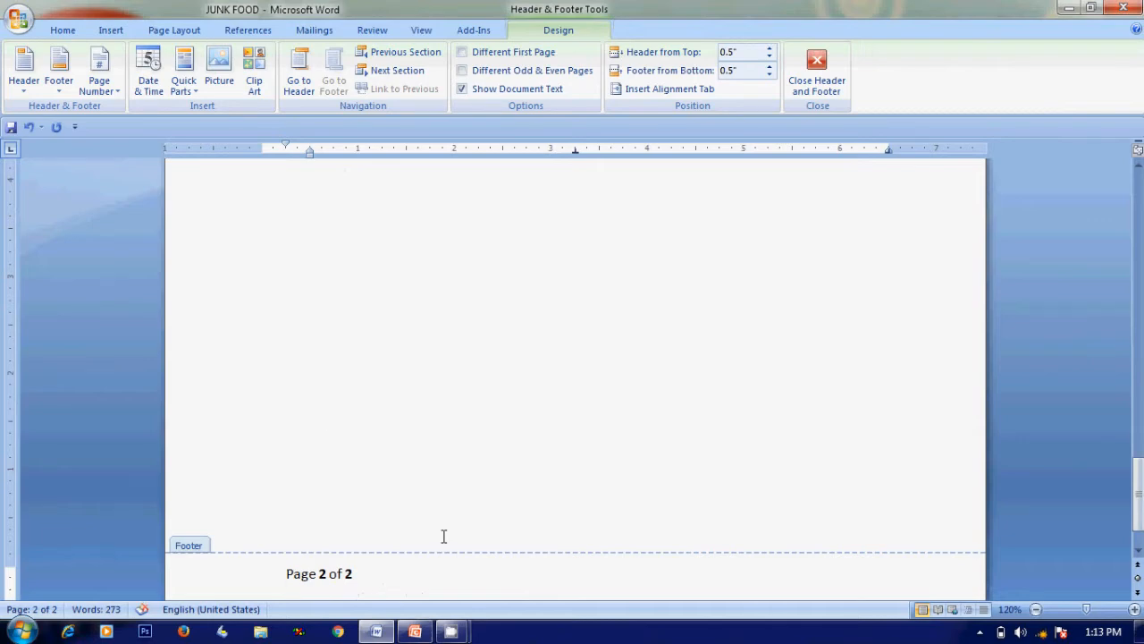
scroll(443, 536, up, 20)
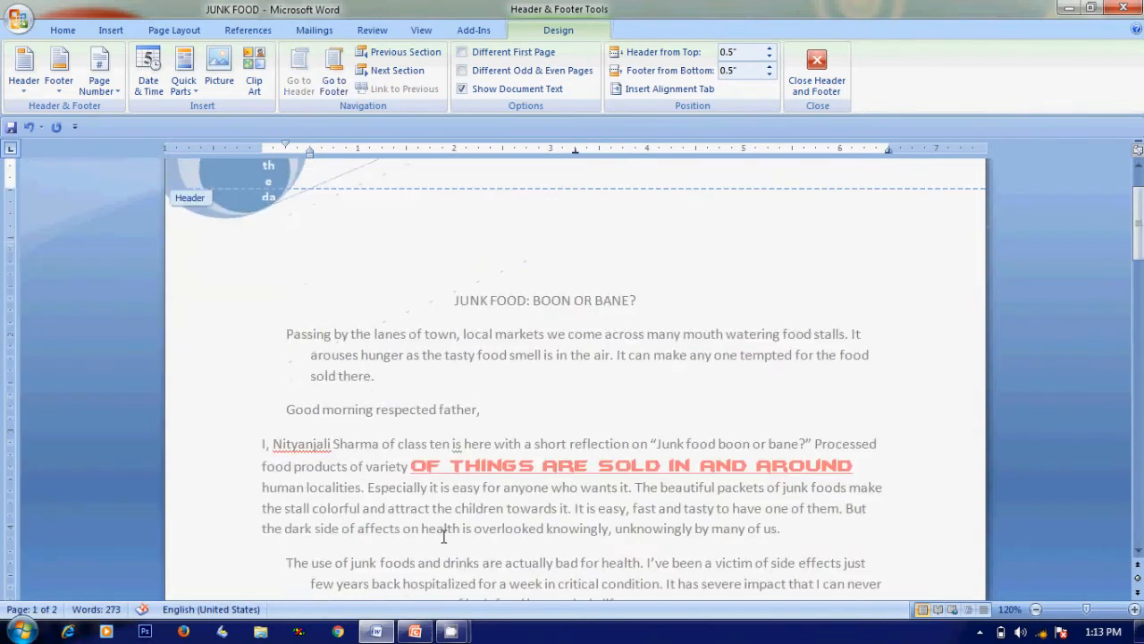
Insert the date in the Monday, July 05, 2021 format after the footer's page number, separated from it by a few spaces
scroll(443, 536, down, 10)
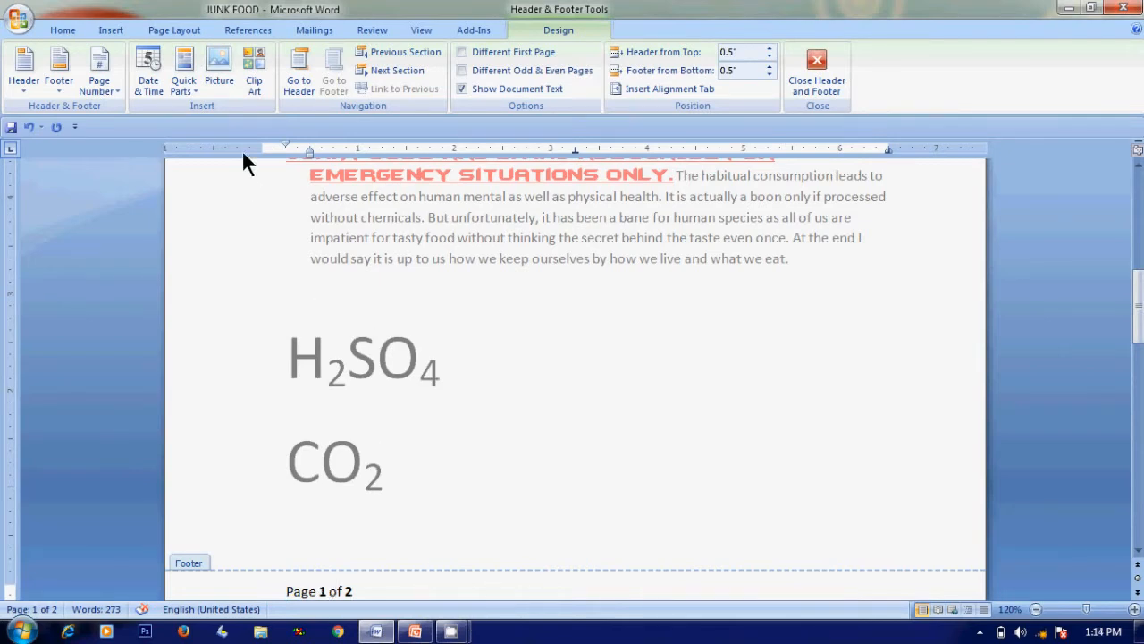
click(149, 63)
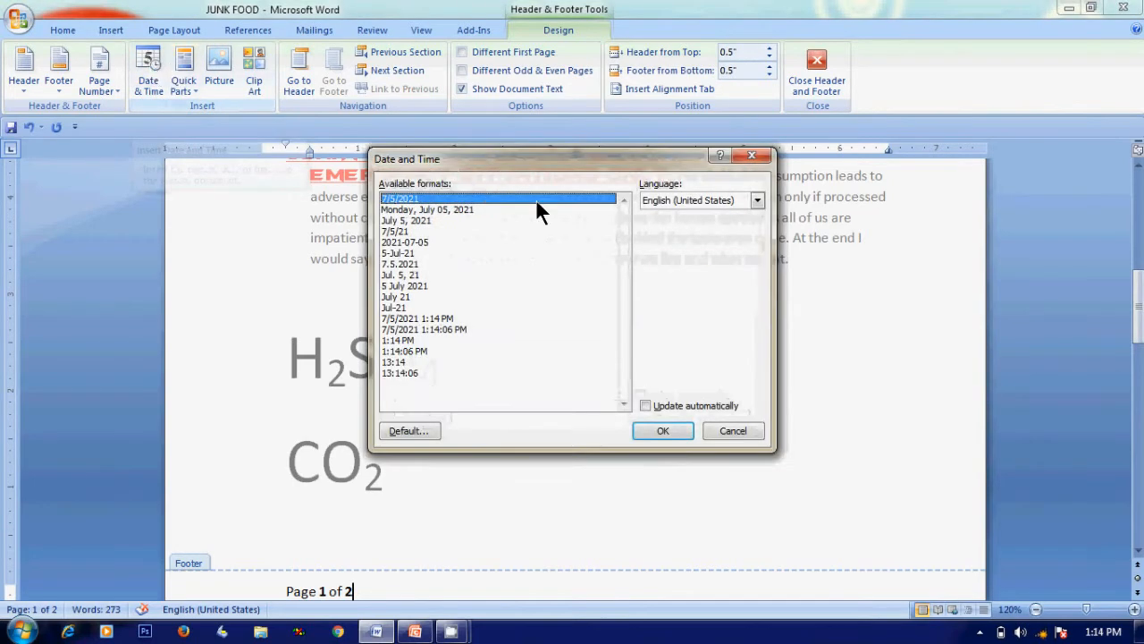
click(465, 211)
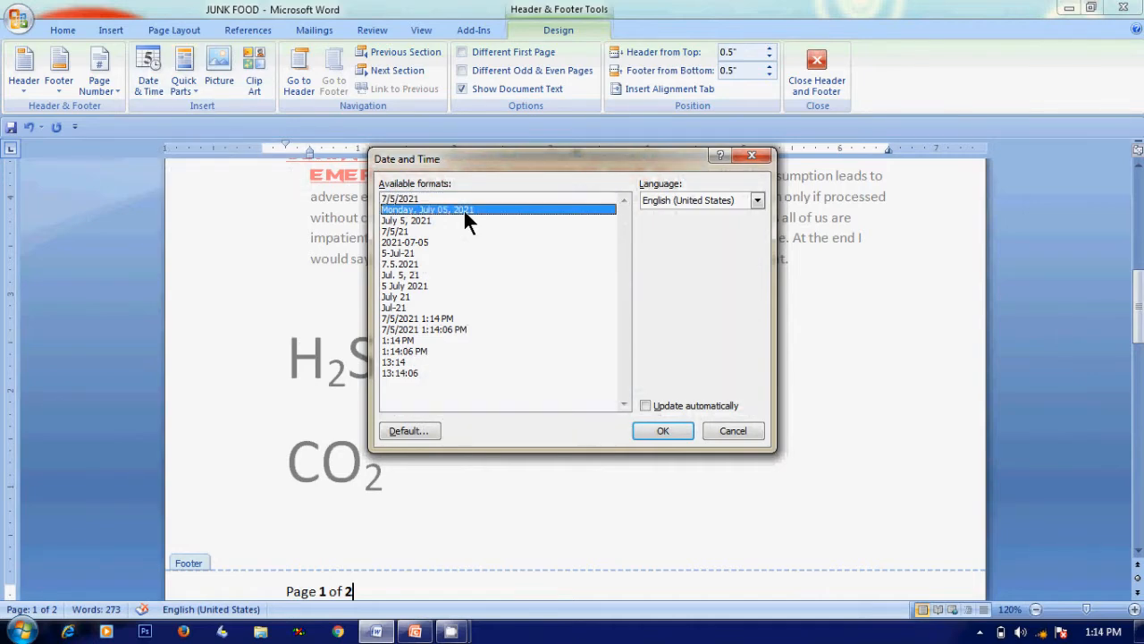
click(661, 425)
key(Left)
key(Left)
key(Left)
key(Left)
key(Left)
key(Left)
key(Left)
key(Left)
key(Left)
key(Left)
key(Left)
key(Left)
key(Left)
key(Left)
key(Left)
key(Left)
key(Left)
key(Left)
key(Left)
key(Left)
key(Left)
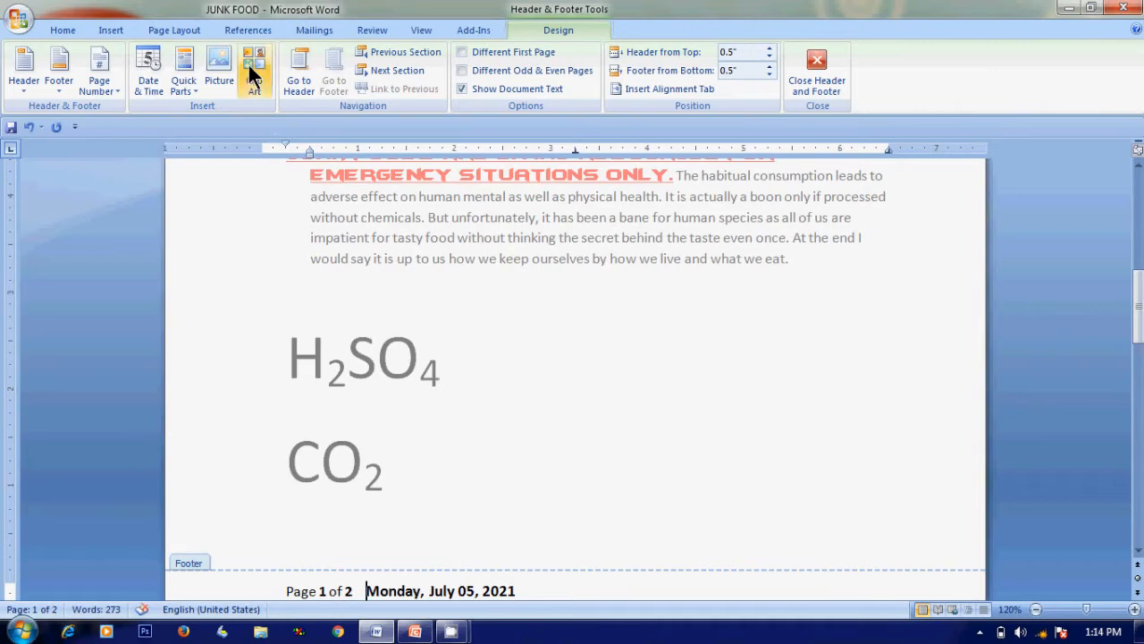
click(188, 63)
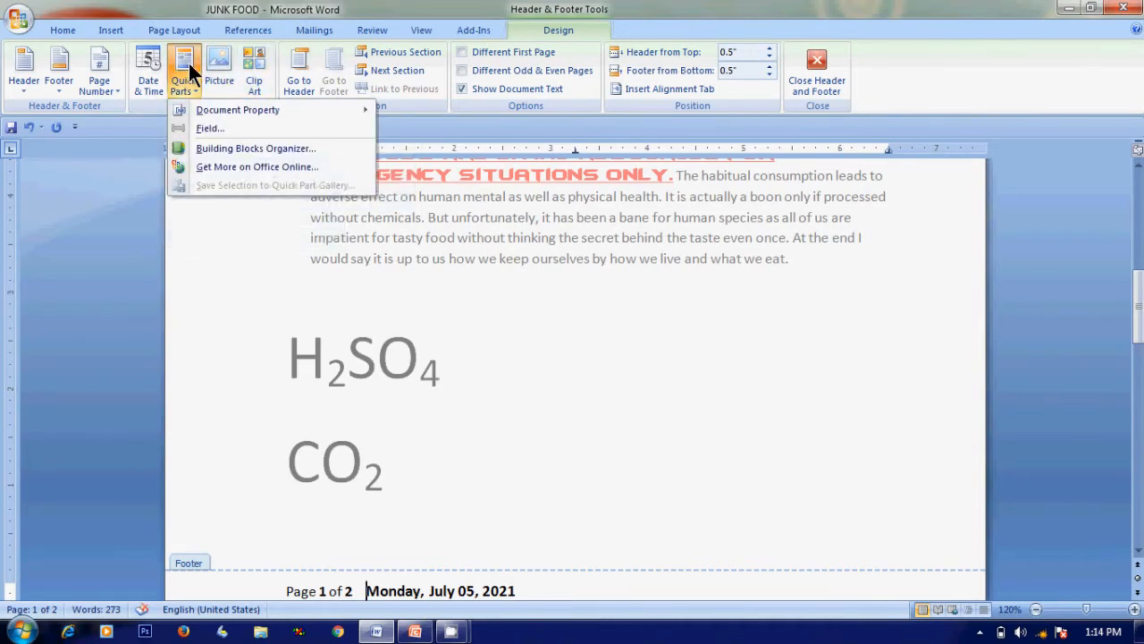
mouse_move(214, 111)
click(712, 459)
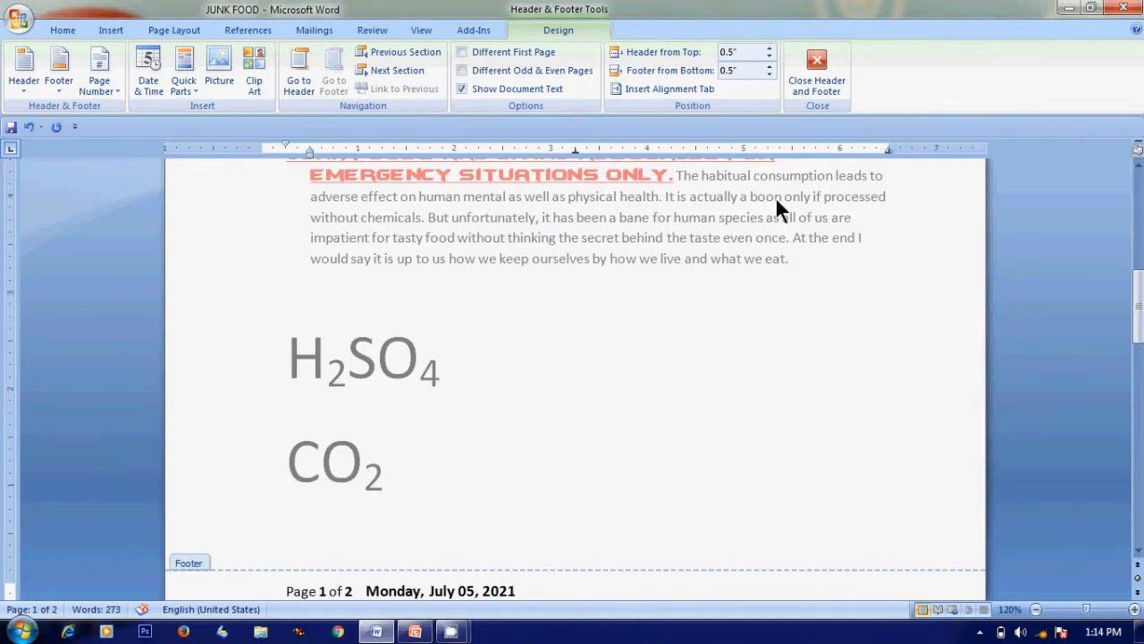
Close header and footer editing and place the cursor in the body text on the second page
click(823, 61)
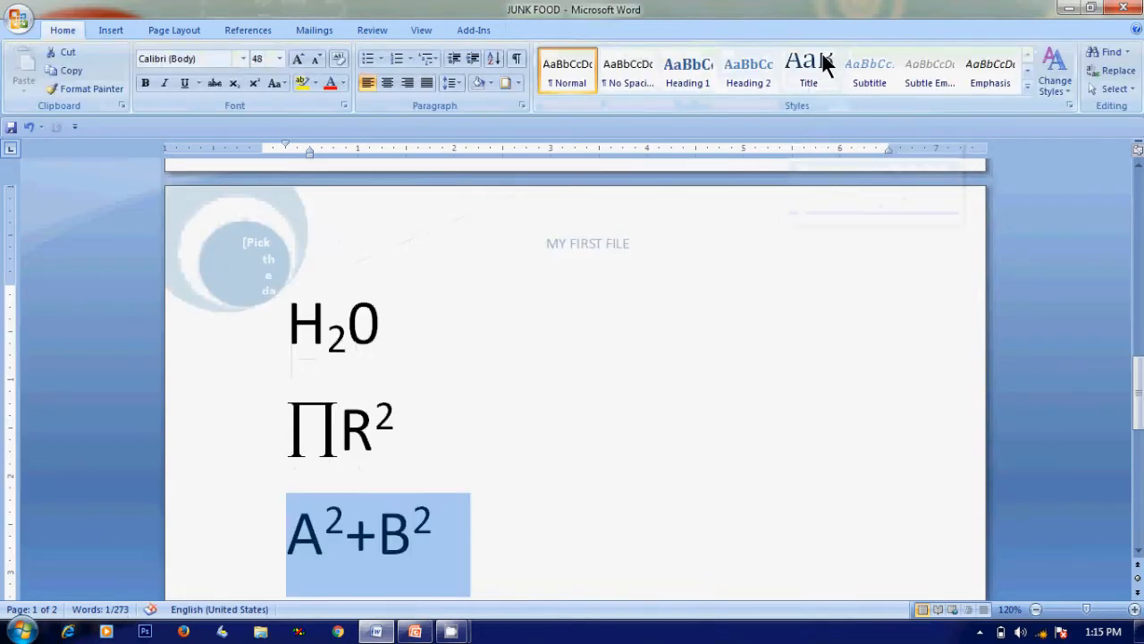
click(603, 471)
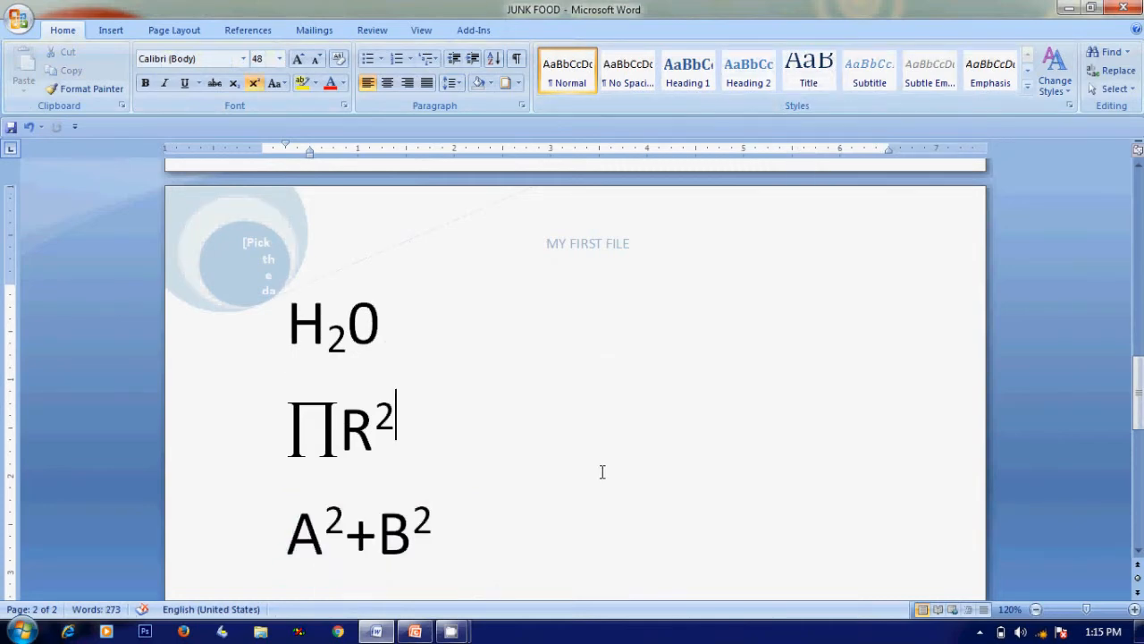
Review both pages of the document to check the header title, page number and date in the finished header and footer
key(Up)
key(Up)
key(Up)
key(Up)
key(Up)
key(Up)
key(Up)
key(Up)
key(Up)
key(Up)
key(Up)
key(Up)
key(Up)
key(Up)
key(Up)
key(Up)
key(Up)
key(Up)
key(Up)
key(Up)
key(Up)
key(Up)
key(Up)
key(Up)
key(Up)
key(Up)
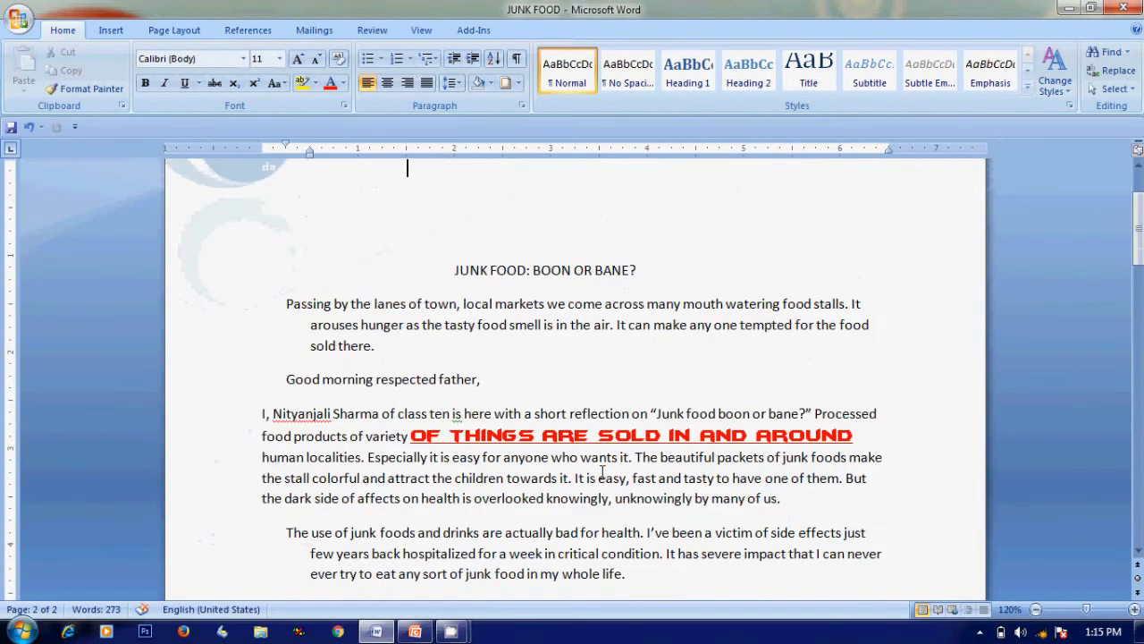
key(Down)
key(Down)
key(Down)
key(Down)
key(Down)
key(Down)
key(Down)
key(Down)
key(Down)
key(Down)
key(Down)
key(Down)
key(Down)
key(Down)
key(Down)
key(Down)
key(Down)
key(Down)
key(Down)
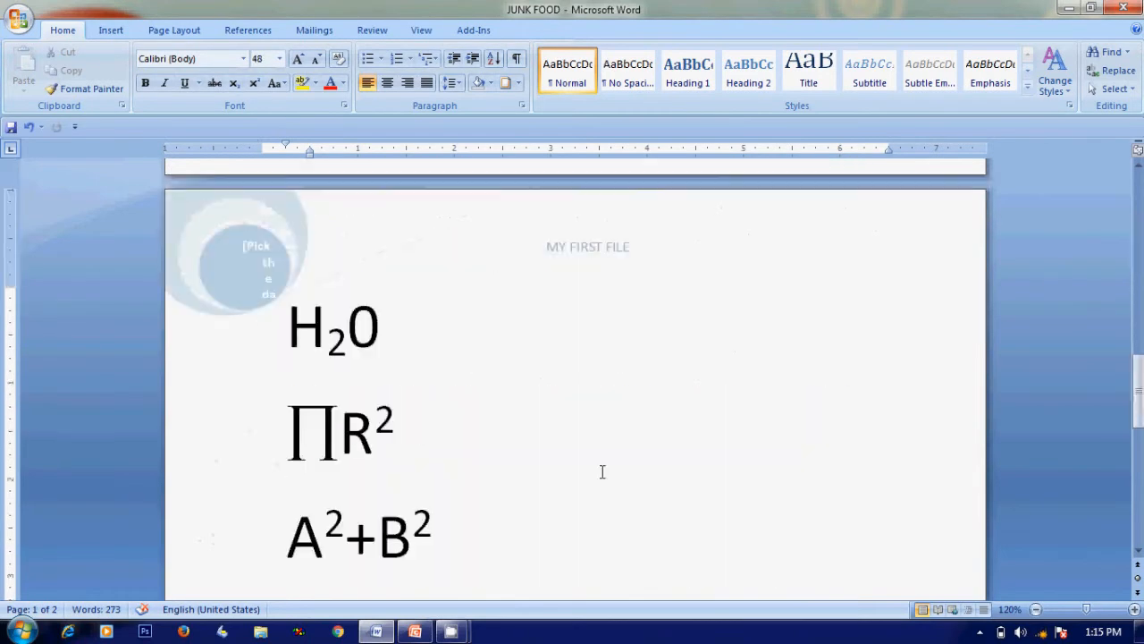
key(Up)
key(Up)
key(Up)
key(Up)
key(Up)
key(Up)
key(Up)
key(Up)
key(Down)
key(Down)
key(Down)
key(Down)
key(Down)
key(Down)
key(Down)
key(Down)
key(Up)
key(Up)
key(Up)
key(Up)
key(Up)
key(Up)
key(Down)
key(Down)
key(Down)
key(Down)
key(Down)
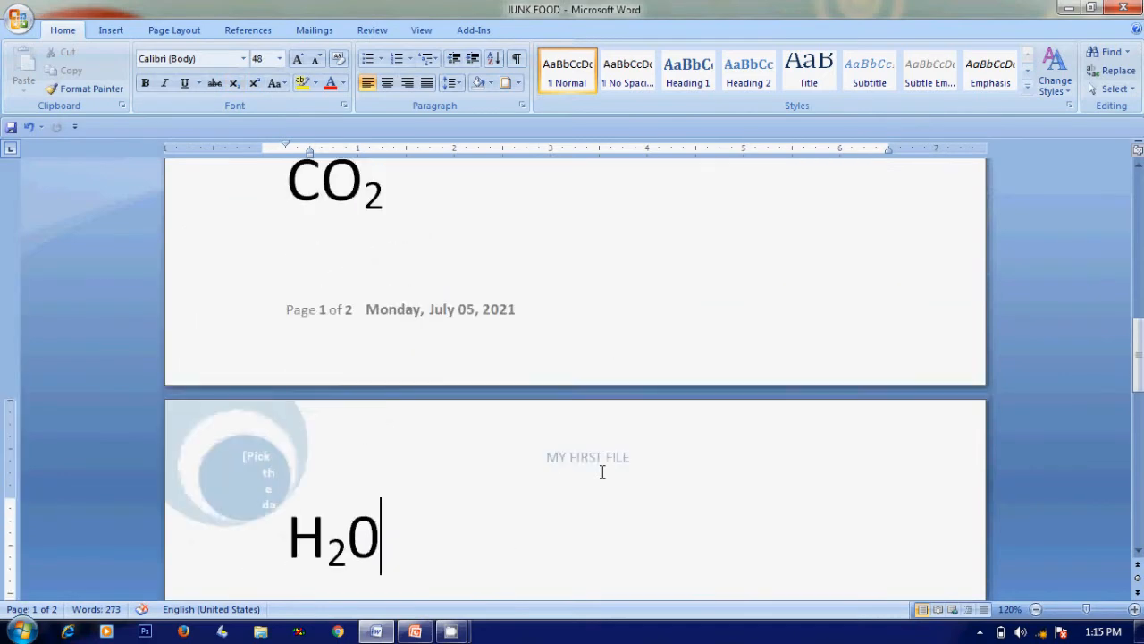
key(Up)
key(Up)
key(Up)
key(Up)
key(Up)
key(Up)
key(Up)
key(Down)
key(Down)
key(Down)
key(Down)
key(Down)
key(Down)
key(Down)
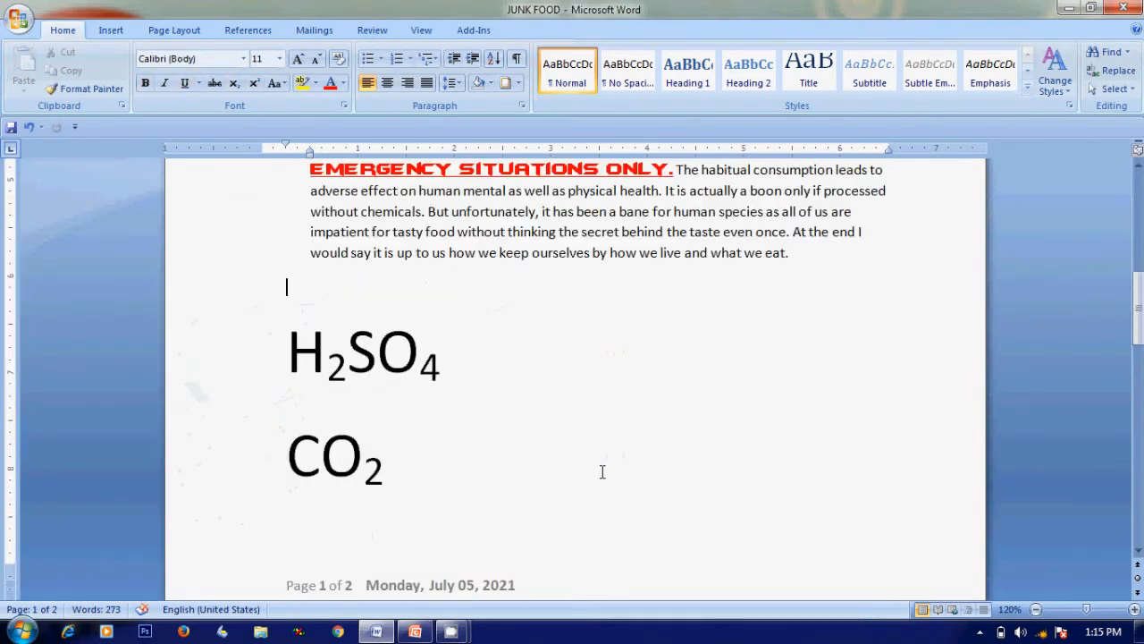
key(Up)
key(Up)
key(Down)
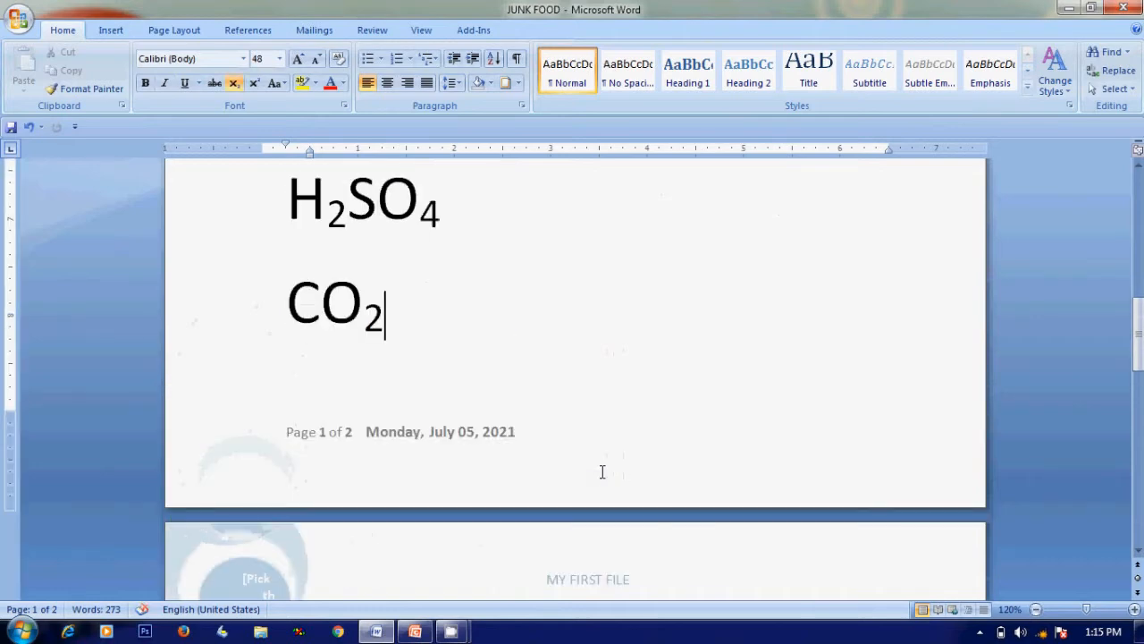
key(Up)
key(Up)
key(Up)
key(Up)
key(Up)
key(Up)
key(Down)
key(Down)
key(Down)
key(Down)
key(Down)
key(Down)
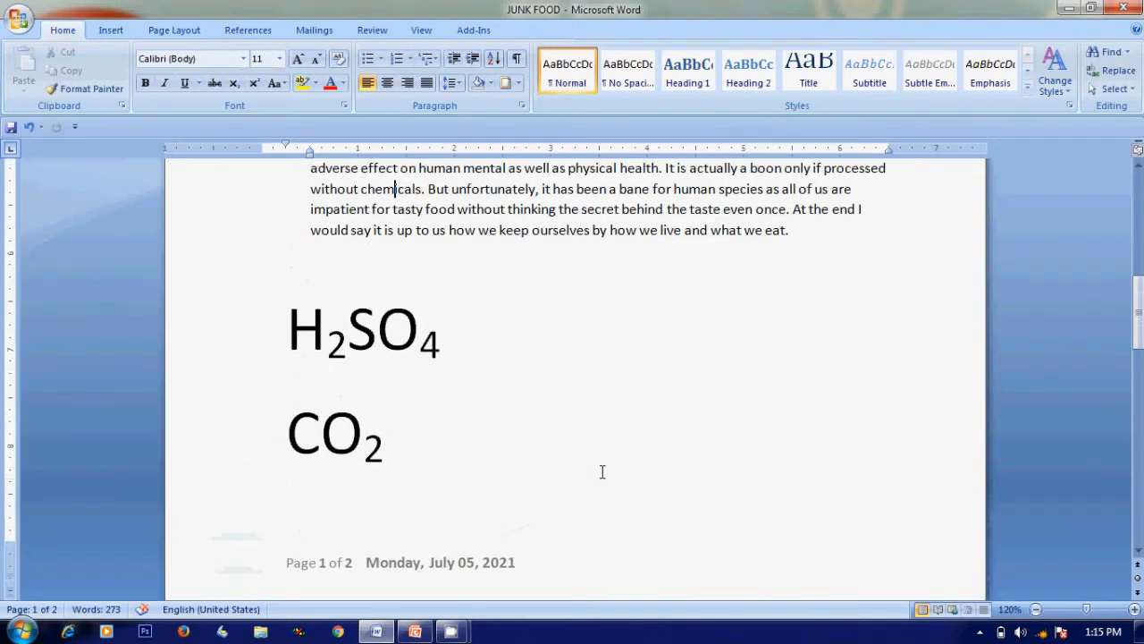
key(Up)
key(Up)
key(Up)
key(Up)
key(Up)
key(Up)
key(Up)
key(Up)
key(Up)
key(Up)
key(Up)
key(Up)
key(Up)
key(Up)
key(Up)
key(Up)
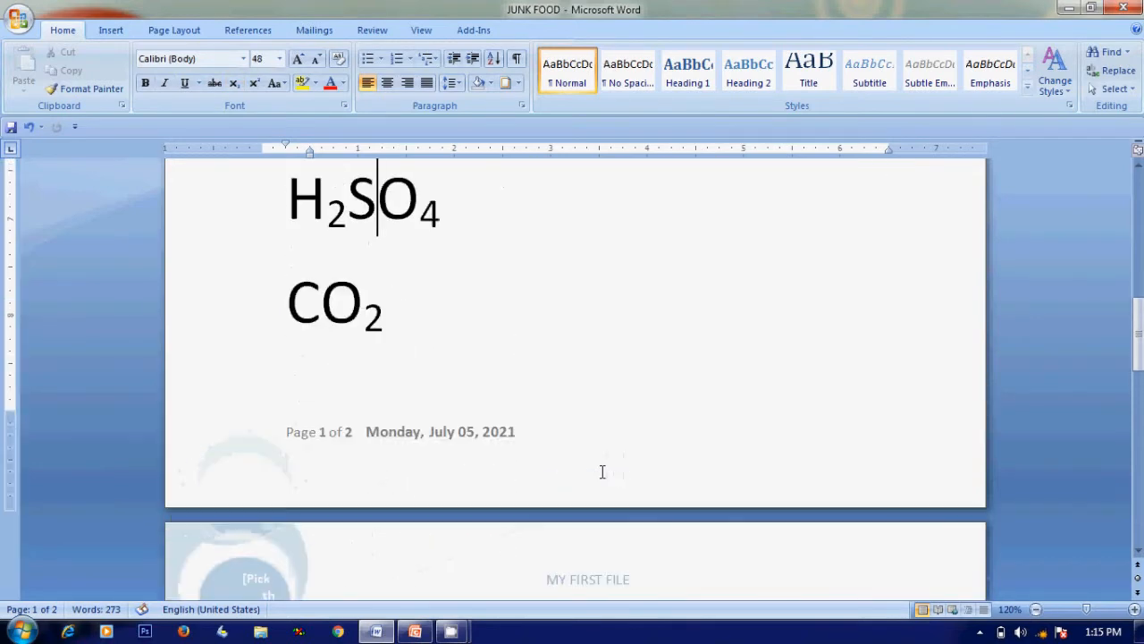
key(Up)
key(Up)
key(Up)
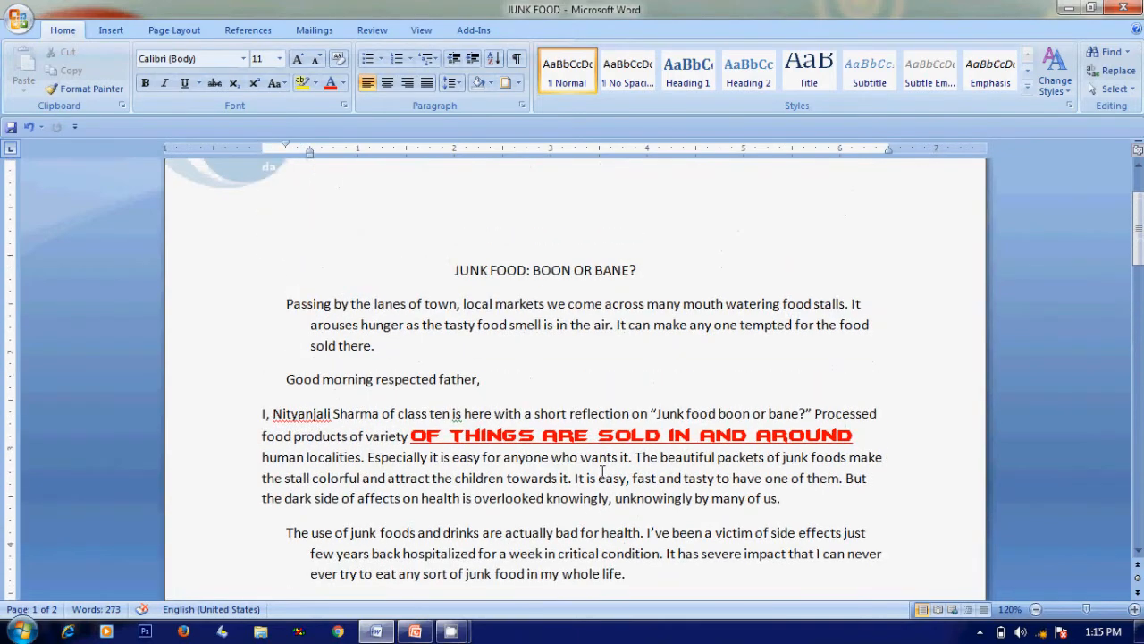
key(Down)
key(Down)
key(Down)
key(Down)
key(Down)
key(Down)
key(Down)
key(Down)
key(Down)
key(Down)
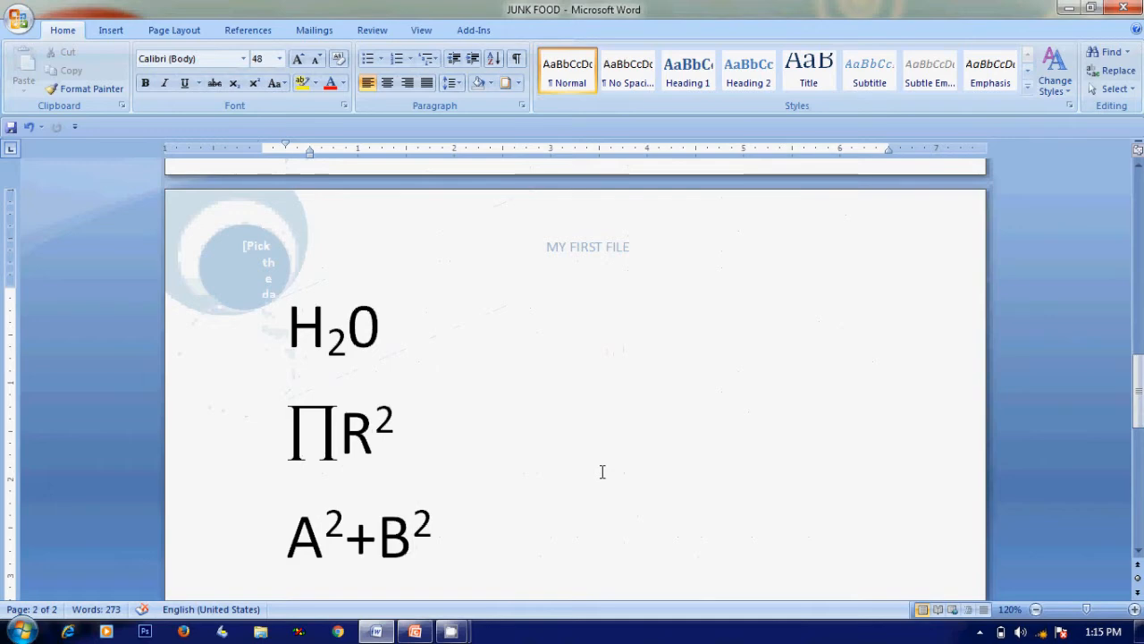
Switch to the presentation, advance to the slide on modifying page orientation, size and margins, and return to the Word document
key(alt+Tab)
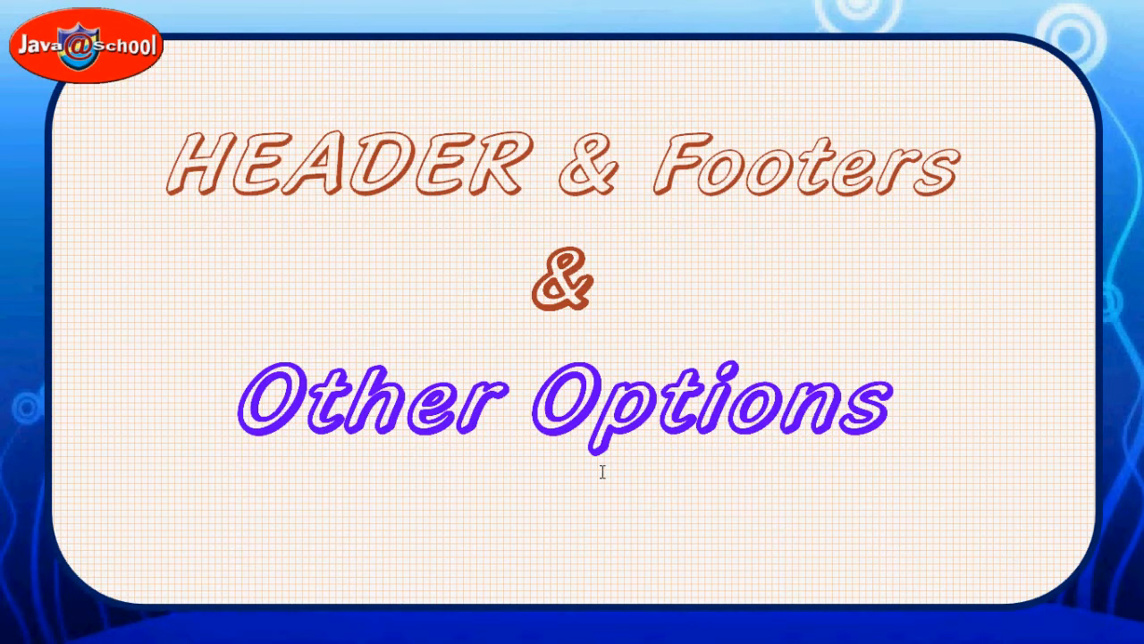
key(Right)
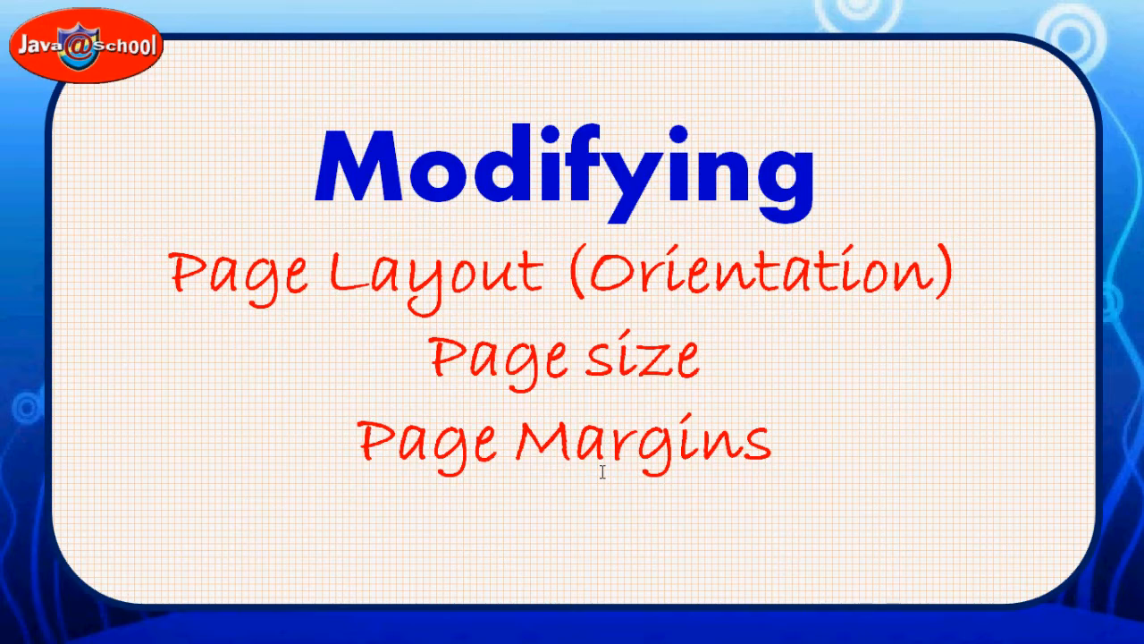
key(alt+Tab)
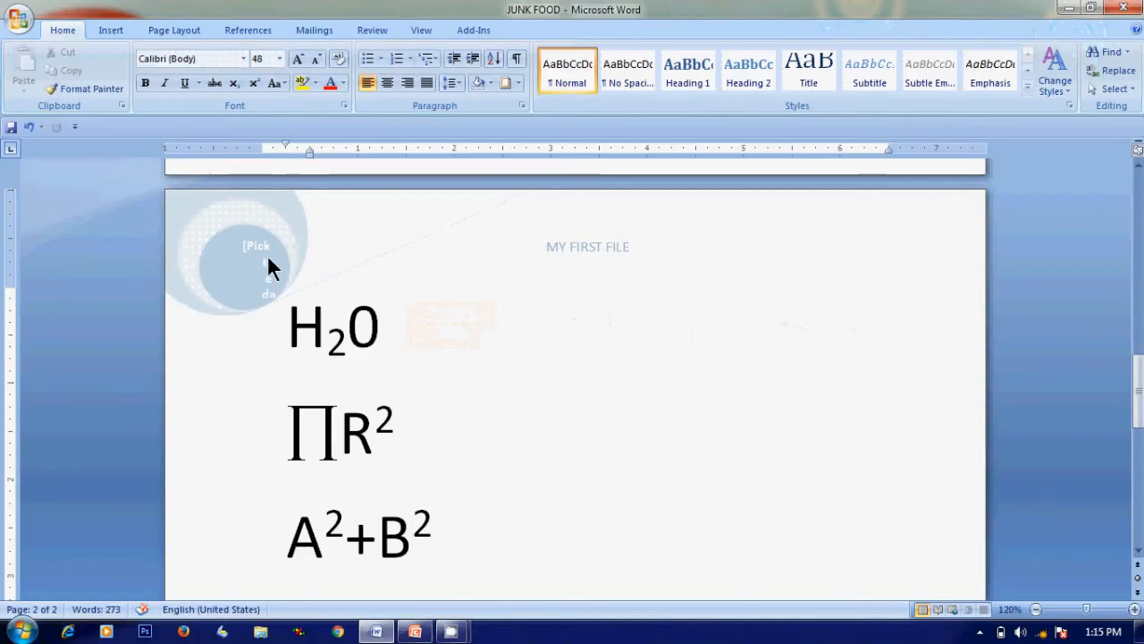
Go back to the empty paragraph at the start of the first page and set its left indent to 0"
key(Up)
key(Up)
key(Up)
key(Up)
key(Up)
key(Up)
key(Up)
key(Up)
key(Up)
key(Up)
key(Up)
key(Up)
key(Up)
key(Up)
key(Up)
key(Up)
key(Up)
key(Up)
key(Up)
key(Up)
key(Up)
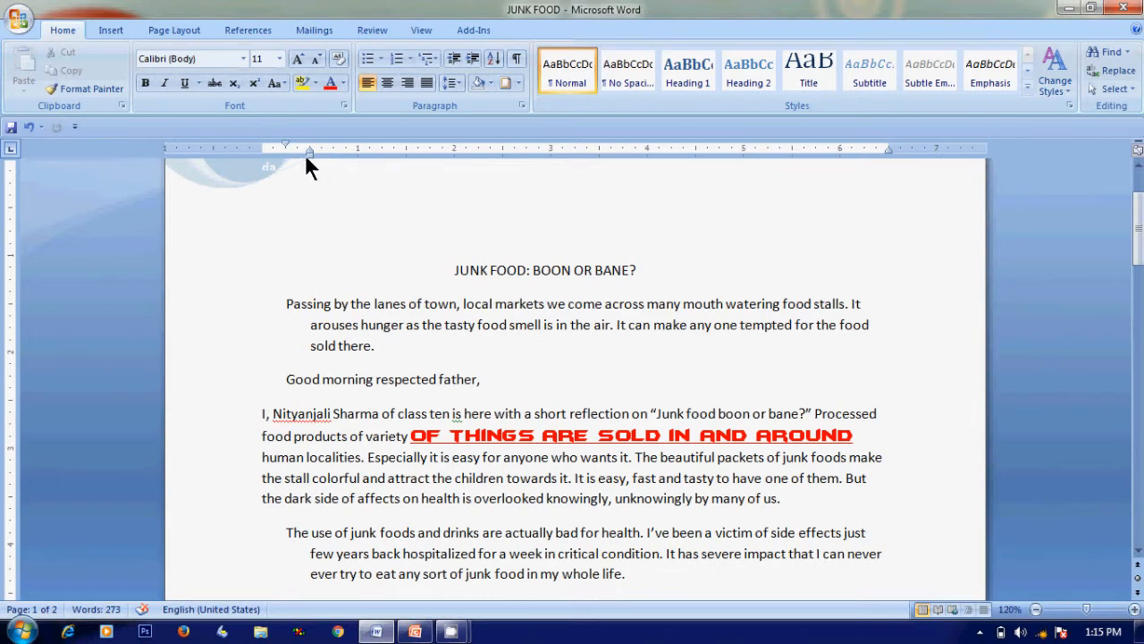
drag(309, 152, 261, 155)
View the document's save and print options, and return to the text without choosing any
click(19, 21)
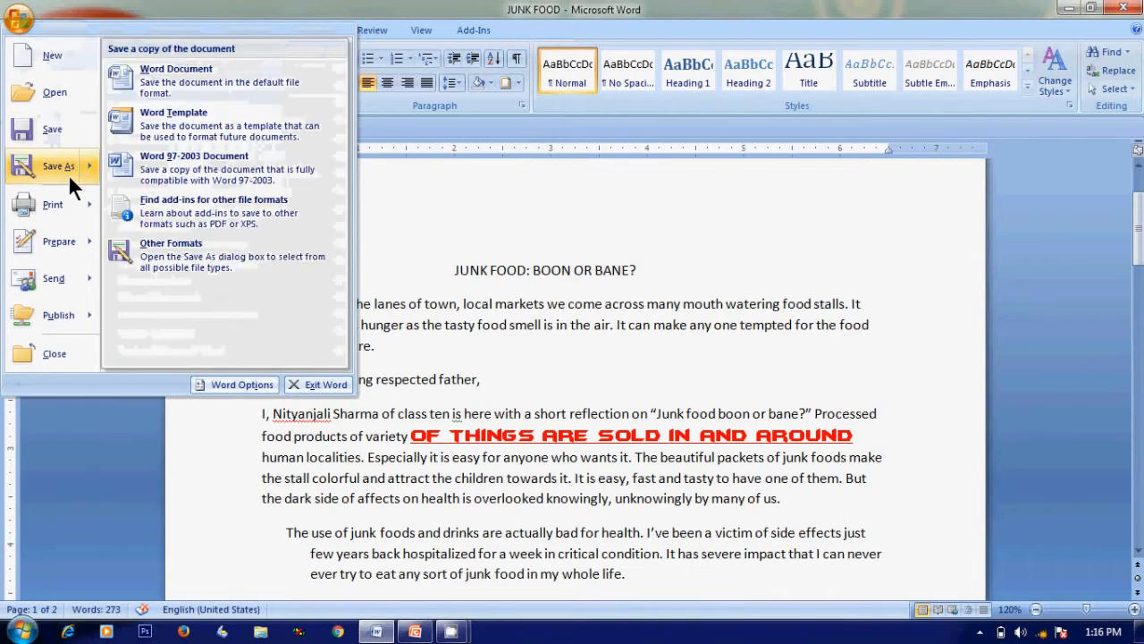
mouse_move(66, 208)
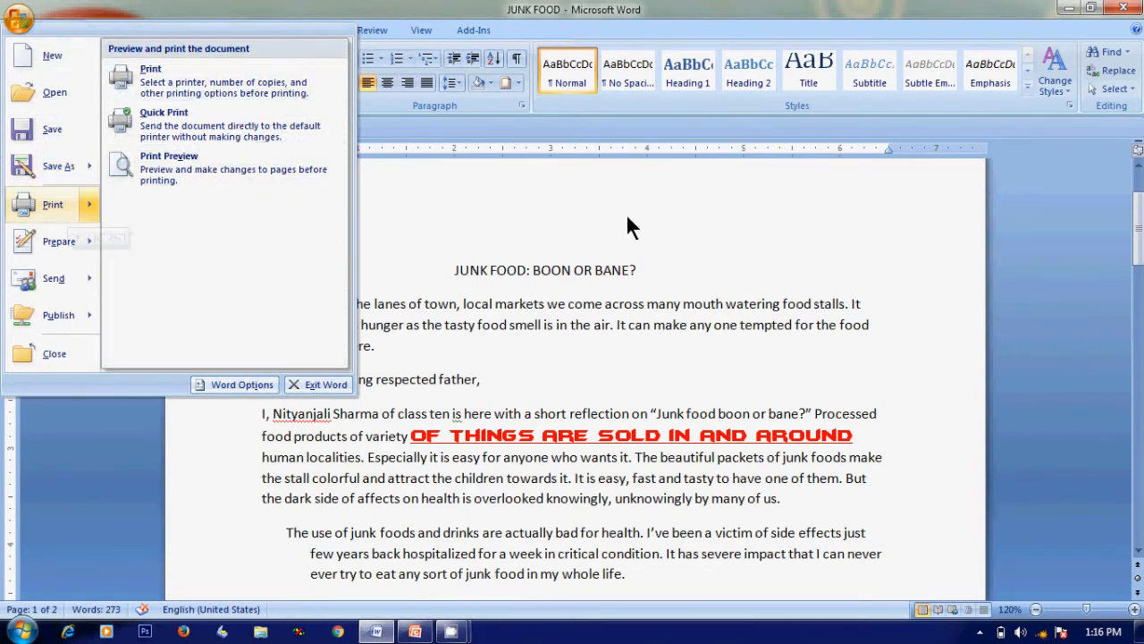
click(1013, 293)
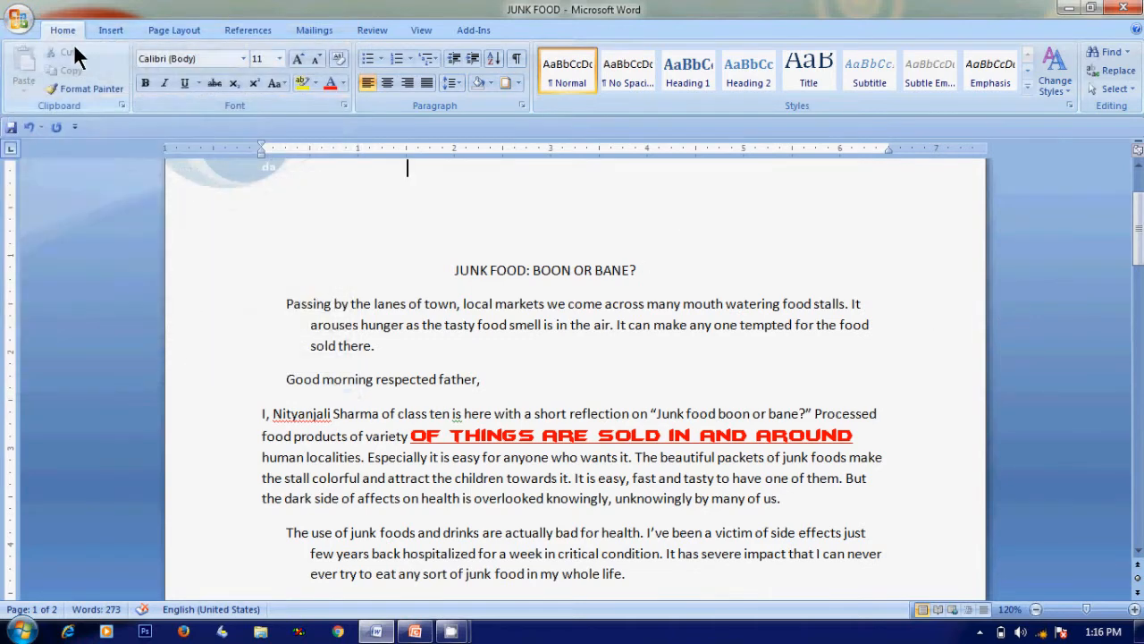
Examine the preset page margins and the full list of paper sizes without applying any of them
click(183, 30)
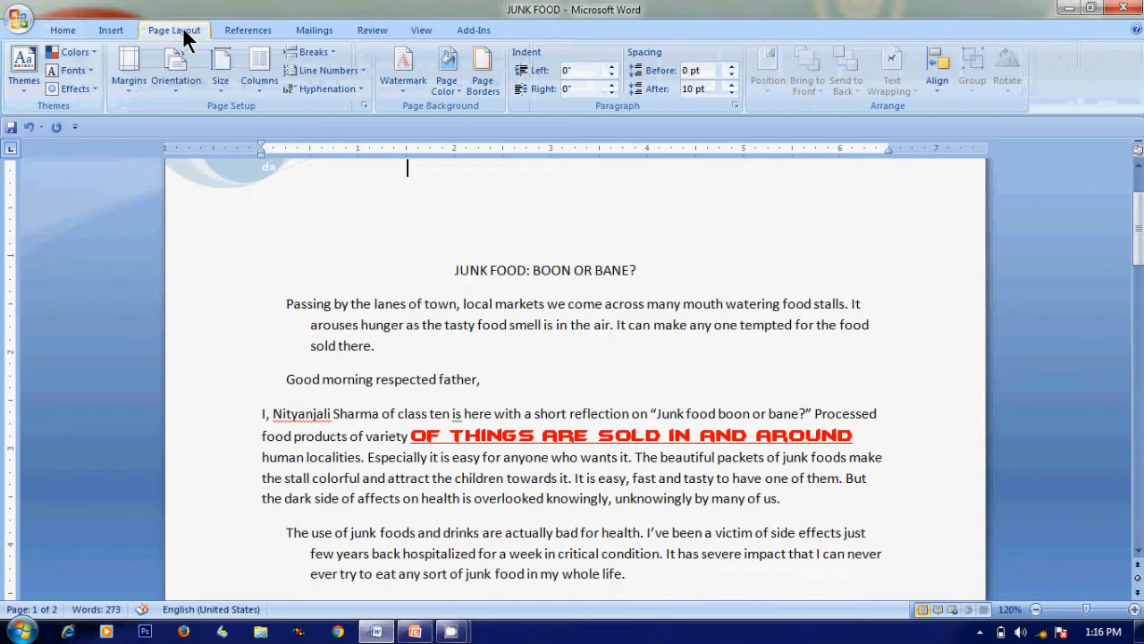
click(129, 91)
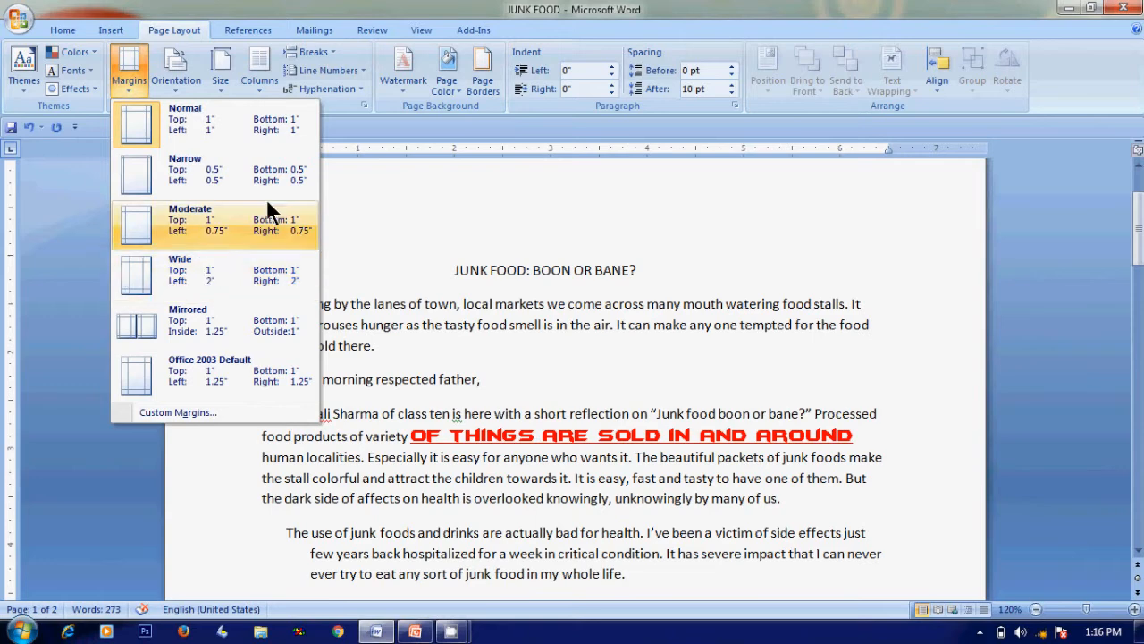
click(219, 79)
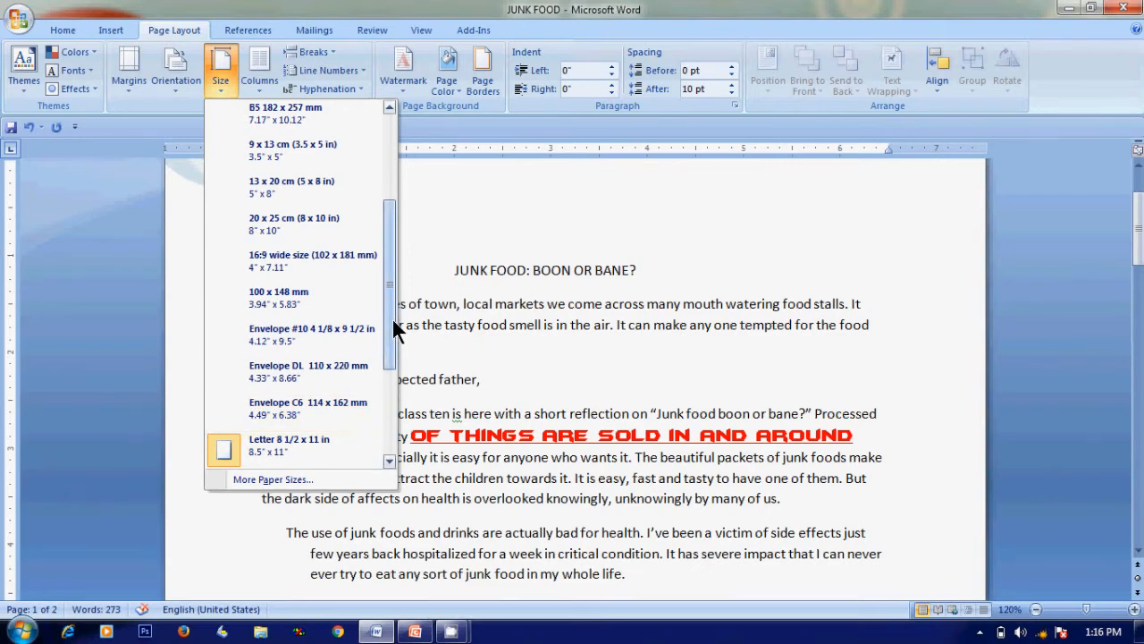
drag(391, 317, 400, 419)
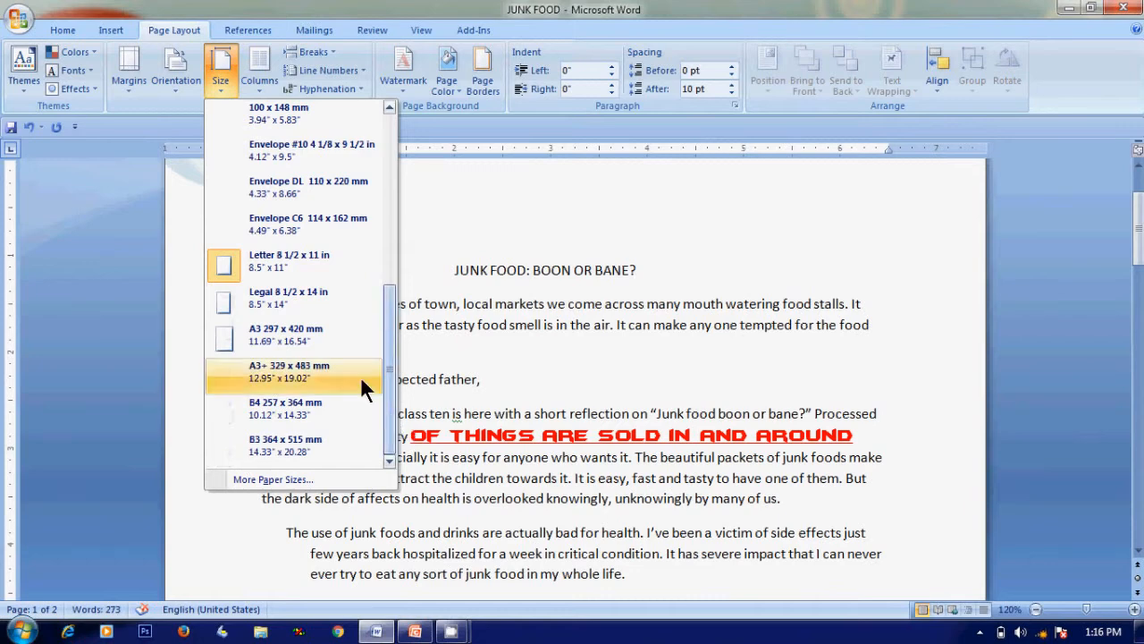
drag(390, 393, 371, 200)
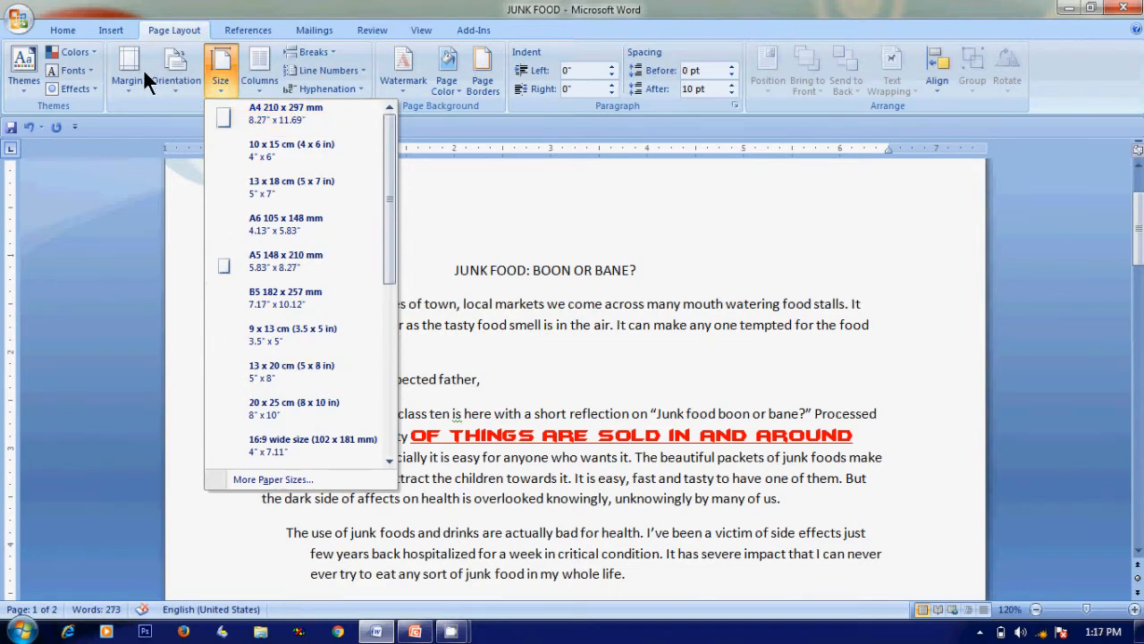
click(535, 201)
drag(535, 201, 290, 143)
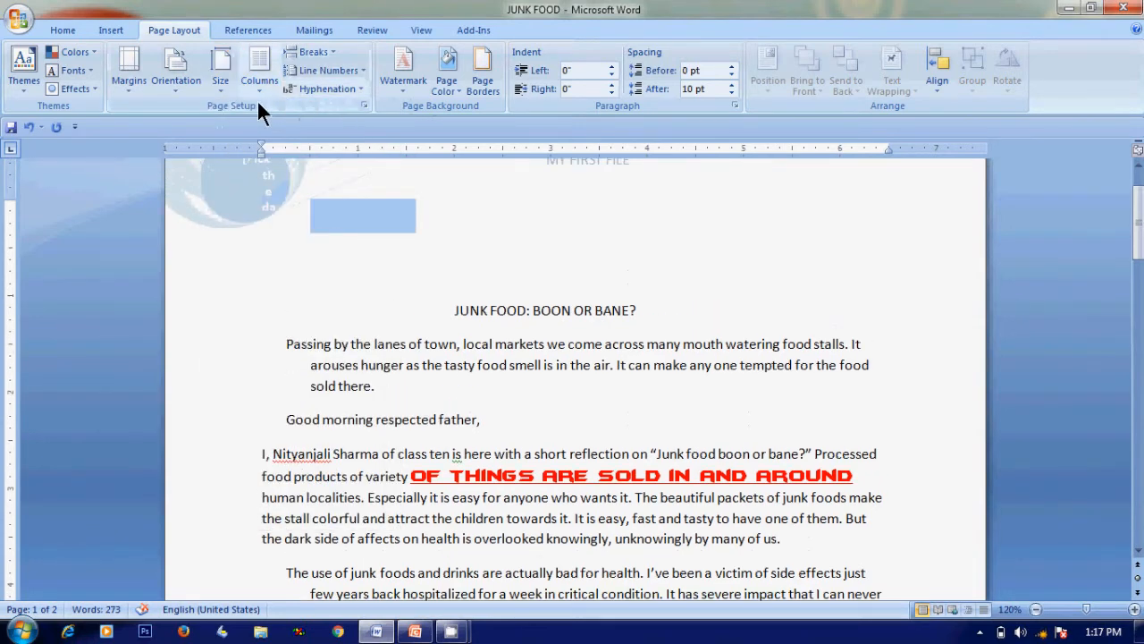
Open Page Setup and set the document's top margin to 0.4"
click(365, 105)
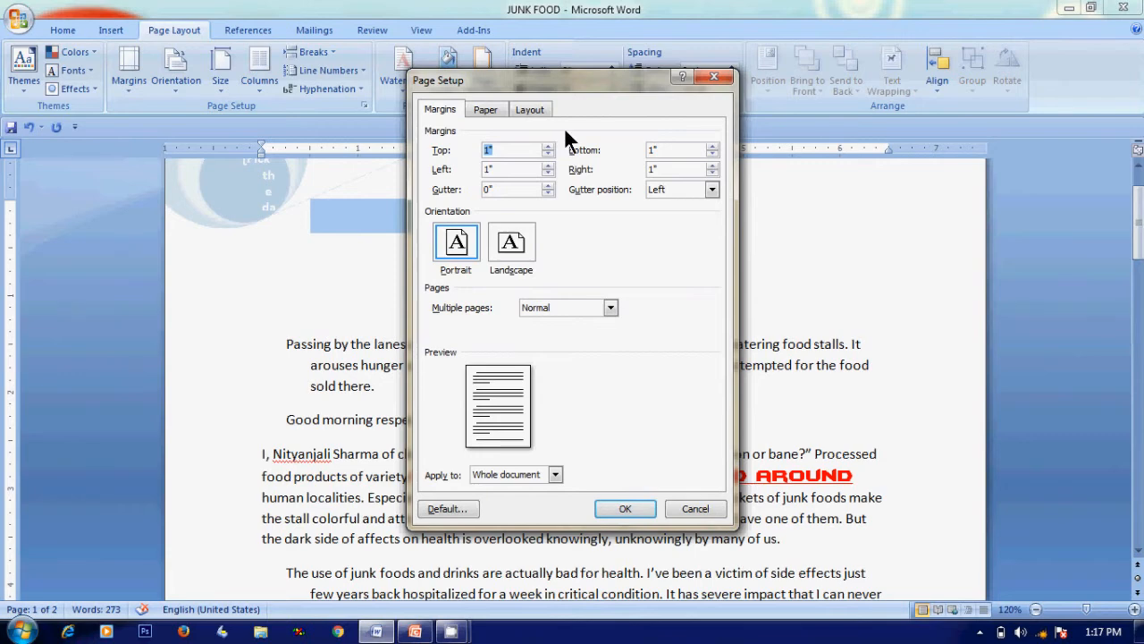
click(489, 151)
drag(489, 150, 533, 154)
text(0.4")
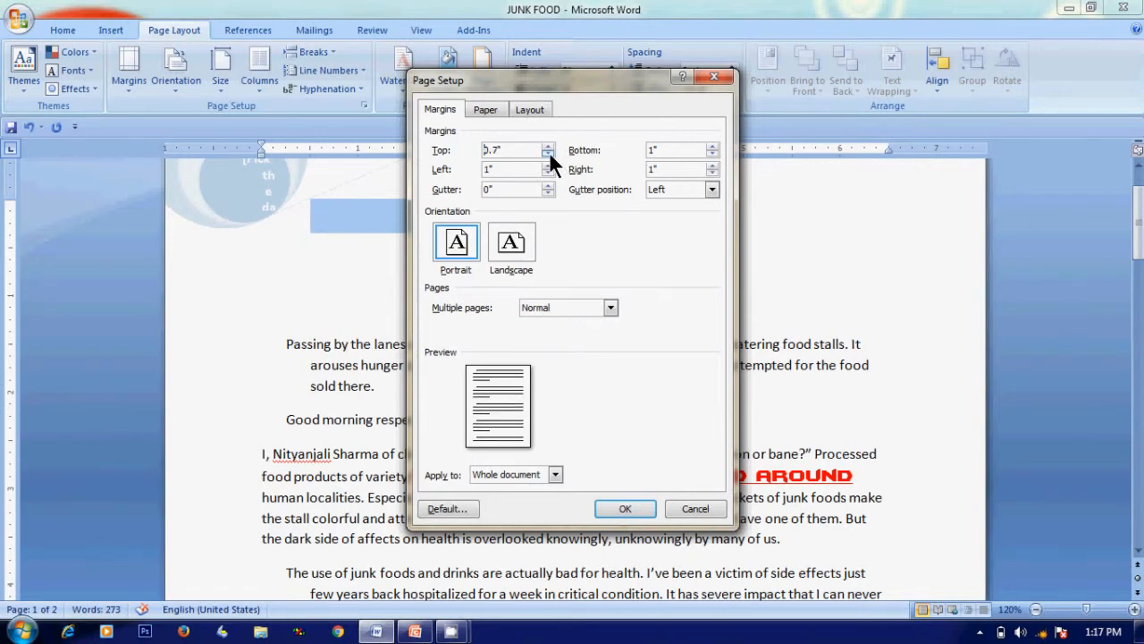
click(552, 145)
click(552, 146)
click(551, 145)
click(551, 146)
click(551, 145)
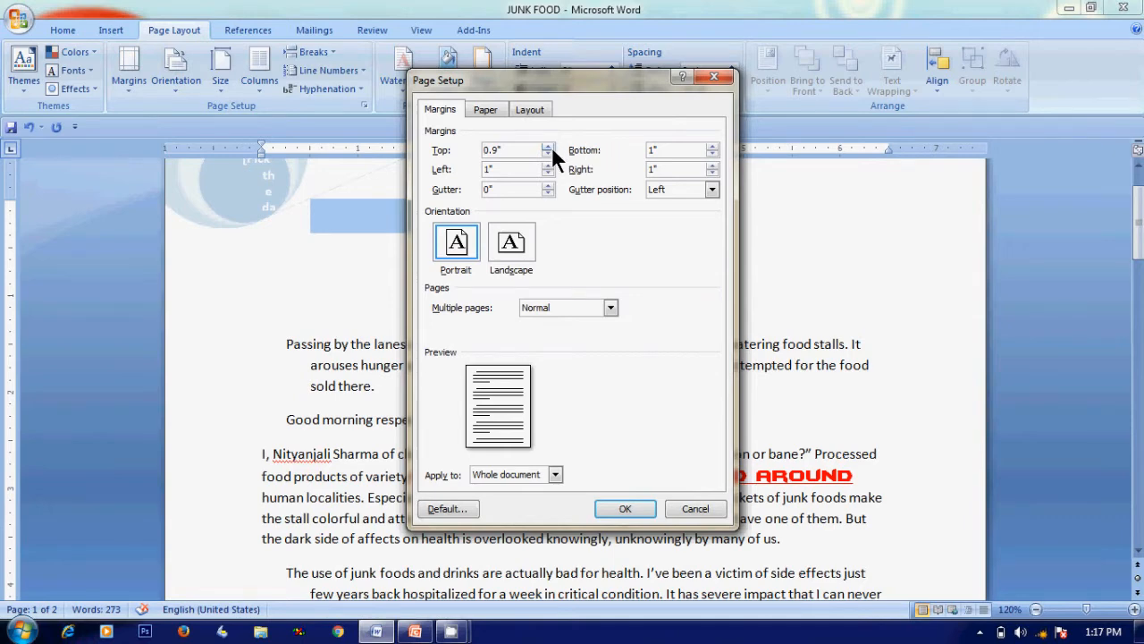
click(547, 154)
click(547, 154)
click(547, 154)
click(547, 153)
click(547, 154)
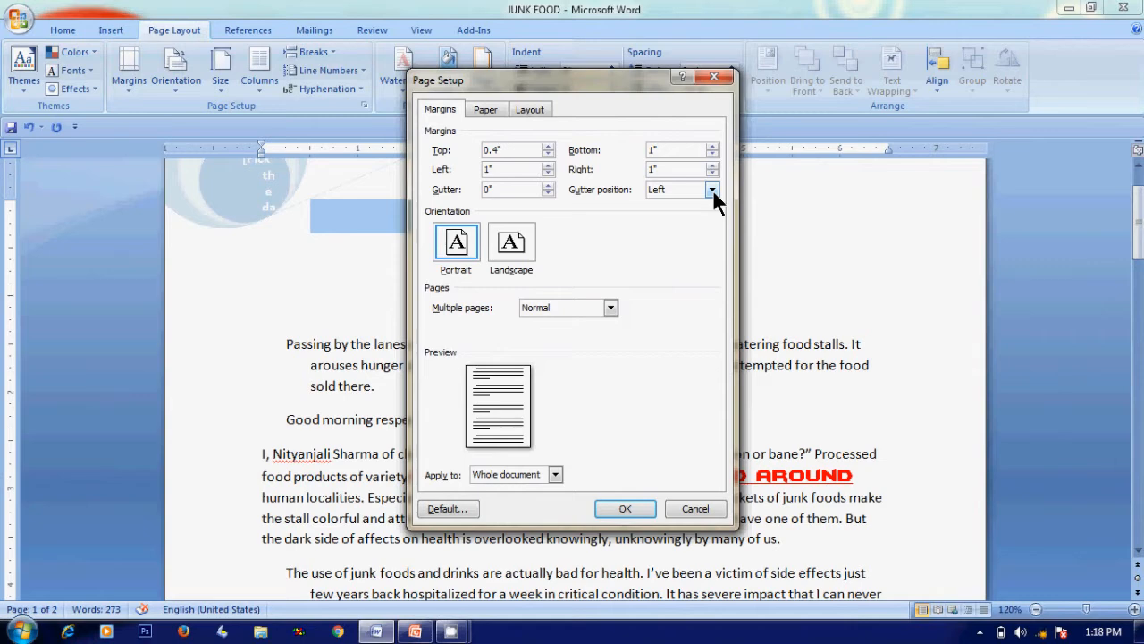
Compare the Portrait and Landscape orientations in the preview and set the whole document to Landscape
click(524, 241)
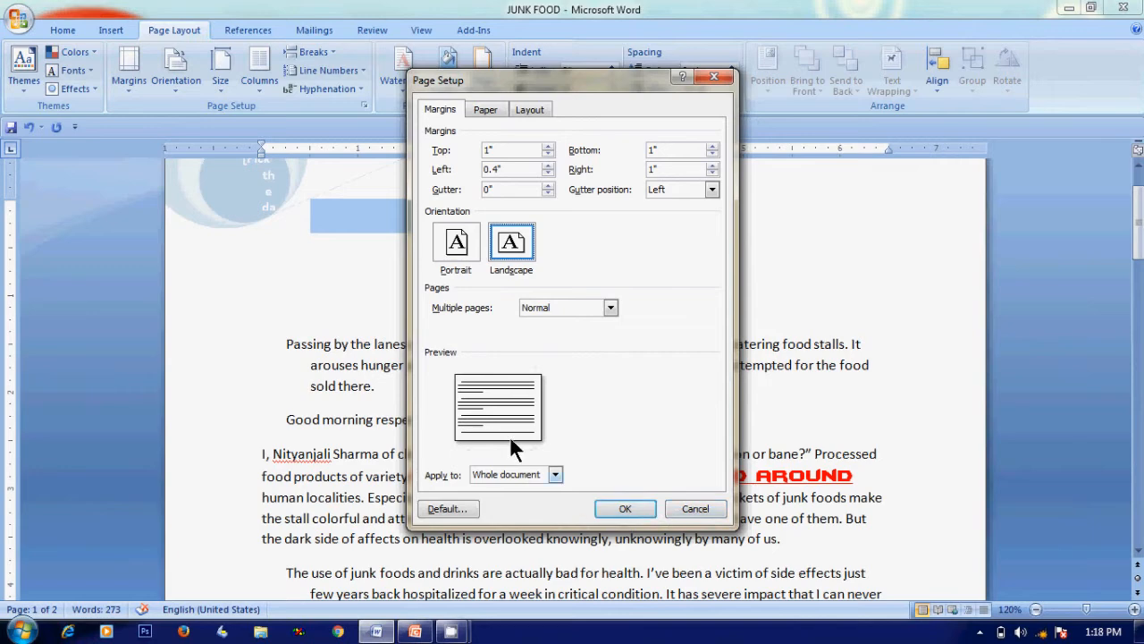
click(457, 241)
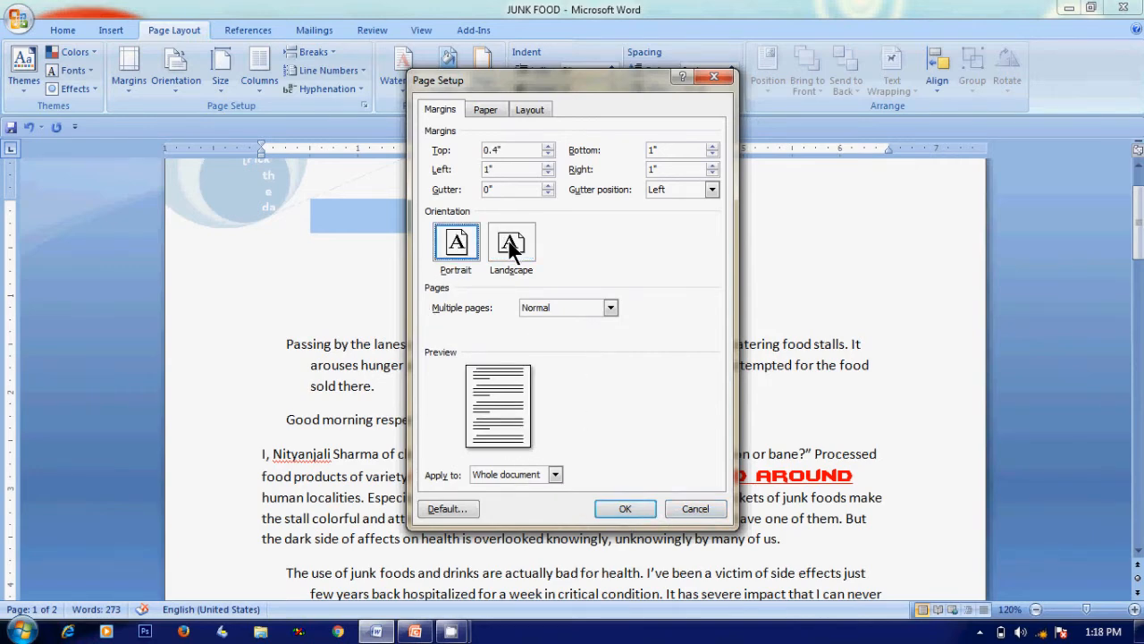
click(509, 242)
click(457, 242)
click(511, 245)
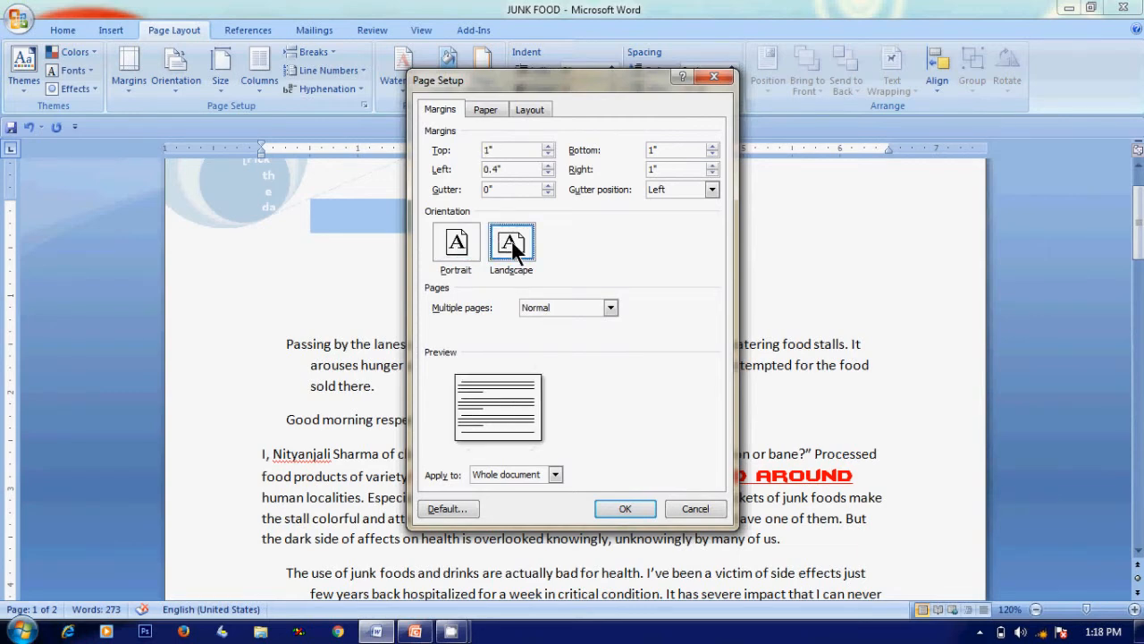
click(462, 241)
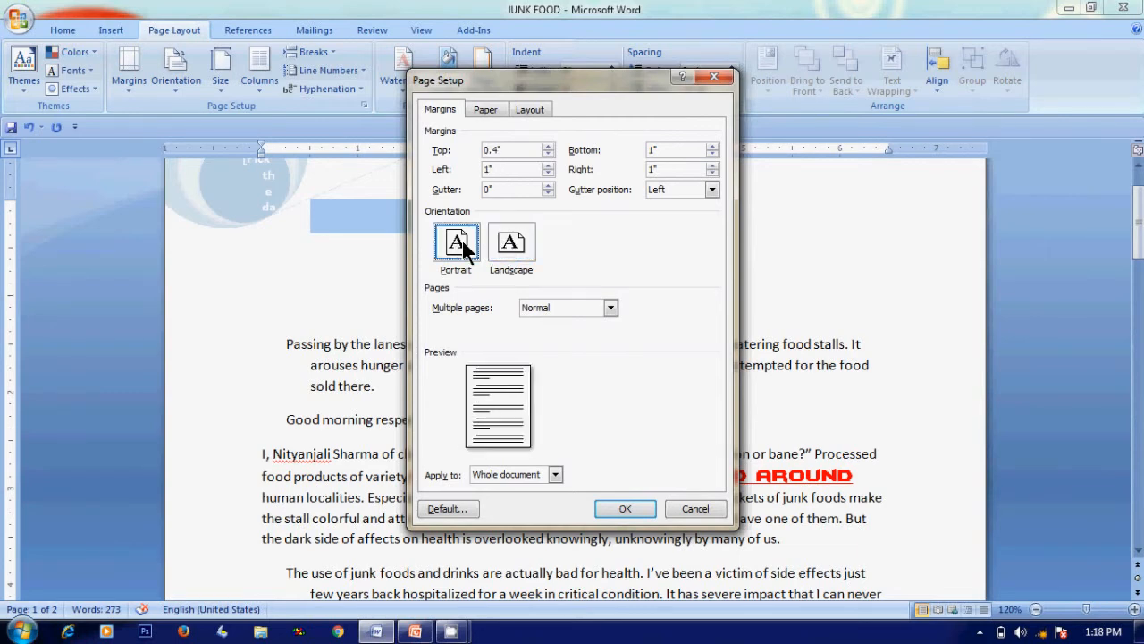
click(517, 249)
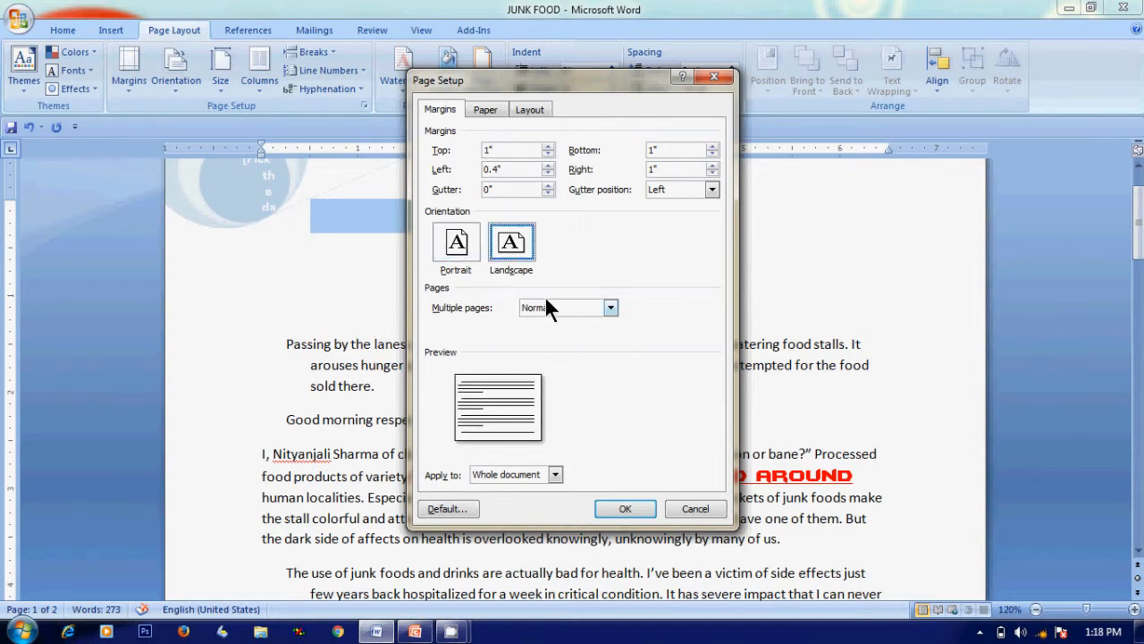
Examine the paper sizes available in Page Setup and the section, header and footer layout settings
click(486, 109)
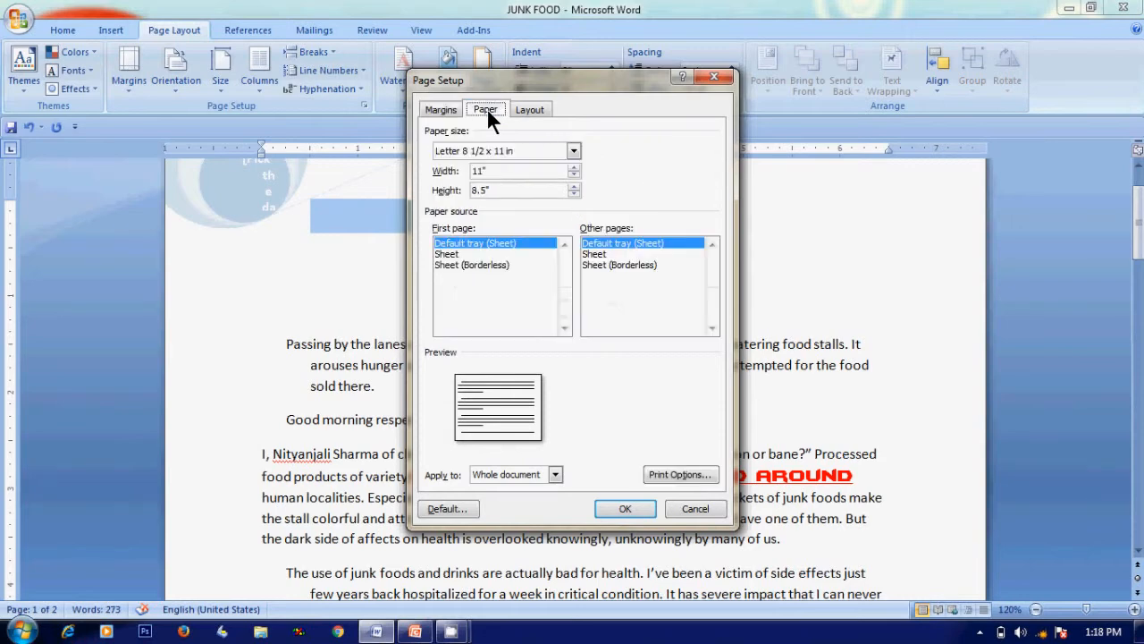
click(573, 151)
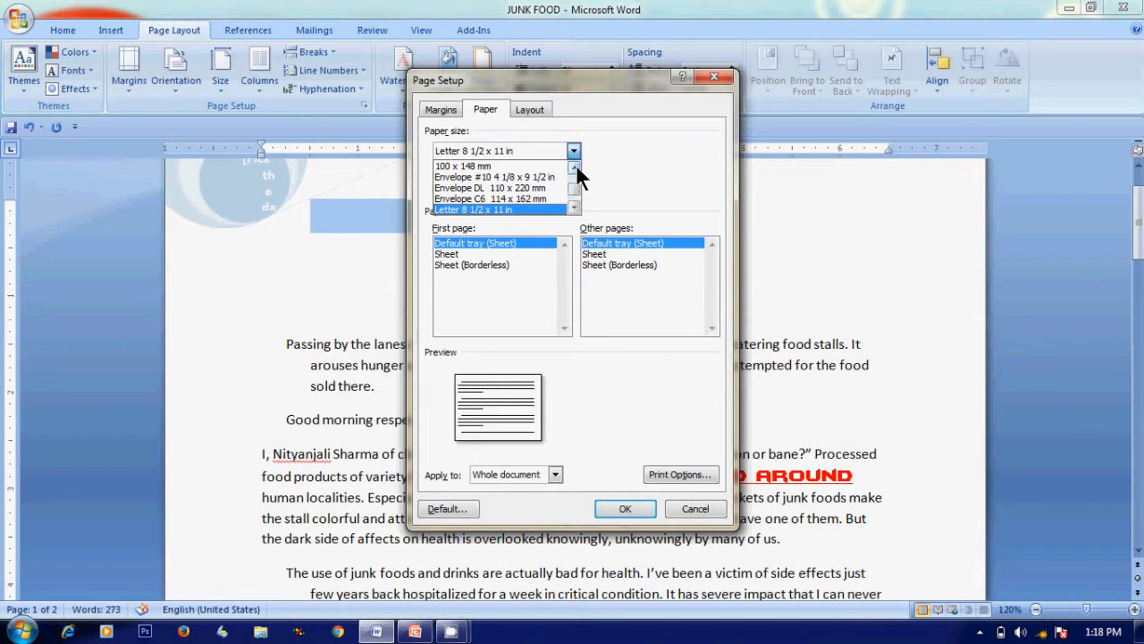
click(574, 167)
click(574, 167)
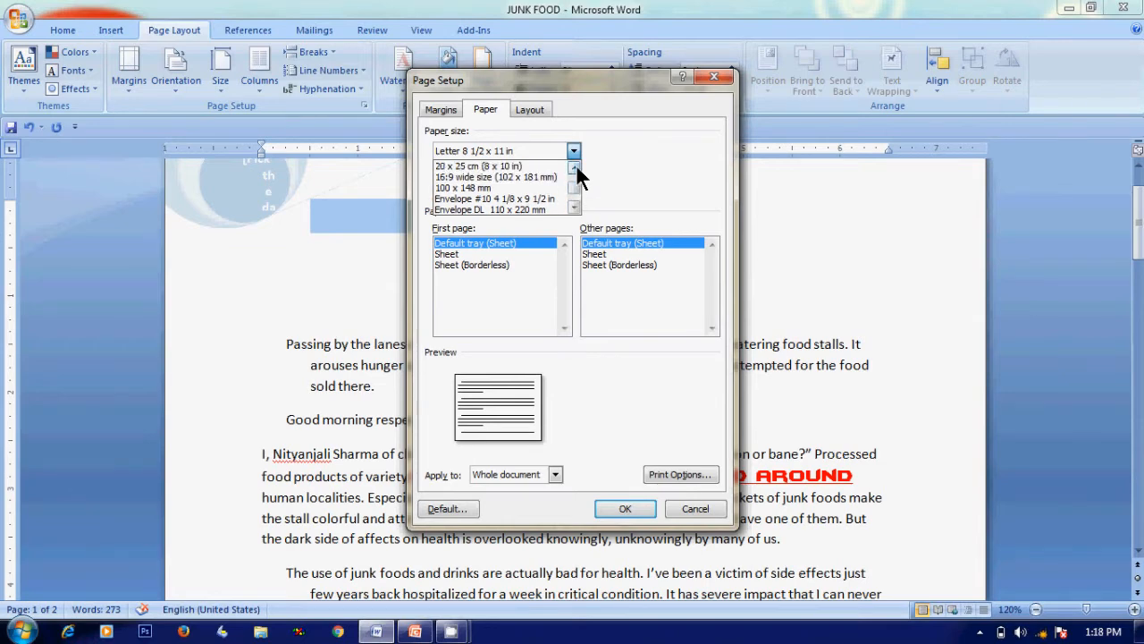
click(574, 207)
click(574, 206)
click(573, 207)
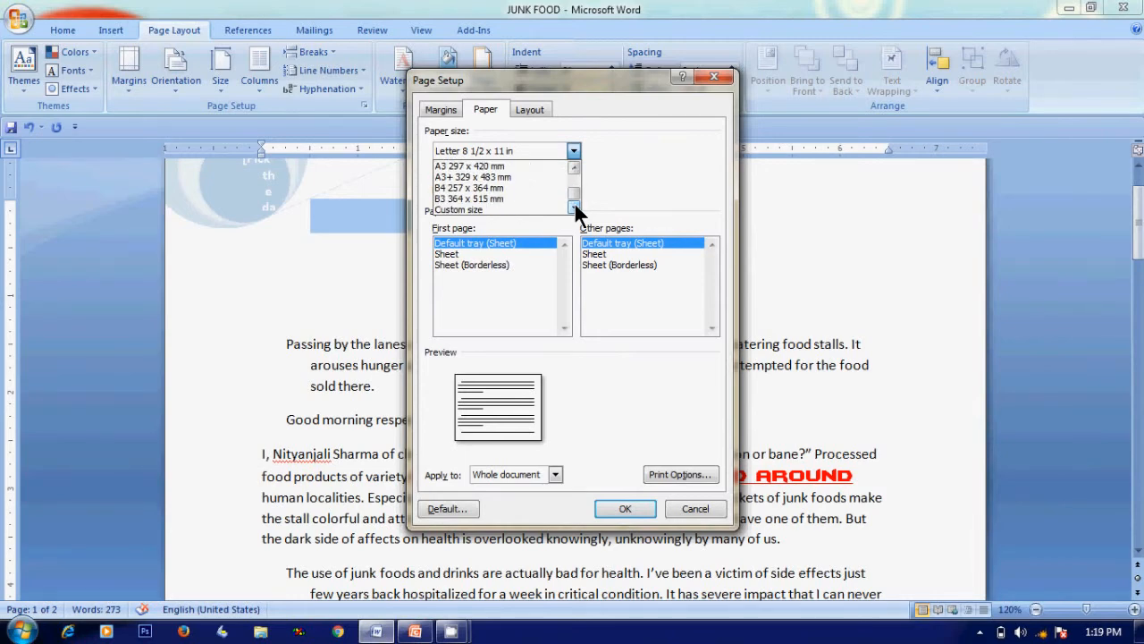
click(640, 173)
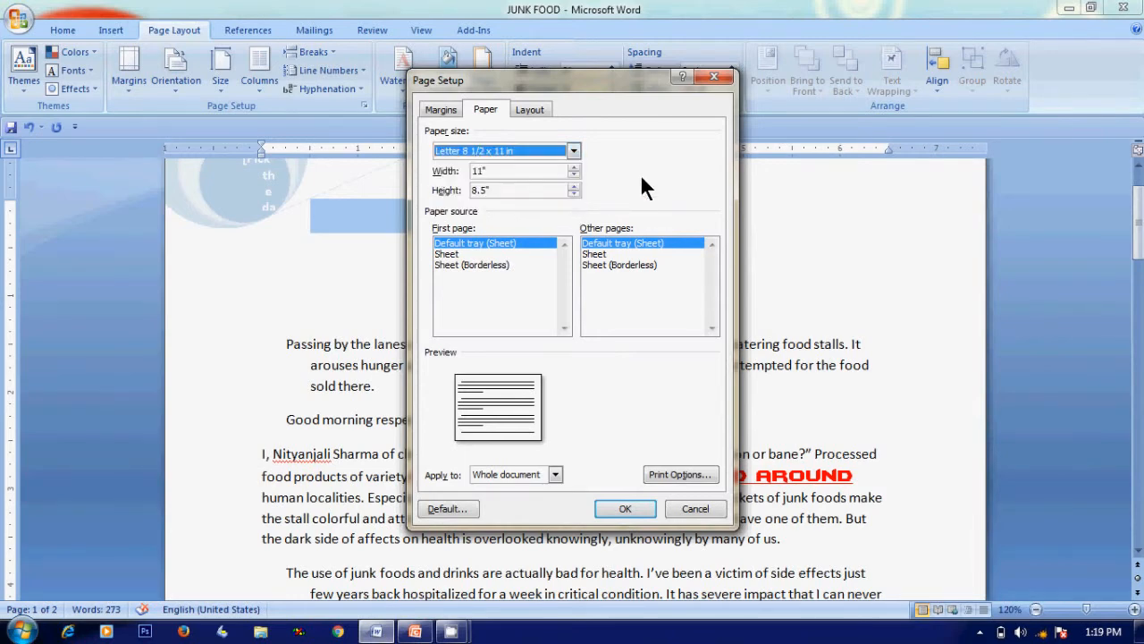
click(536, 110)
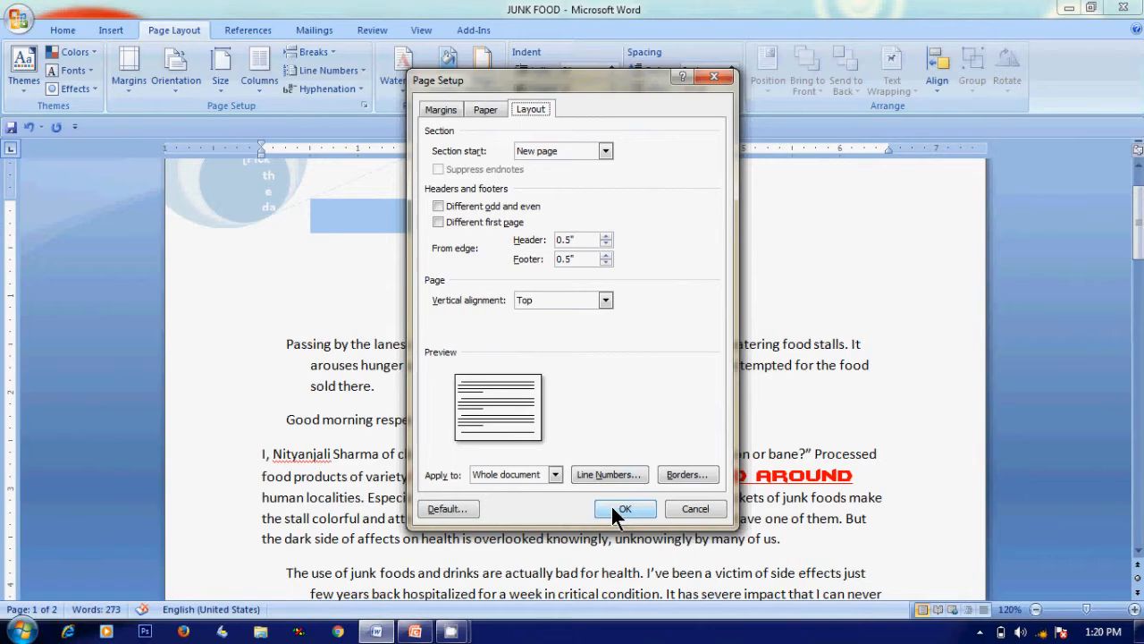
Set both the top and bottom page margins to 0.5"
click(441, 109)
click(549, 154)
click(548, 146)
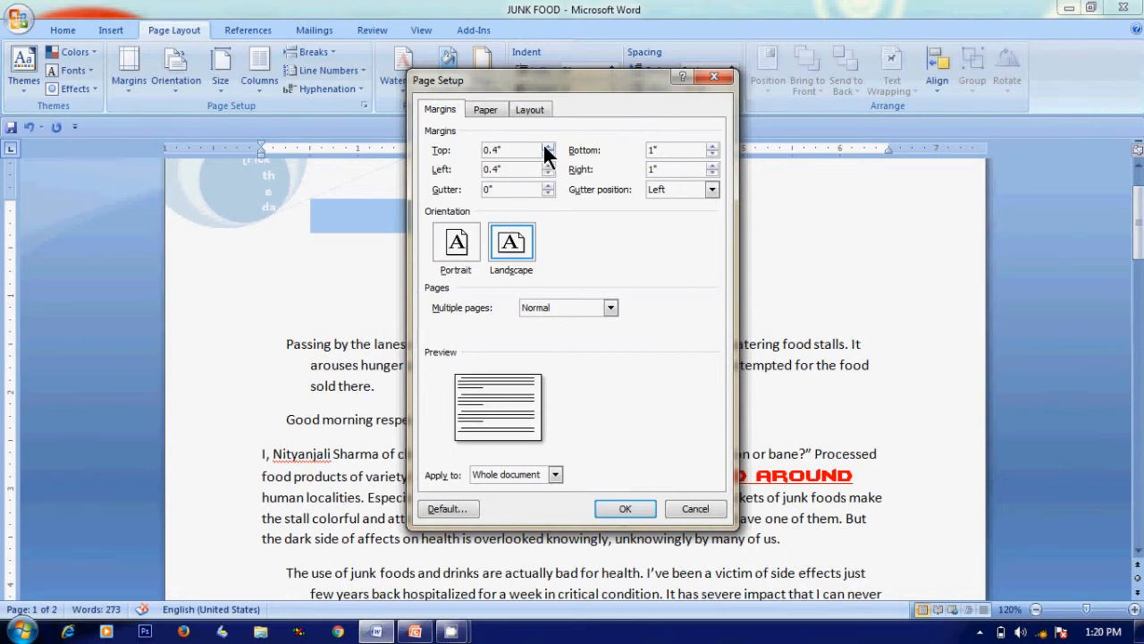
click(714, 151)
click(714, 151)
click(713, 152)
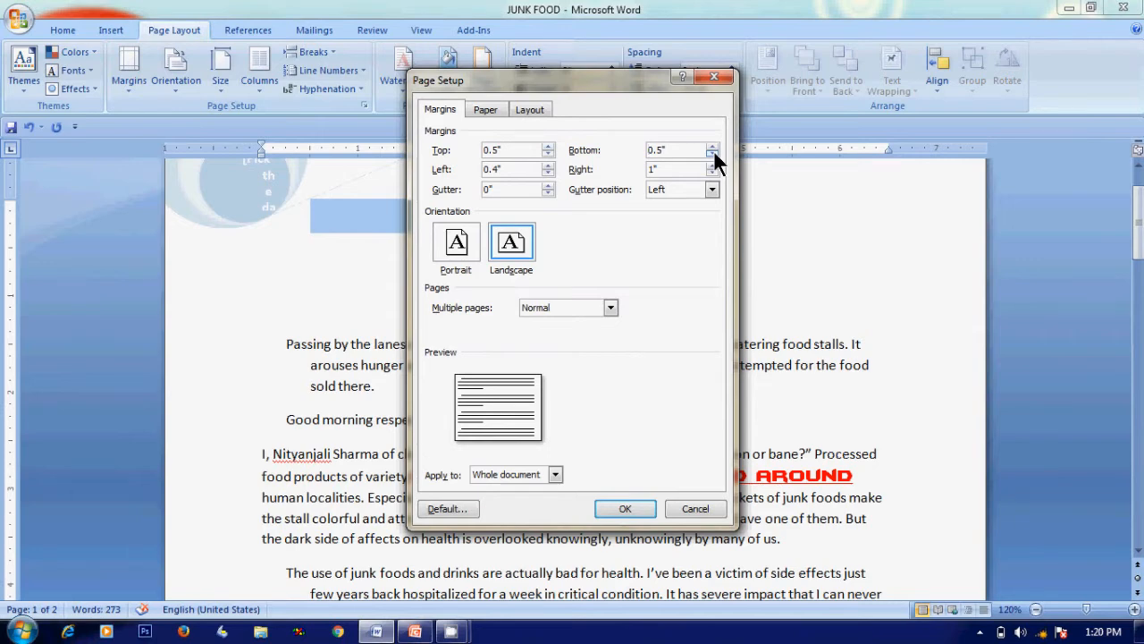
Set the left page margin to 0.5" and apply the page setup to the whole document
click(548, 172)
click(547, 166)
click(547, 166)
click(547, 166)
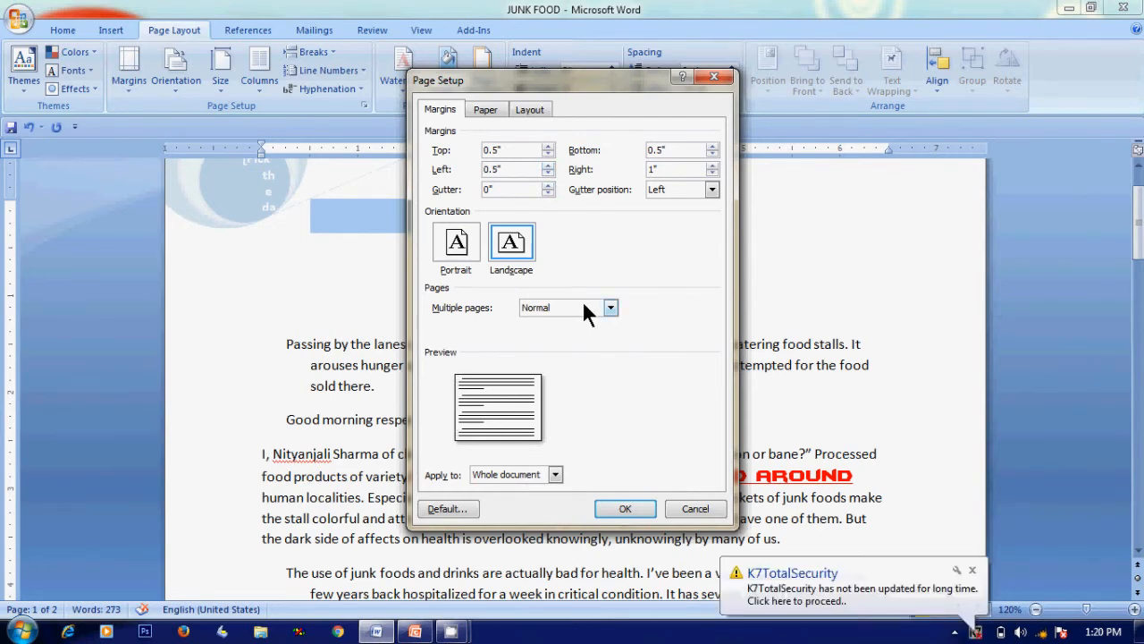
click(624, 509)
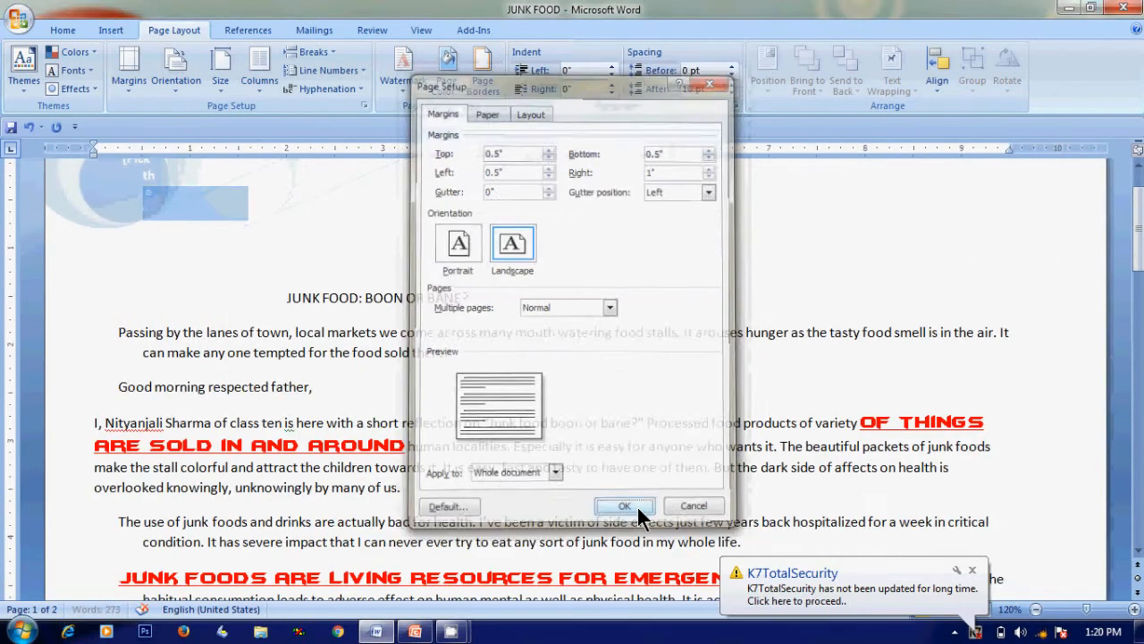
Dismiss the antivirus notification and switch to the presentation's slide on modifying page layout, size and margins
click(972, 570)
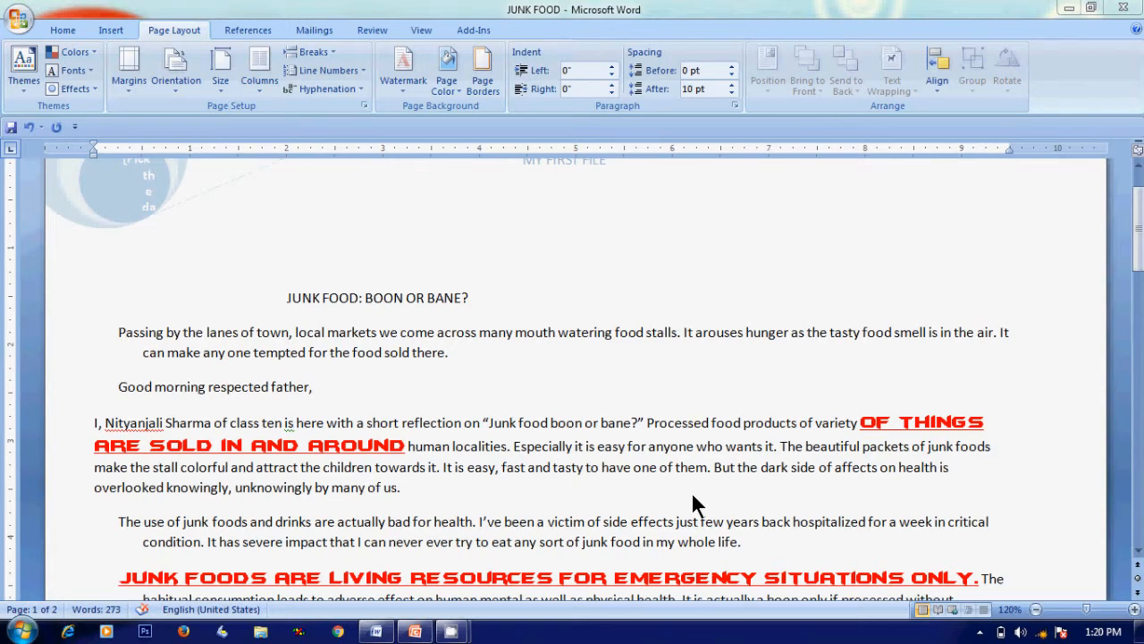
key(alt+Tab)
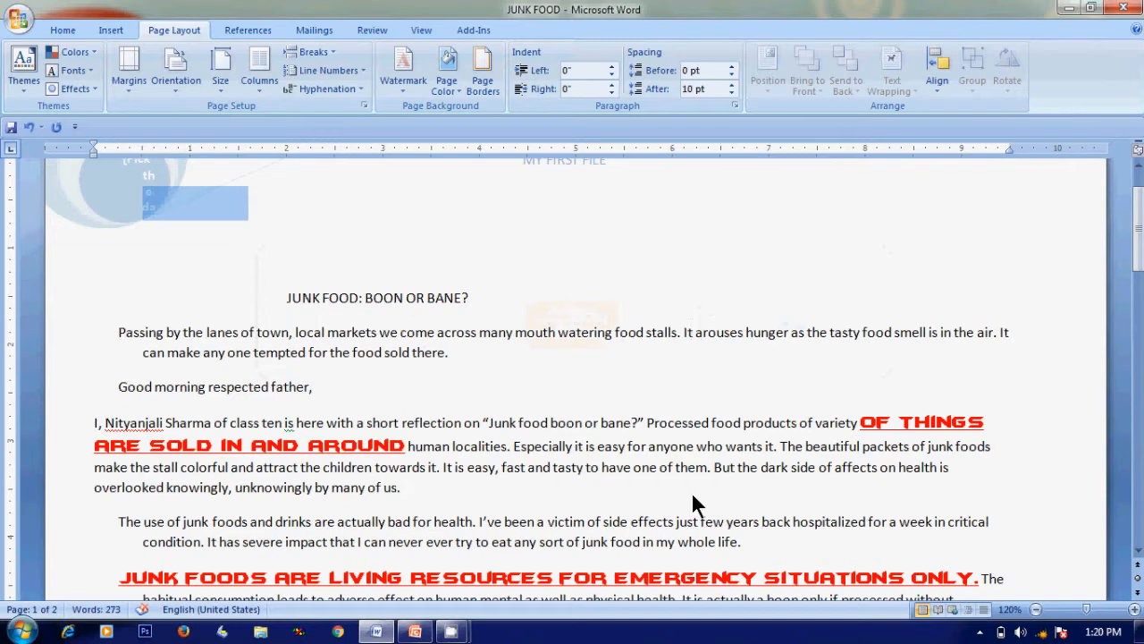
key(alt+Tab)
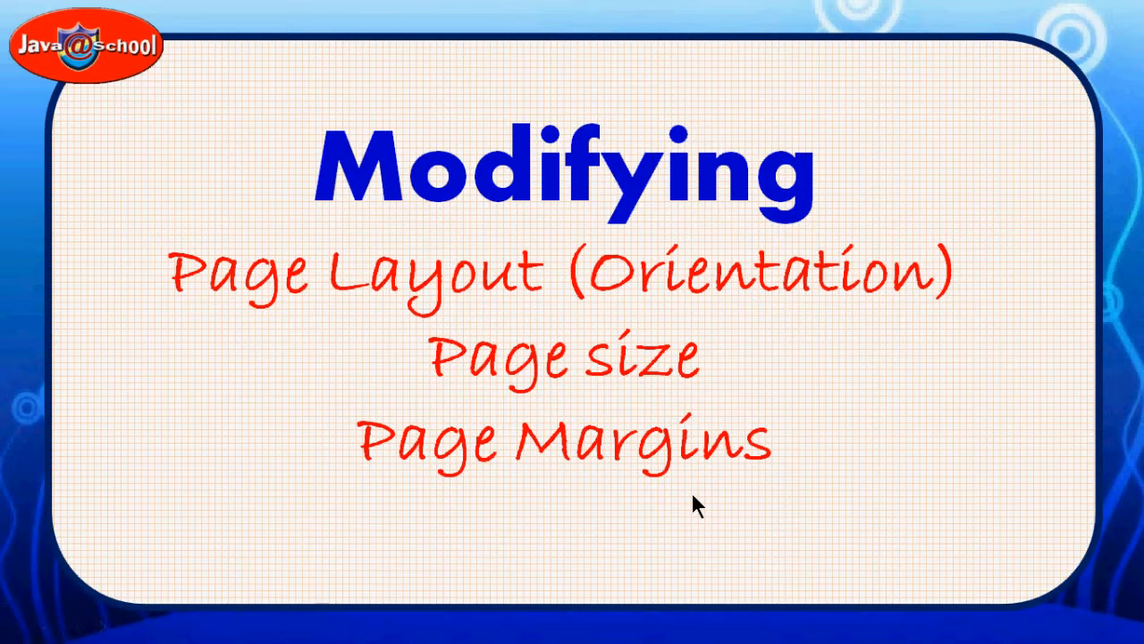
Advance the presentation to the slide on page, section and deleting breaks and switch to the Online education document in Word
click(799, 377)
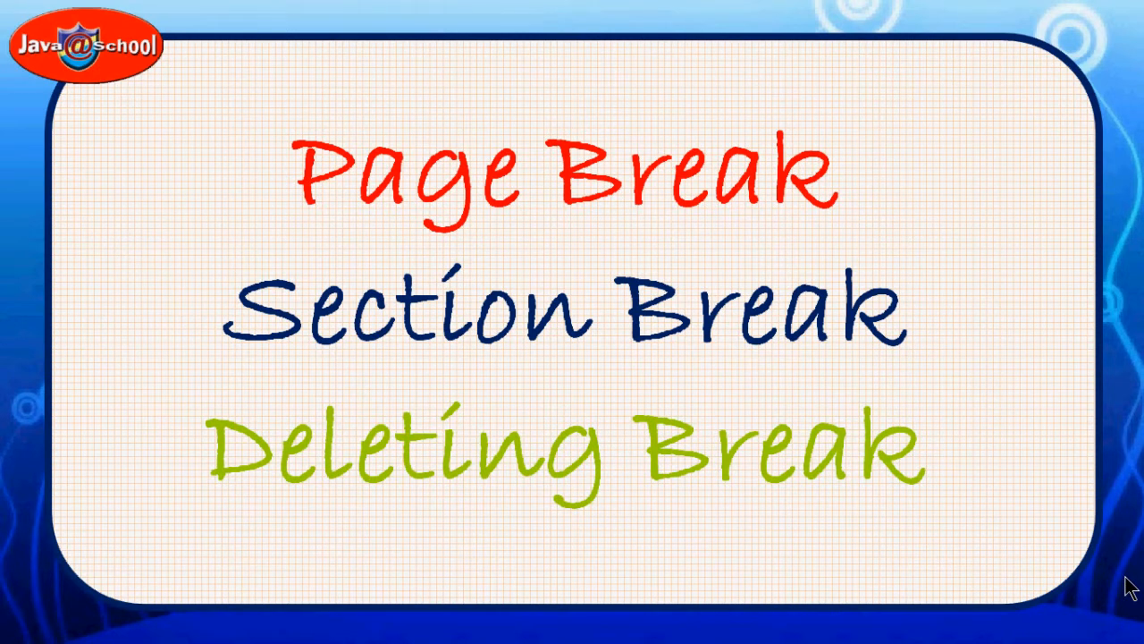
key(alt+Tab)
key(alt+Tab)
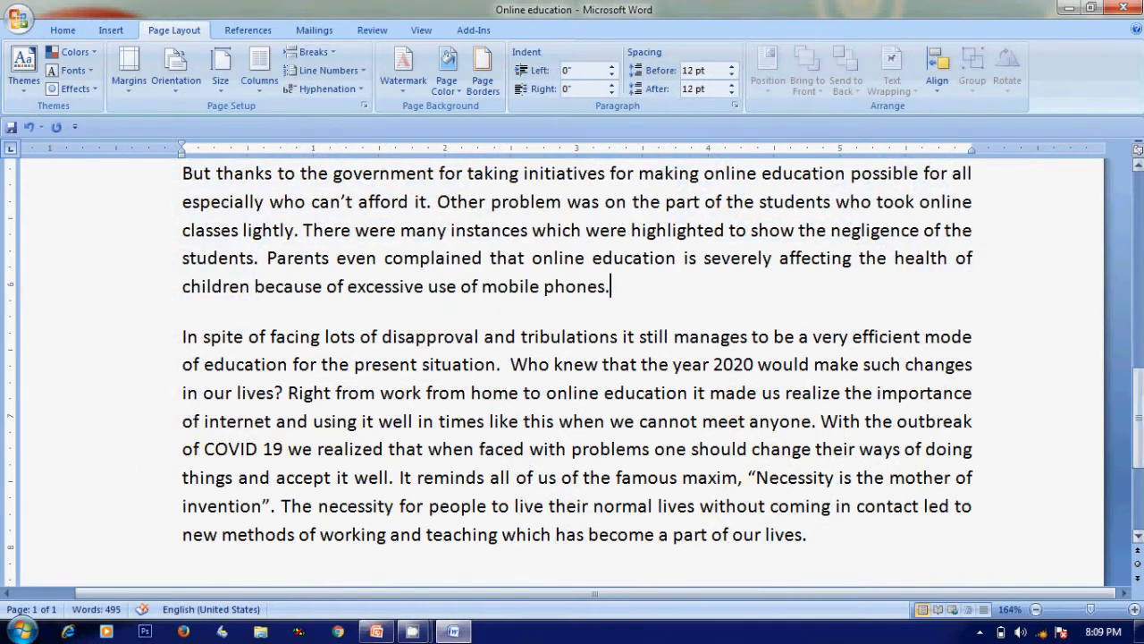
Insert a page break before "One who watches news" in the paragraph about network issues
click(1139, 168)
click(1139, 169)
click(1139, 168)
click(1139, 168)
click(1139, 168)
click(1139, 168)
click(1138, 168)
click(1138, 168)
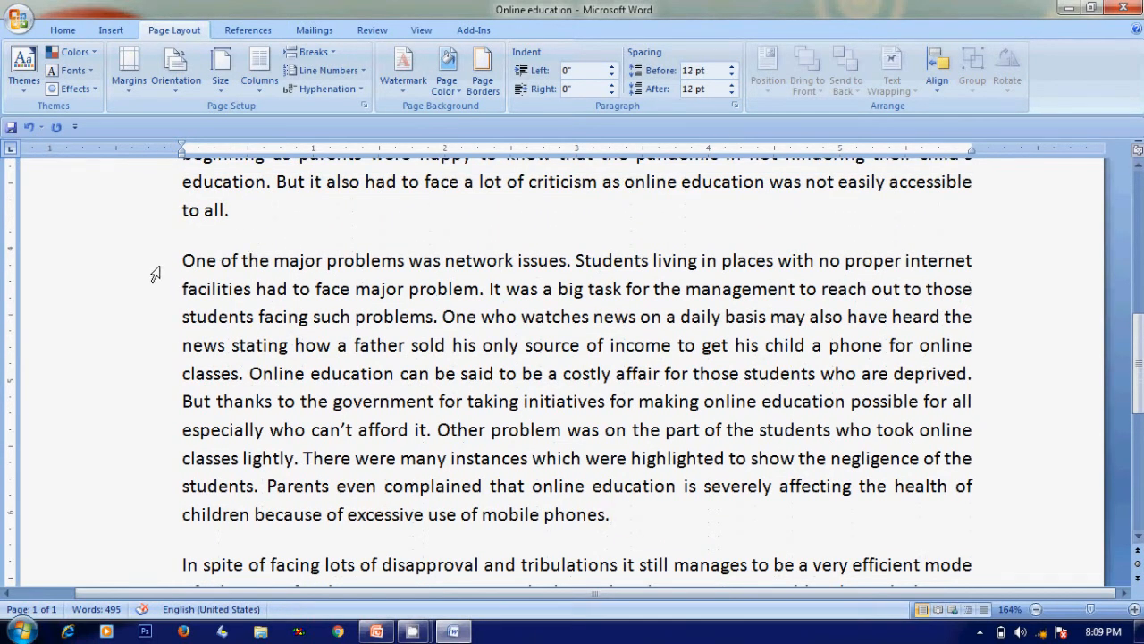
click(444, 317)
click(114, 30)
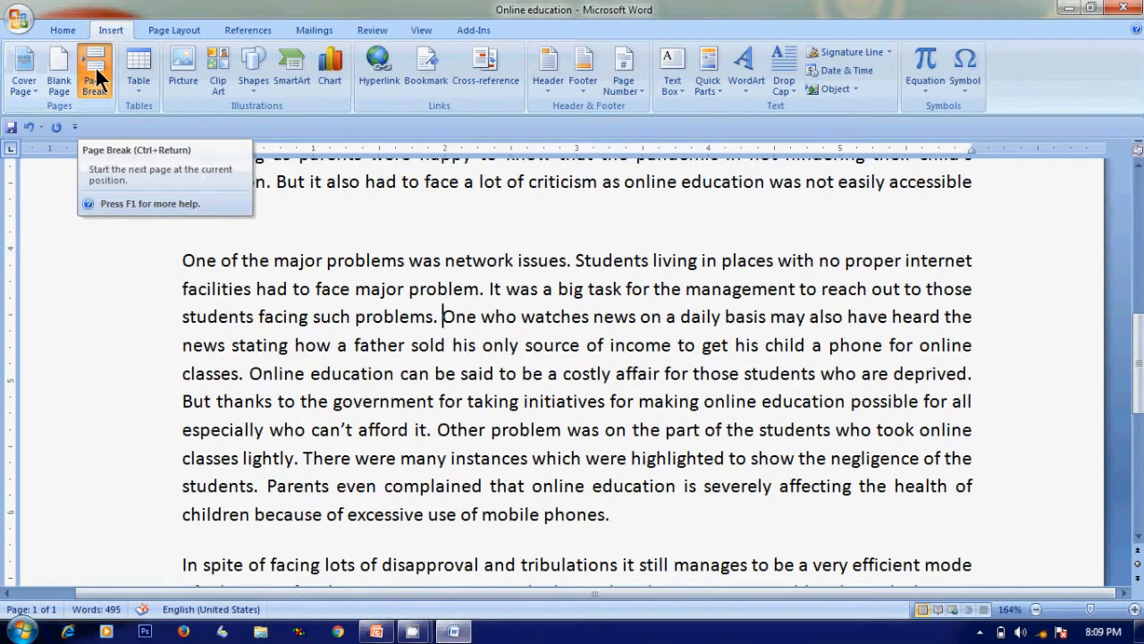
click(95, 65)
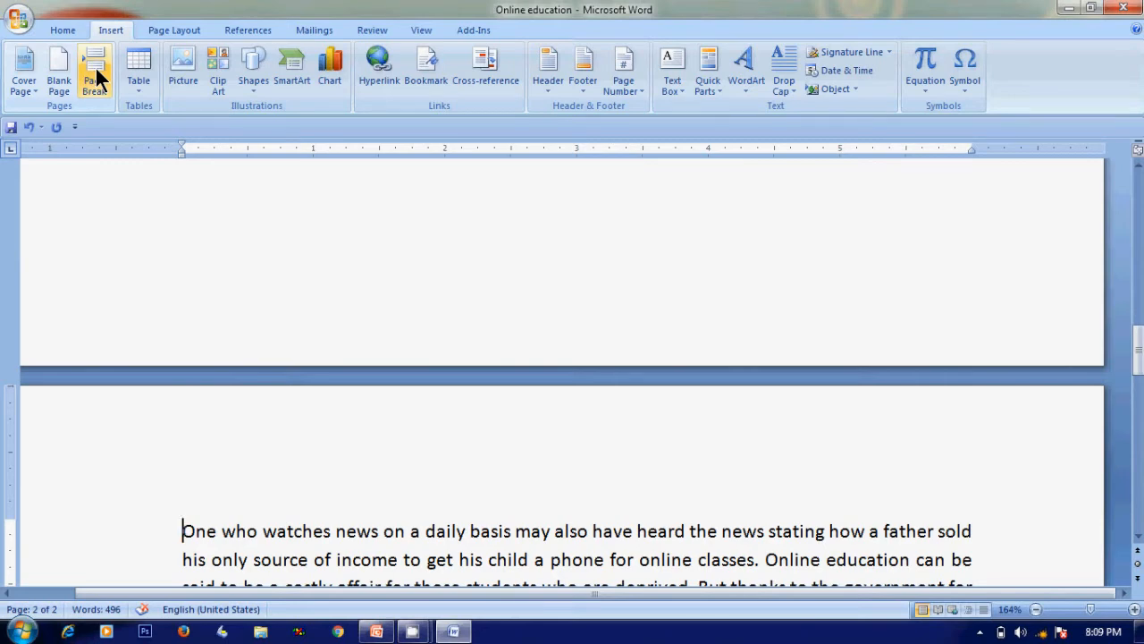
Examine how the page break divides the text between the first and second pages
key(Left)
key(Left)
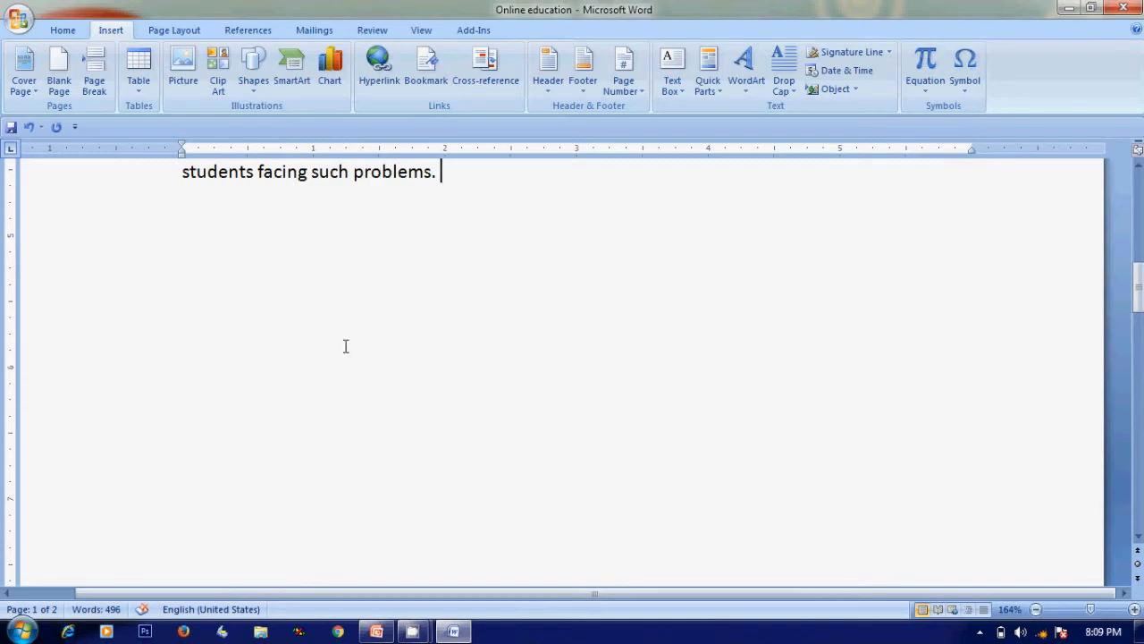
key(Up)
key(Up)
key(Up)
key(Up)
key(Up)
key(Up)
key(Up)
key(Up)
key(Up)
key(Up)
key(Up)
key(Up)
key(Up)
key(Up)
key(Up)
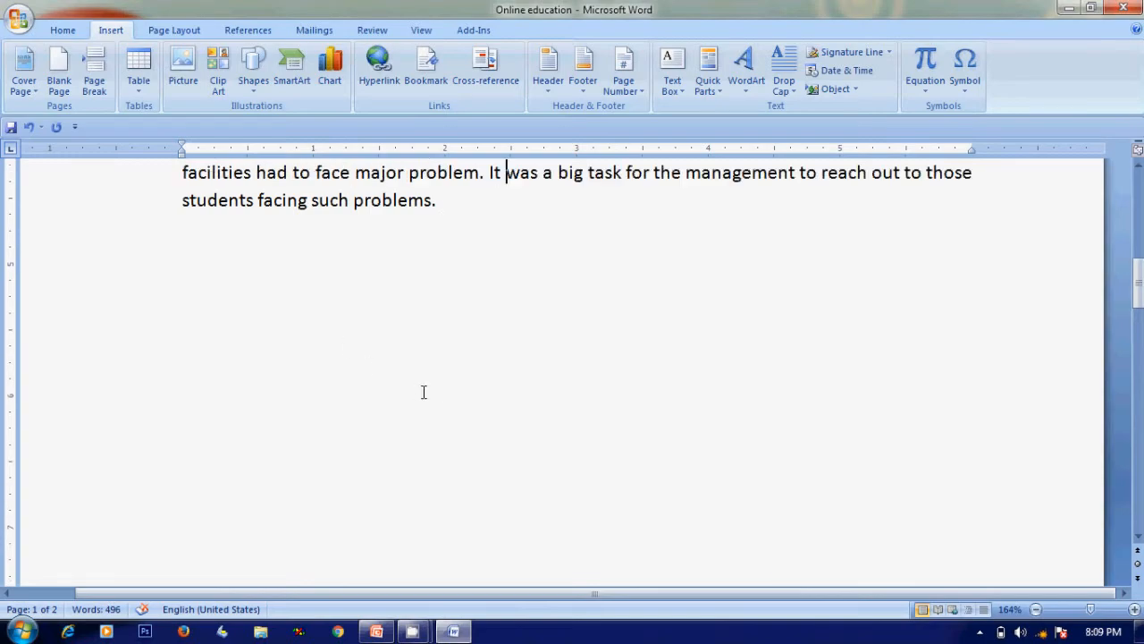
key(Up)
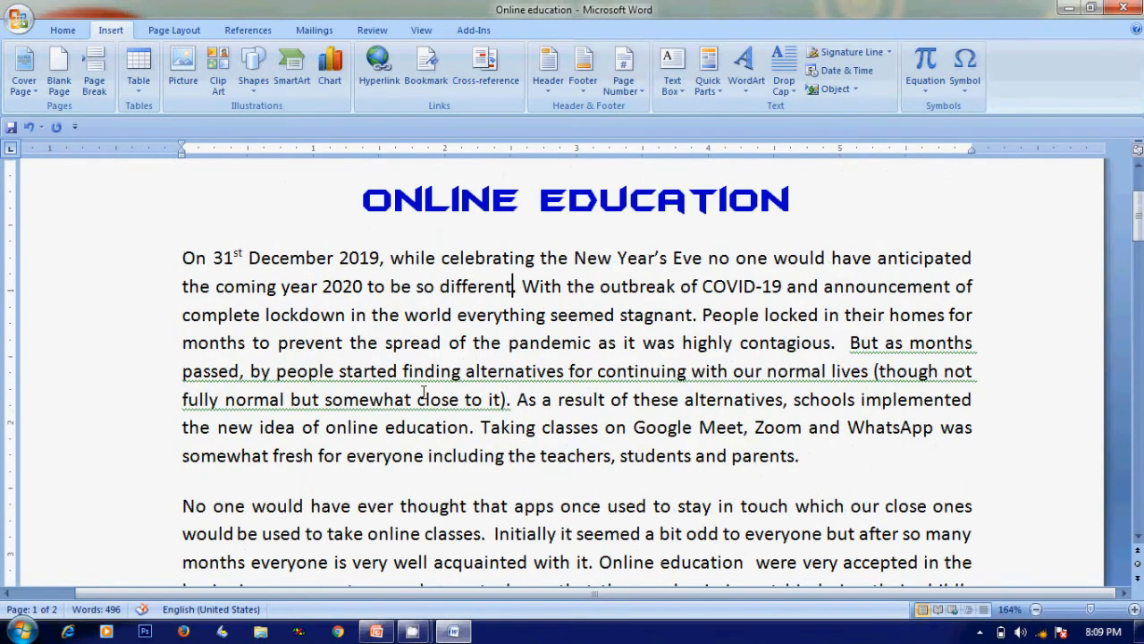
key(Down)
key(Down)
key(Down)
key(Down)
key(Down)
key(Down)
key(Down)
key(Down)
key(Down)
key(Down)
key(Down)
key(Down)
key(Down)
key(Down)
key(Down)
key(Down)
key(Down)
key(Down)
key(Up)
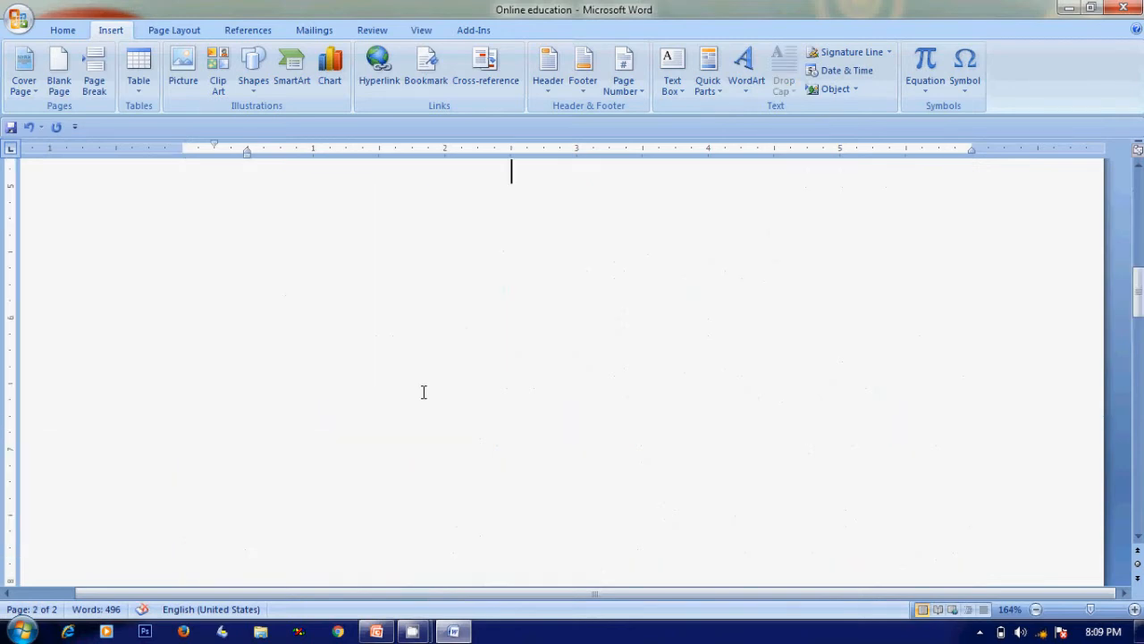
key(Down)
key(Down)
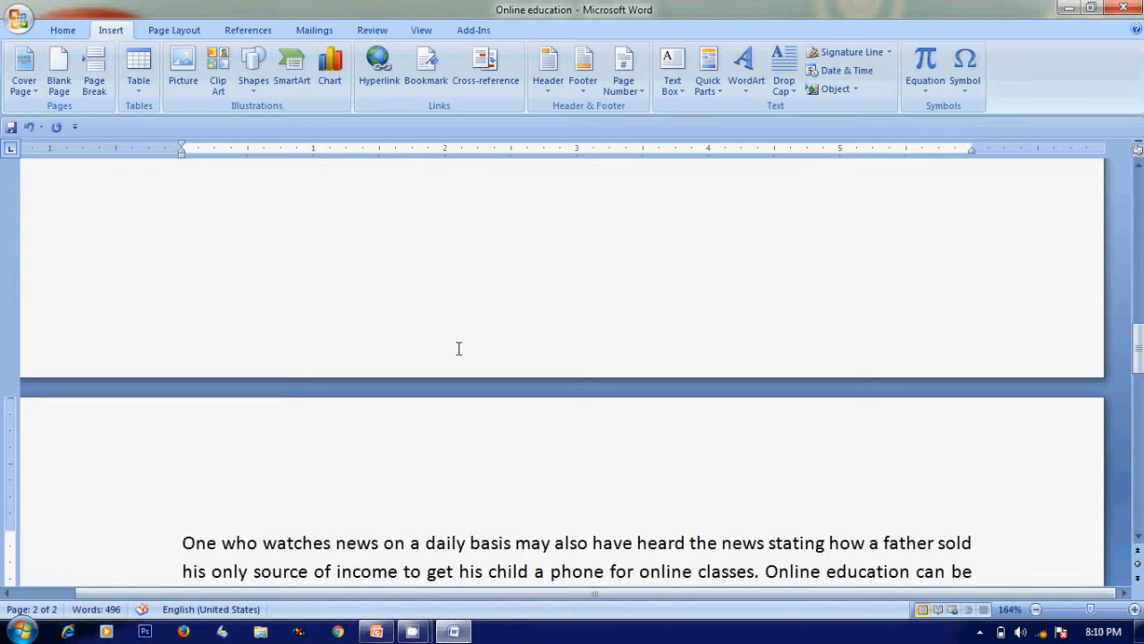
key(Down)
key(Page_Down)
key(Up)
key(Up)
key(Up)
key(Up)
key(Up)
key(Up)
key(Up)
key(Up)
key(Up)
key(Up)
key(Up)
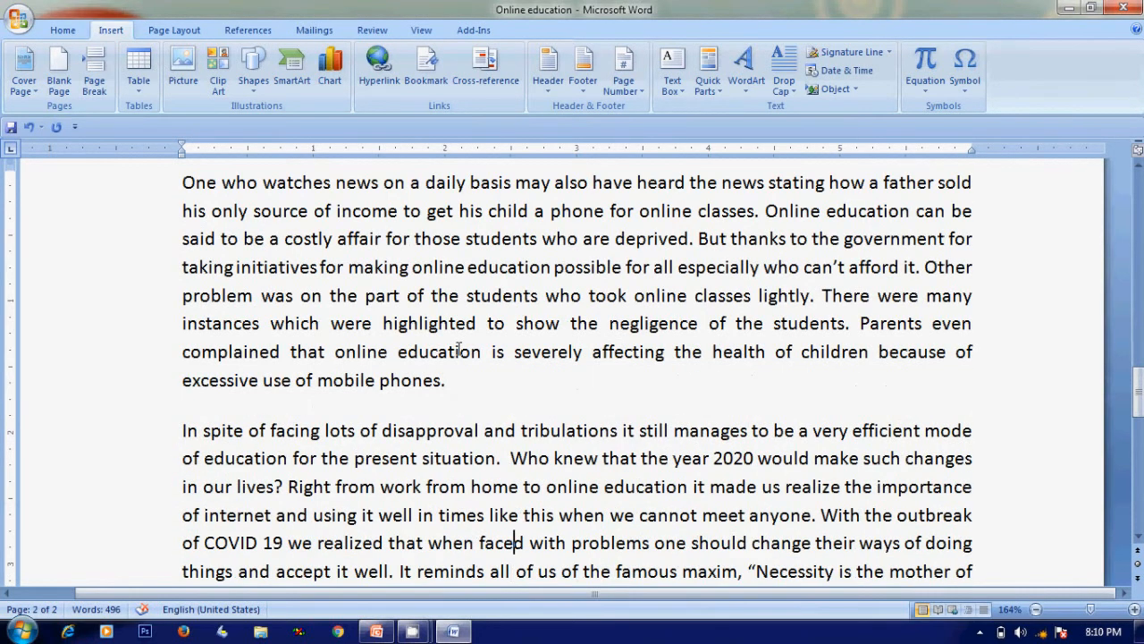
key(Page_Up)
key(Page_Up)
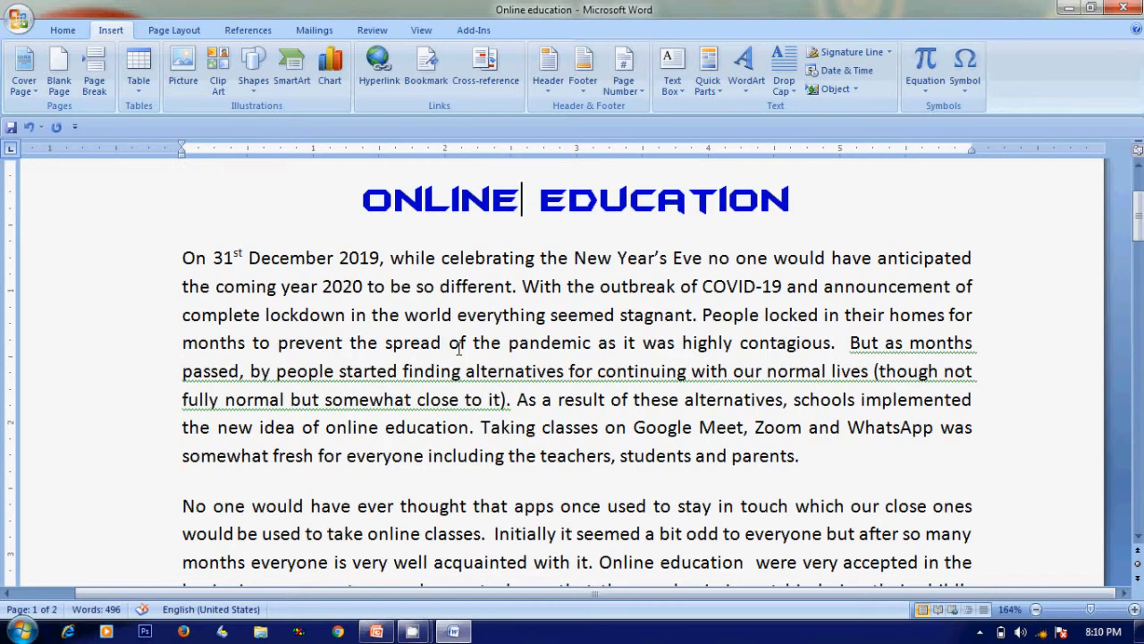
Undo the page break inserted in the paragraph about network issues
key(ctrl+z)
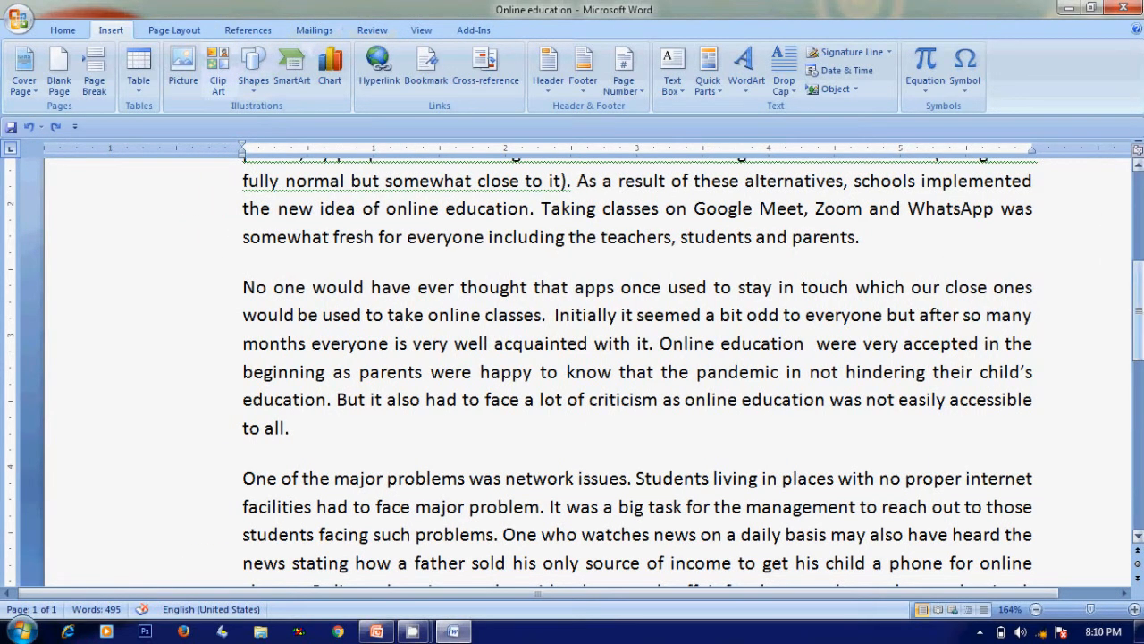
drag(1139, 306, 1058, 334)
scroll(1056, 332, up, 2)
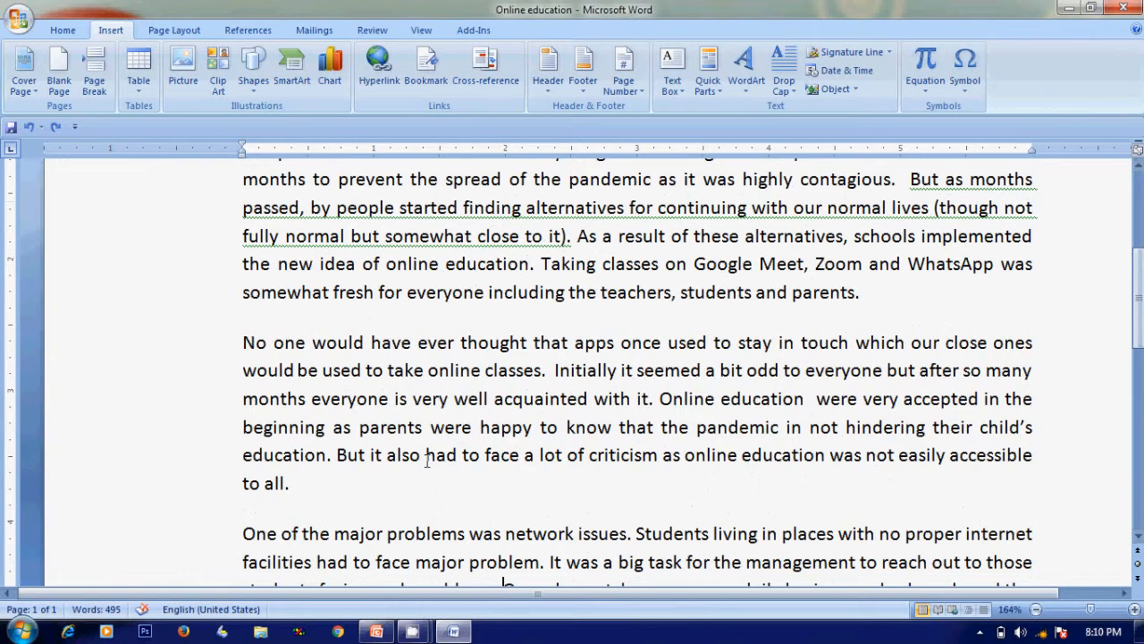
Review the available page break and section break types with the insertion point before "Online education were very accepted"
click(660, 399)
click(175, 34)
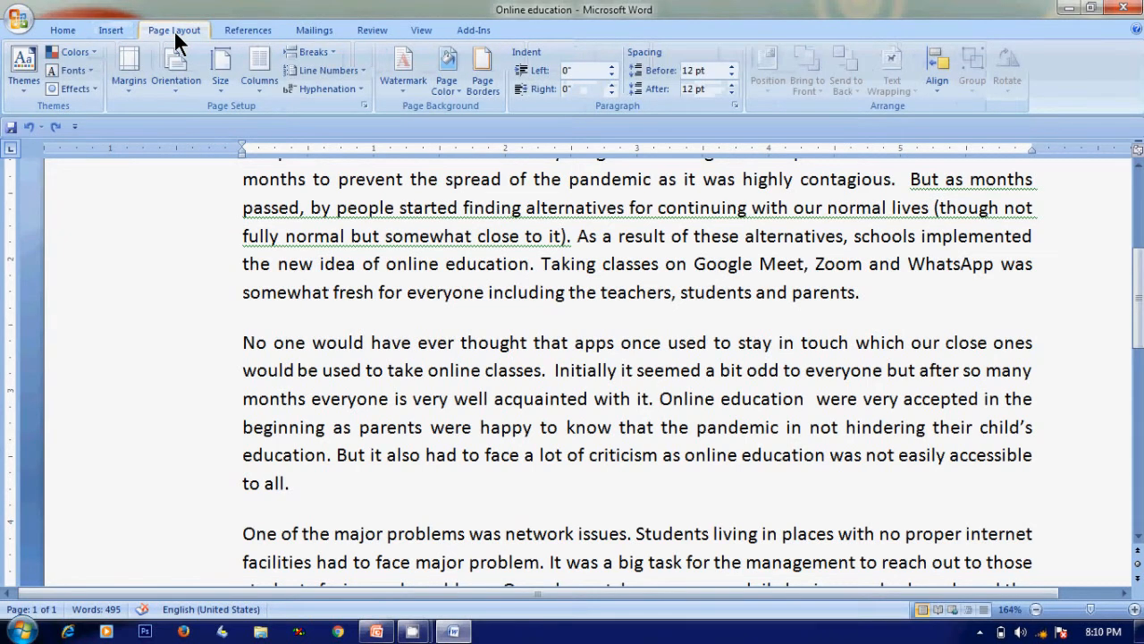
click(313, 52)
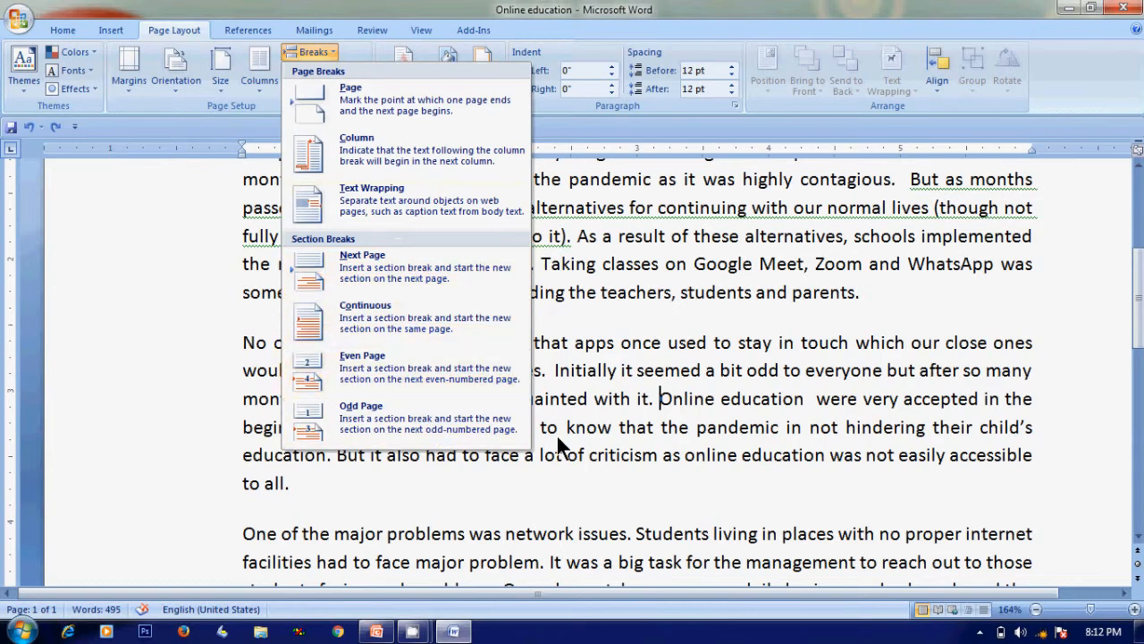
click(668, 490)
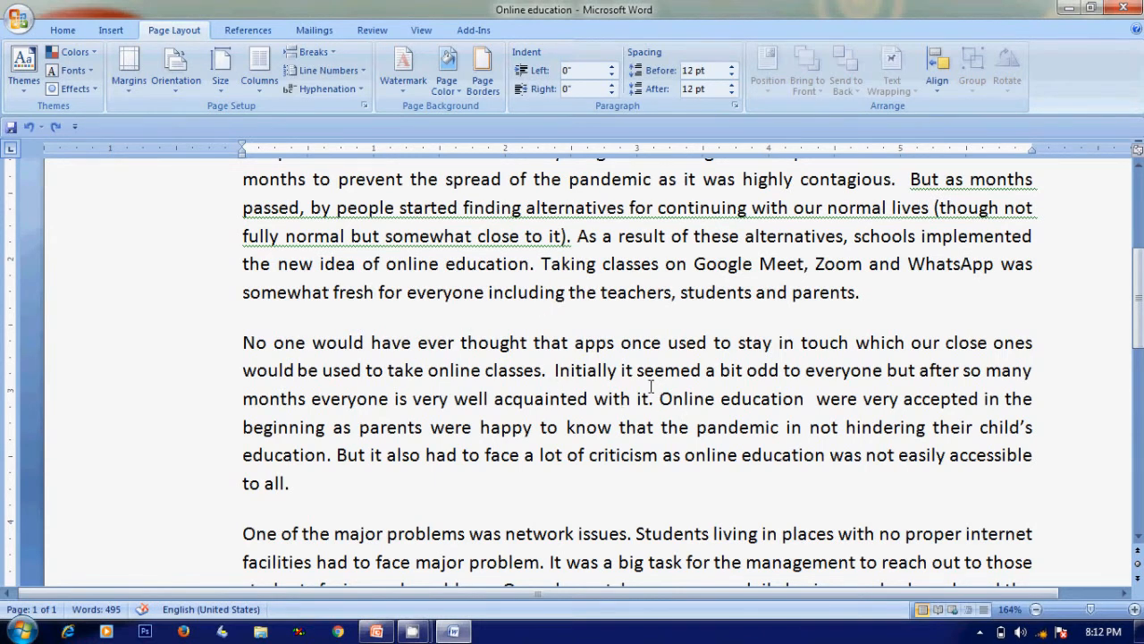
Insert a page break before "Initially it seemed a bit odd" in the second paragraph
click(552, 370)
click(111, 30)
click(95, 80)
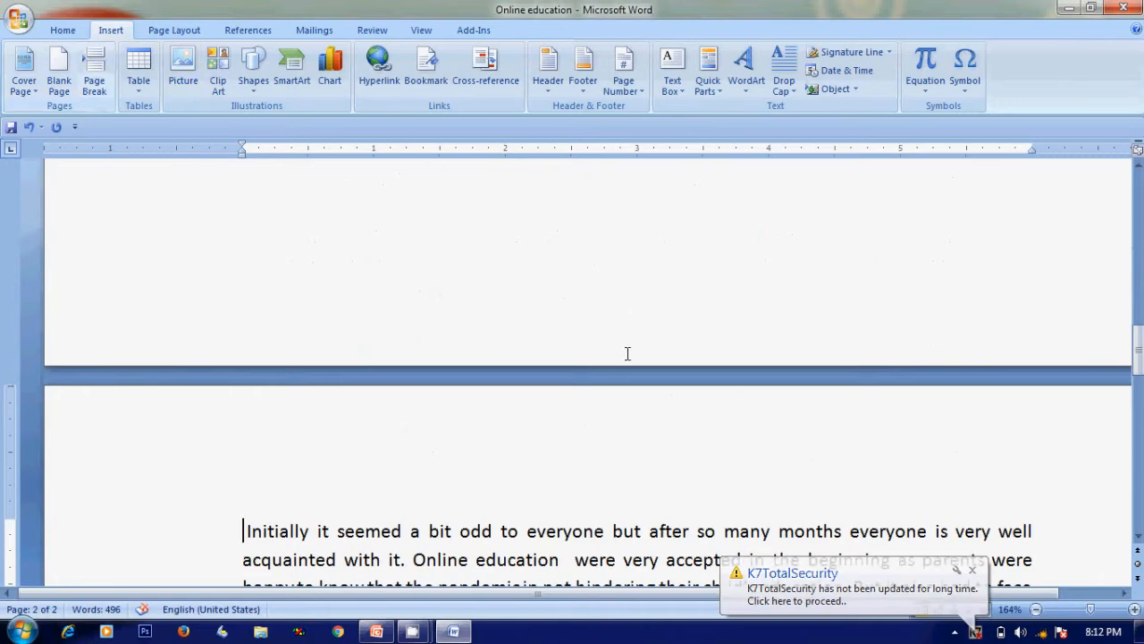
Show the formatting marks from the start of the document and locate the page break marker on the first page
key(ctrl+Home)
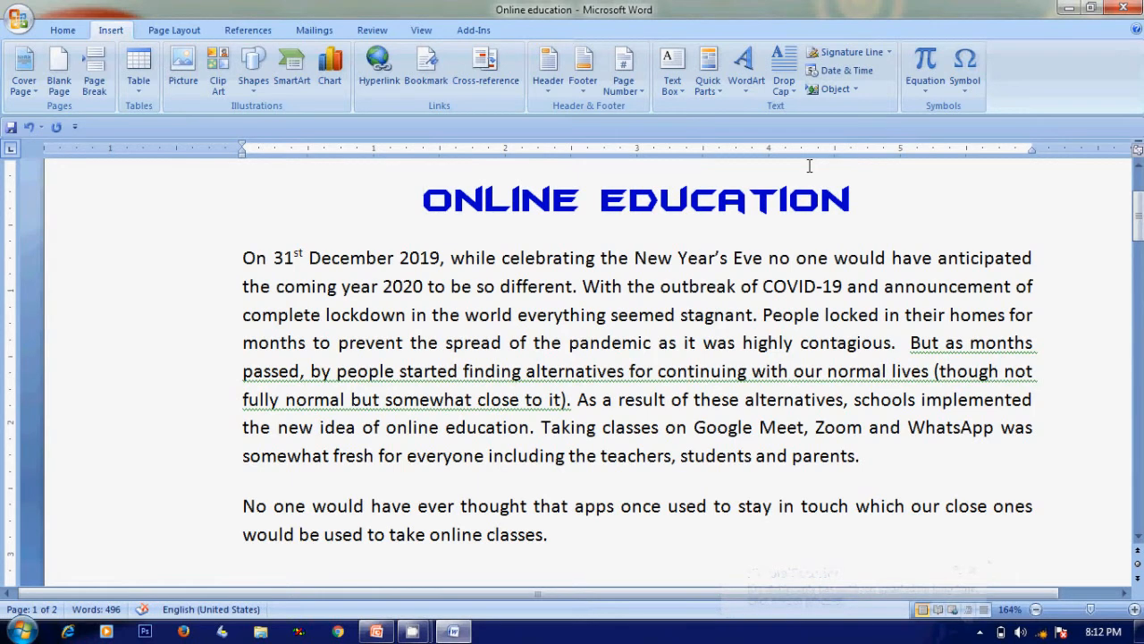
click(63, 29)
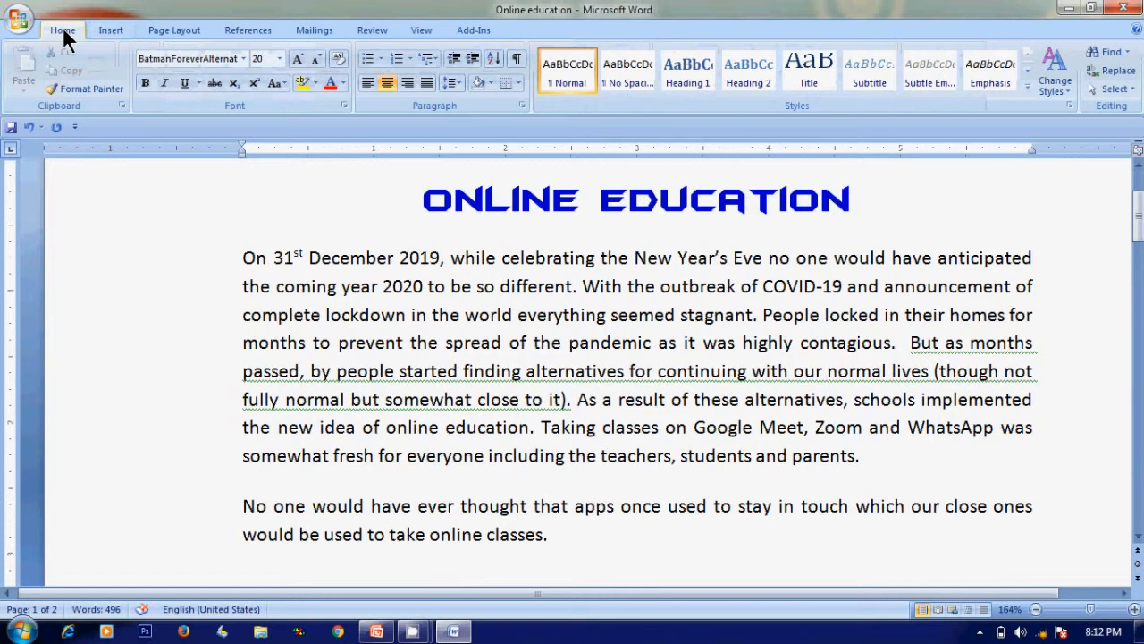
click(516, 59)
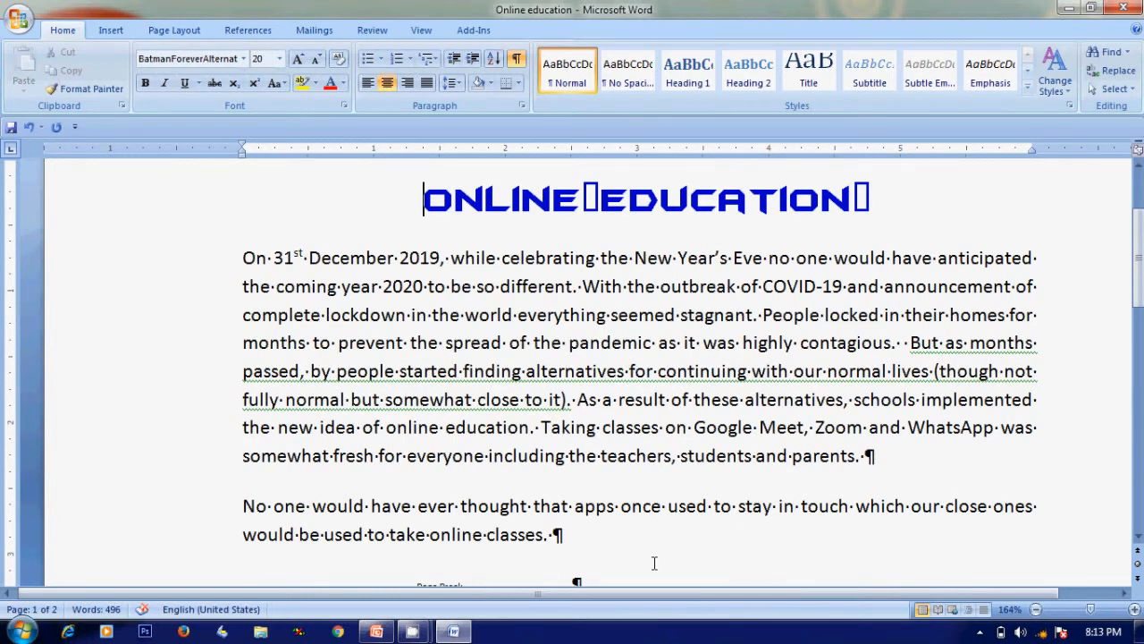
click(1138, 539)
scroll(1138, 541, down, 1)
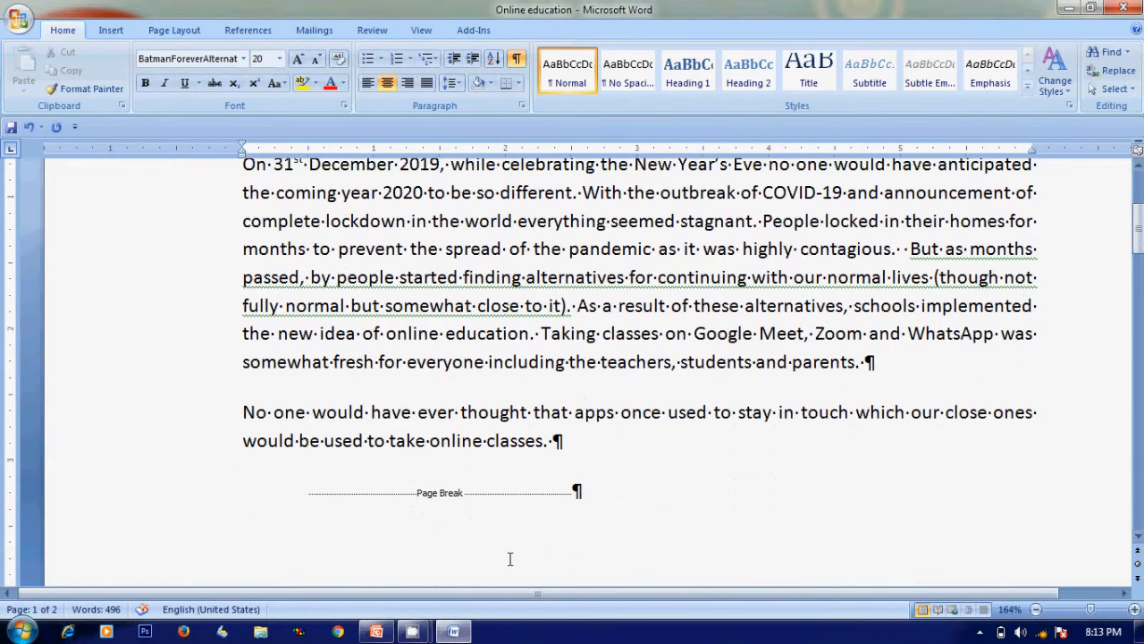
scroll(511, 558, right, 2)
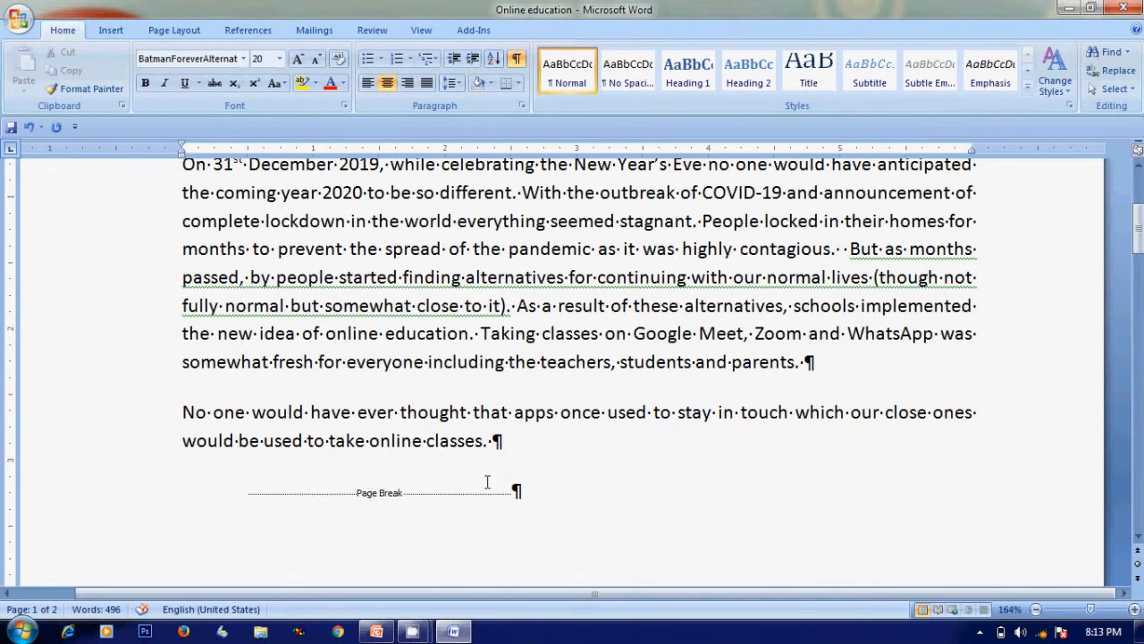
Delete the paragraph mark following the page break and the page break itself
click(517, 491)
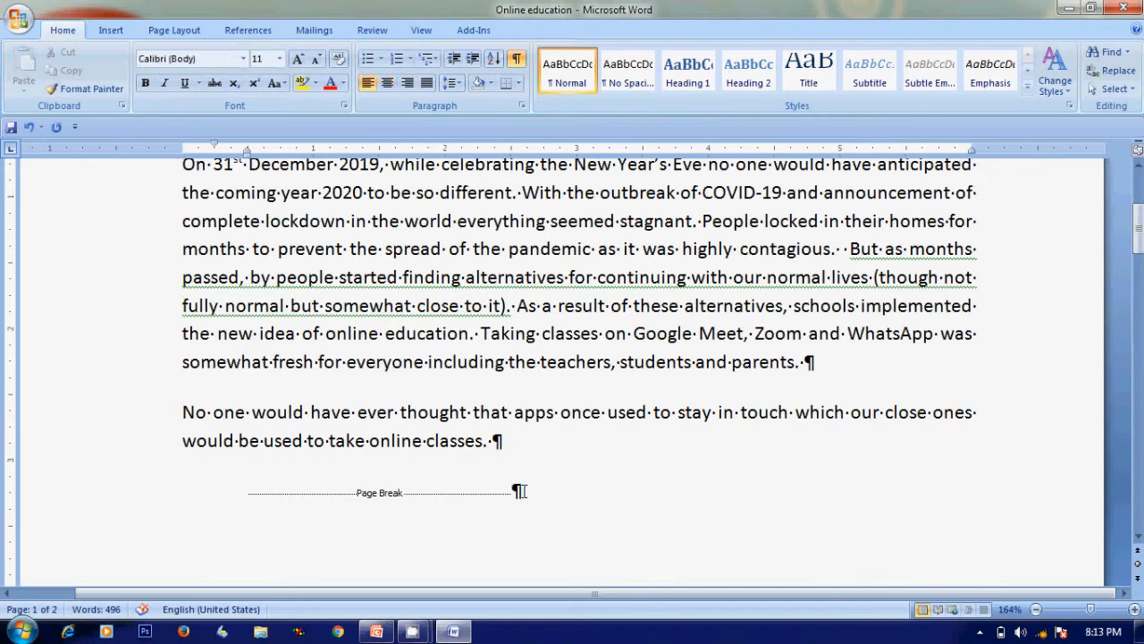
key(Delete)
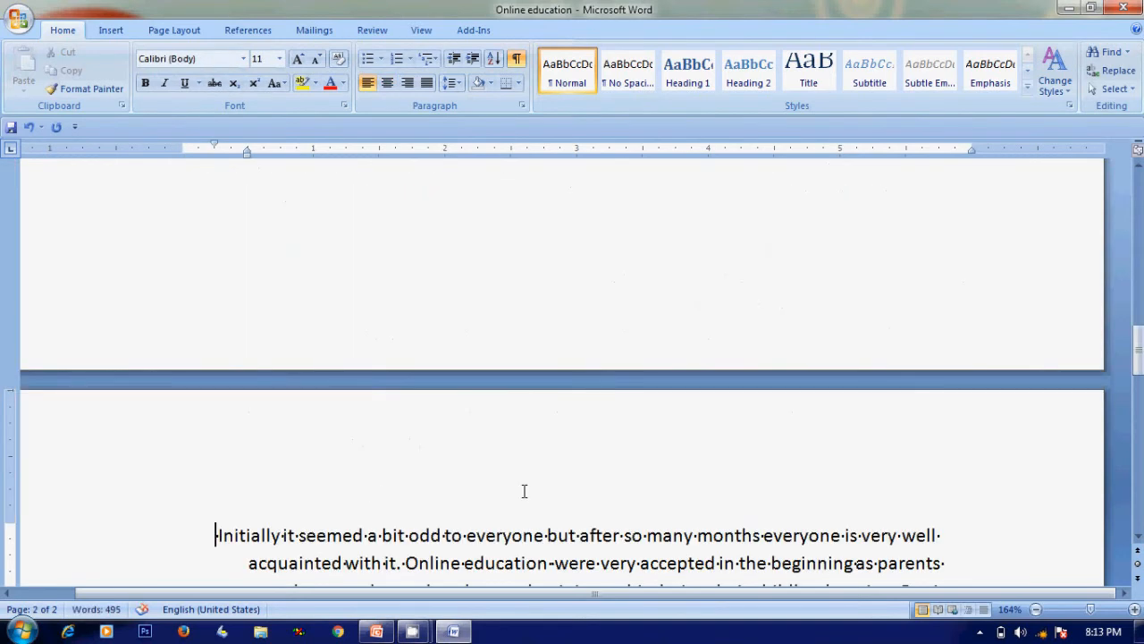
click(1139, 166)
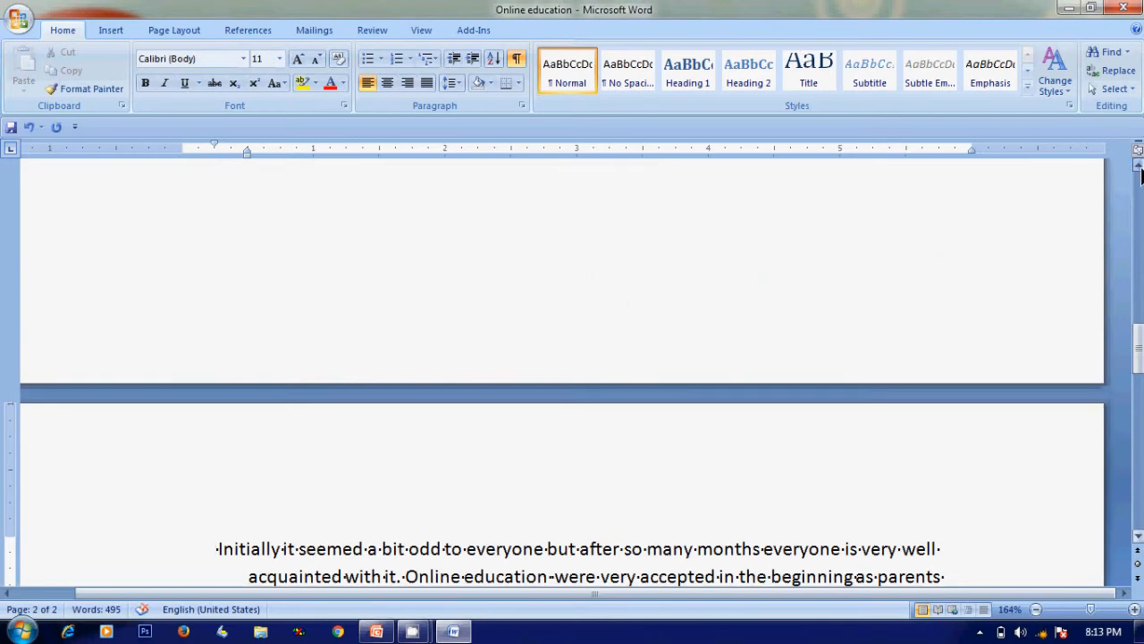
click(1139, 166)
click(1139, 166)
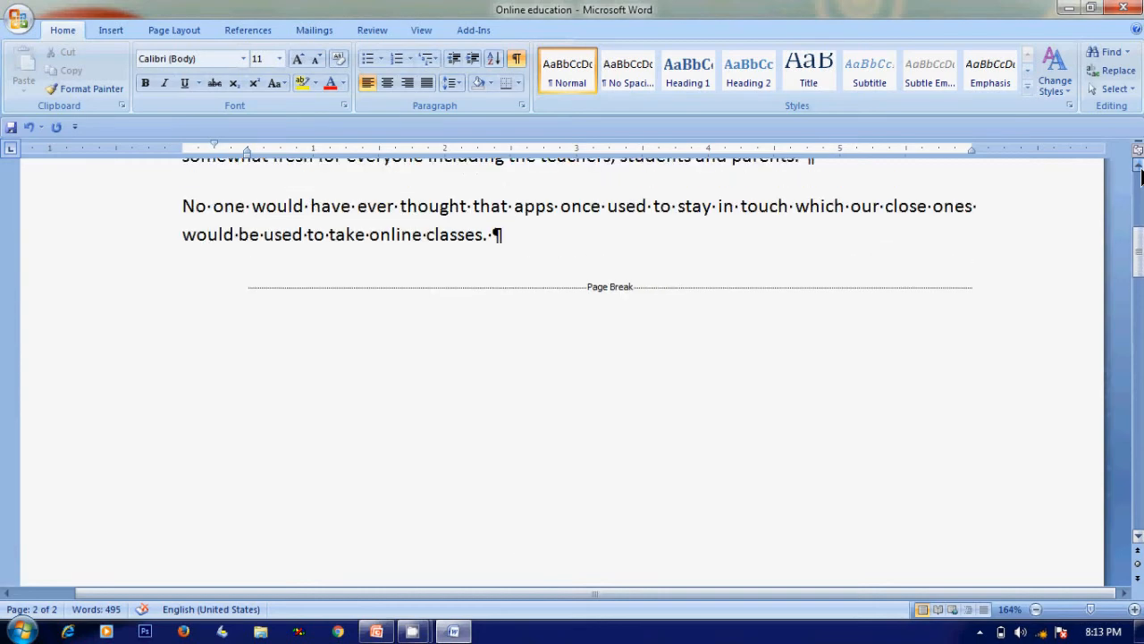
click(1139, 166)
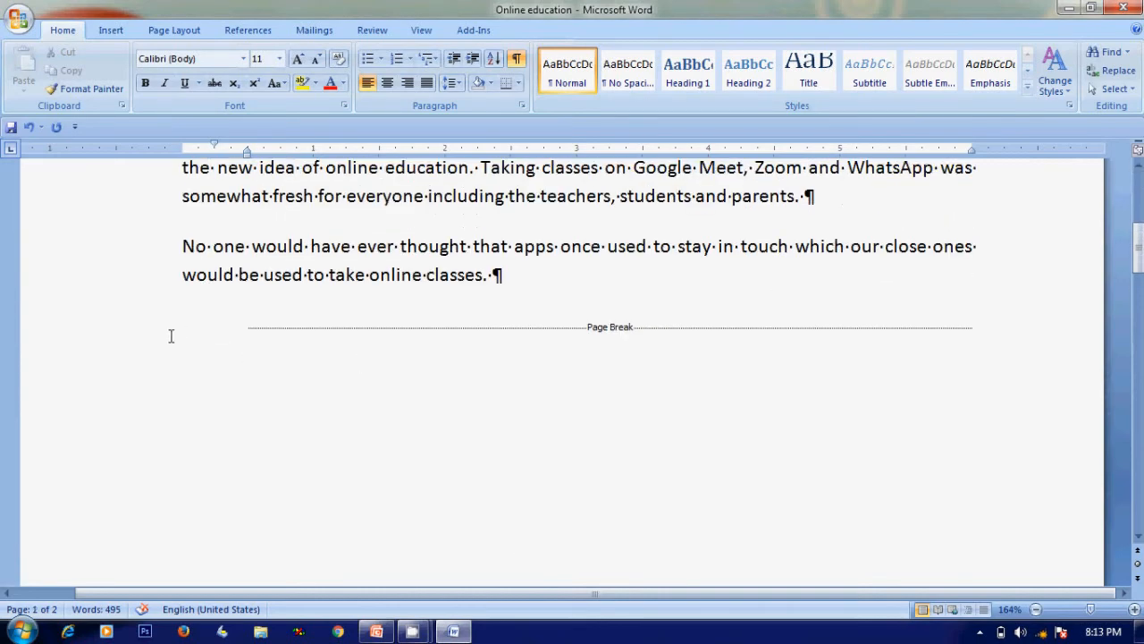
click(113, 341)
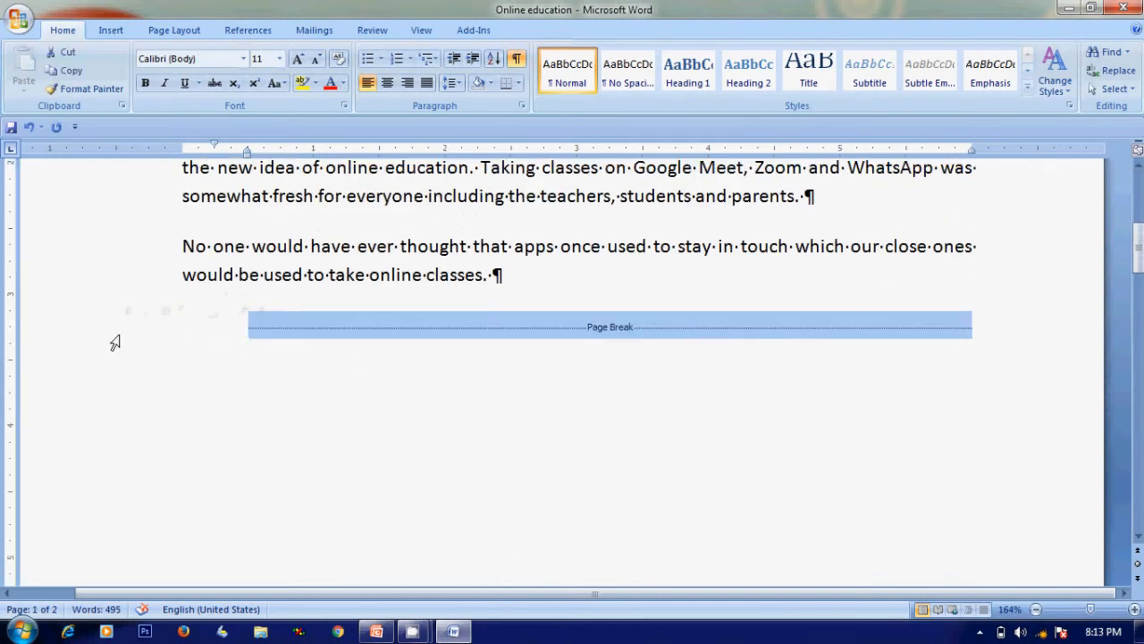
key(Delete)
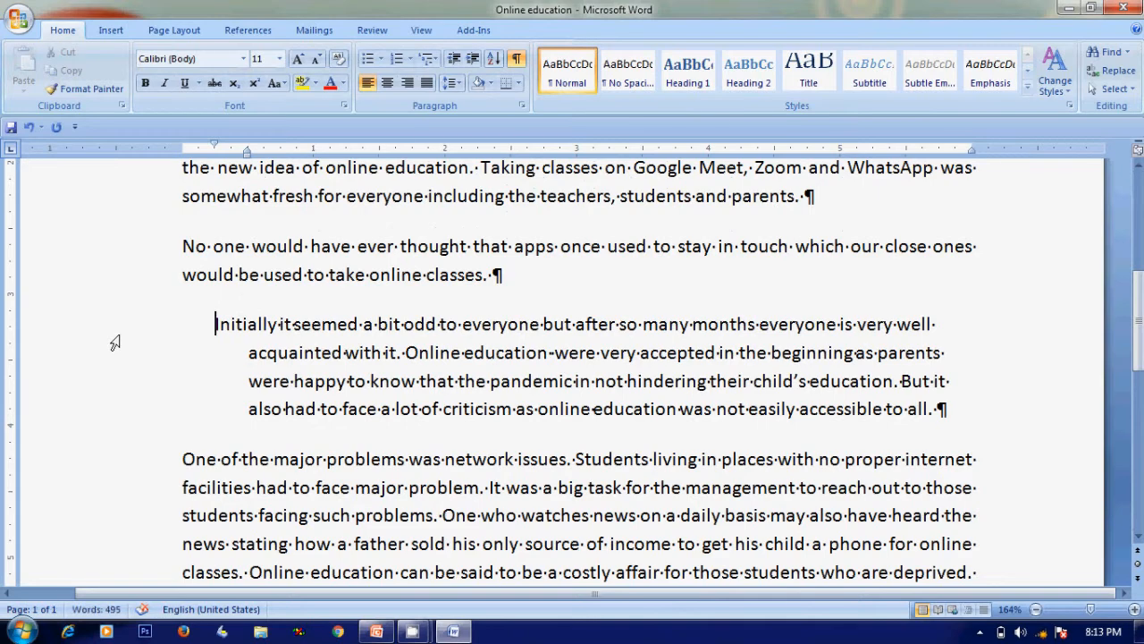
Rejoin the "Initially it seemed" text to the preceding paragraph ending in "online classes." and hide the formatting marks
key(ctrl+shift+t)
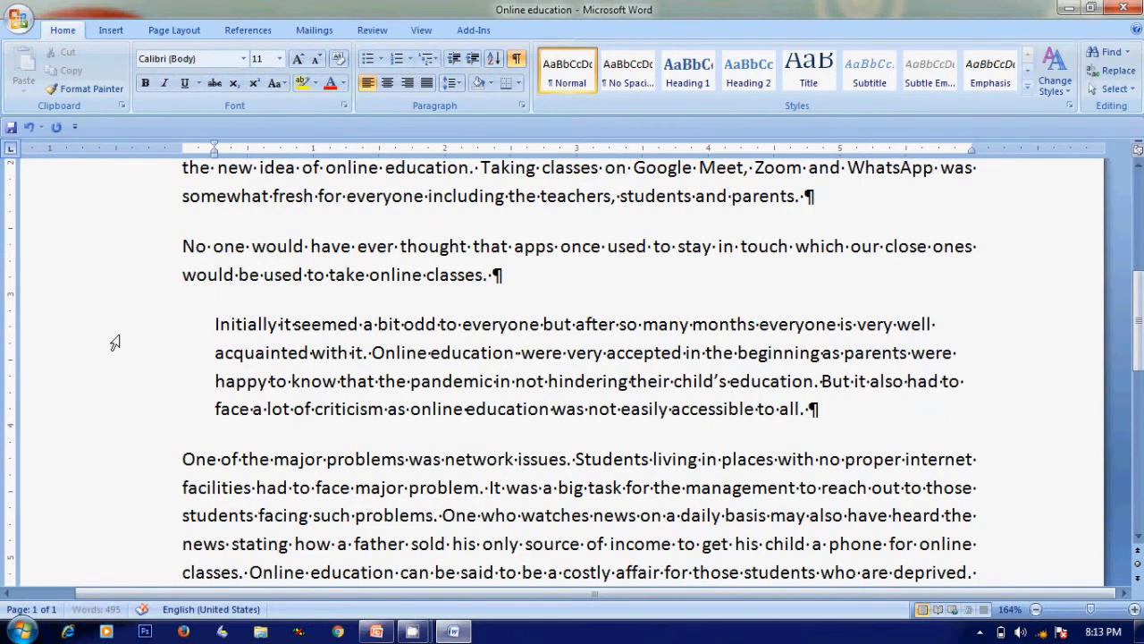
key(ctrl+t)
key(ctrl+shift+t)
key(ctrl+t)
key(ctrl+shift+t)
click(529, 269)
key(Delete)
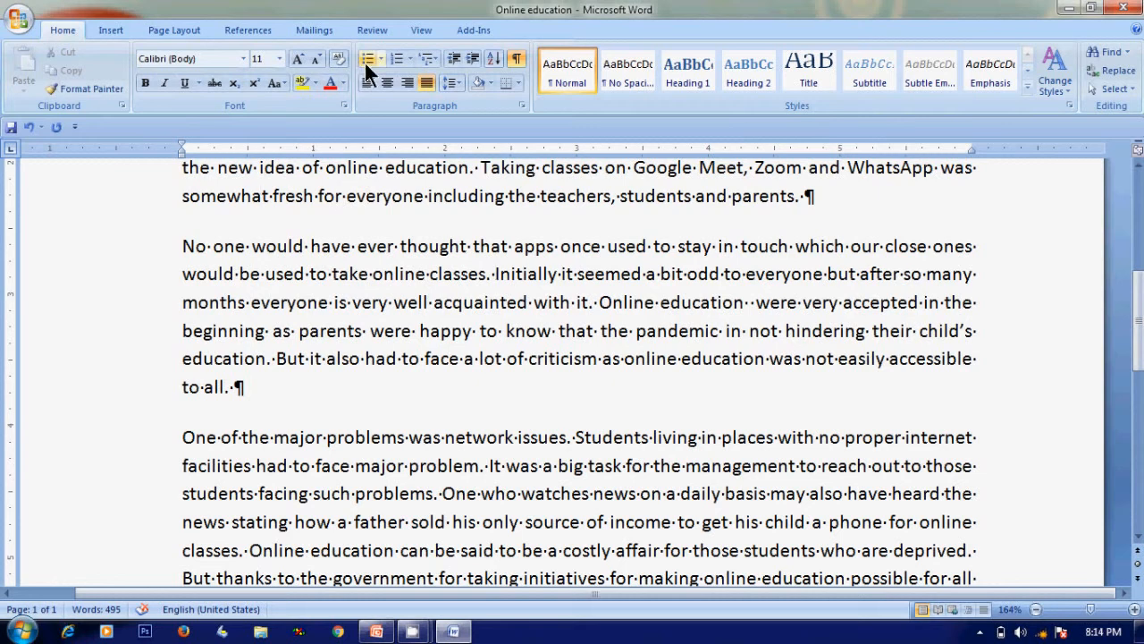
click(518, 57)
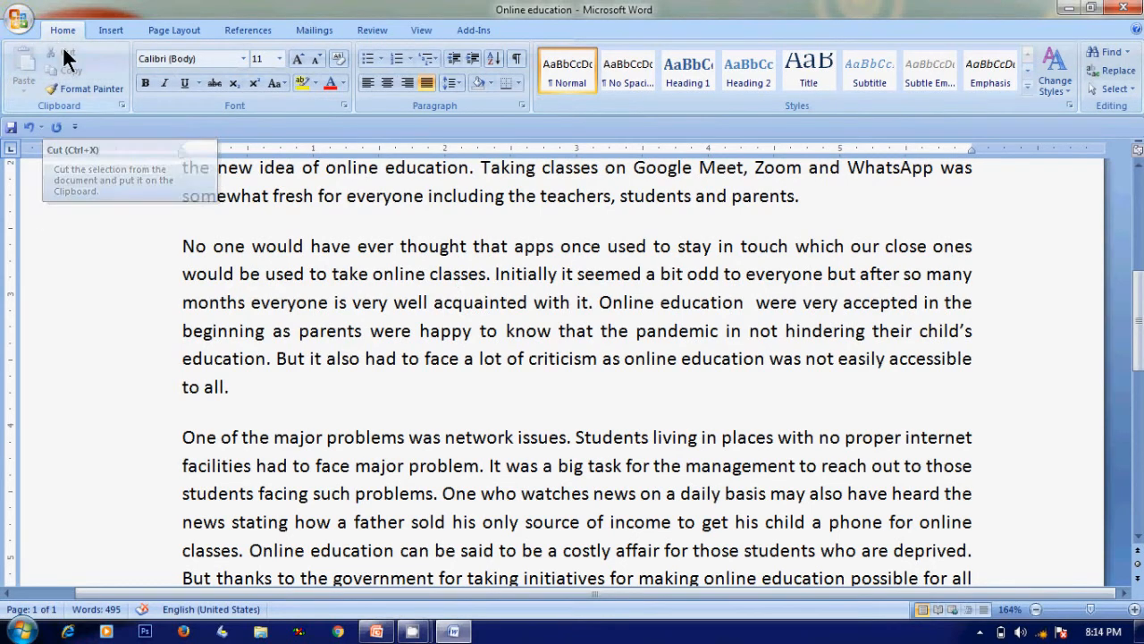
Switch to the presentation and advance to the slide on tabs, indenting, and finding and replacing text
key(alt+Tab)
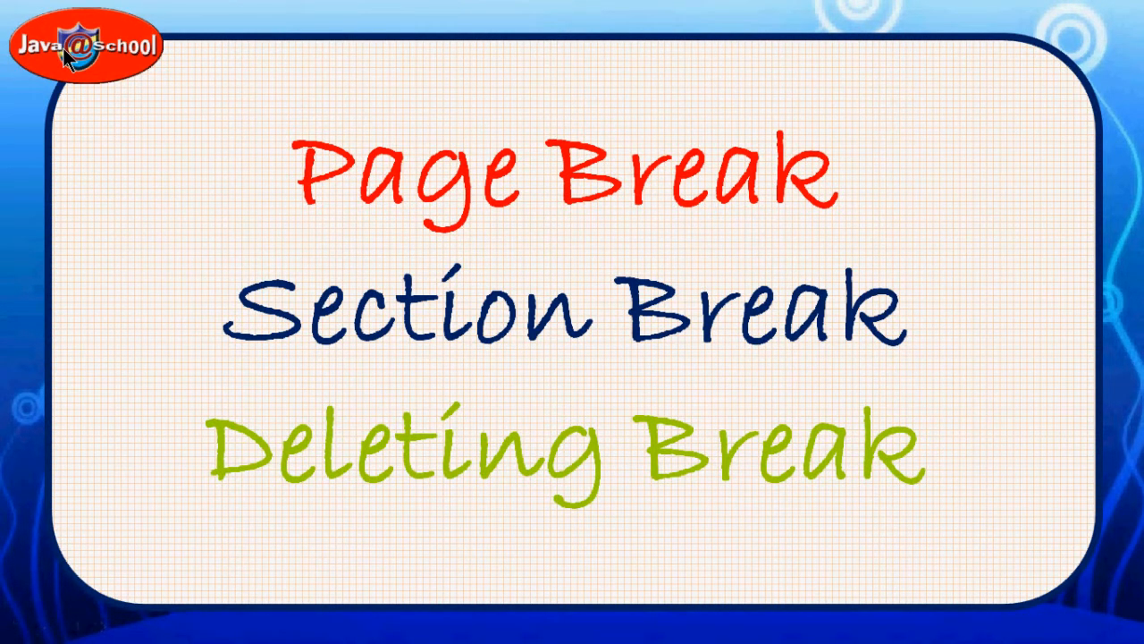
click(63, 47)
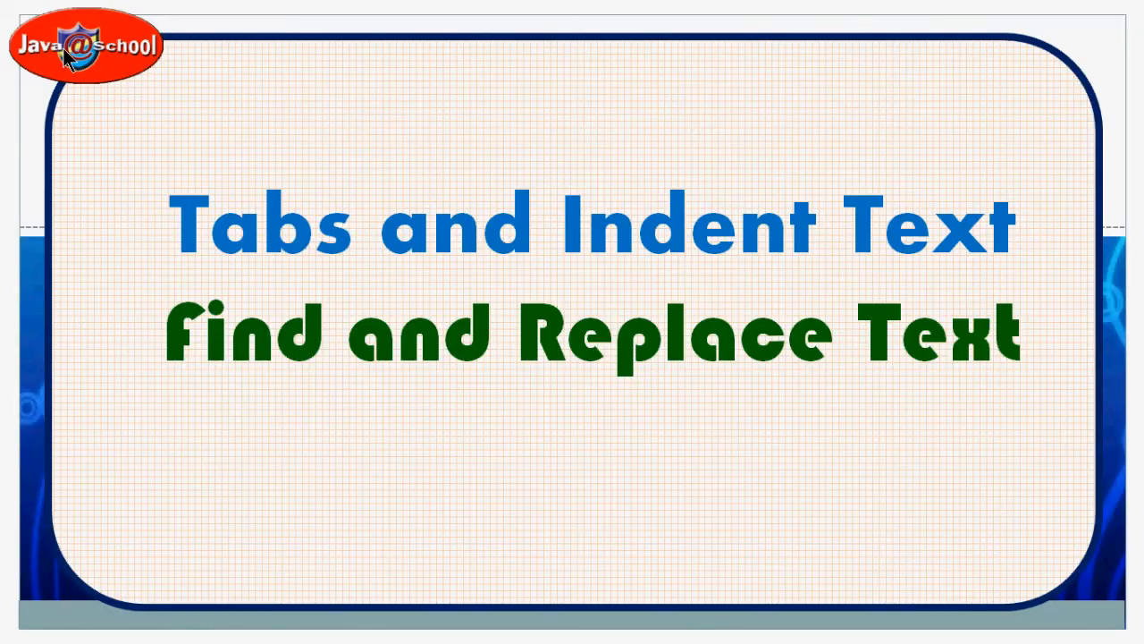
Switch to the Online education document and add two blank lines after the last paragraph, ending in "part of our lives."
key(alt+Tab)
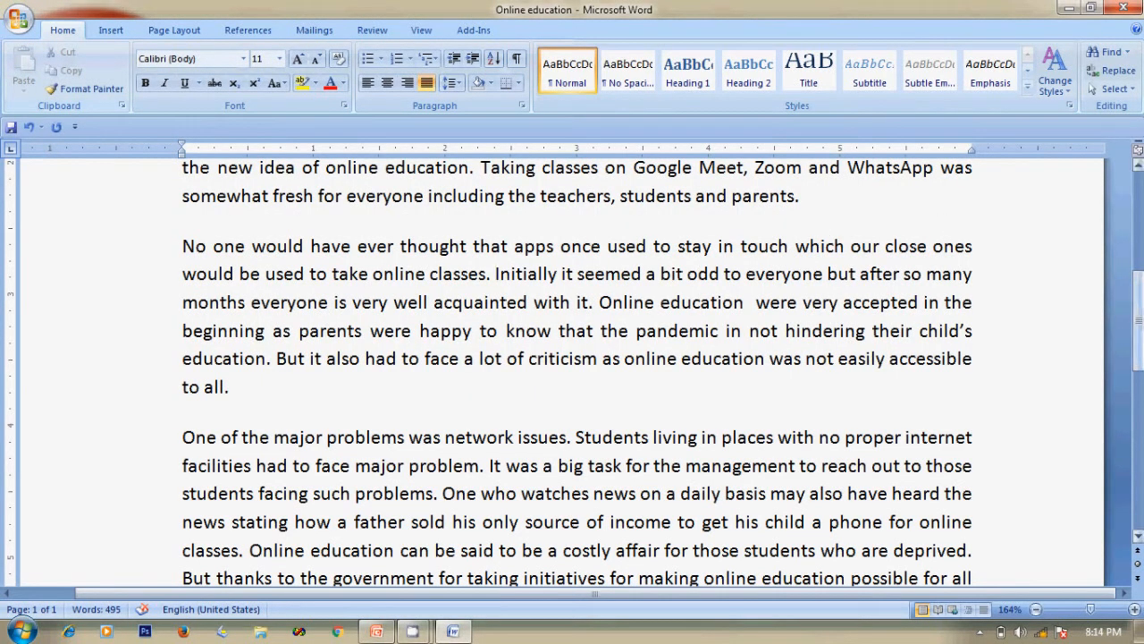
drag(1140, 313, 1140, 469)
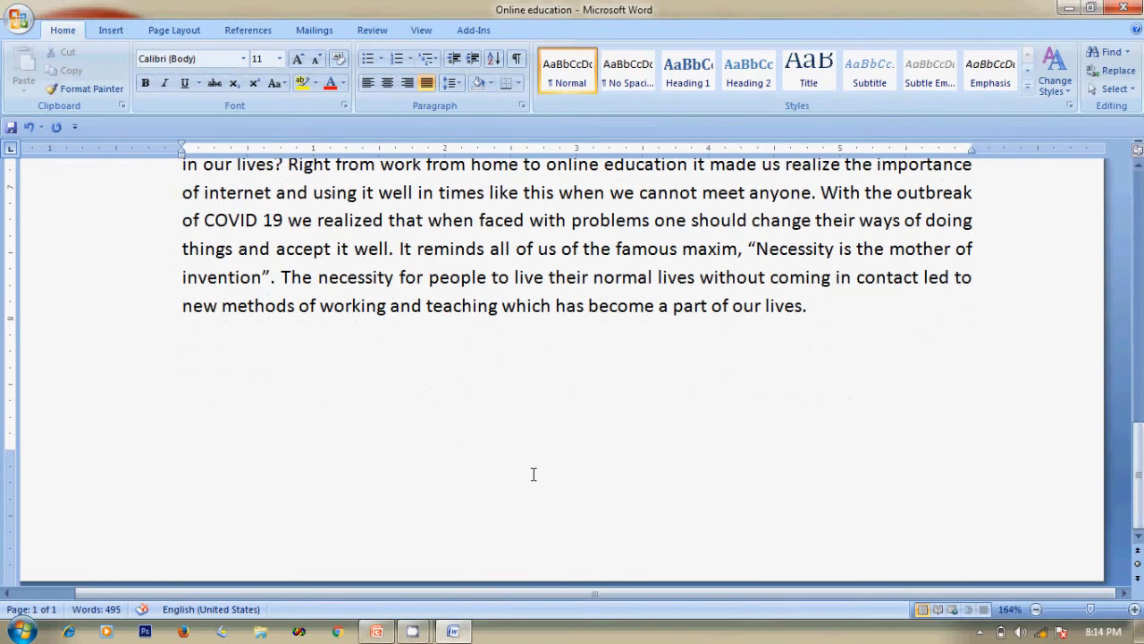
click(97, 402)
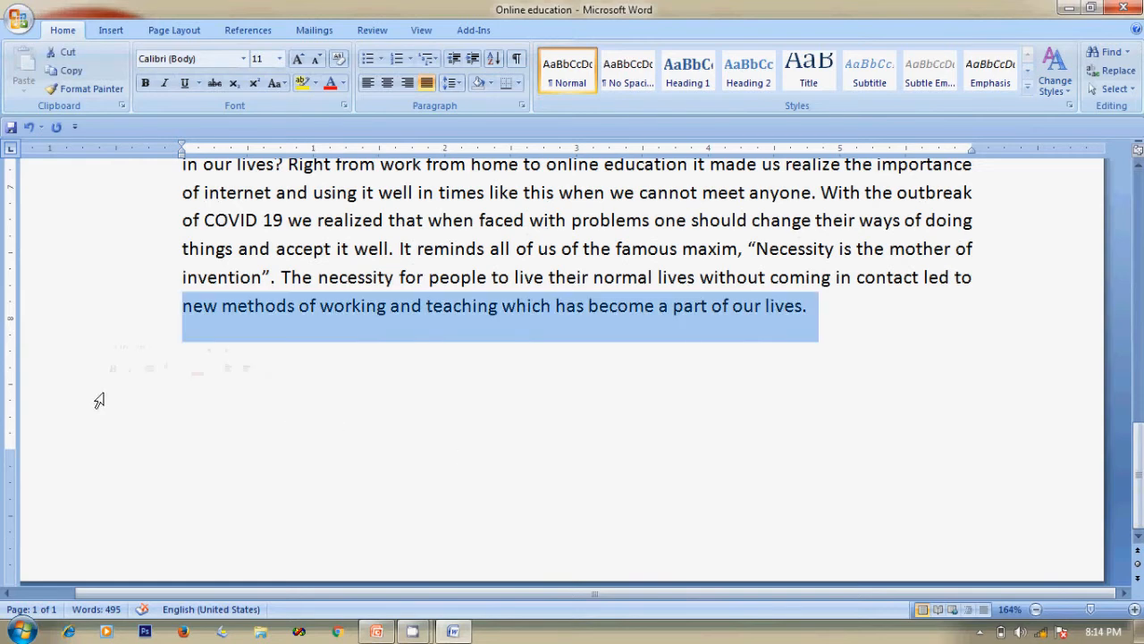
click(224, 456)
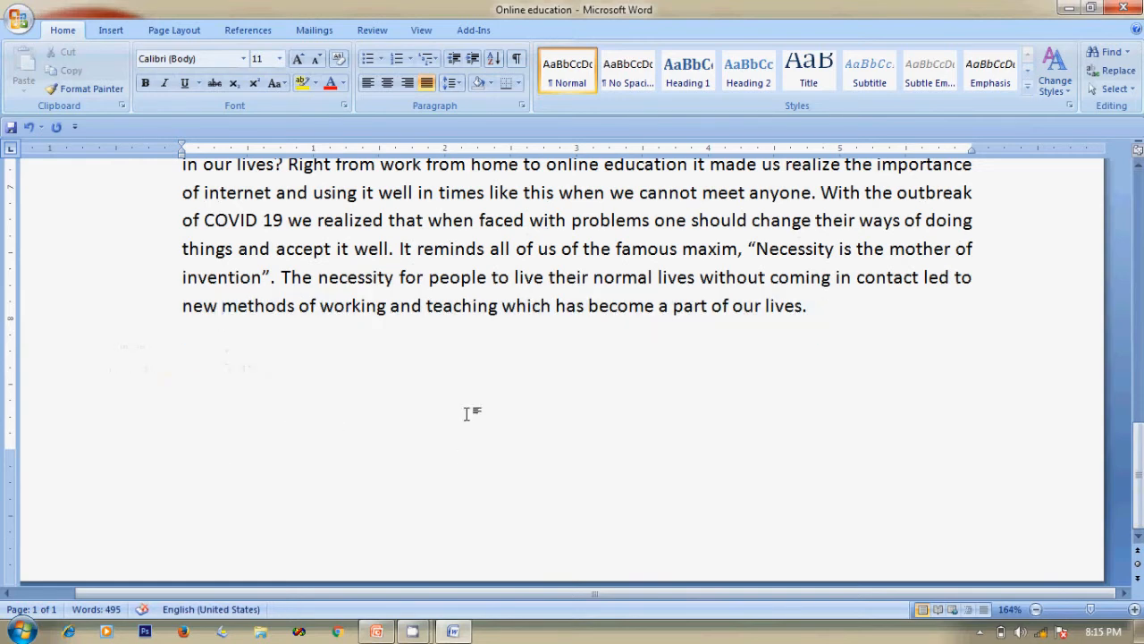
click(832, 316)
key(Return)
key(Return)
Set a left tab stop at about 0.75 inch, a center tab at about 1.9 inches and a decimal tab at about 3.5 inches
click(427, 148)
click(10, 150)
click(12, 150)
Enter a tabbed row with Pencil, color and 453.00, one entry at each tab stop
key(Tab)
text(h)
key(BackSpace)
text(pencil)
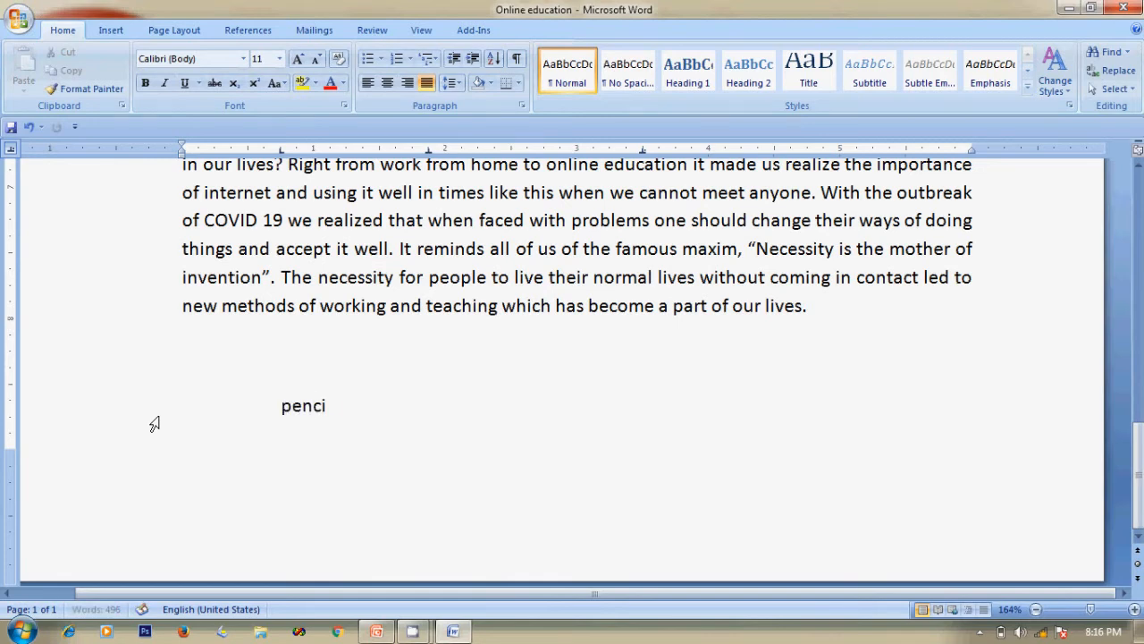
key(Tab)
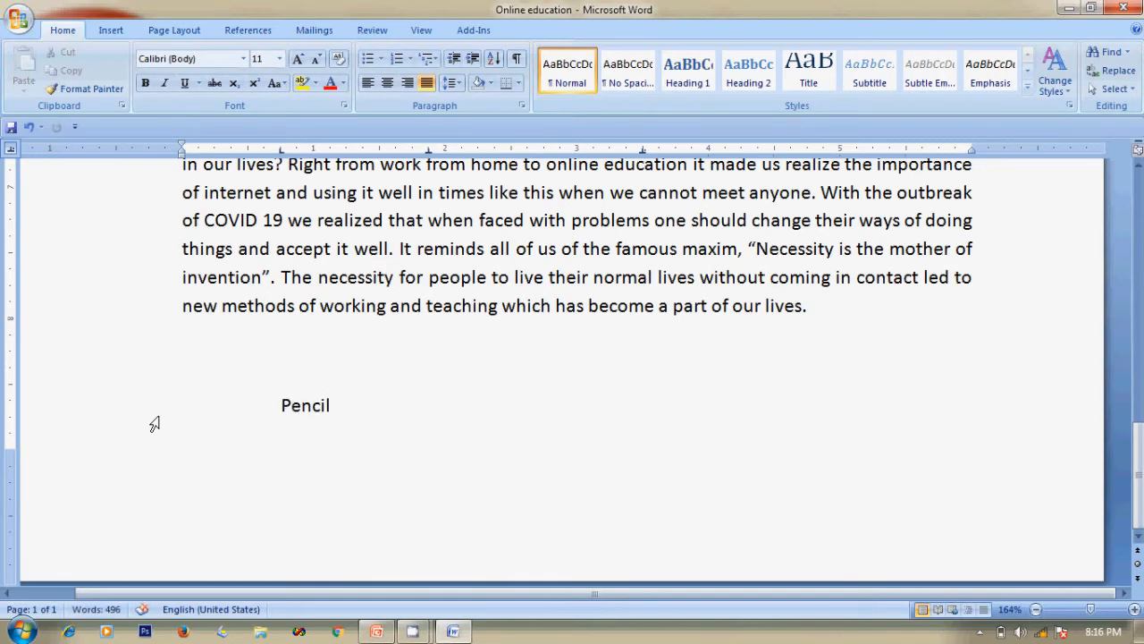
text(color)
key(Tab)
text(453)
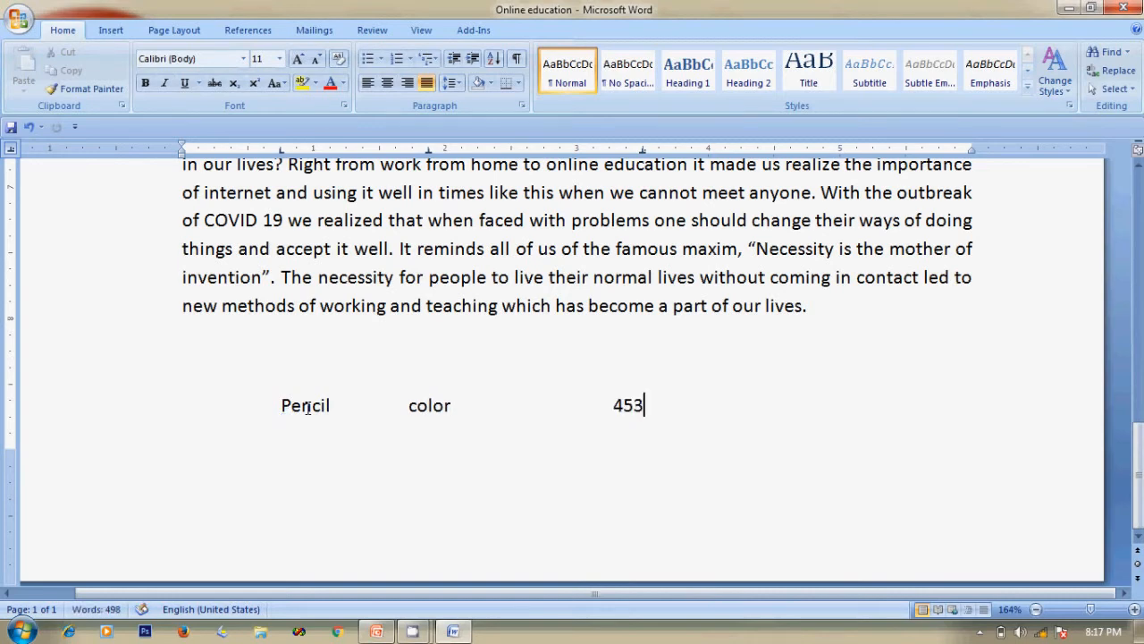
text(.00)
Add a second tabbed row below the Pencil row with Pen, black and 45.00
key(ctrl+Return)
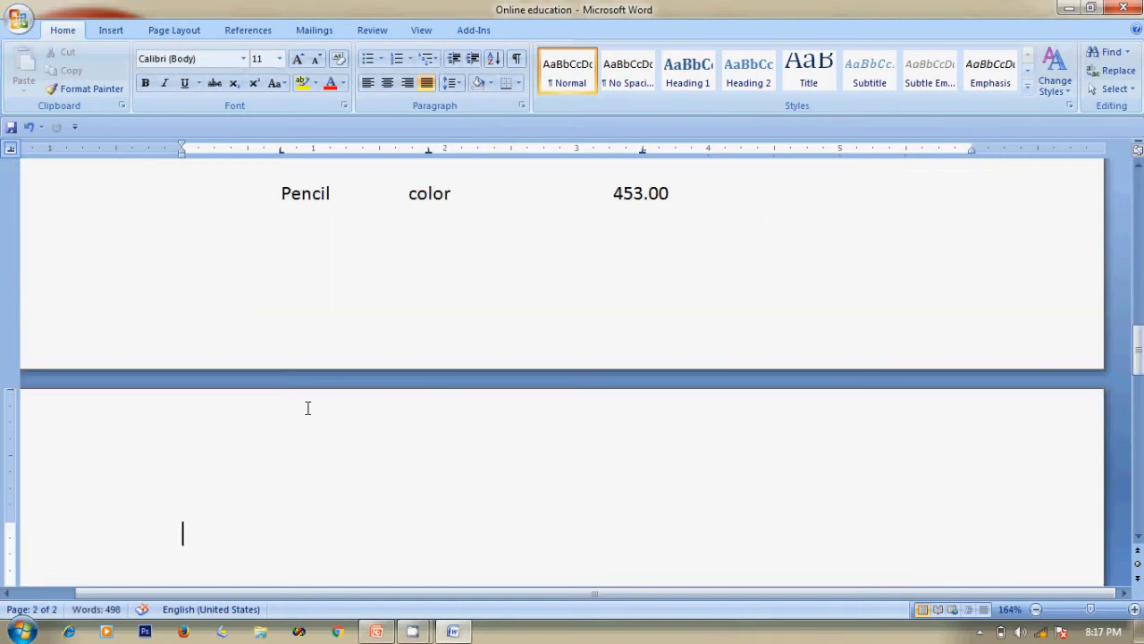
key(Tab)
text(pen)
key(Tab)
text(black)
key(Tab)
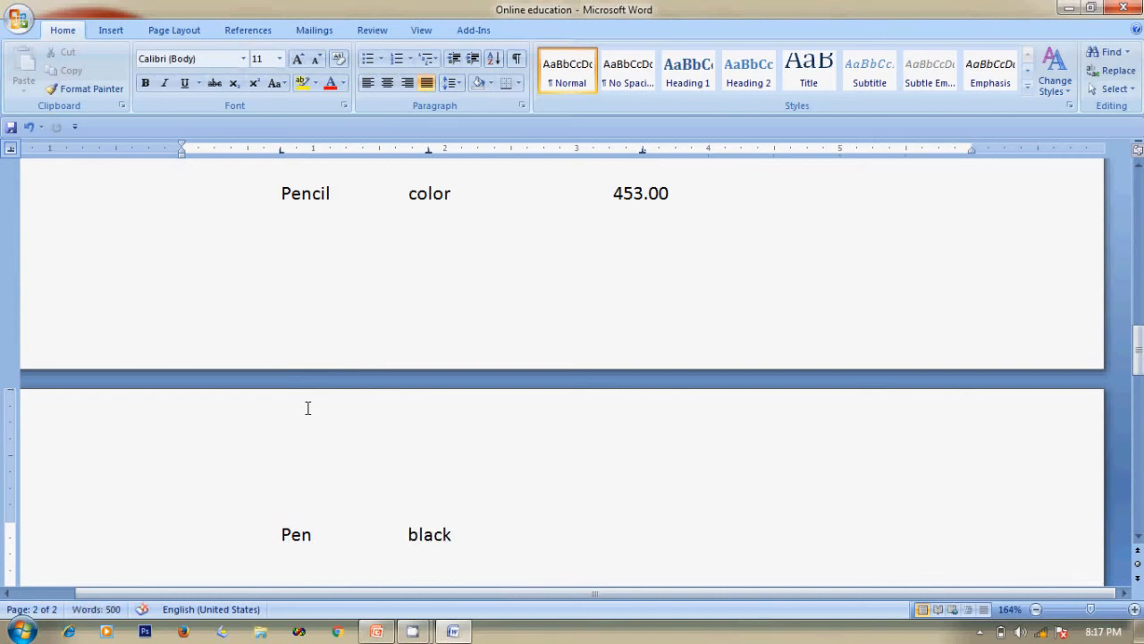
text(45.00)
Delete the blank line between the last paragraph and the Pencil row
click(1139, 166)
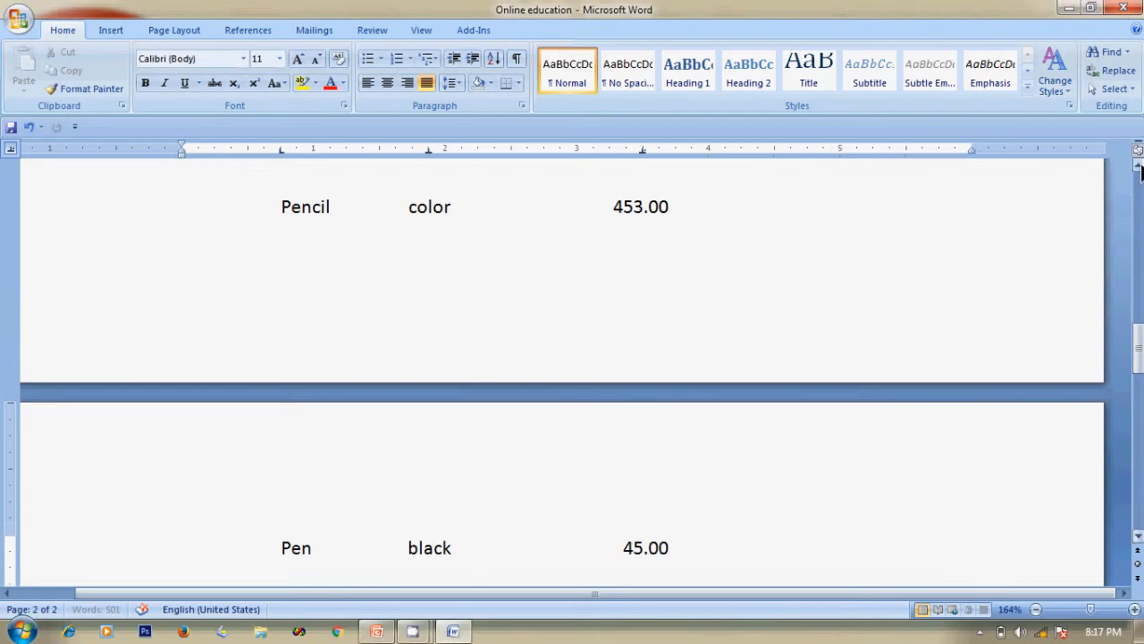
click(1139, 167)
click(1139, 166)
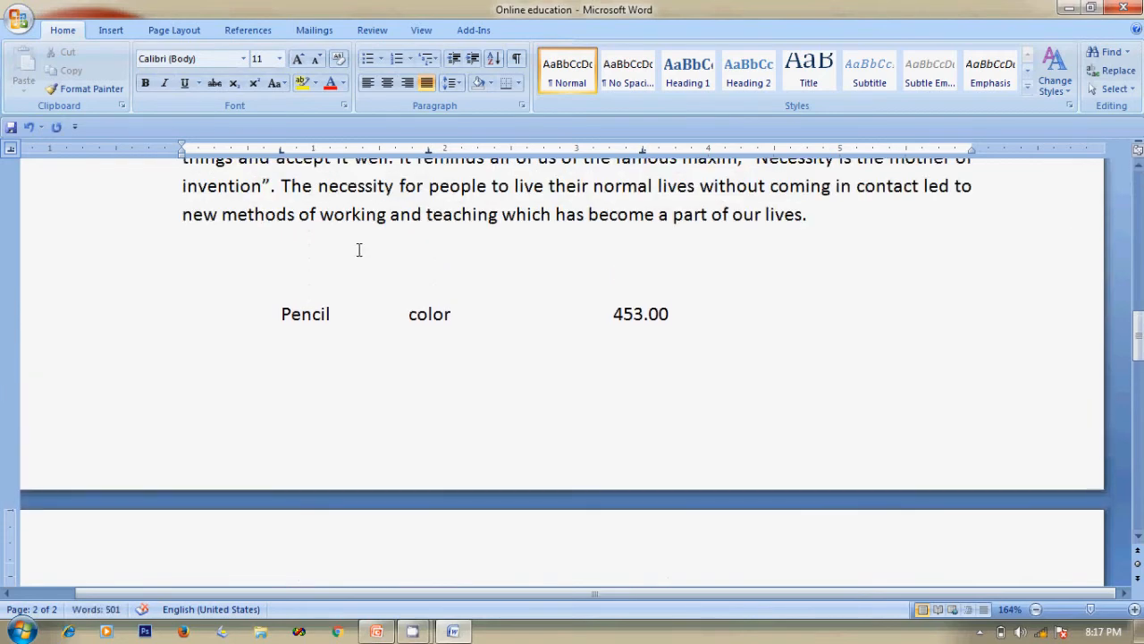
click(145, 248)
click(159, 261)
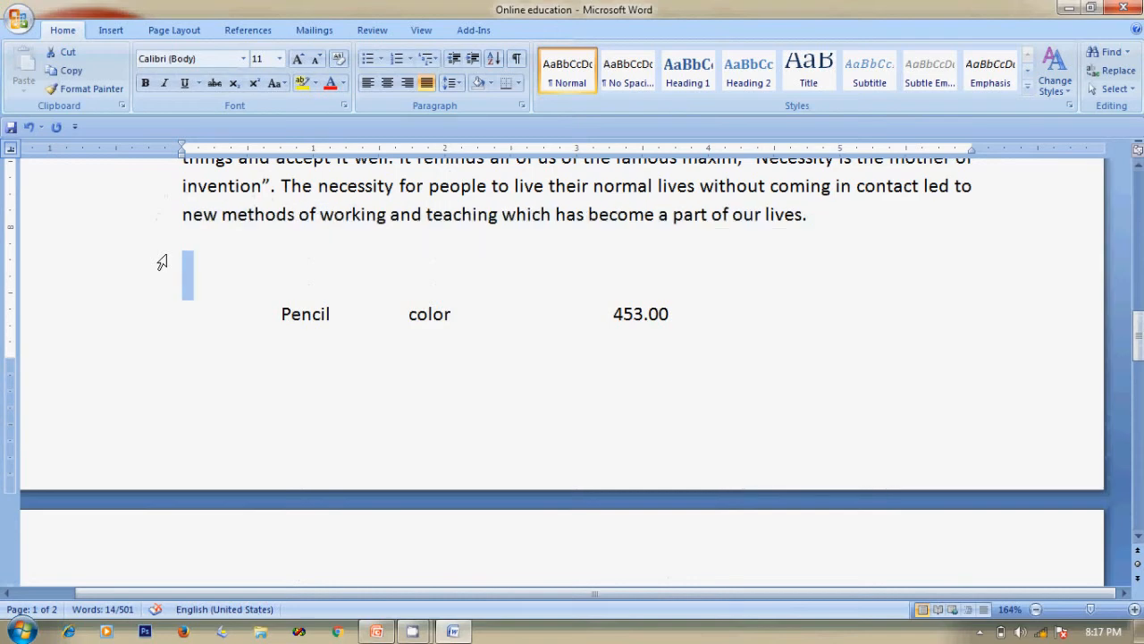
key(Delete)
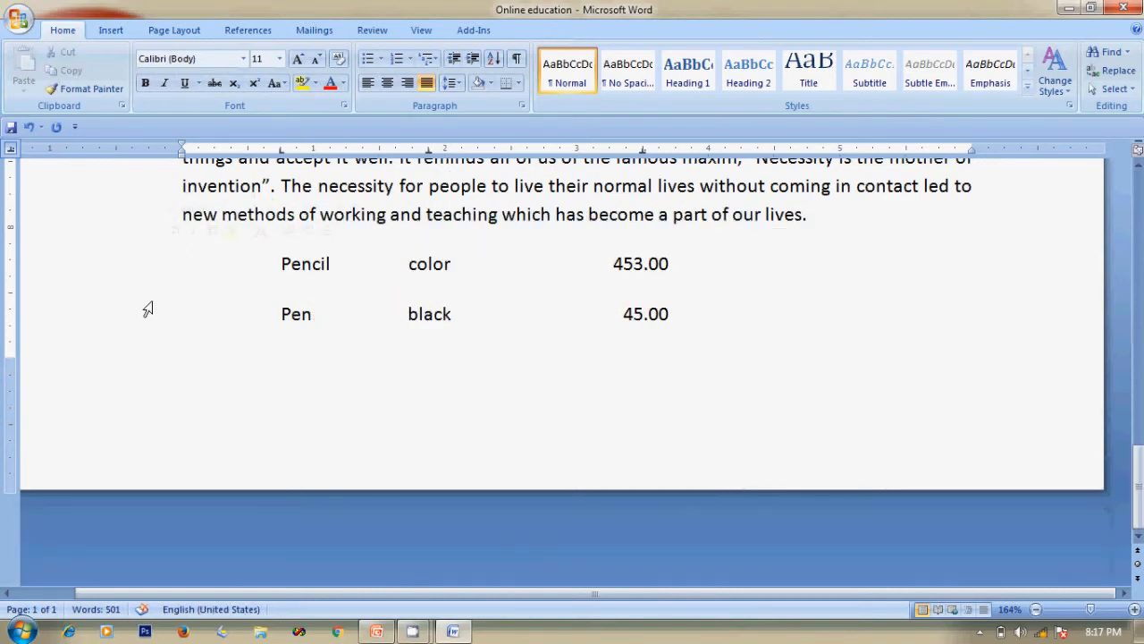
click(105, 315)
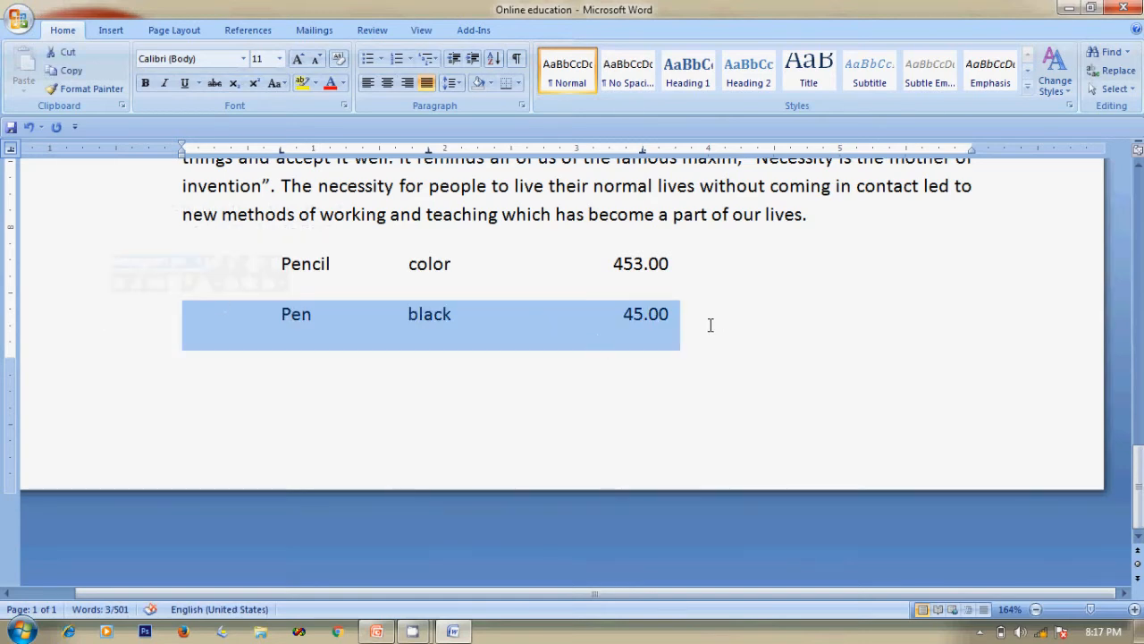
scroll(710, 325, left, 1)
click(837, 323)
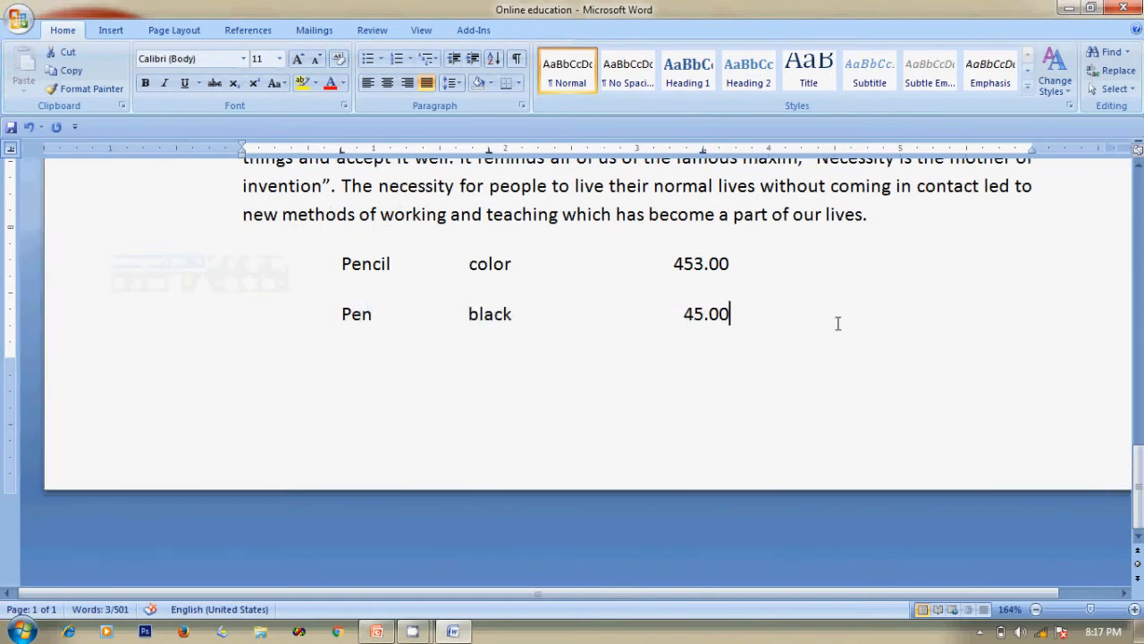
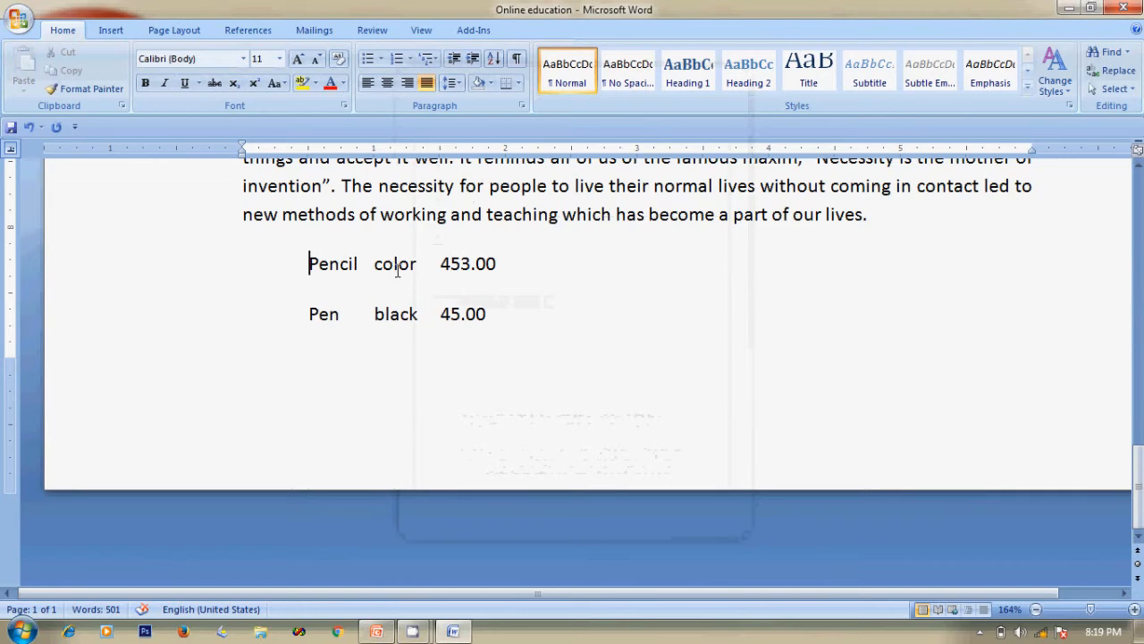
Indent the first line of the "On 31st December 2019" paragraph by one tab and remove that indent again
click(175, 30)
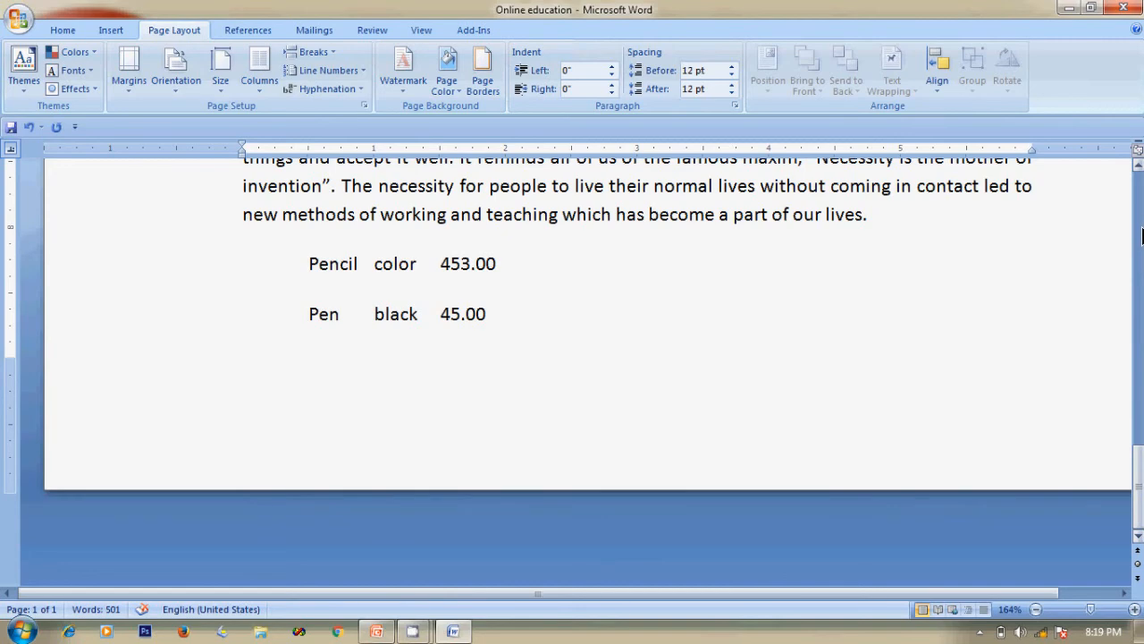
scroll(1142, 228, up, 15)
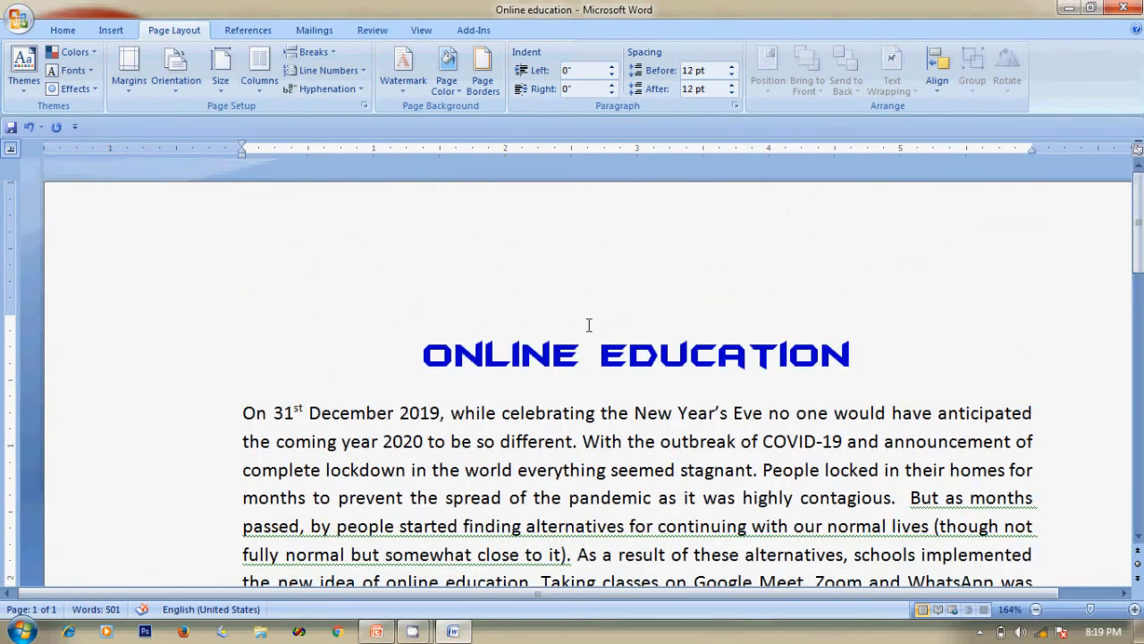
click(242, 414)
key(Tab)
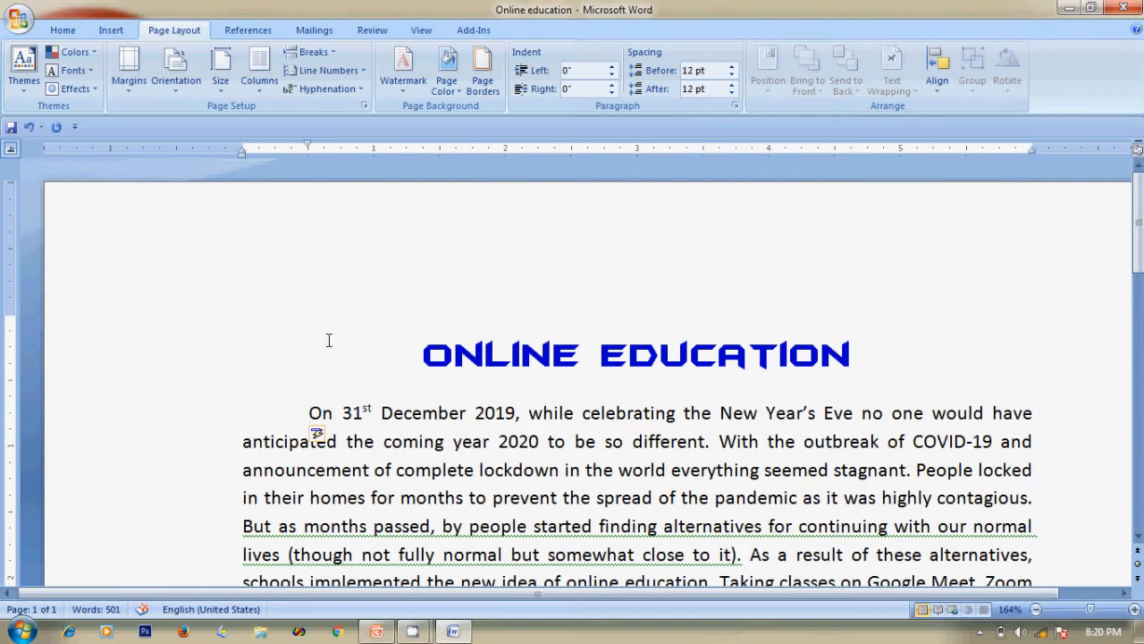
key(BackSpace)
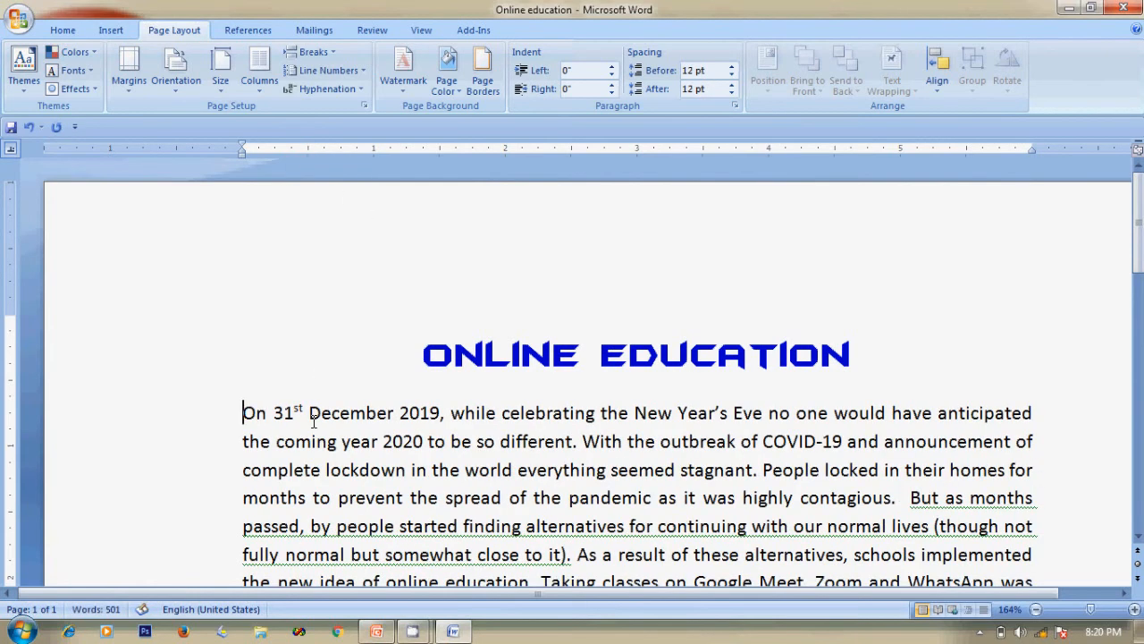
Set both the left and right indents of the "On 31st December 2019" paragraph to 0.5 inch
drag(242, 411, 885, 481)
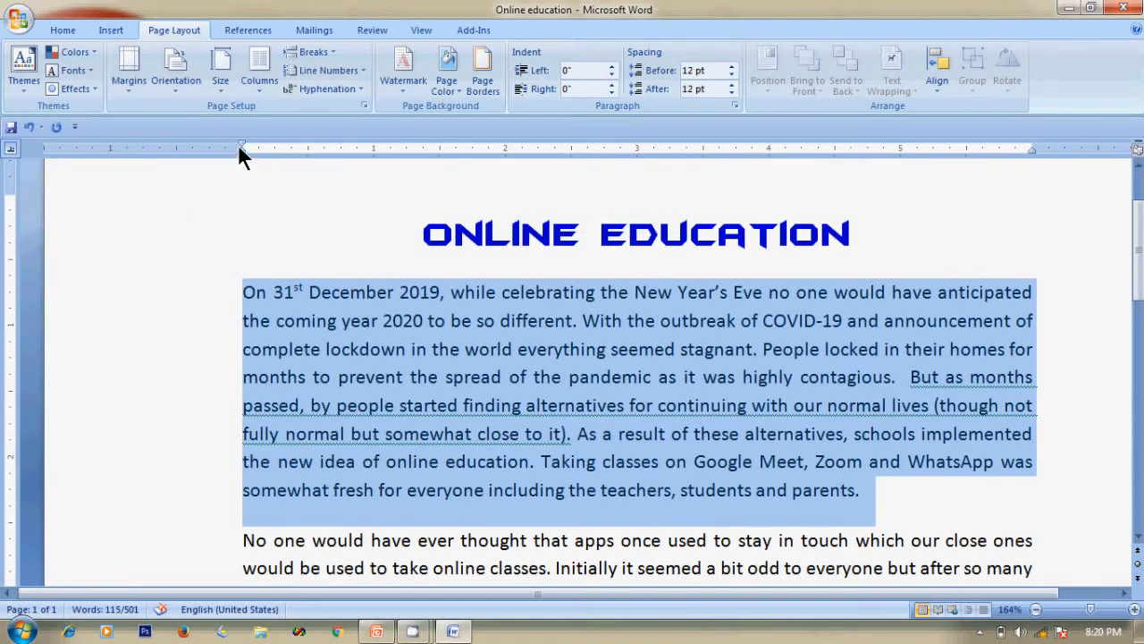
click(568, 70)
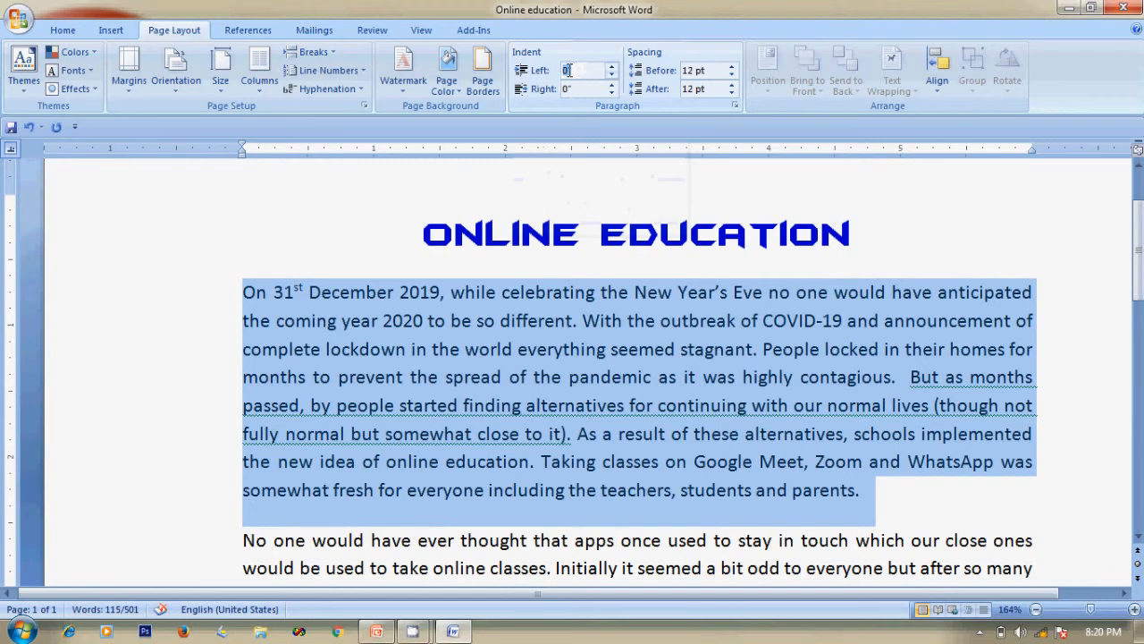
text(5)
key(Return)
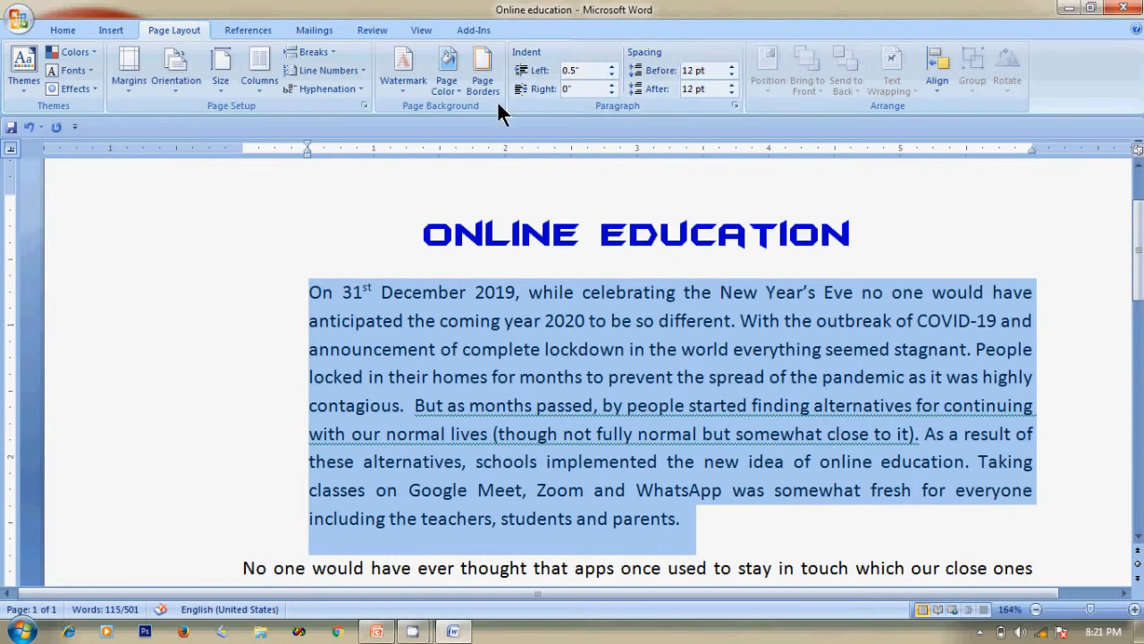
click(578, 89)
text(.5)
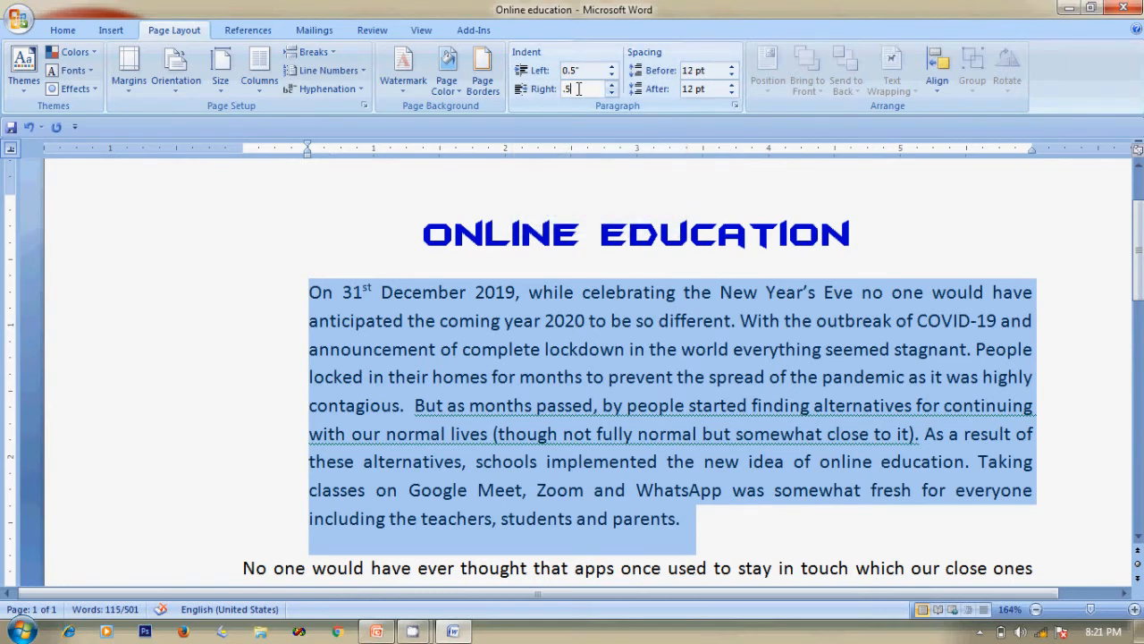
key(Return)
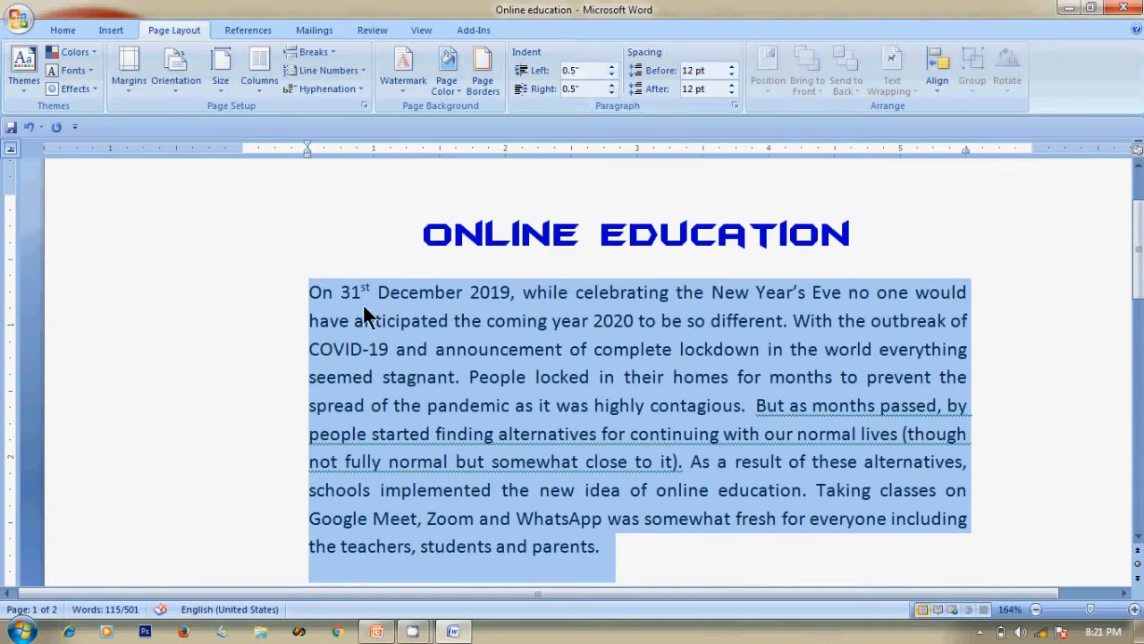
Reset the left and right indents of the "On 31st December 2019" paragraph to 0
click(561, 348)
drag(309, 289, 653, 539)
click(577, 69)
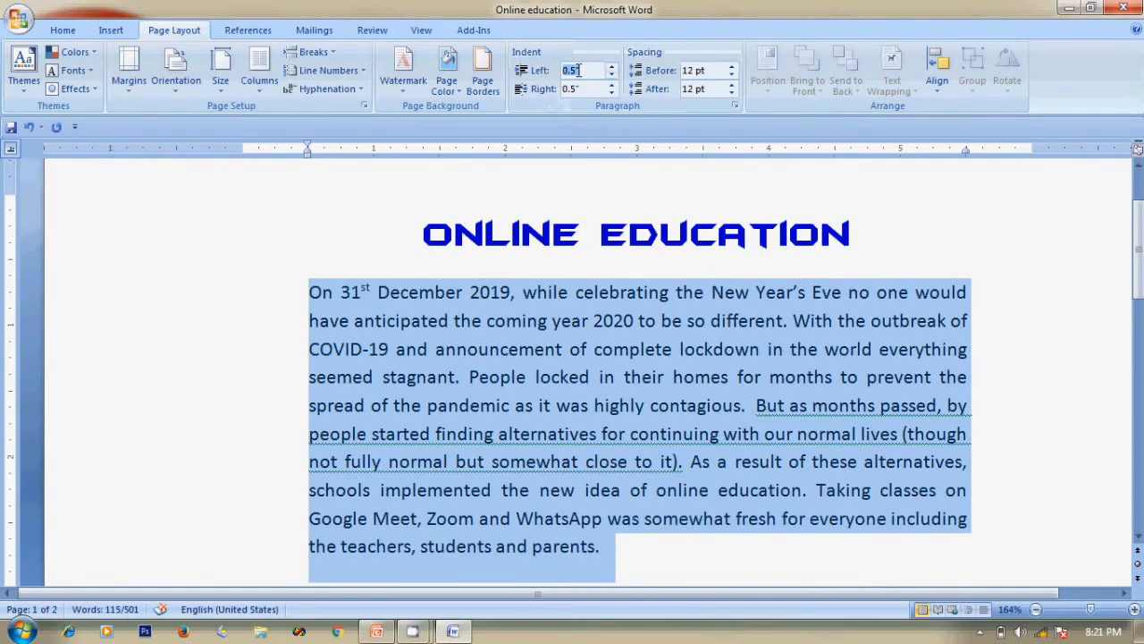
text(0)
key(Return)
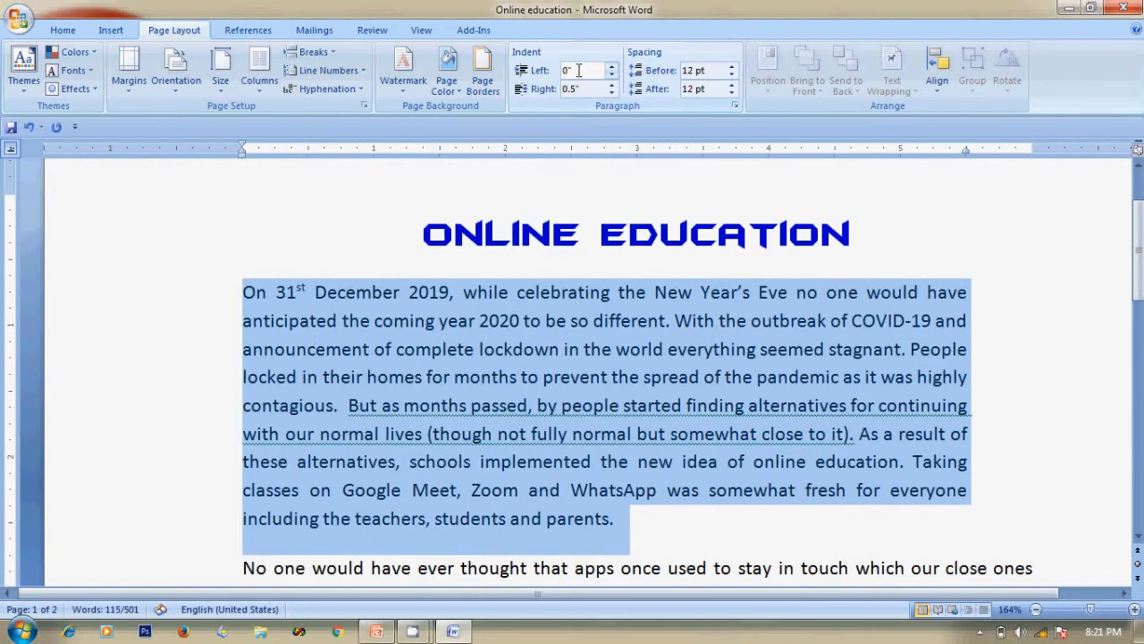
click(591, 89)
text(0)
key(Return)
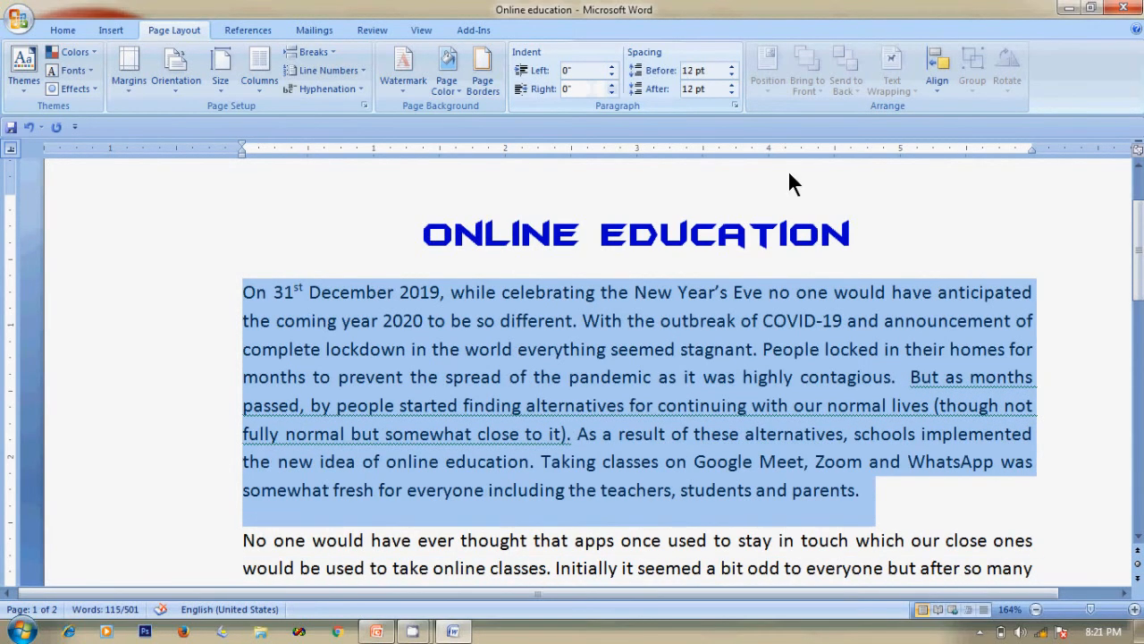
click(953, 488)
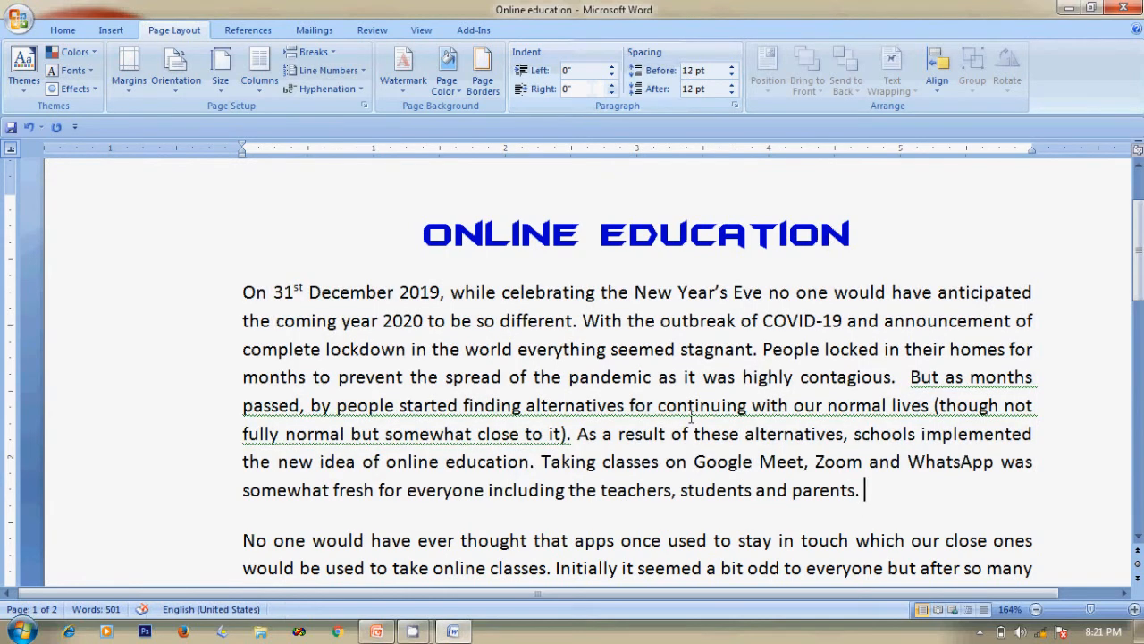
Try a first-line indent of about 0.5 inch and an altered right indent on the first body paragraph, and undo both changes
drag(242, 292, 897, 486)
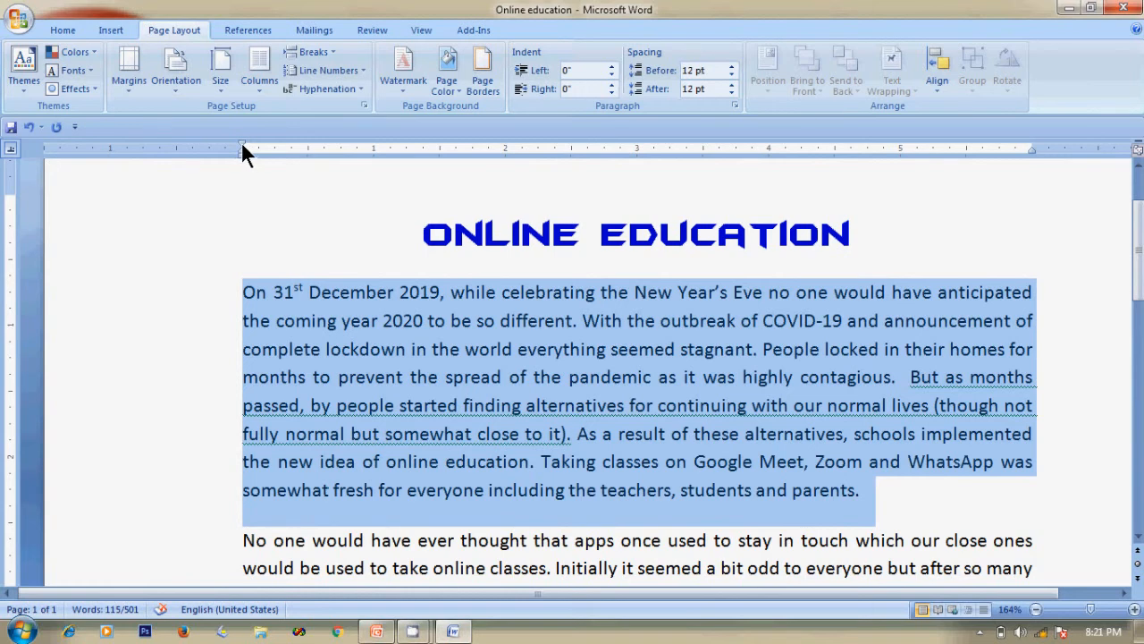
mouse_move(241, 145)
mouse_down()
mouse_move(317, 158)
mouse_move(308, 147)
mouse_up()
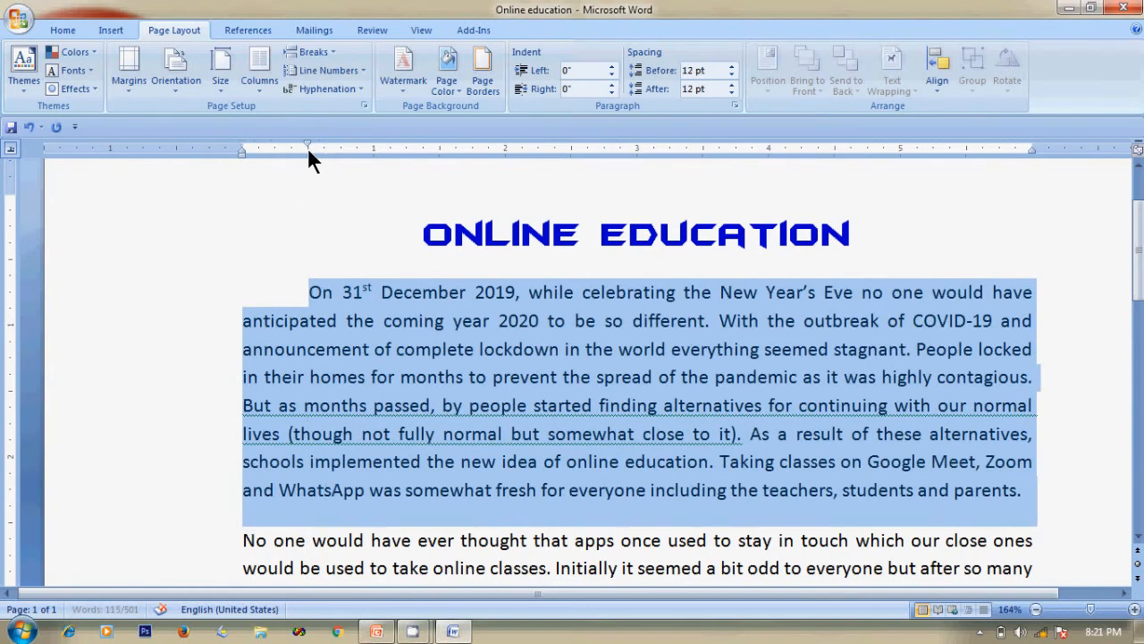
mouse_move(1032, 147)
mouse_down()
mouse_move(997, 148)
mouse_move(1044, 154)
mouse_move(1033, 151)
mouse_up()
key(ctrl+z)
key(ctrl+z)
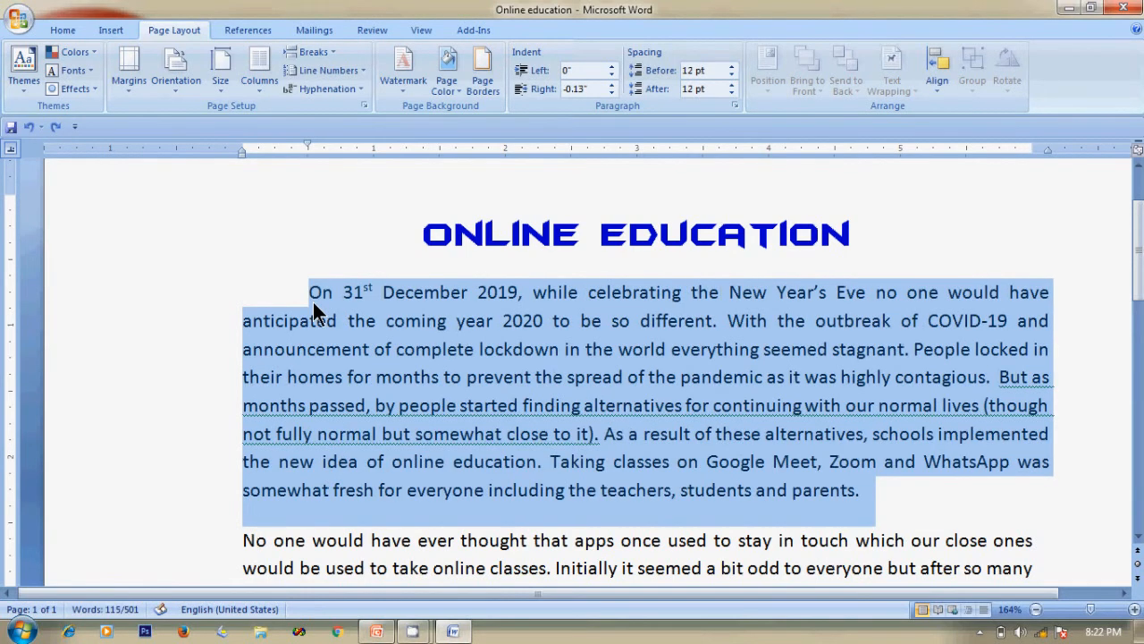
key(ctrl+z)
key(ctrl+z)
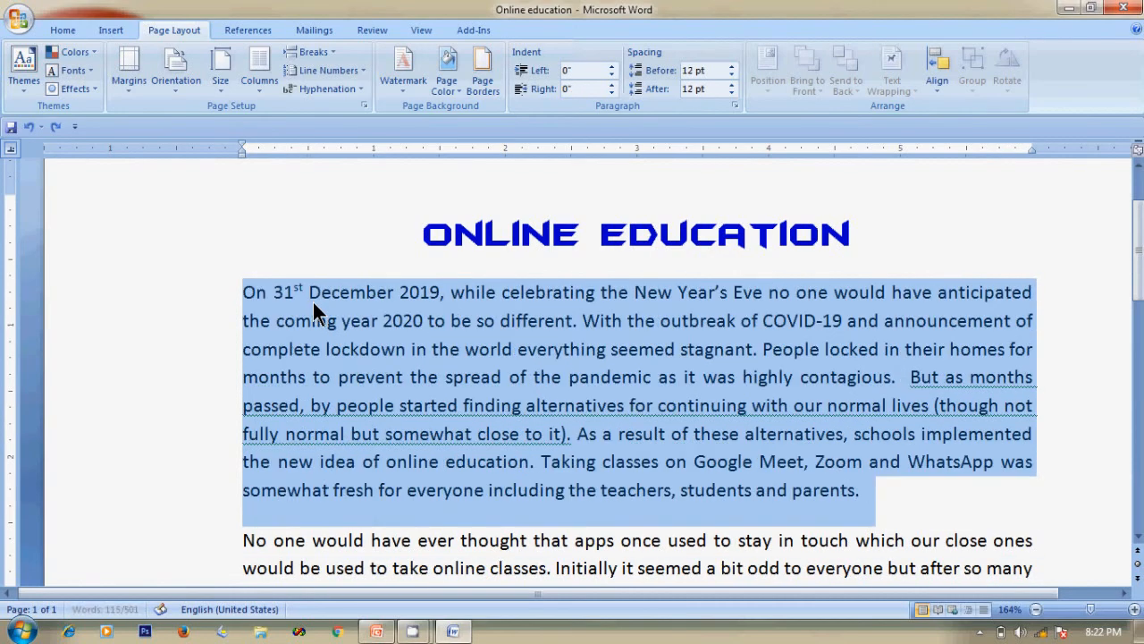
Apply a first-line indent of about 0.5 inch to all body paragraphs from "On 31st December" through "part of our lives."
click(245, 292)
drag(245, 291, 888, 291)
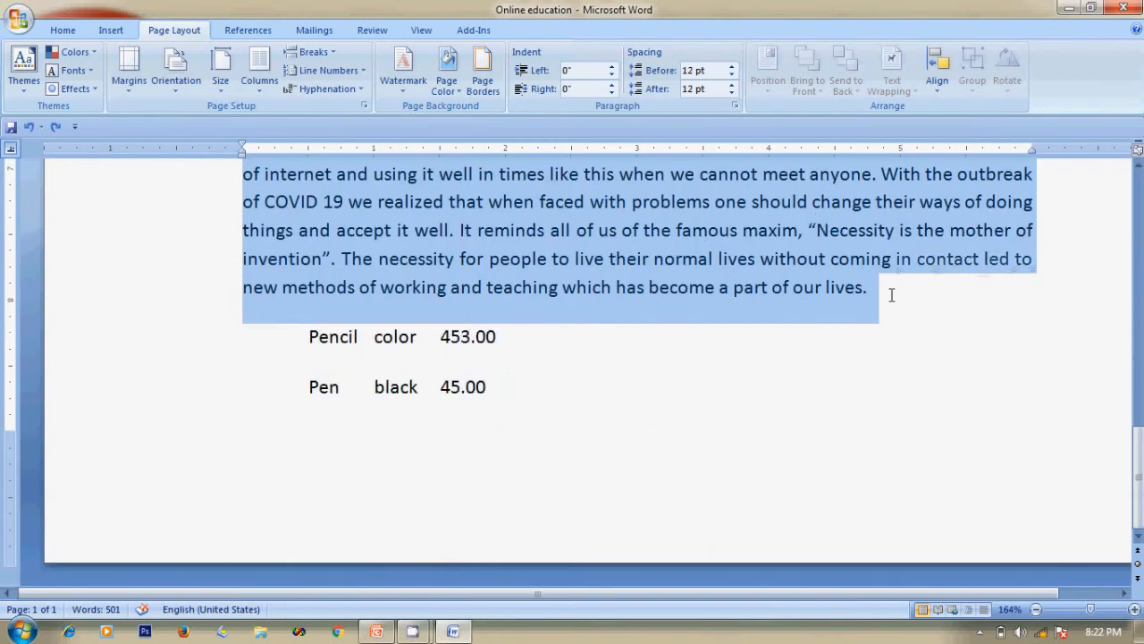
mouse_move(242, 144)
mouse_down()
mouse_move(324, 144)
mouse_move(308, 145)
mouse_up()
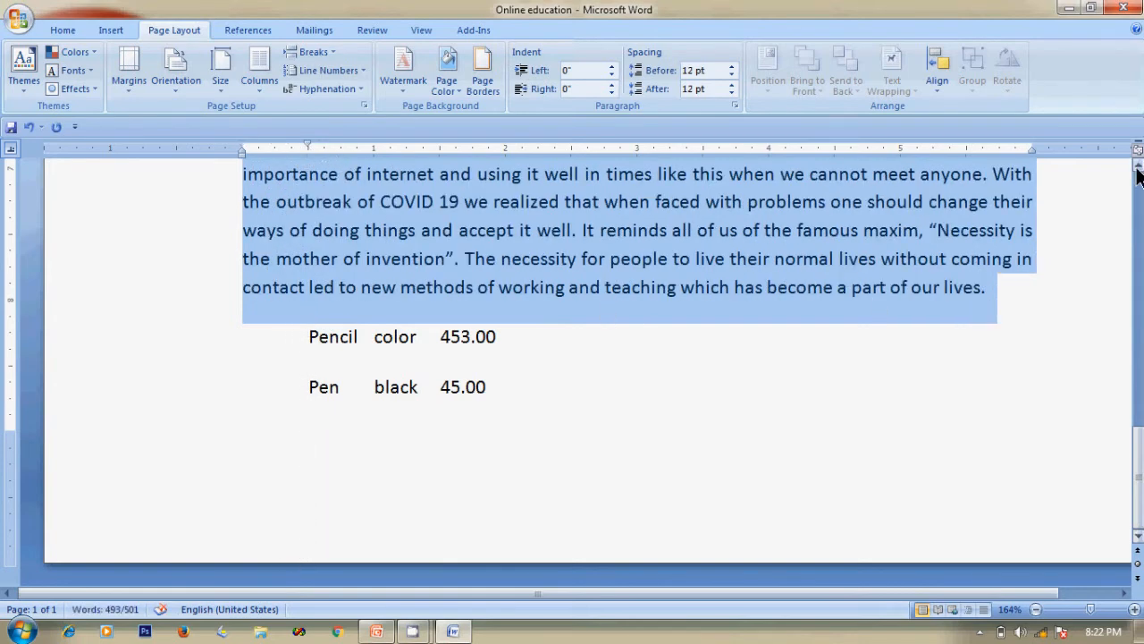
Remove the first-line indent from all body paragraphs from "On 31st December" through "part of our lives."
drag(1138, 174, 1138, 175)
drag(1138, 170, 1138, 169)
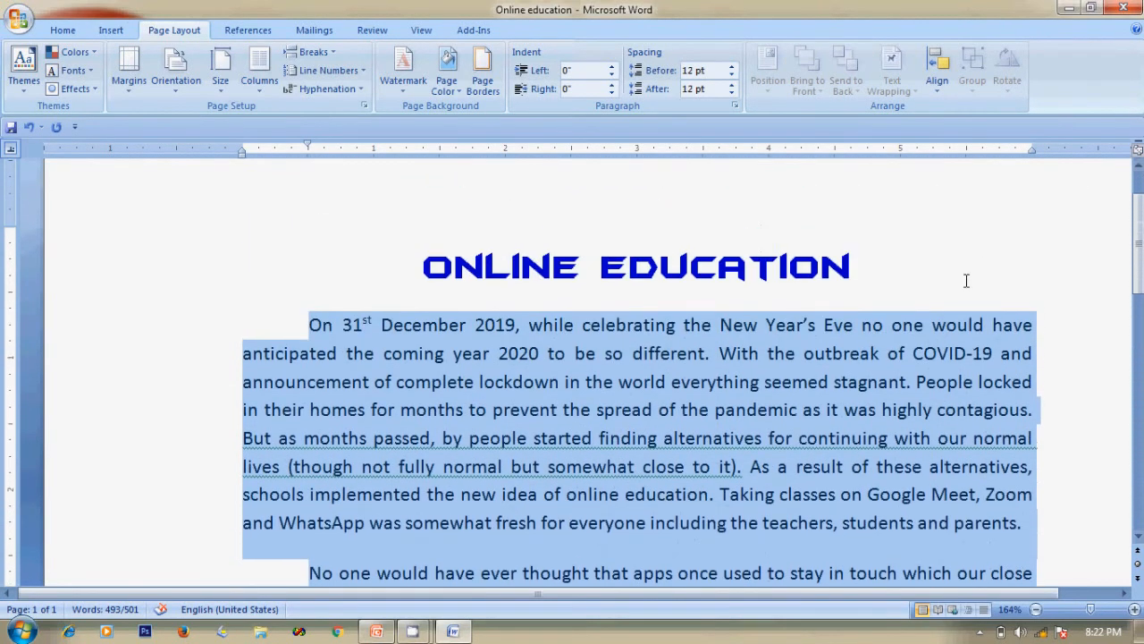
click(966, 281)
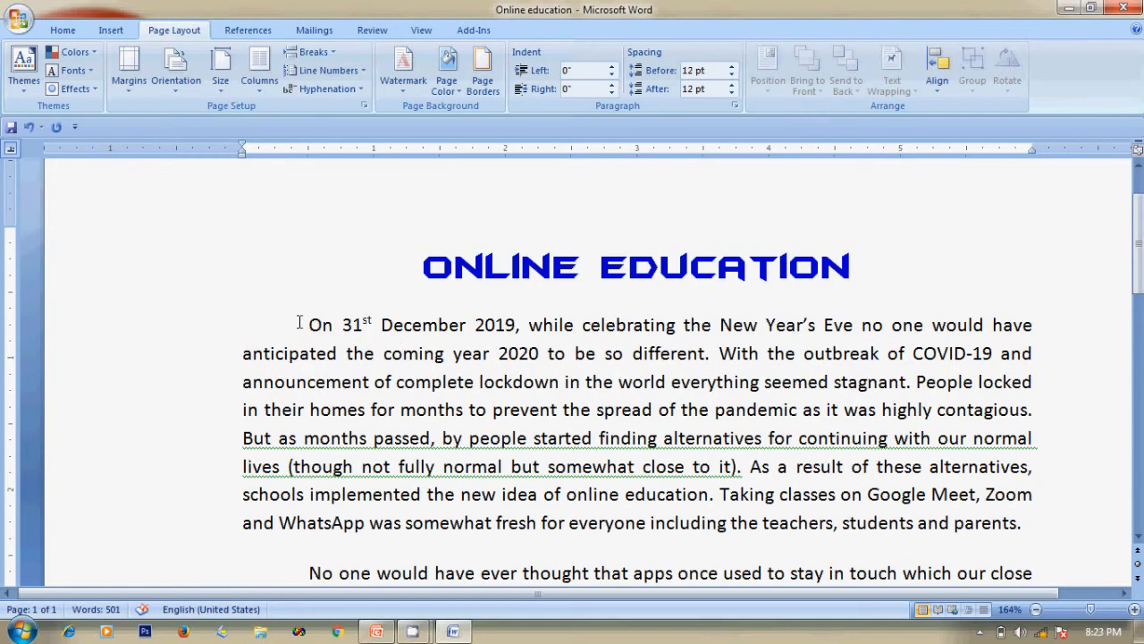
drag(300, 321, 1001, 287)
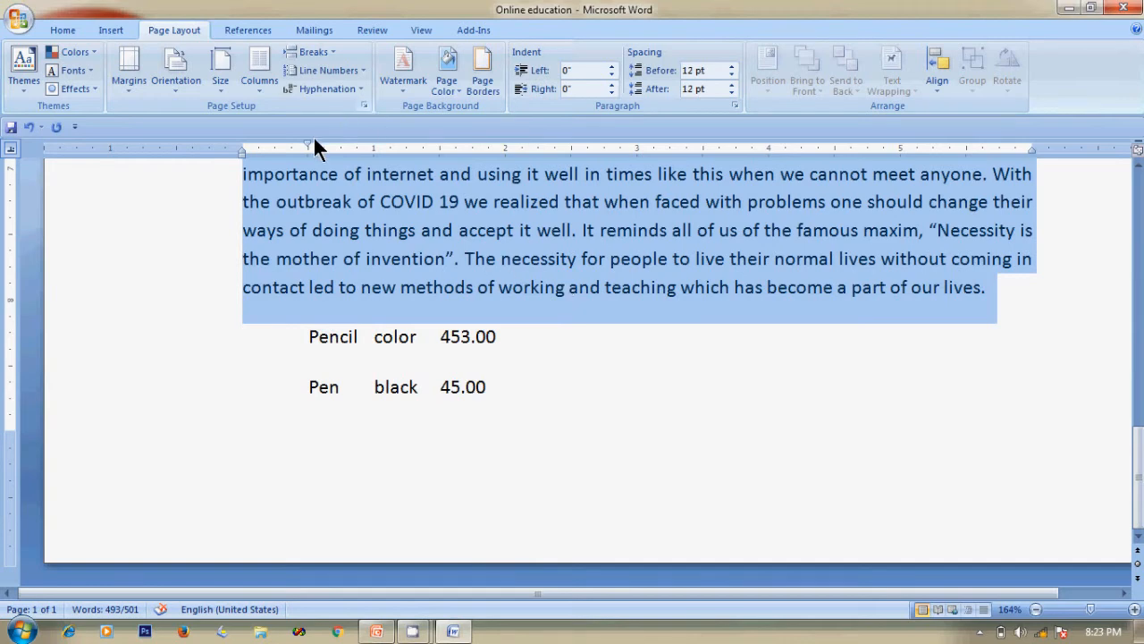
drag(307, 146, 241, 146)
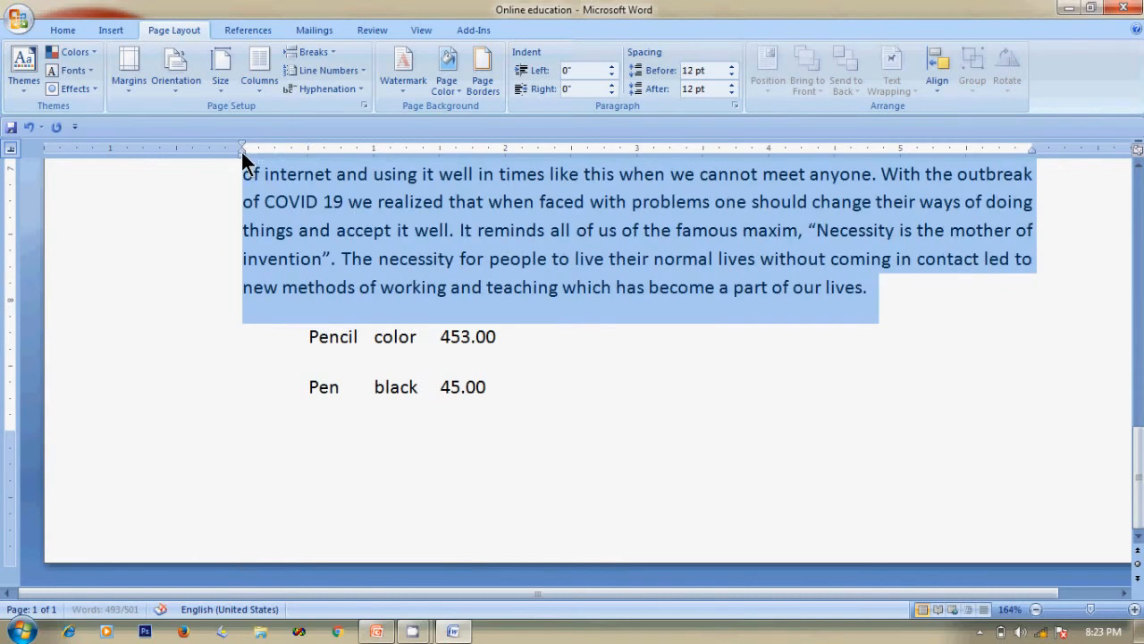
Try a 0.5-inch hanging indent on all selected body paragraphs and review its effect through the document
mouse_move(241, 150)
mouse_down()
mouse_move(324, 149)
mouse_move(309, 150)
mouse_up()
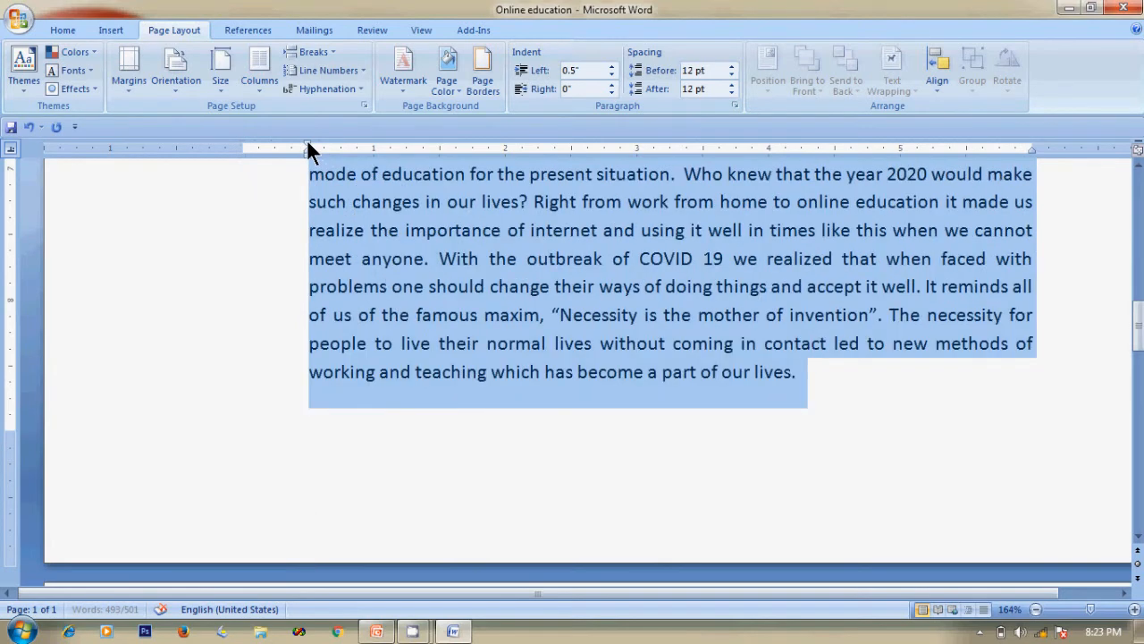
drag(306, 142, 240, 140)
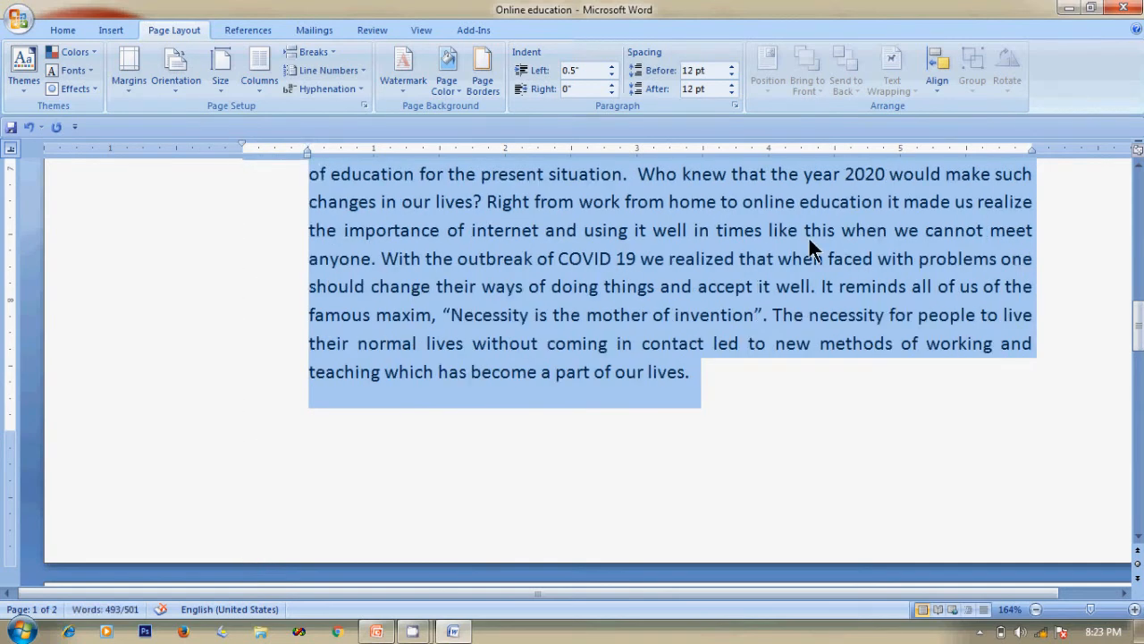
drag(1138, 168, 1139, 167)
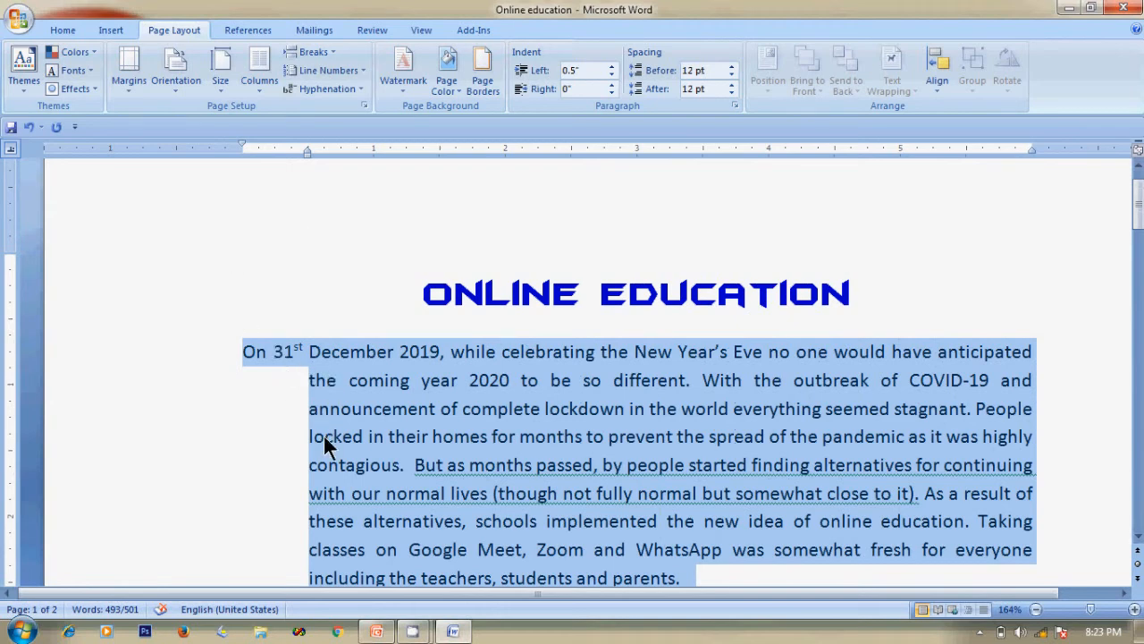
click(275, 411)
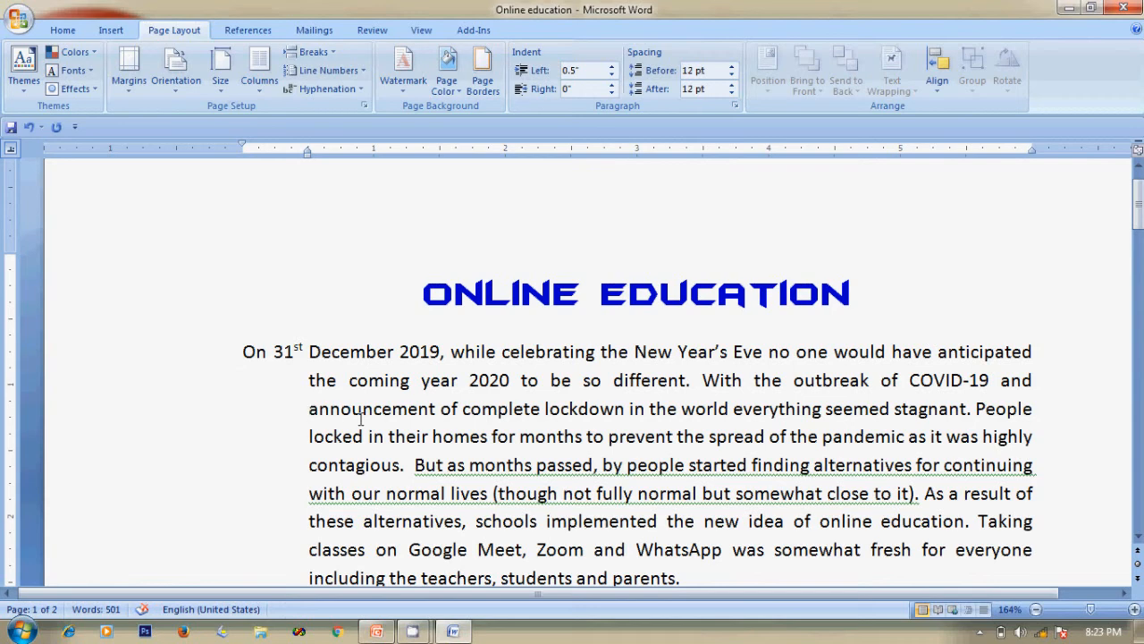
scroll(1140, 536, down, 5)
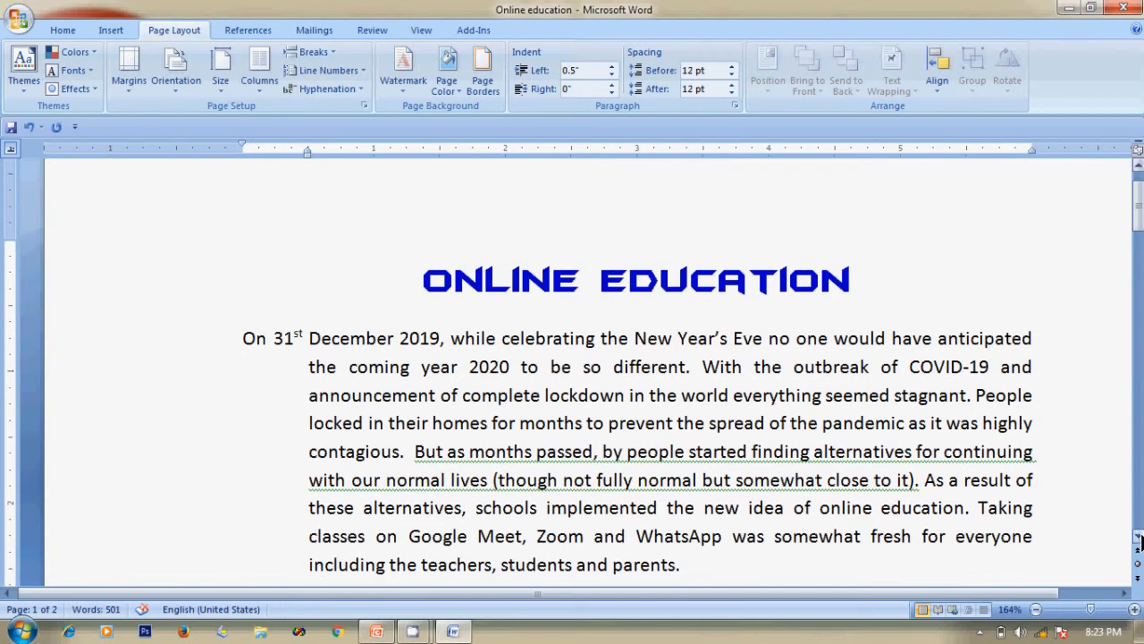
scroll(1140, 539, down, 5)
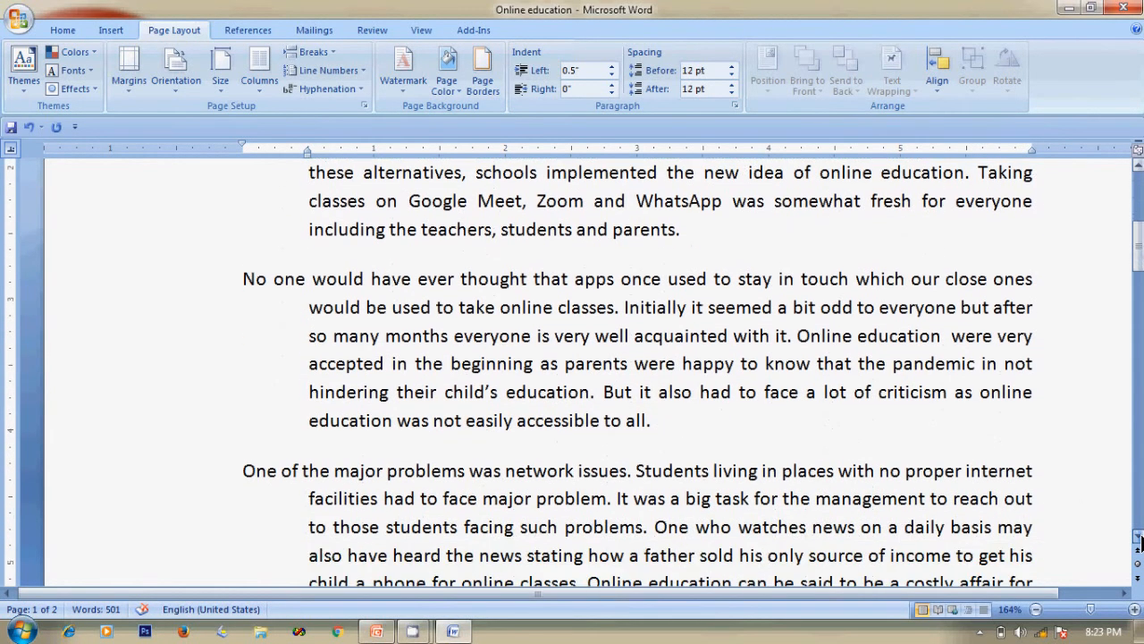
scroll(1141, 539, down, 6)
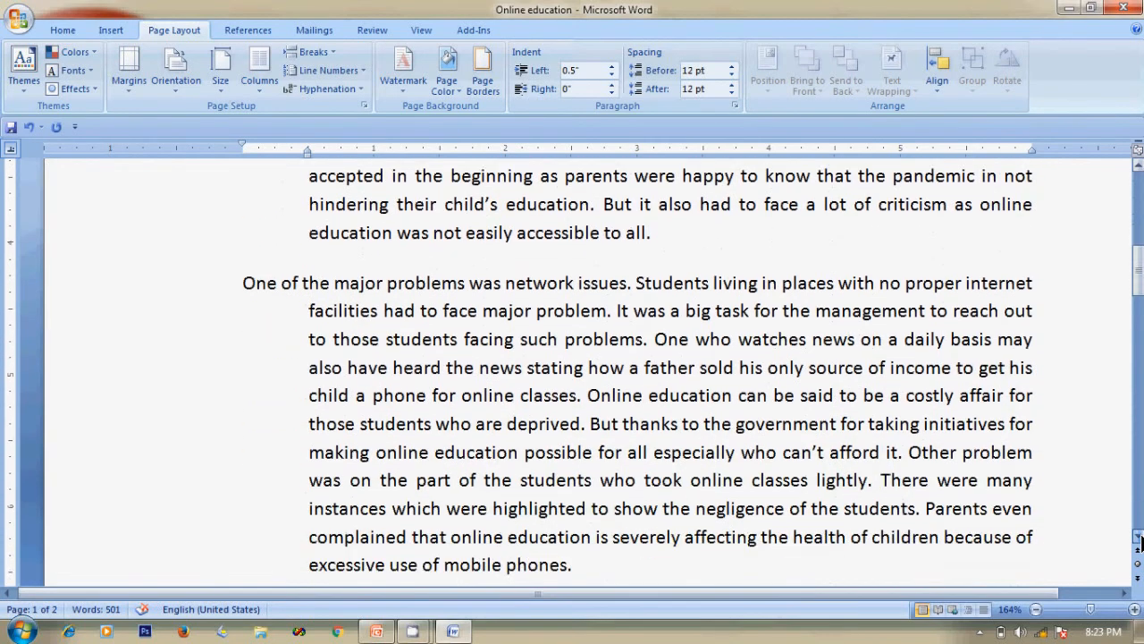
scroll(1141, 539, down, 5)
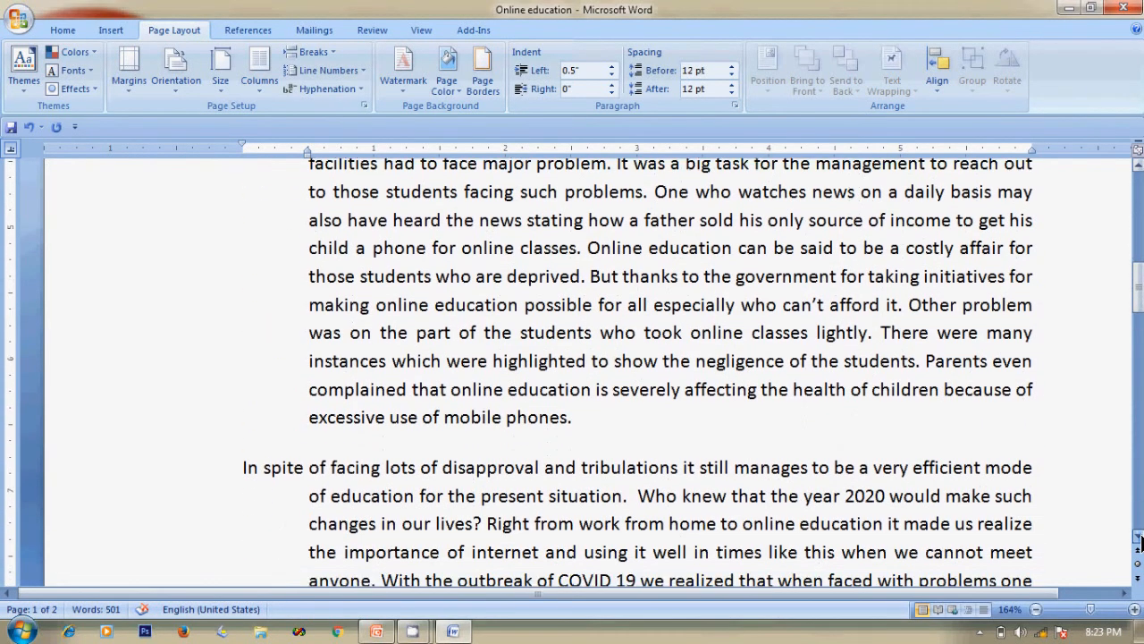
scroll(1141, 539, down, 1)
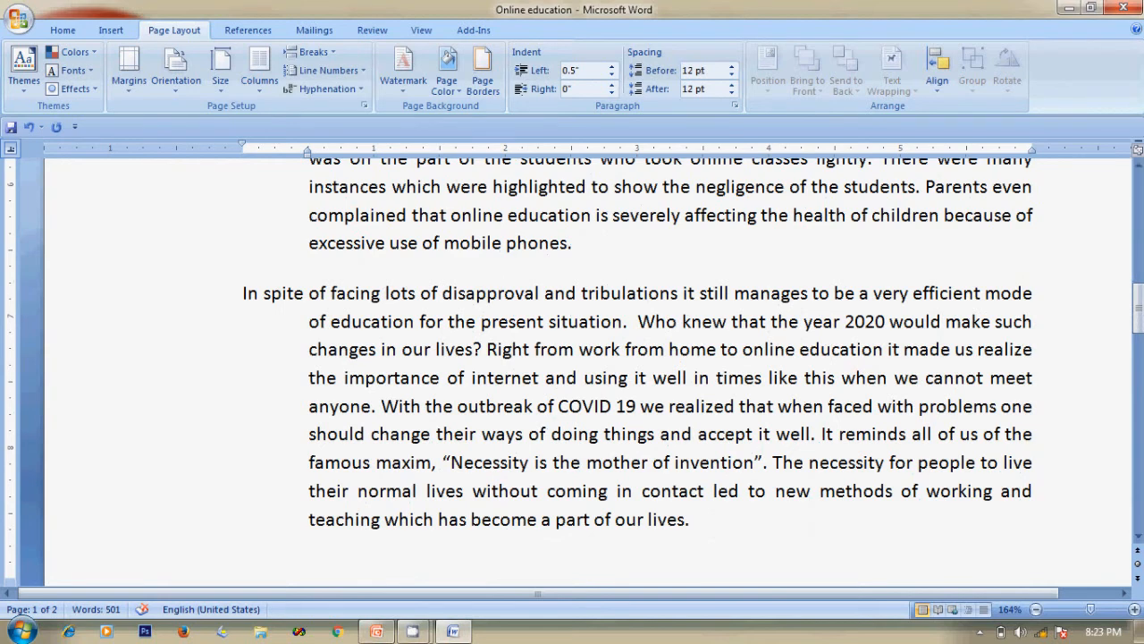
Switch to the PowerPoint slide show to check the lesson topics, and return to the Word document
mouse_move(413, 635)
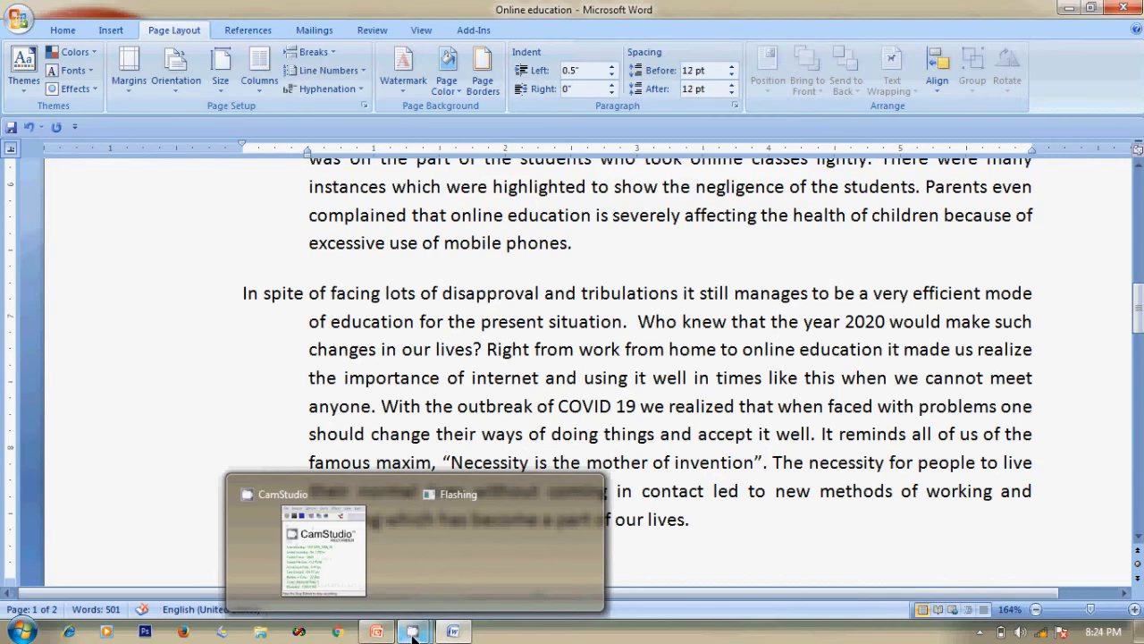
click(377, 633)
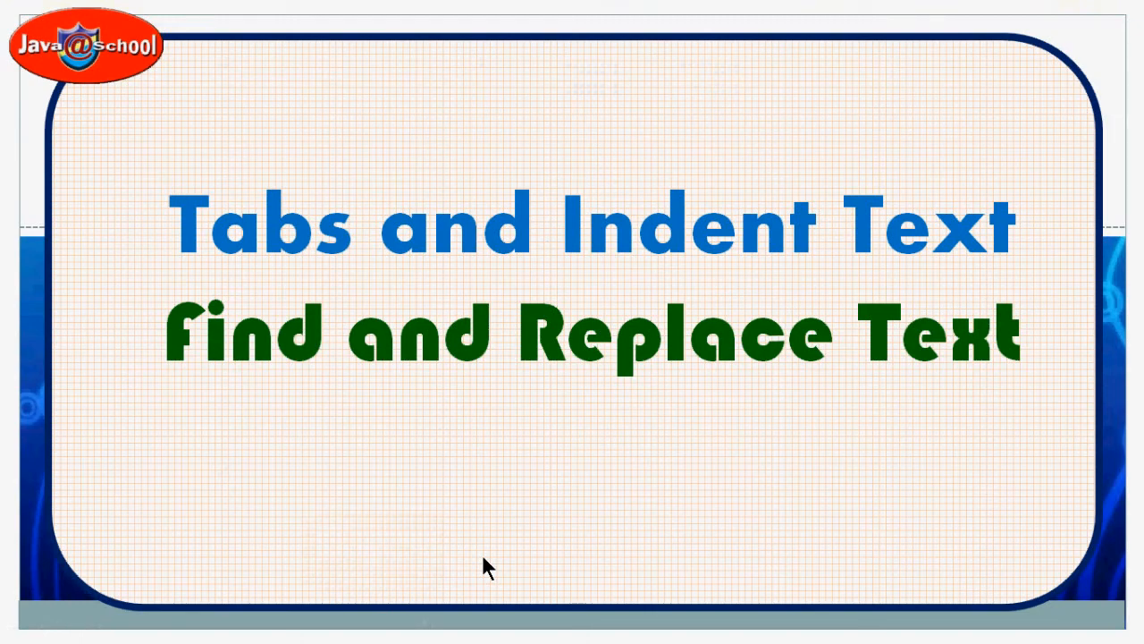
key(alt+Tab)
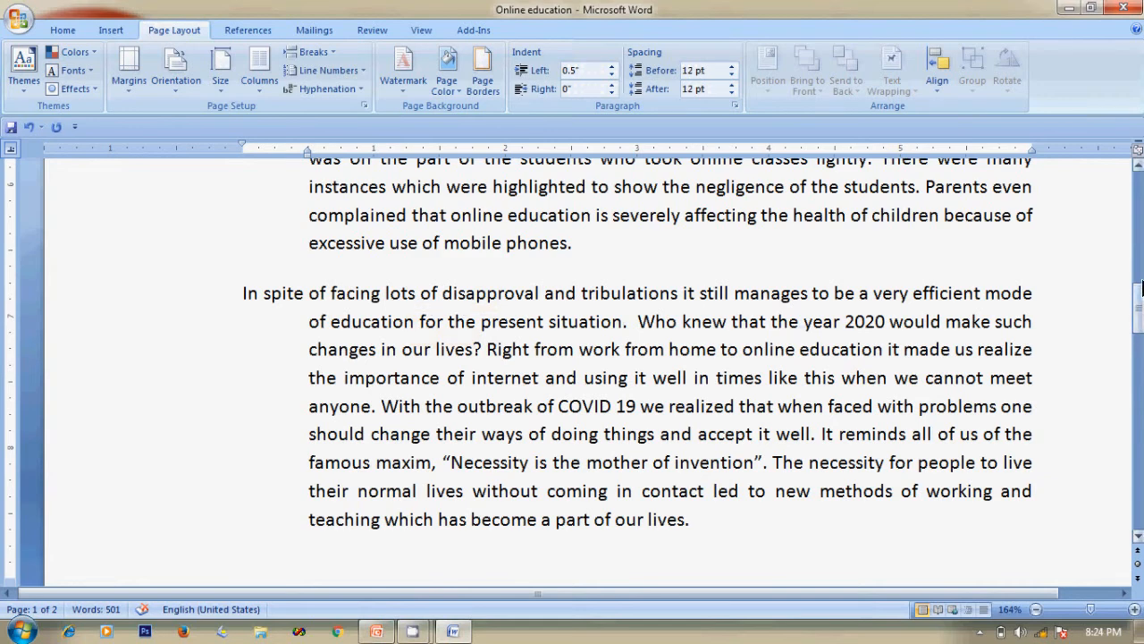
Undo the hanging indent and its left indent on the body paragraphs, and deselect the text
drag(1140, 293, 1139, 200)
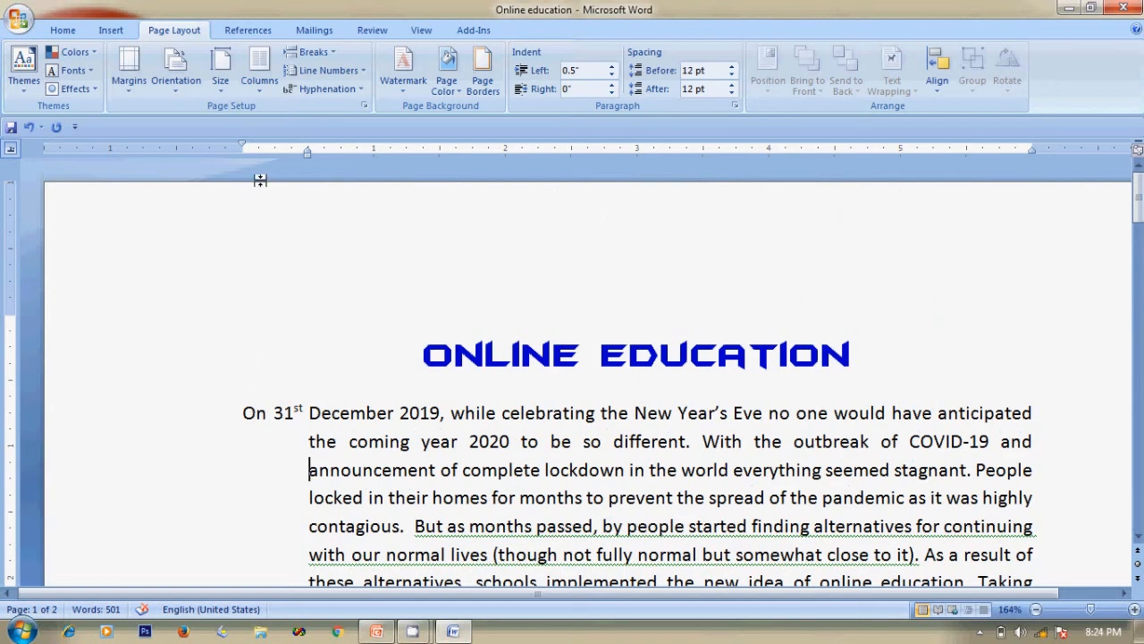
key(ctrl+z)
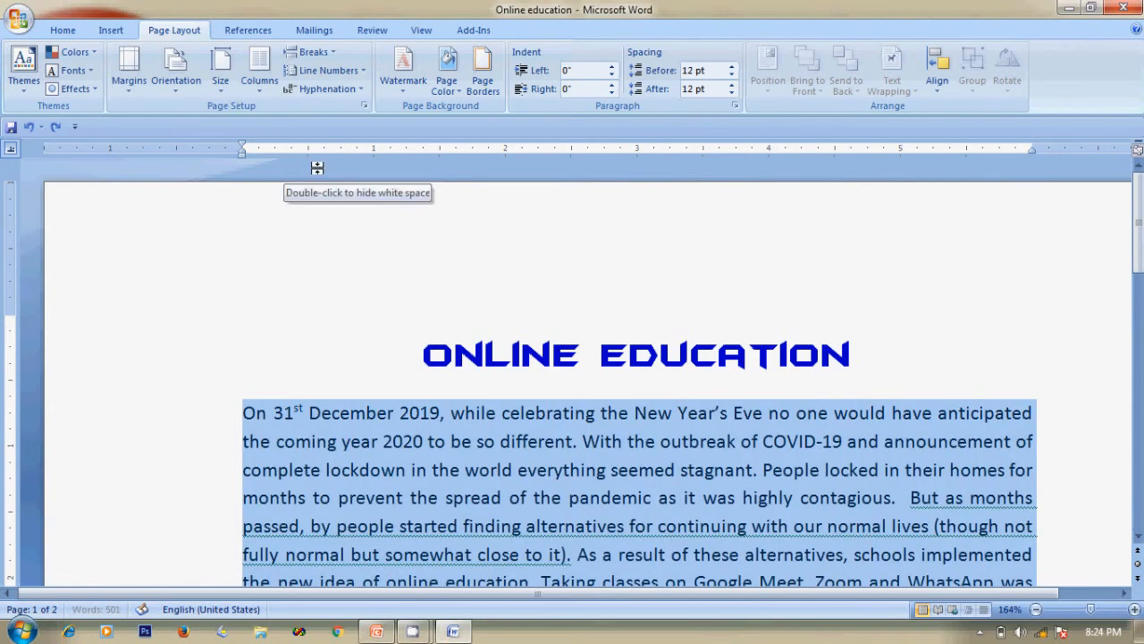
click(310, 414)
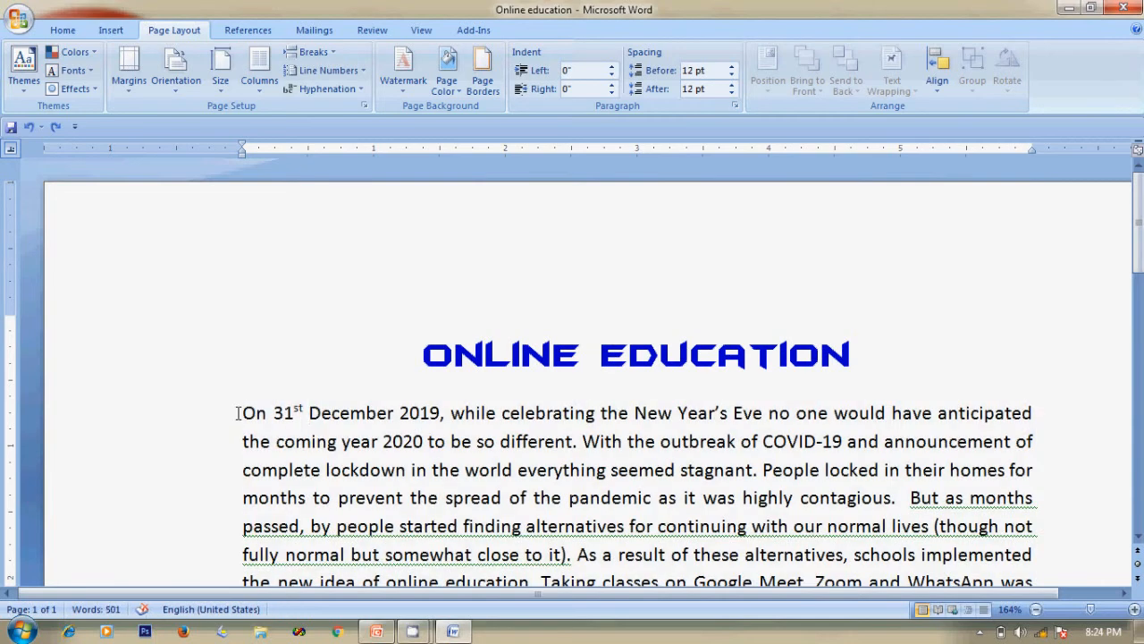
Search the document for "people" from the start of the first body paragraph, going through every match
click(238, 413)
click(75, 25)
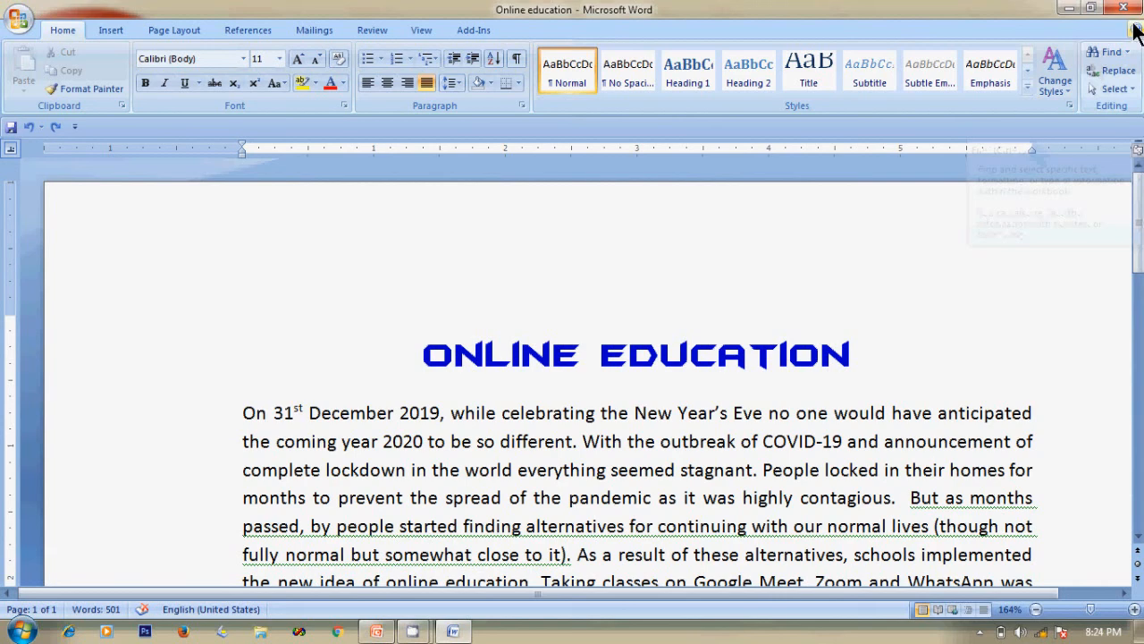
click(1116, 54)
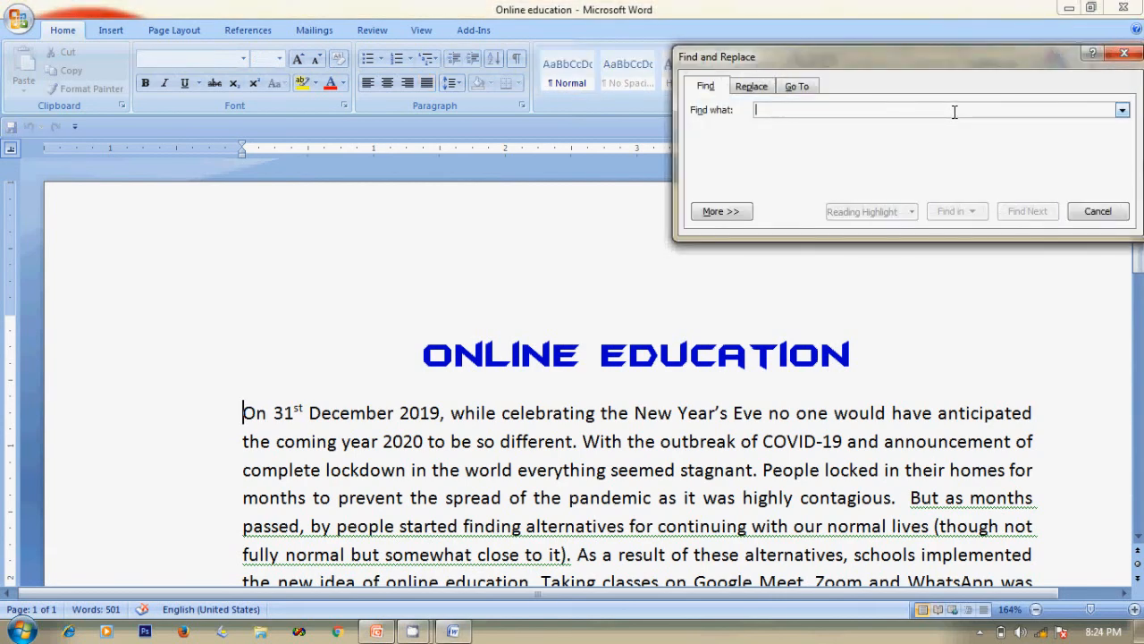
drag(968, 53, 848, 101)
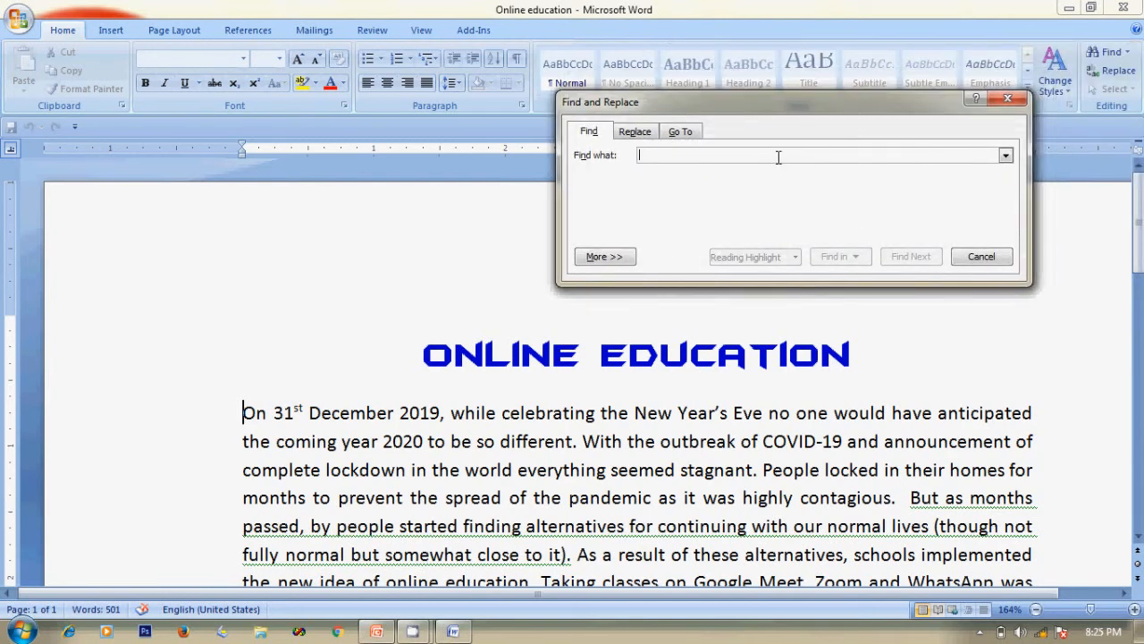
text(pe)
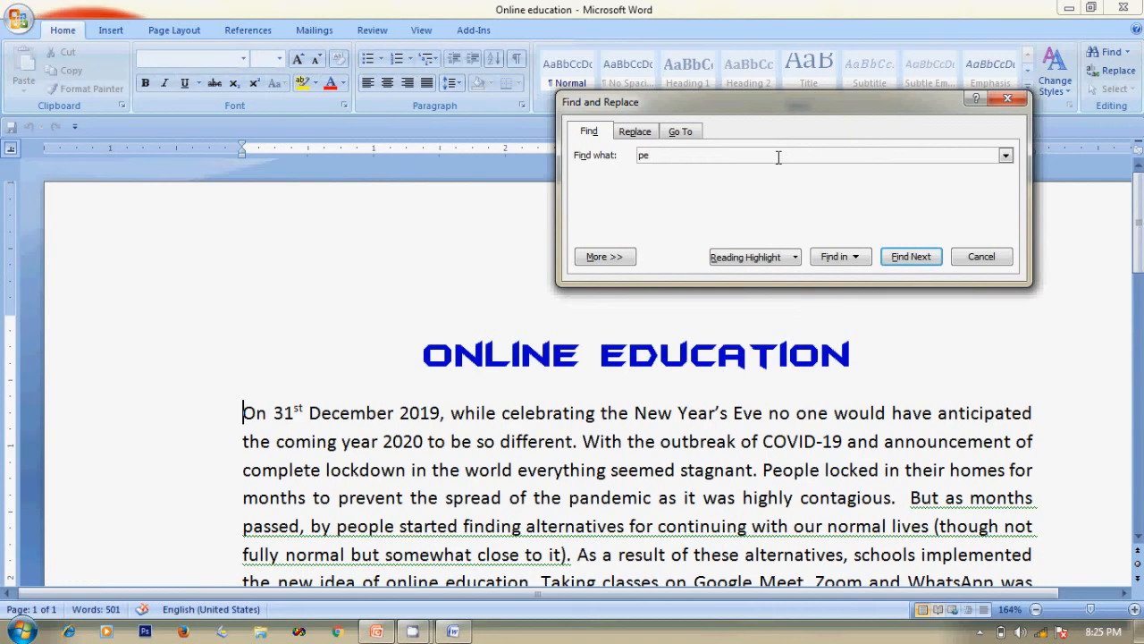
text(ople)
click(899, 257)
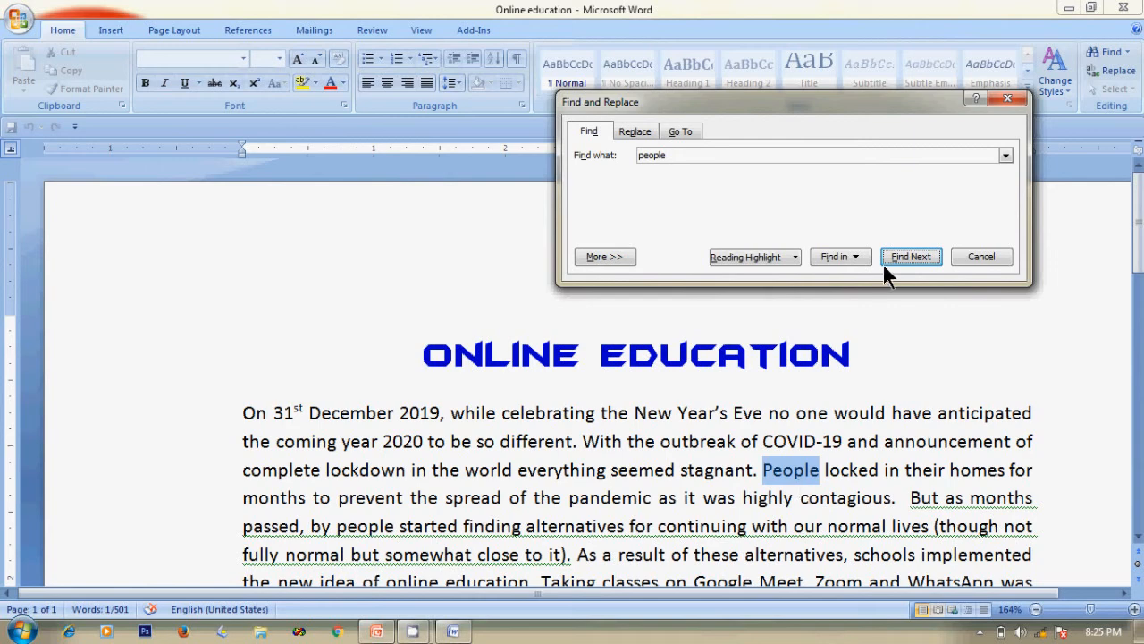
click(918, 251)
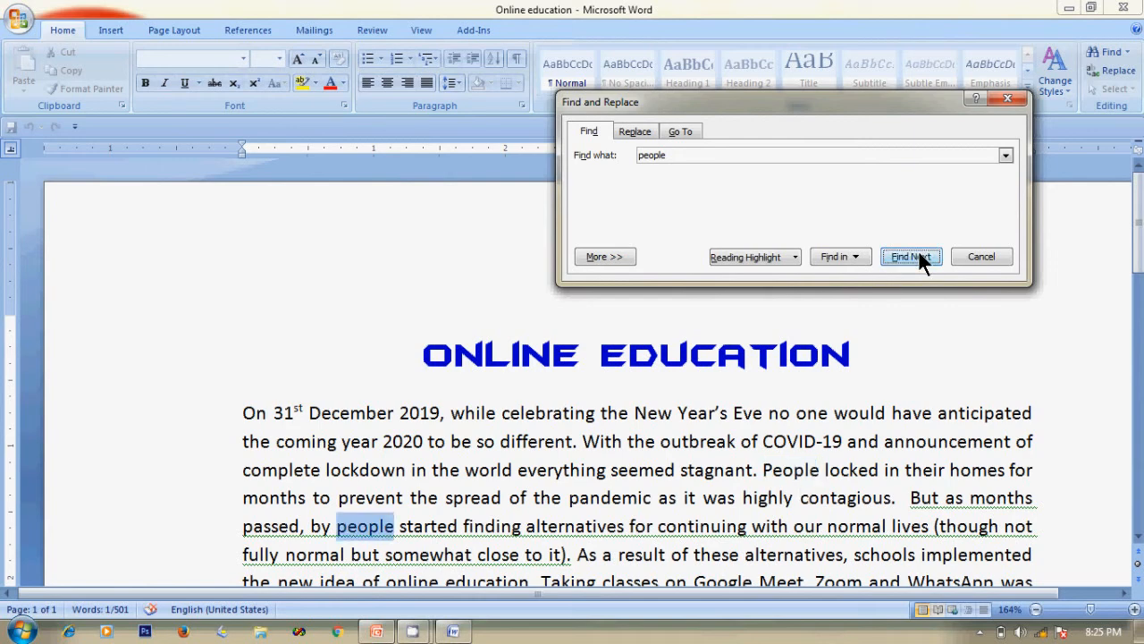
click(918, 251)
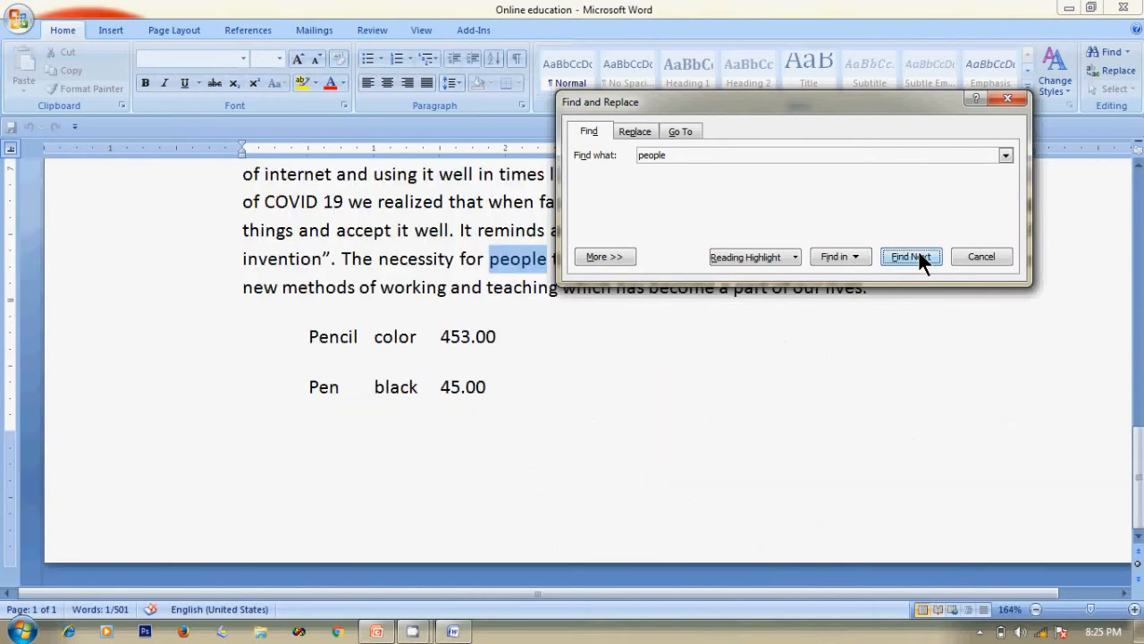
click(917, 256)
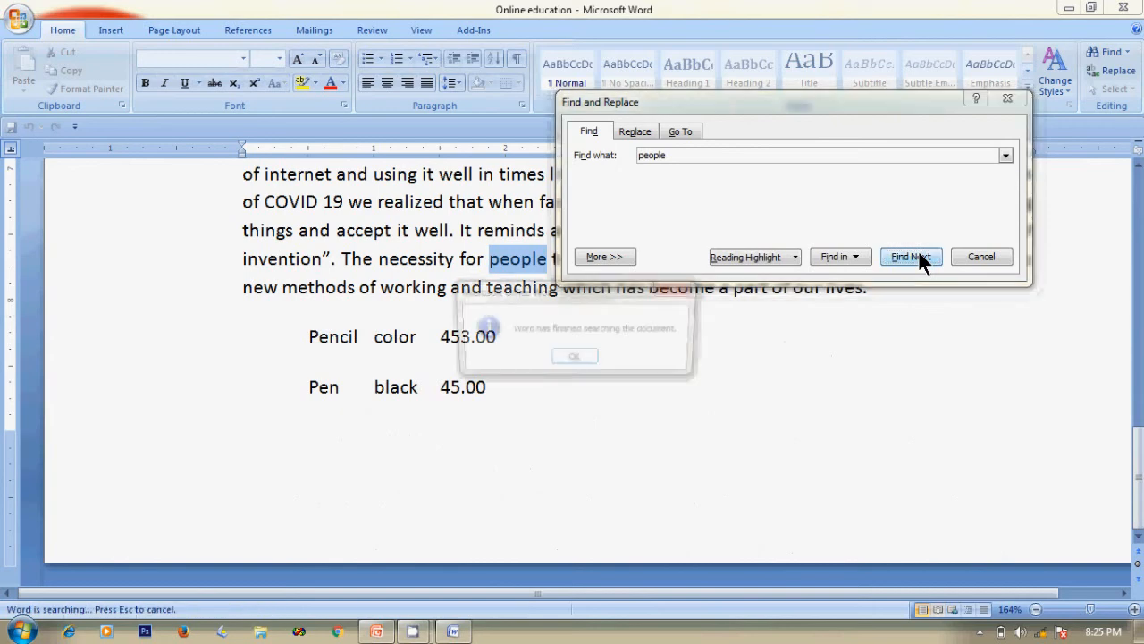
click(576, 355)
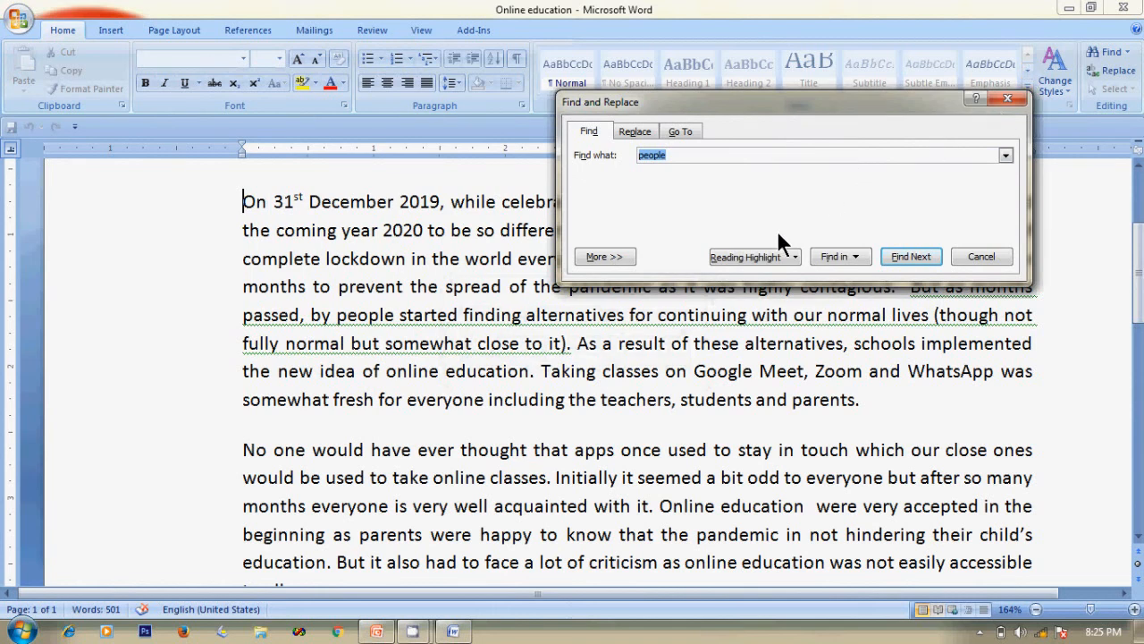
Replace the first occurrence of "people", in the first body paragraph, with "human"
click(635, 133)
click(651, 204)
text(hu)
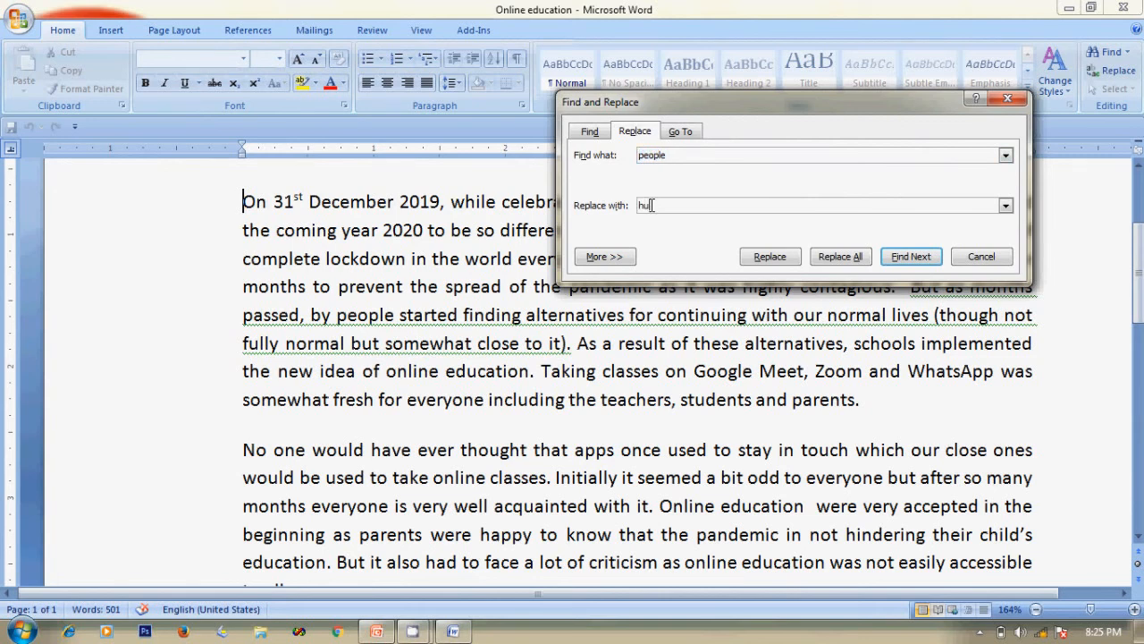
text(man)
key(BackSpace)
key(BackSpace)
text(en)
key(BackSpace)
key(BackSpace)
text(an)
click(769, 257)
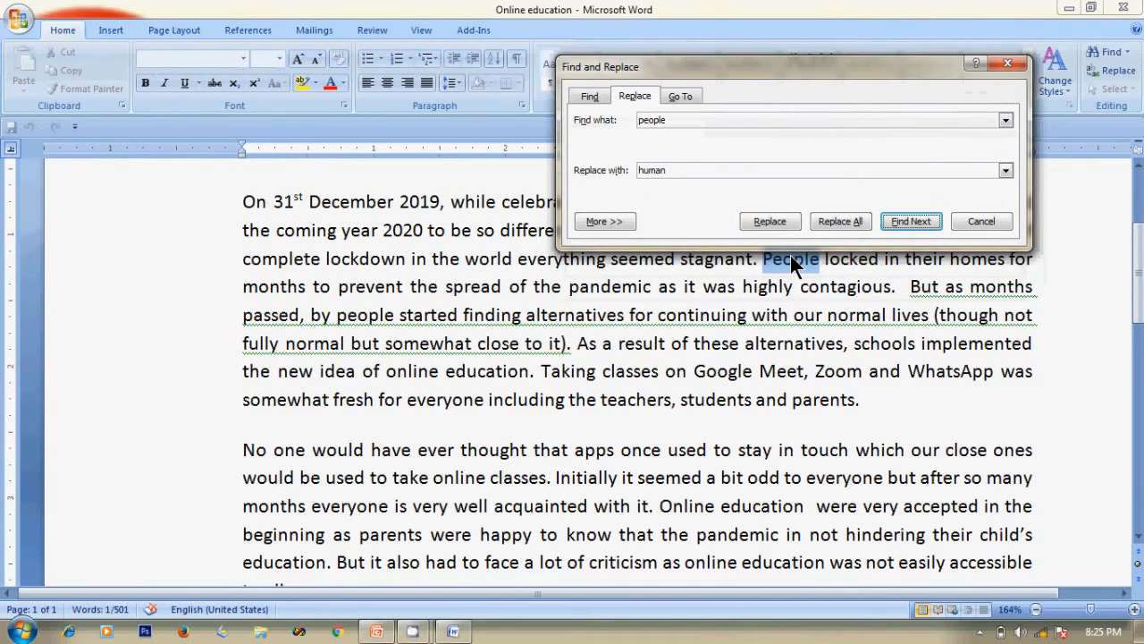
drag(818, 67, 419, 237)
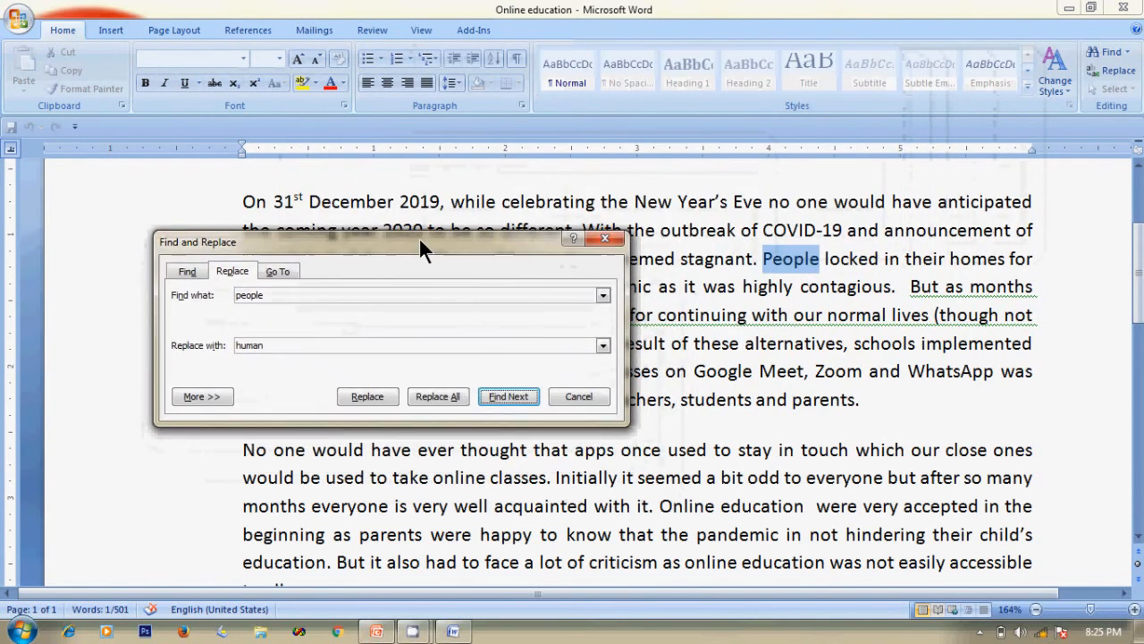
click(379, 395)
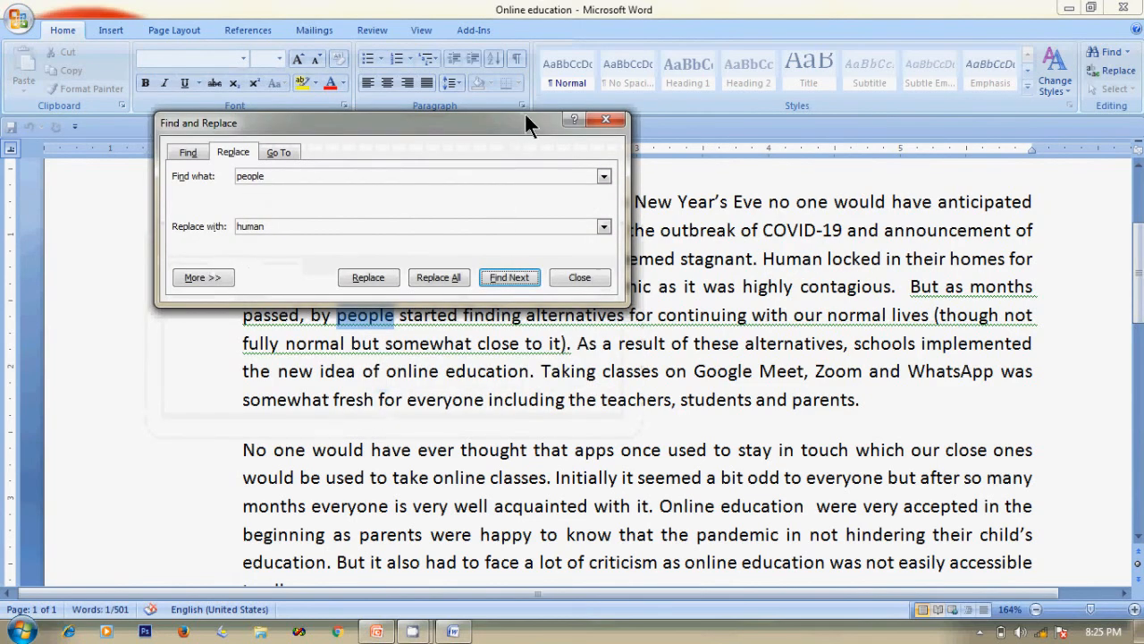
Replace the remaining occurrences of "people" with "human" one at a time until the search is finished
drag(525, 112, 767, 42)
click(626, 208)
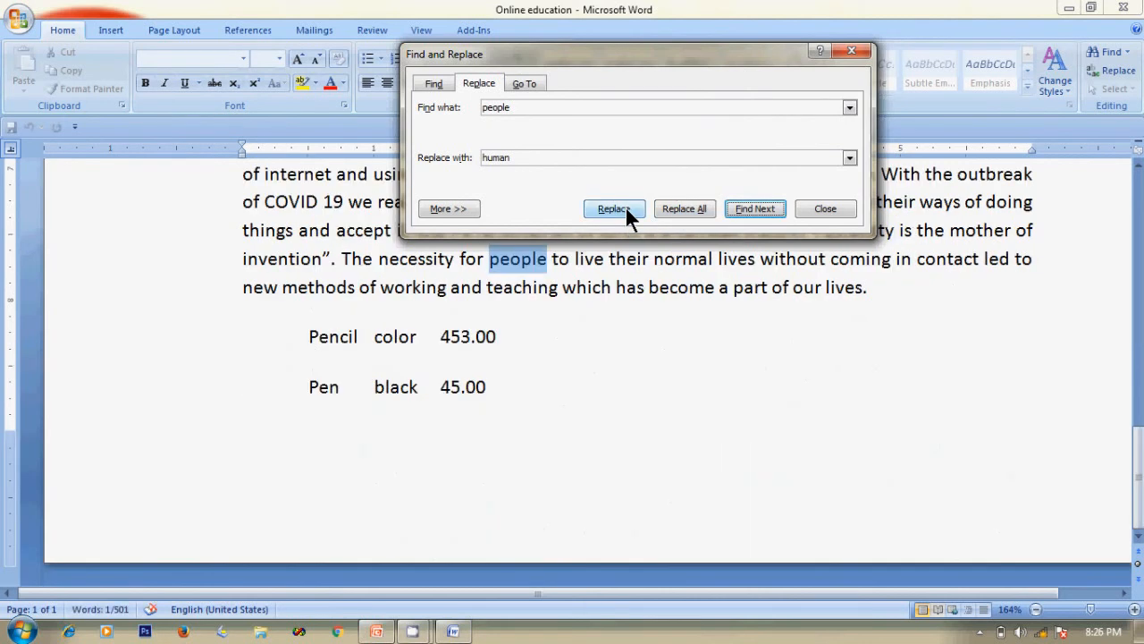
click(624, 208)
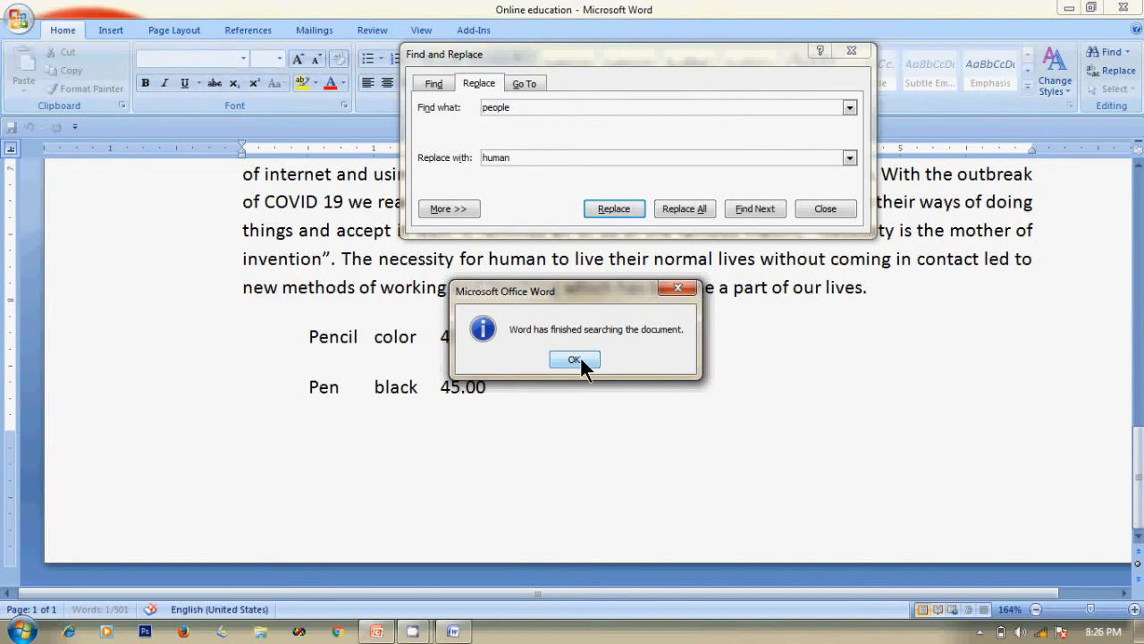
click(577, 360)
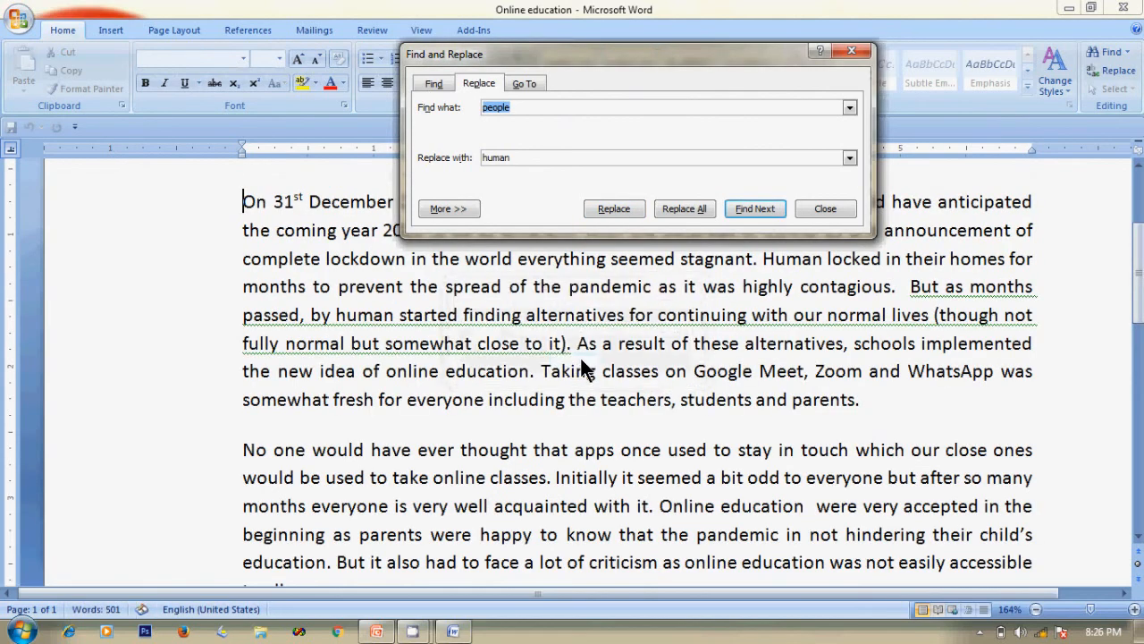
Undo the replacements of "people" with "human" and the right indent change on the first body paragraph, and deselect the text
click(827, 209)
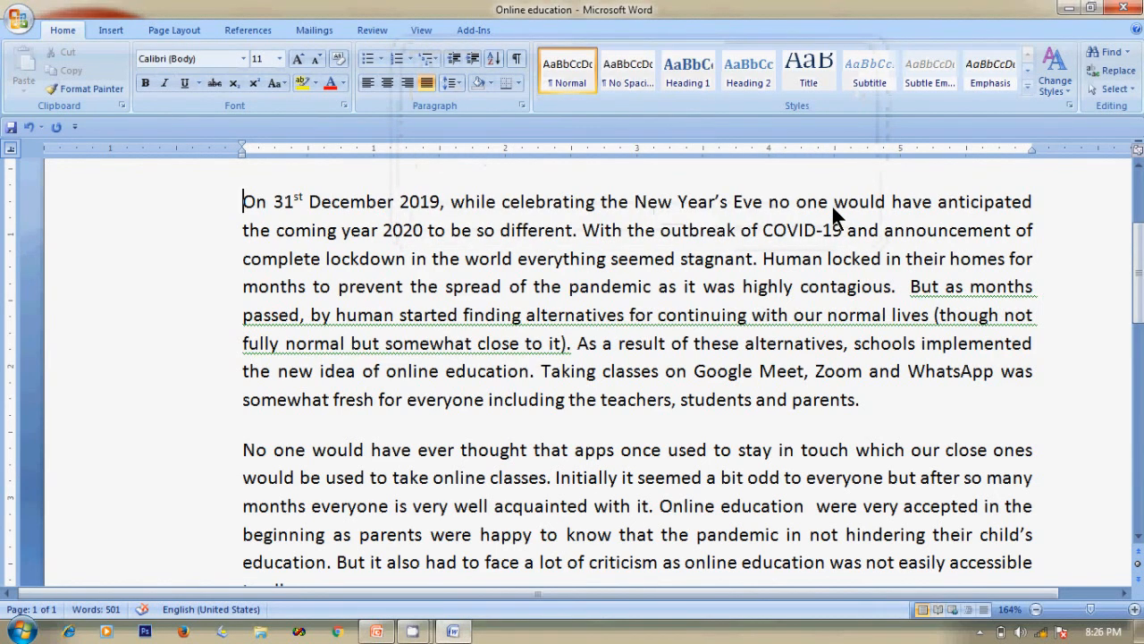
key(ctrl+z)
key(ctrl+z)
key(ctrl+z)
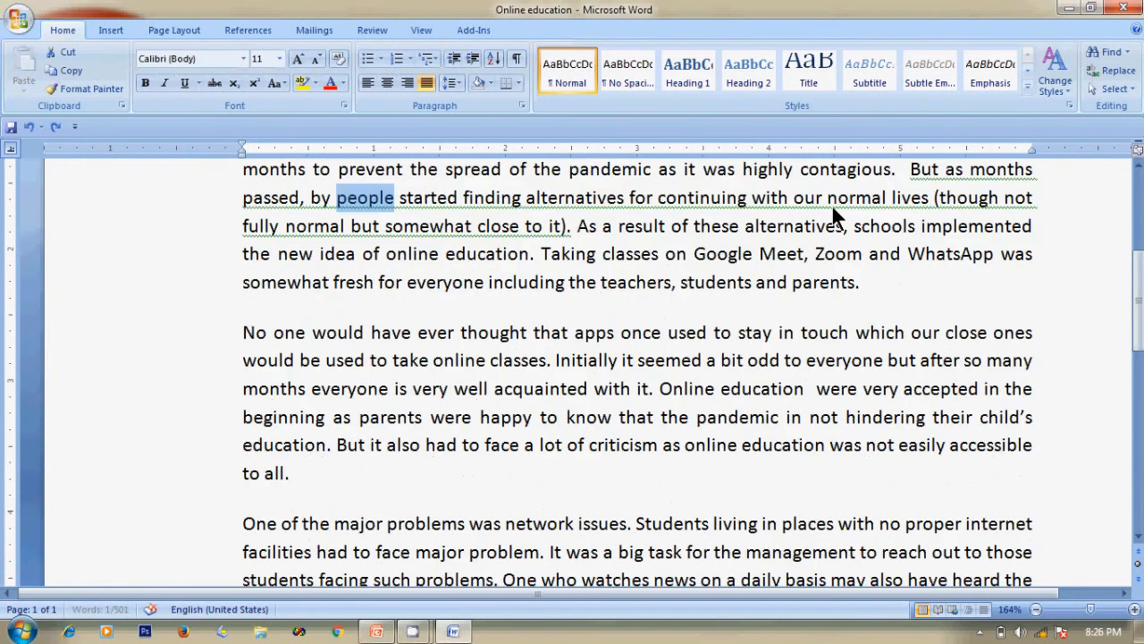
key(ctrl+z)
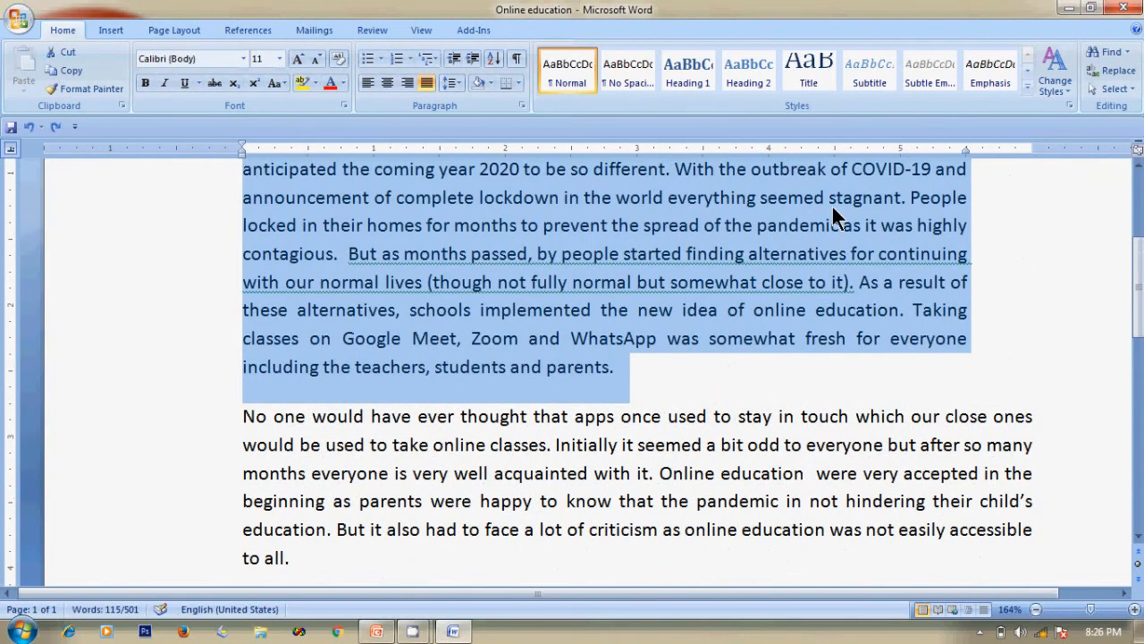
key(ctrl+z)
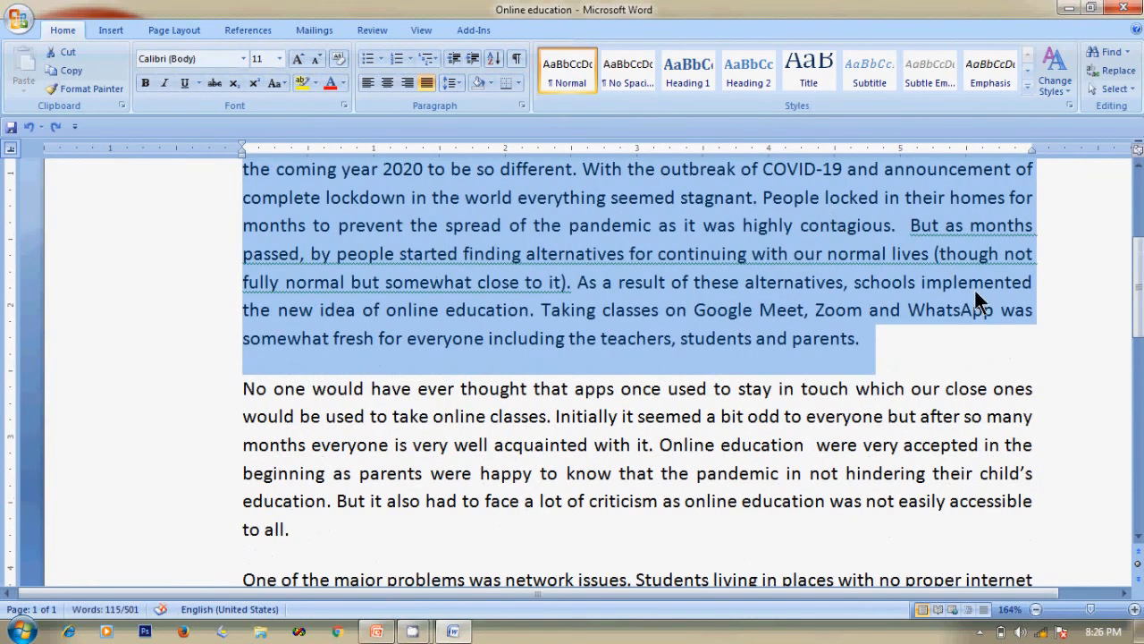
click(985, 339)
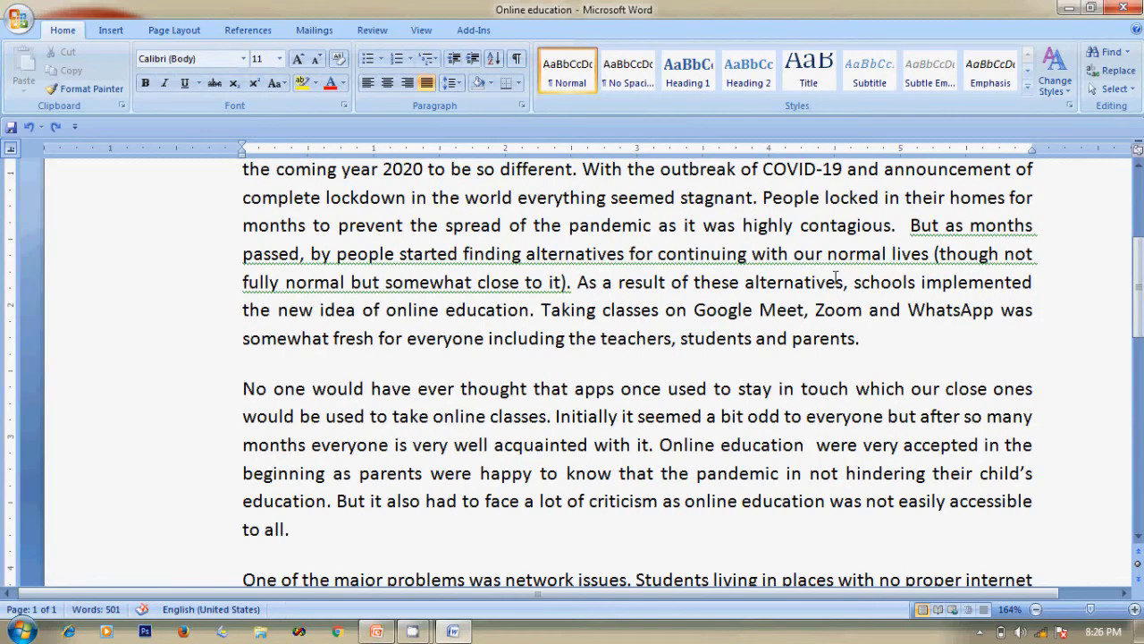
Replace all occurrences of "people" with "men" throughout the document in one go, and save the document
click(1122, 71)
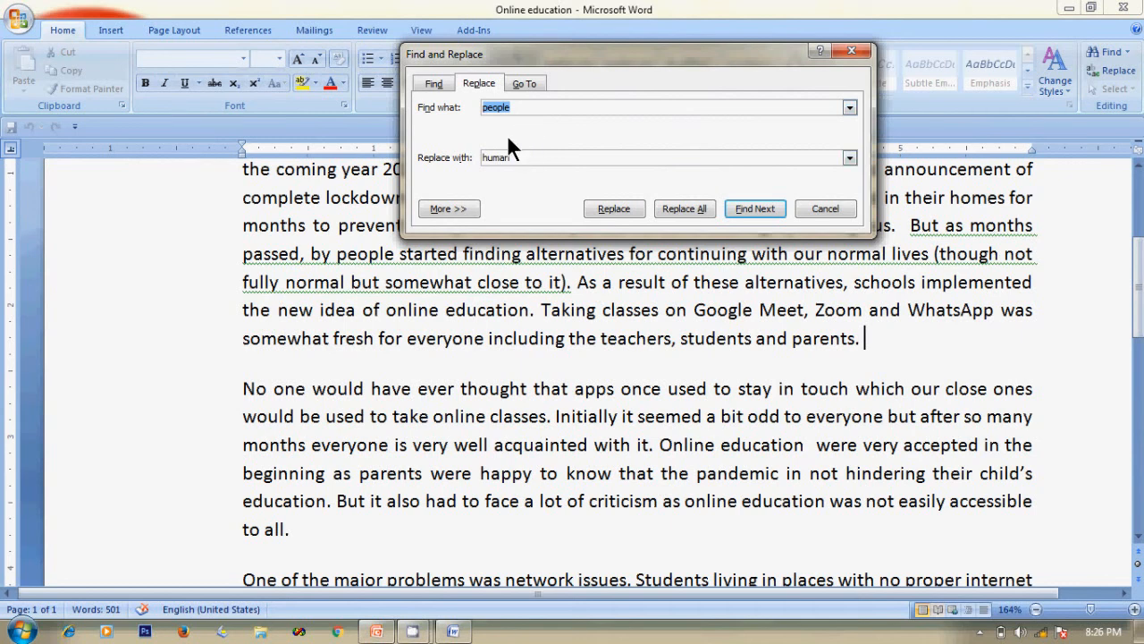
click(523, 157)
key(BackSpace)
key(BackSpace)
key(BackSpace)
key(BackSpace)
key(BackSpace)
text(men)
click(684, 208)
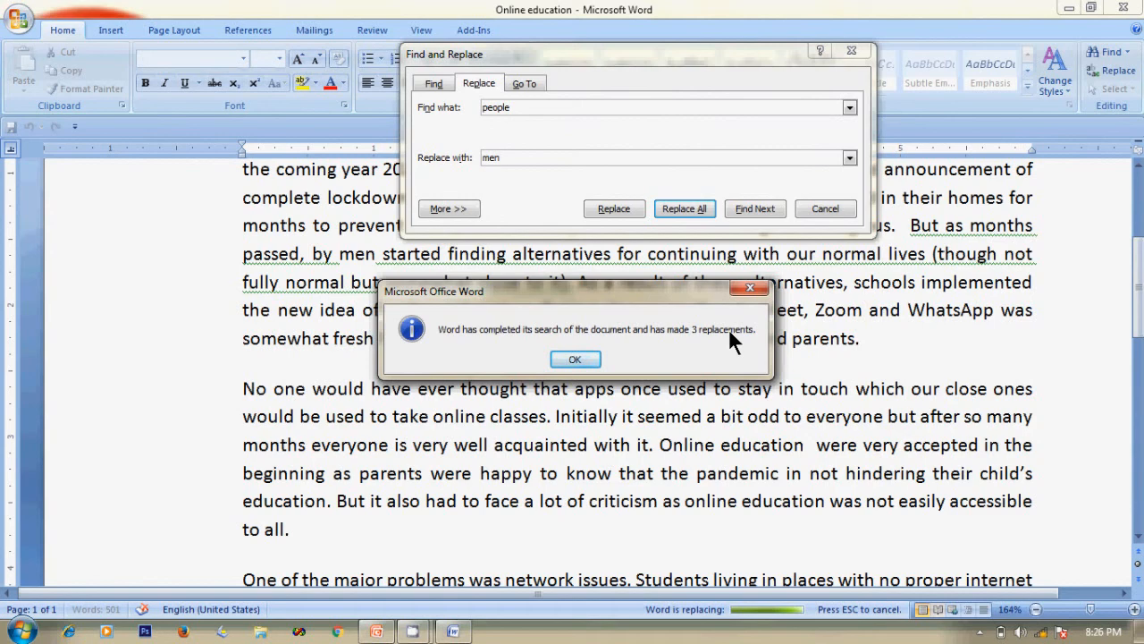
click(576, 358)
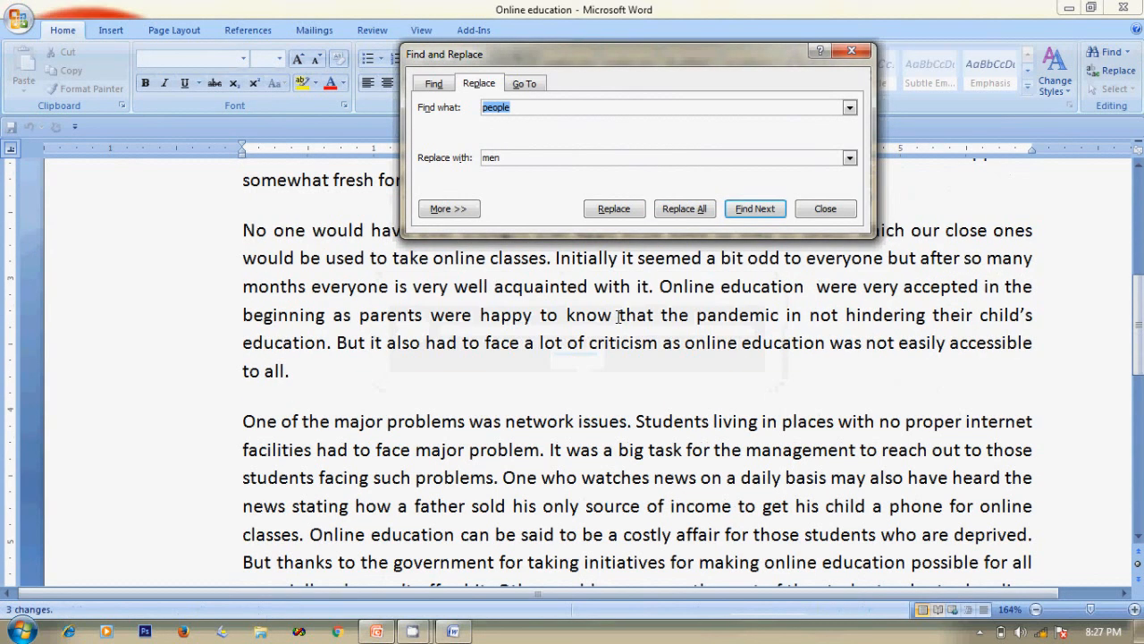
click(826, 209)
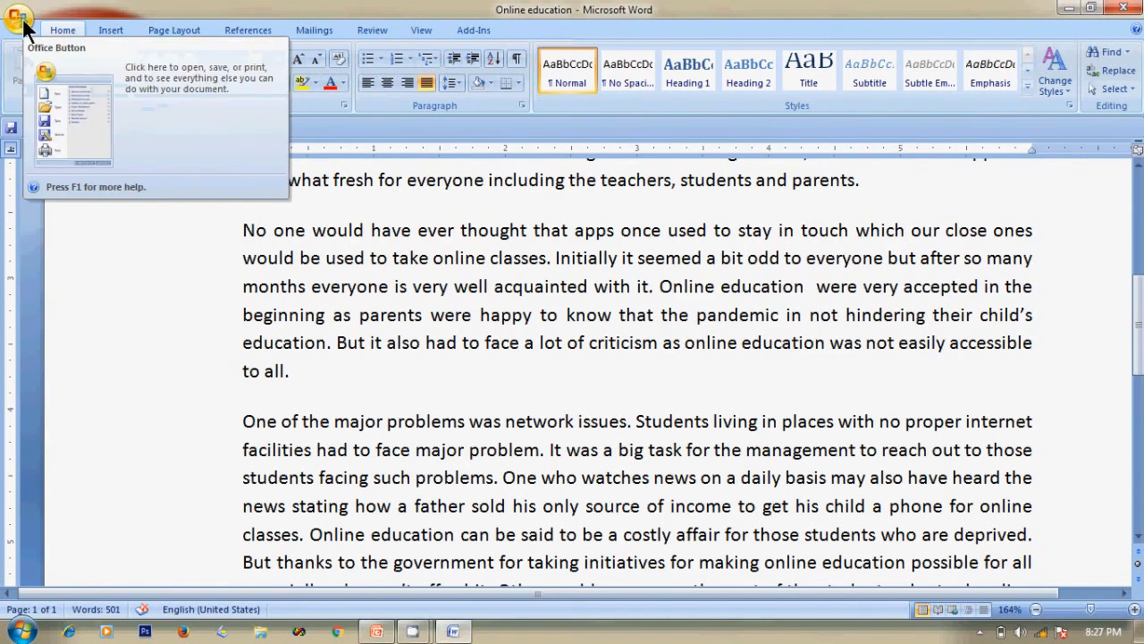
key(ctrl+s)
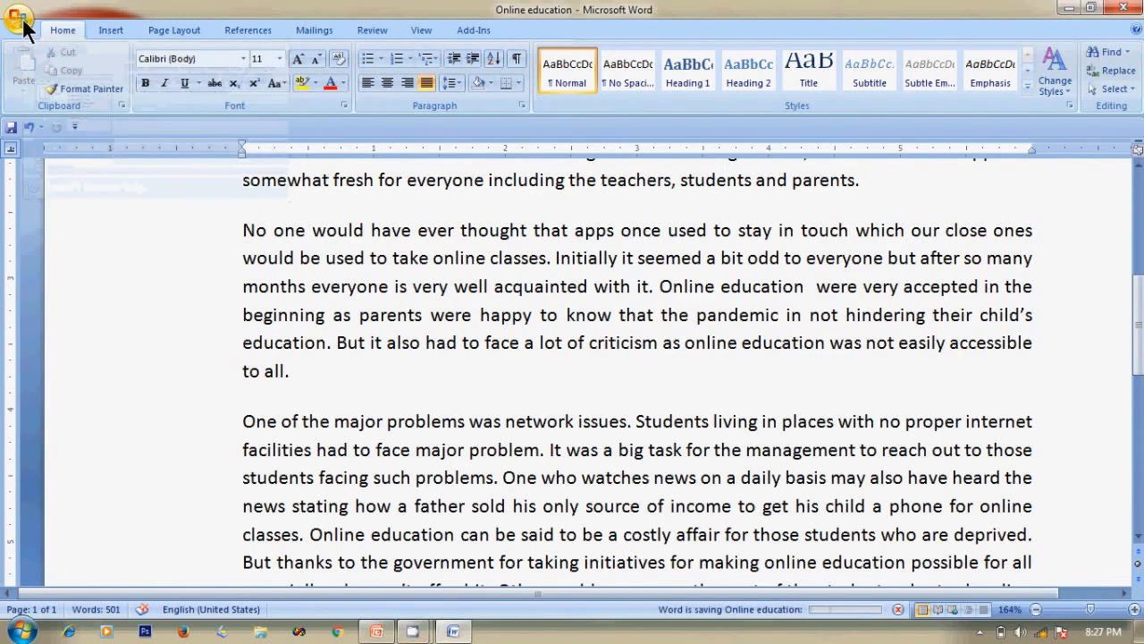
Examine the page layout in Print Preview, magnifying parts of the page, and return to the normal editing view
click(24, 27)
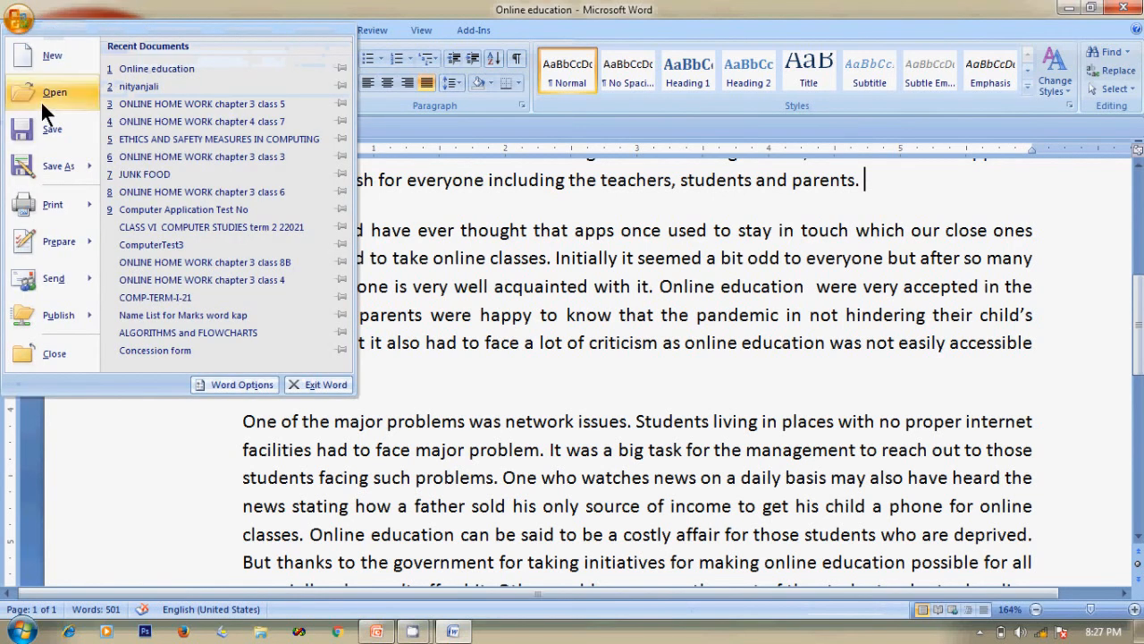
mouse_move(51, 202)
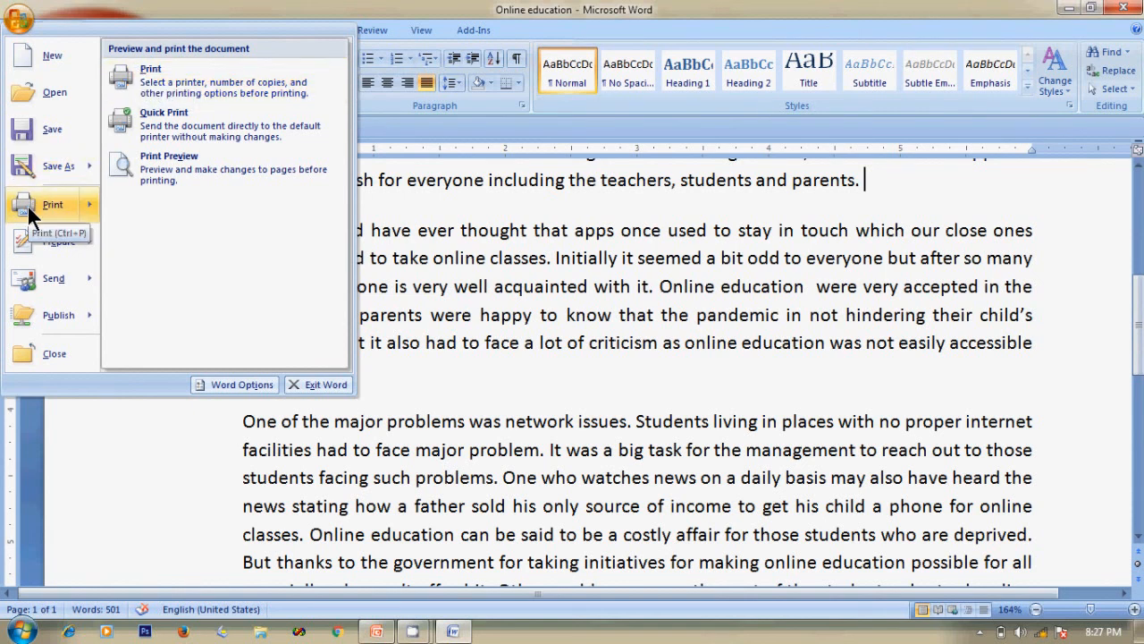
click(188, 166)
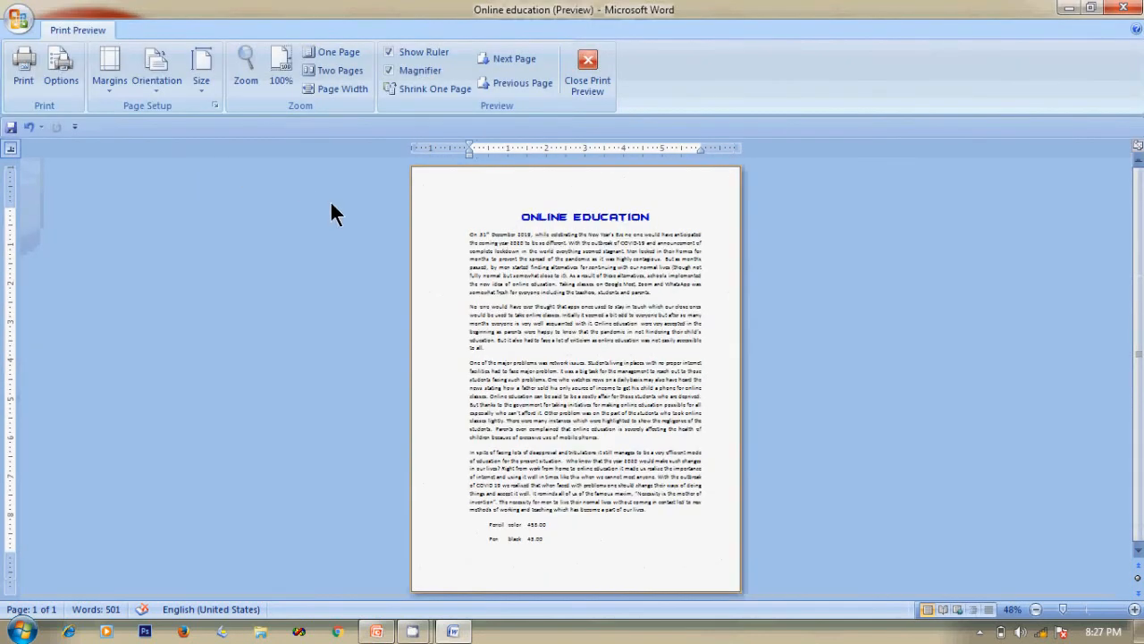
click(598, 321)
click(598, 321)
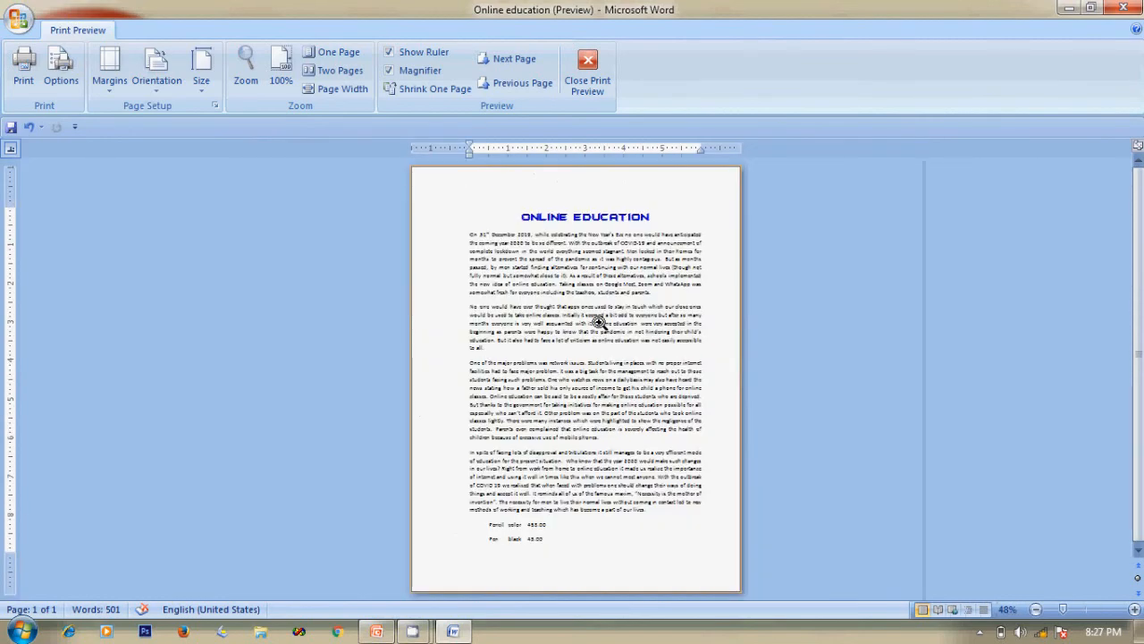
click(543, 472)
click(543, 472)
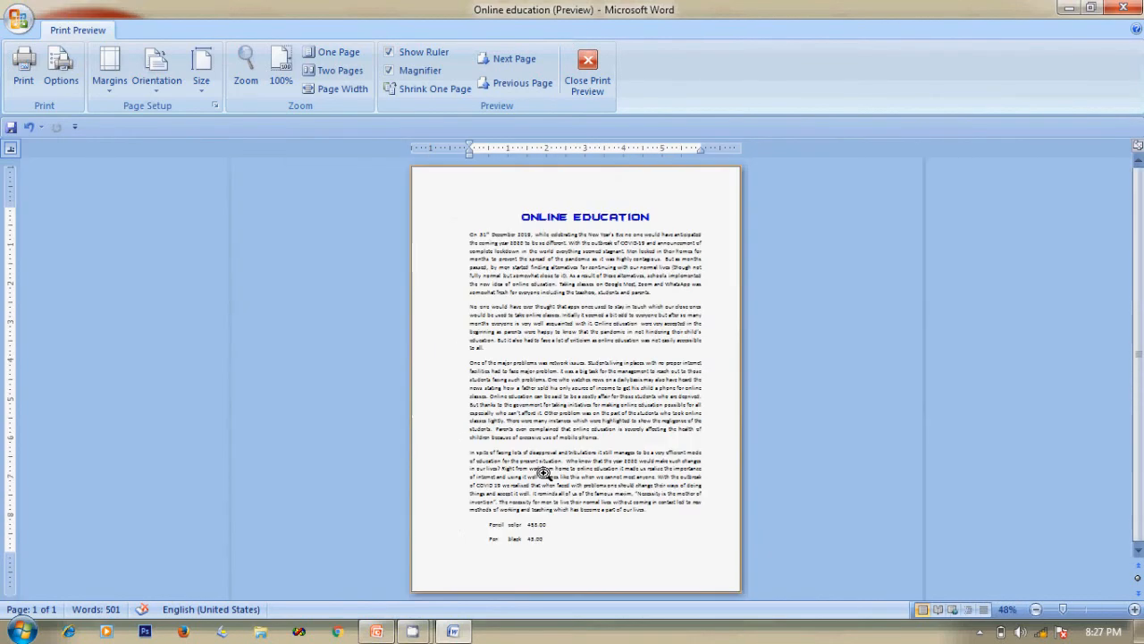
click(551, 332)
scroll(571, 193, up, 1)
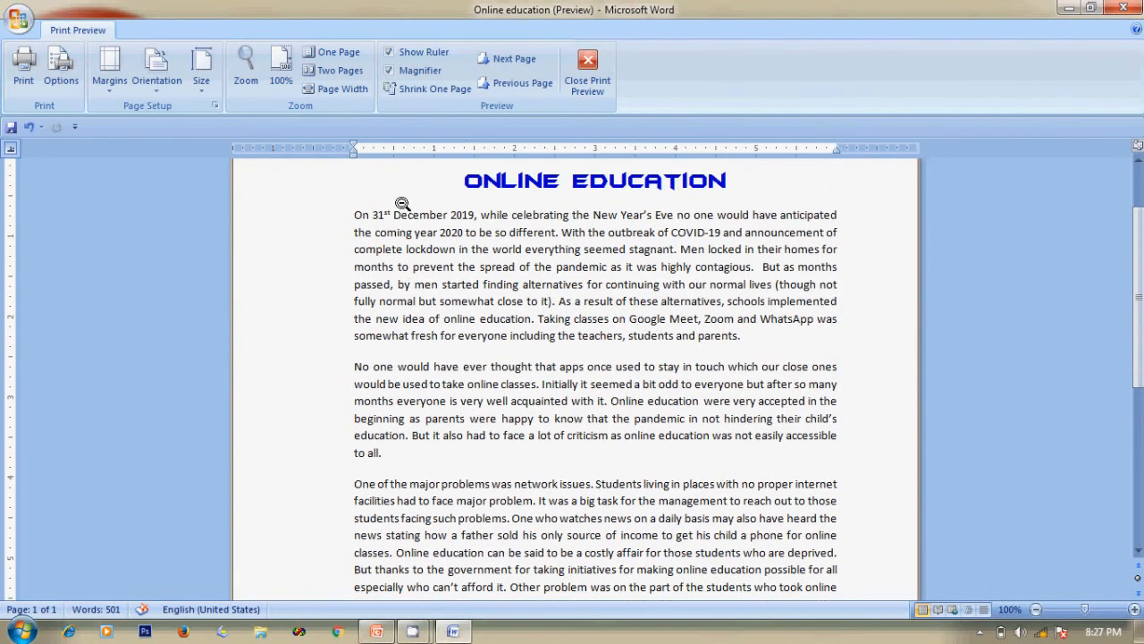
click(587, 63)
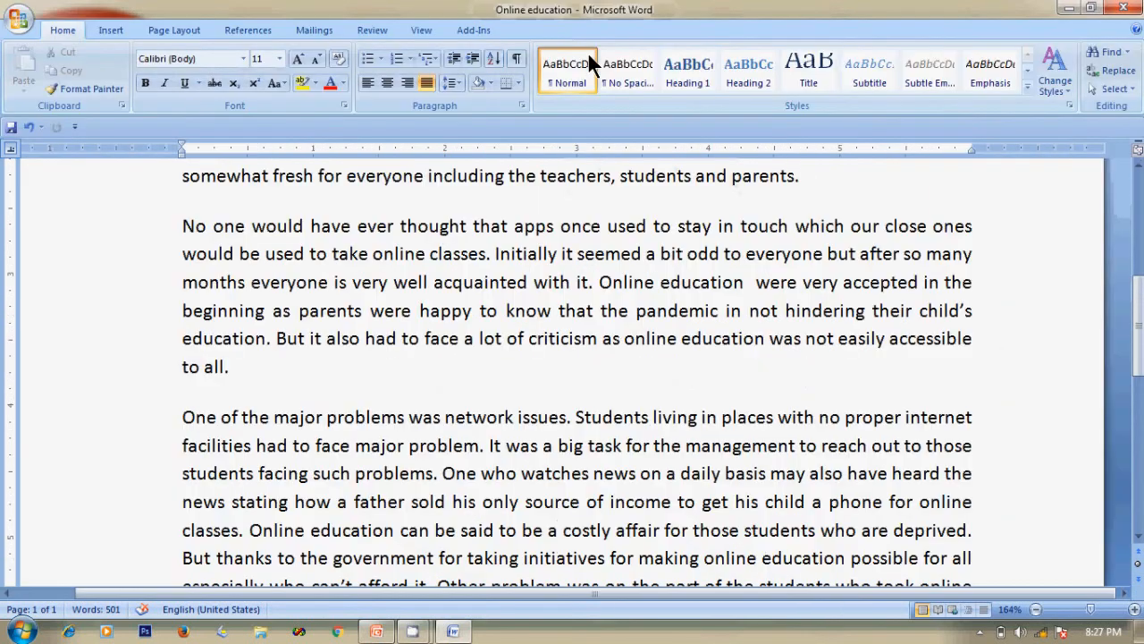
Open the print settings, check the available printers, and restrict the page range to pages 3,4,8,20
click(18, 18)
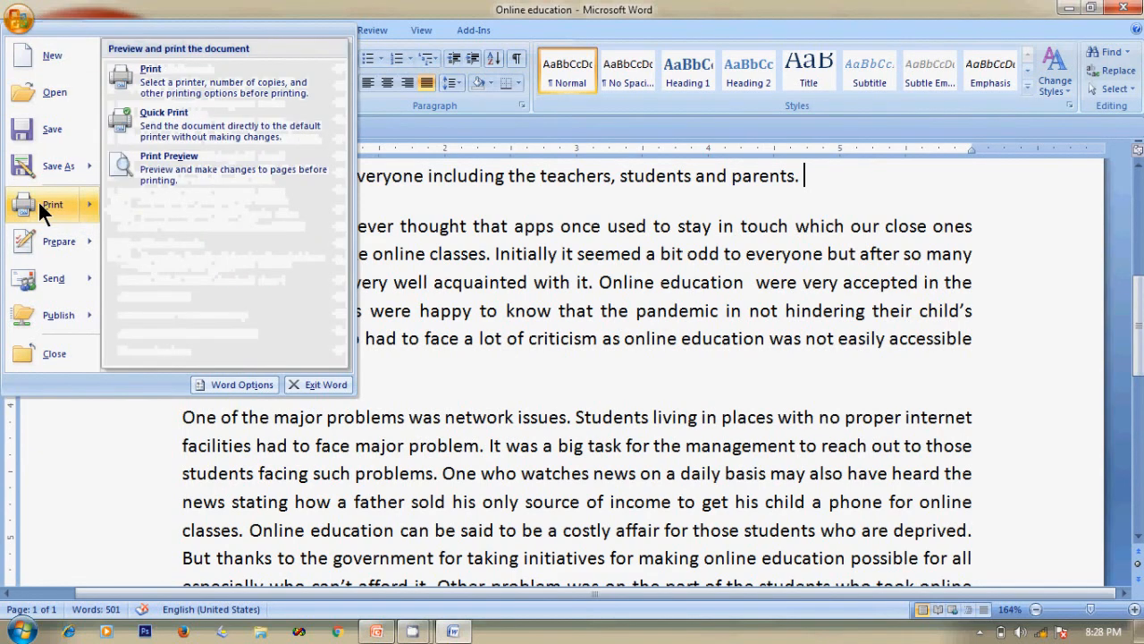
click(179, 71)
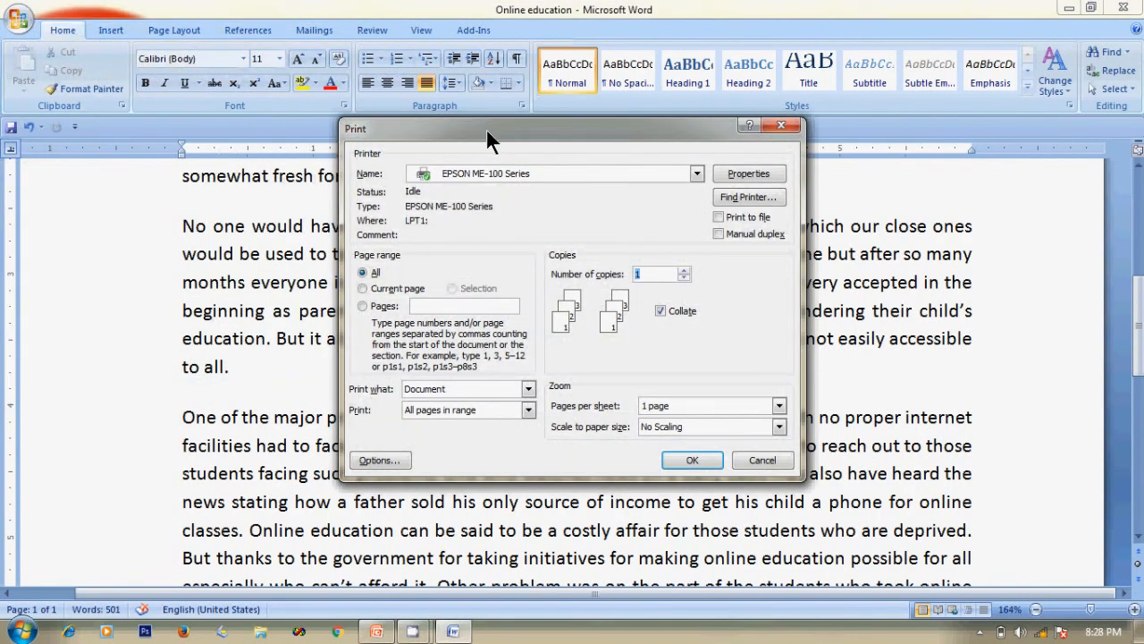
click(697, 174)
click(697, 173)
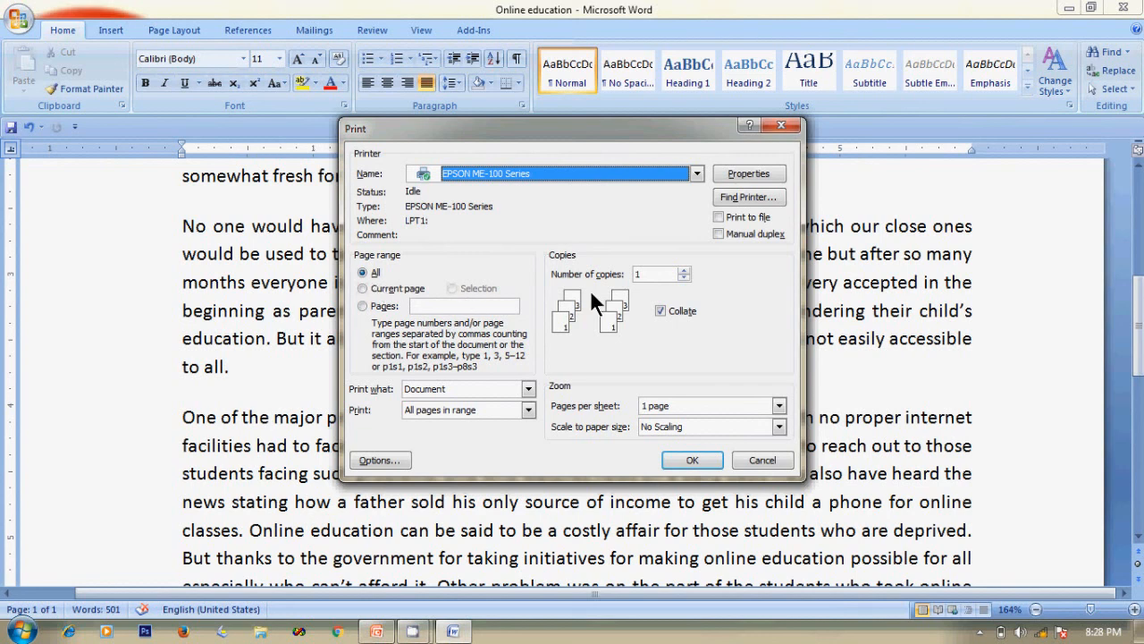
click(409, 288)
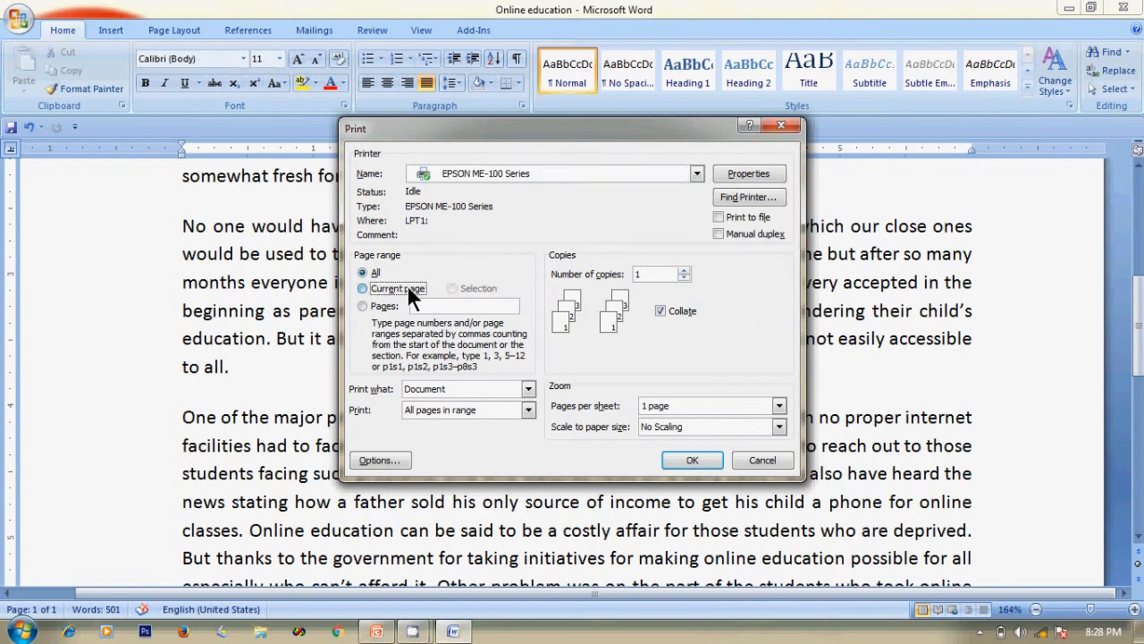
click(363, 302)
text(3,4,8,20)
Try raising the number of copies and bringing it back to 1, and toggle collating off and on
click(684, 270)
click(684, 270)
click(685, 270)
click(684, 270)
click(685, 270)
click(684, 269)
click(684, 278)
click(684, 278)
click(683, 277)
click(684, 278)
click(660, 309)
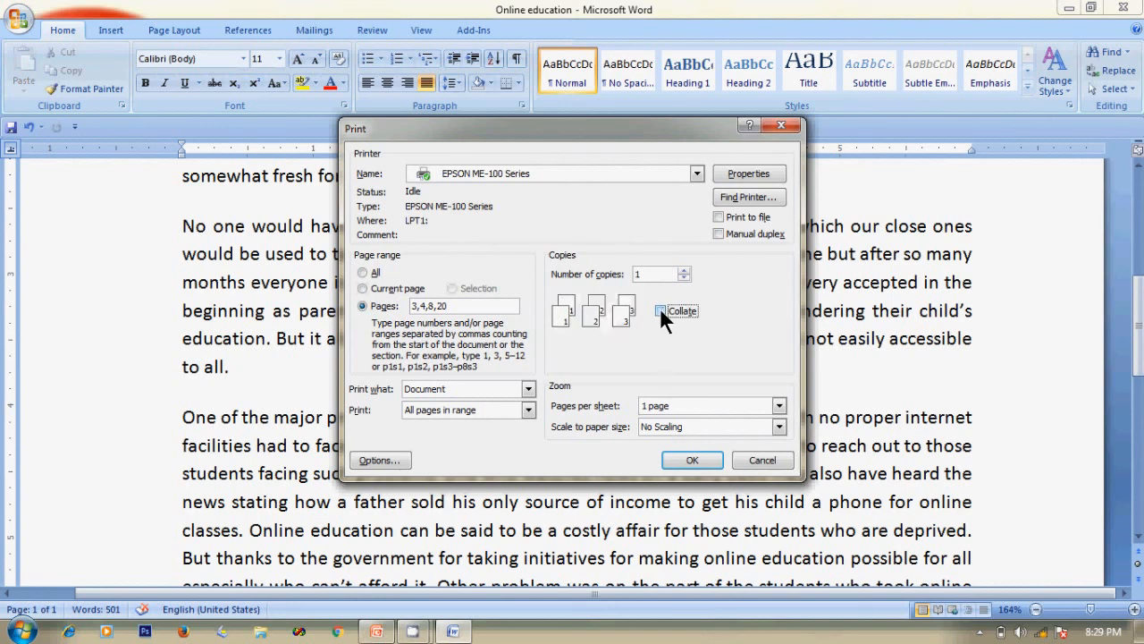
click(660, 310)
click(661, 310)
click(660, 310)
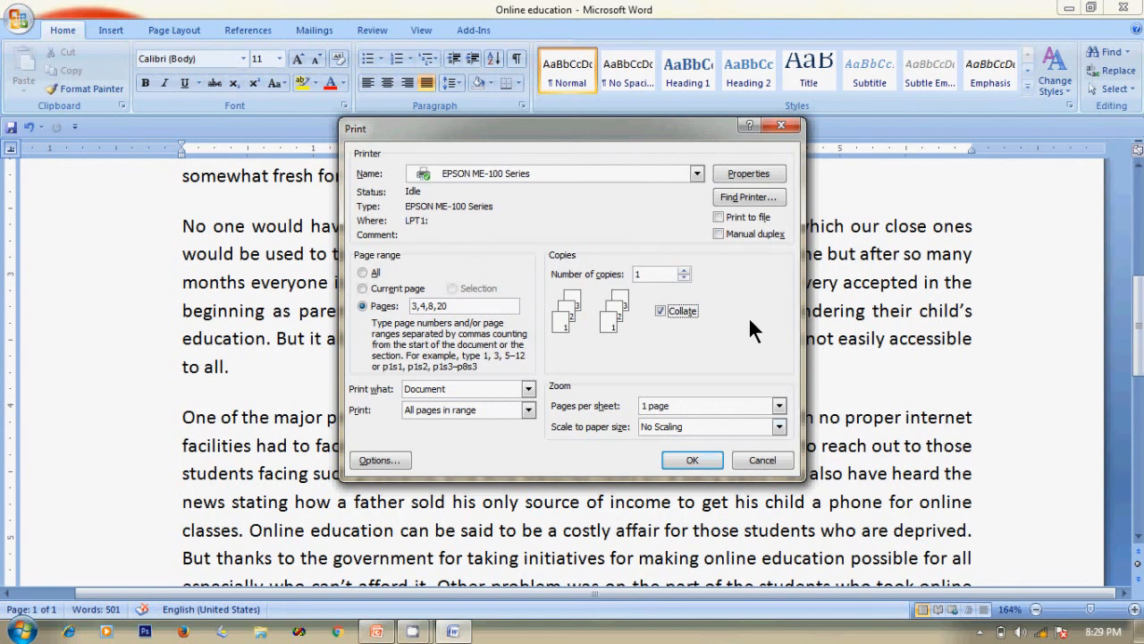
Review the quality, paper and orientation options of the EPSON ME-100 Series printer, and cancel printing
click(750, 174)
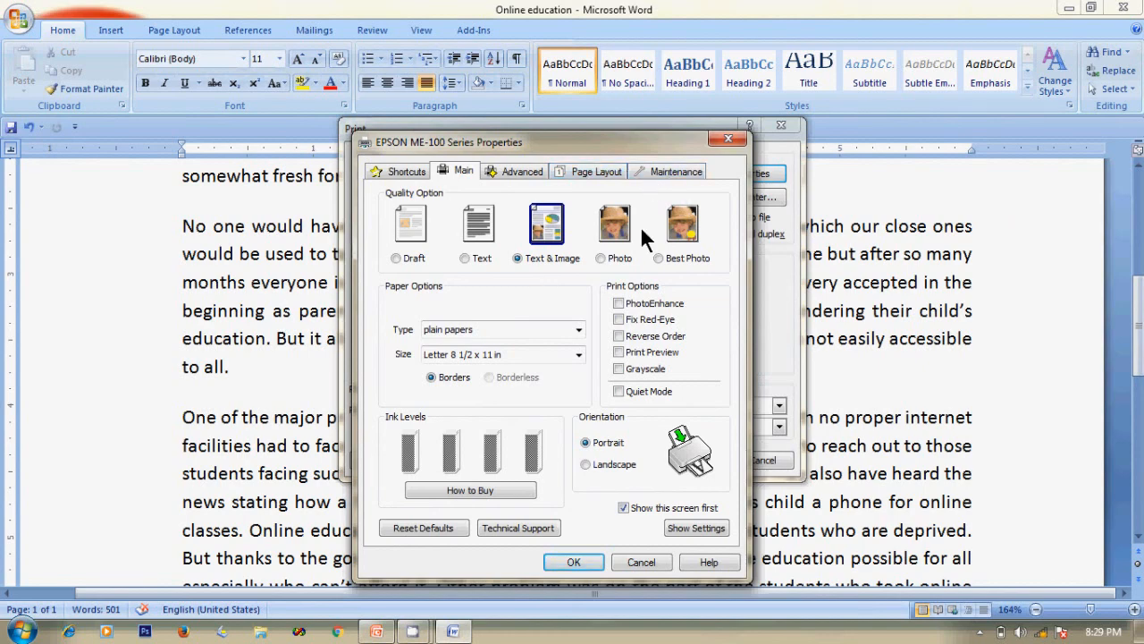
click(641, 562)
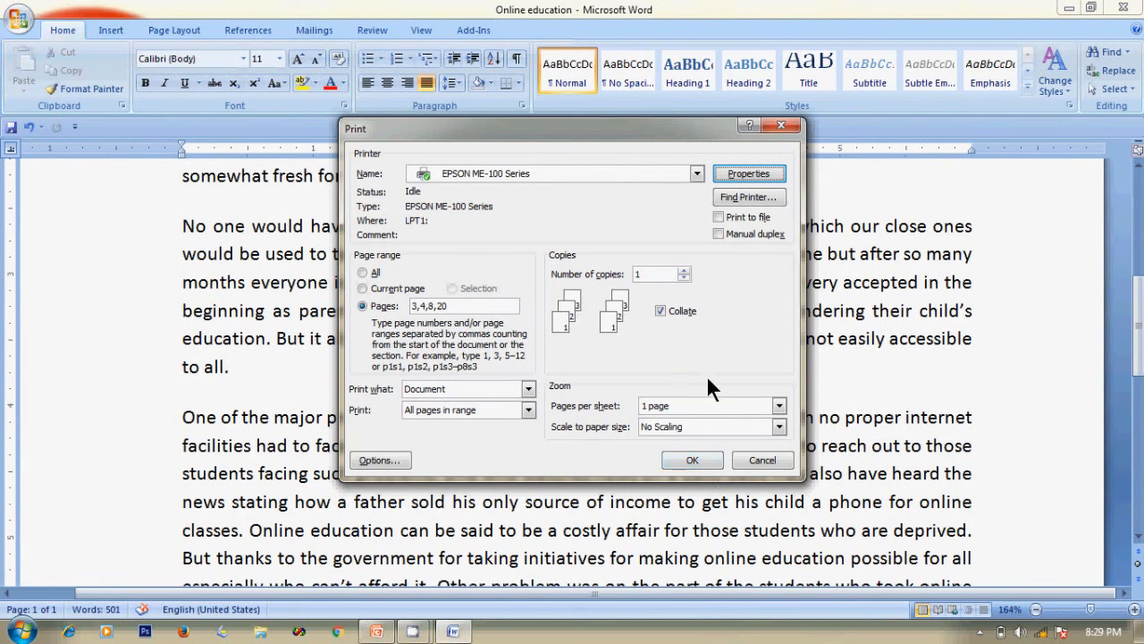
click(763, 461)
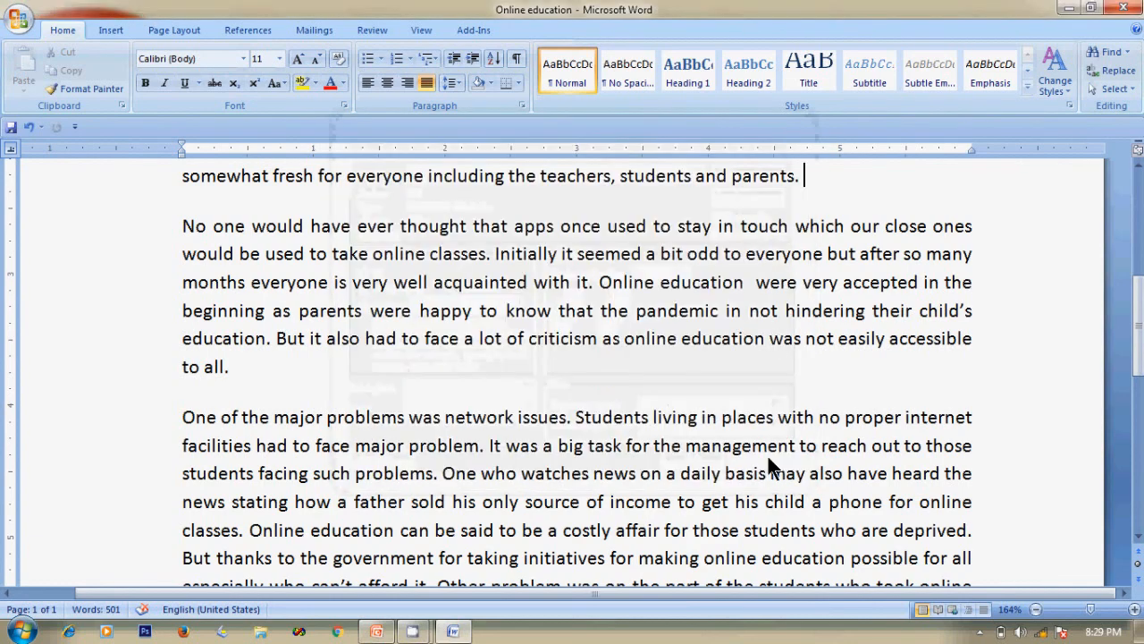